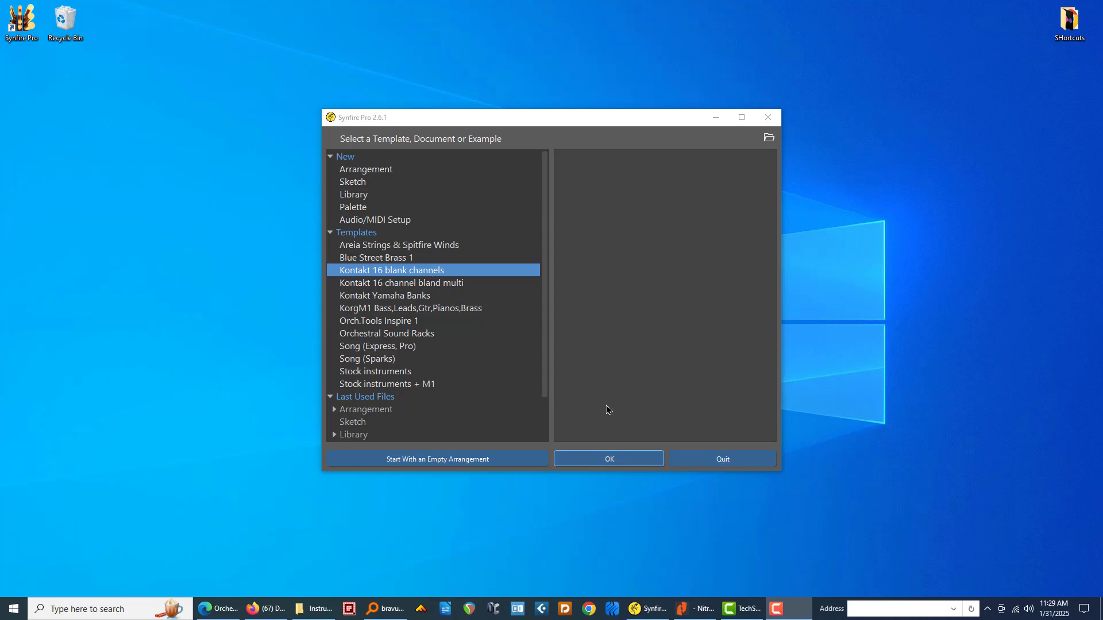
Step: Create an arrangement from the Kontakt 16 blank channels template and open the Kontakt 7 plug-in of track K 16
{"action": "left_click", "coordinate": [599, 462]}
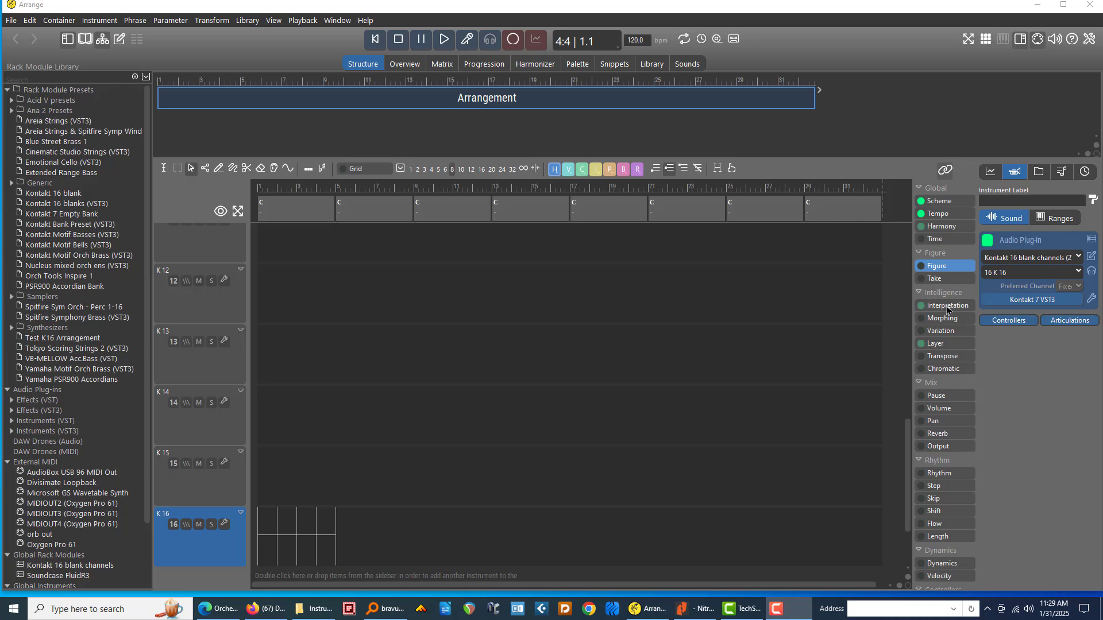
{"action": "left_click", "coordinate": [1034, 301]}
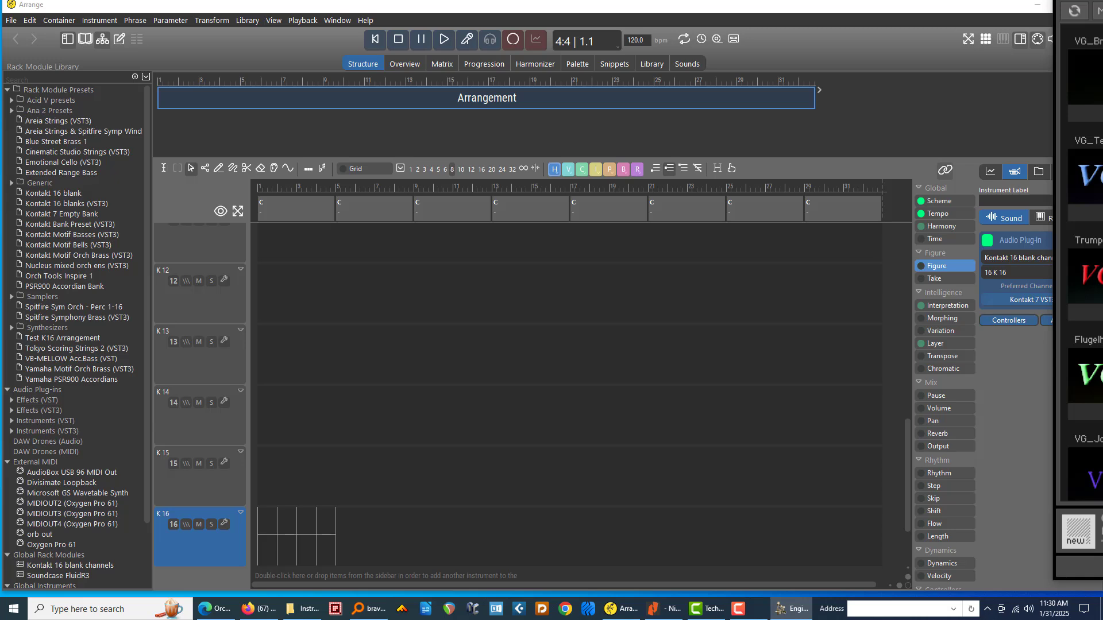
Step: Move the Kontakt window over the arrangement and enlarge it to show the full instrument rack and keyboard
{"action": "left_click_drag", "start_coordinate": [1102, 1], "coordinate": [356, 151]}
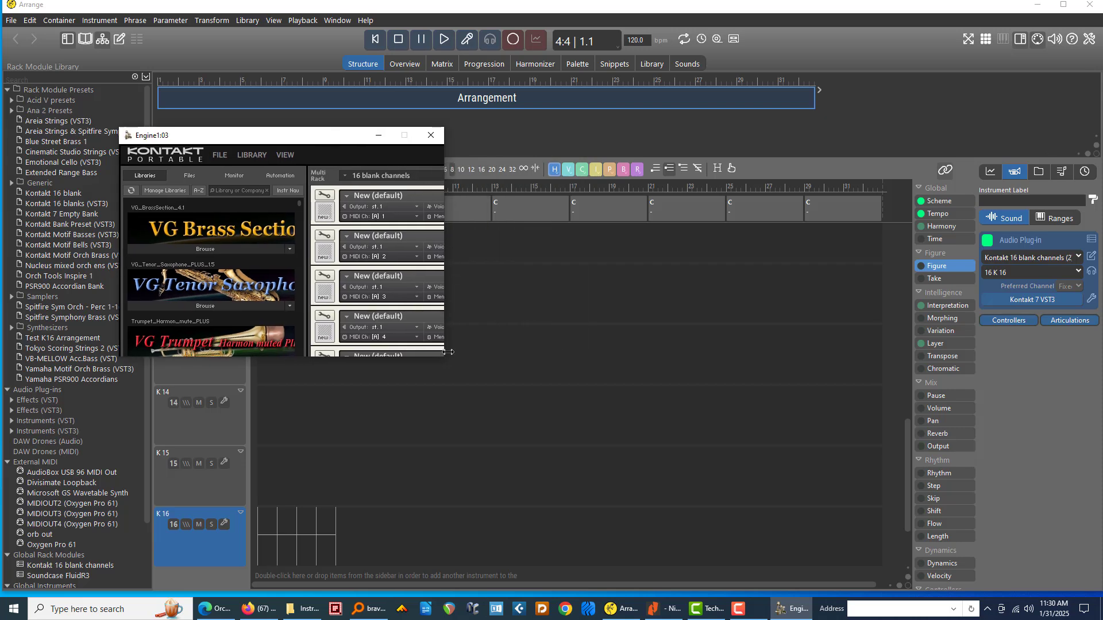
{"action": "left_click_drag", "start_coordinate": [445, 354], "coordinate": [742, 527]}
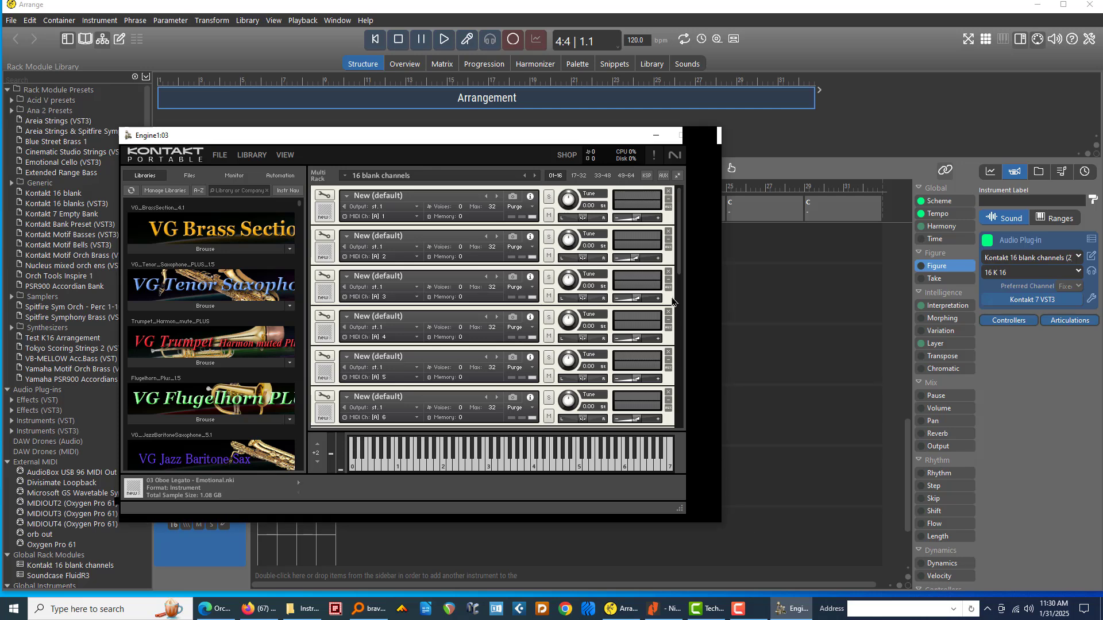
{"action": "left_click_drag", "start_coordinate": [486, 142], "coordinate": [544, 114]}
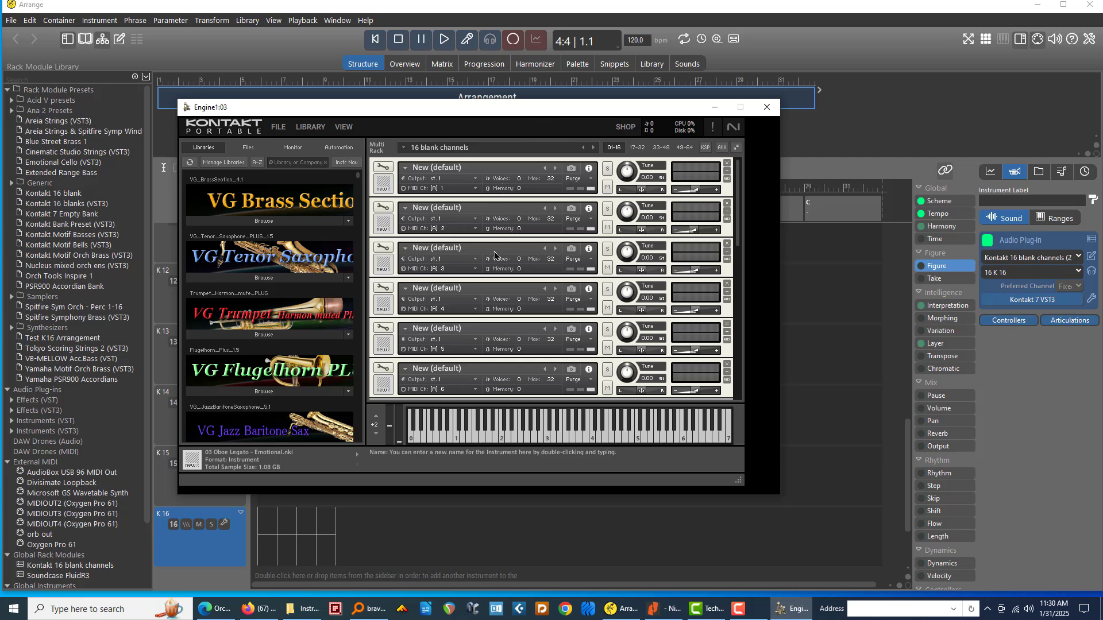
{"action": "left_click_drag", "start_coordinate": [369, 109], "coordinate": [382, 102]}
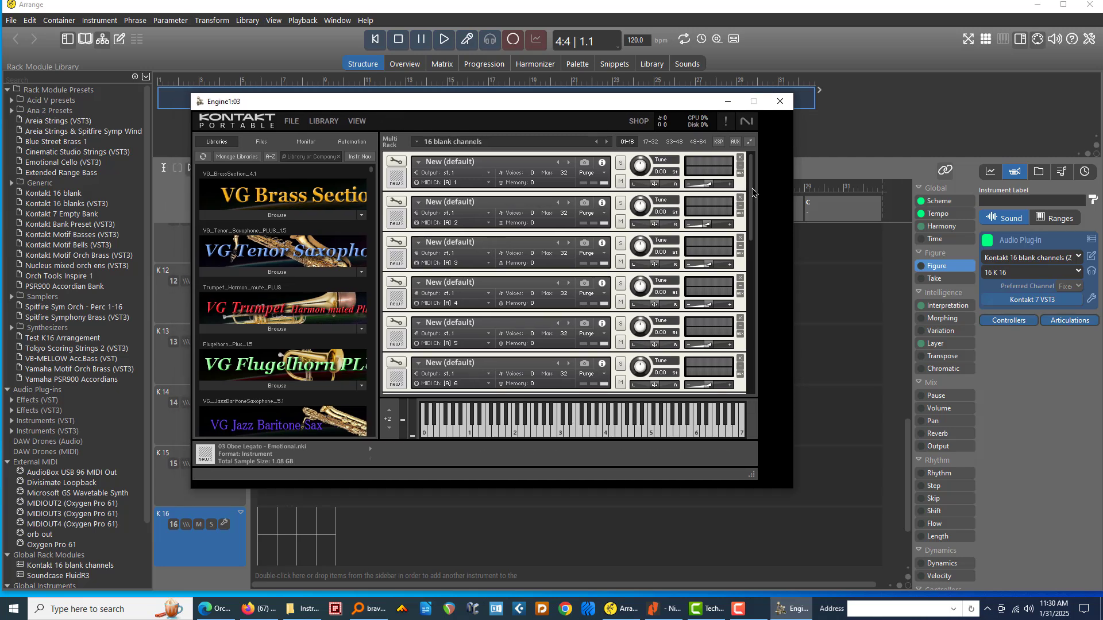
{"action": "left_click_drag", "start_coordinate": [752, 192], "coordinate": [730, 177]}
{"action": "left_click", "coordinate": [292, 122]}
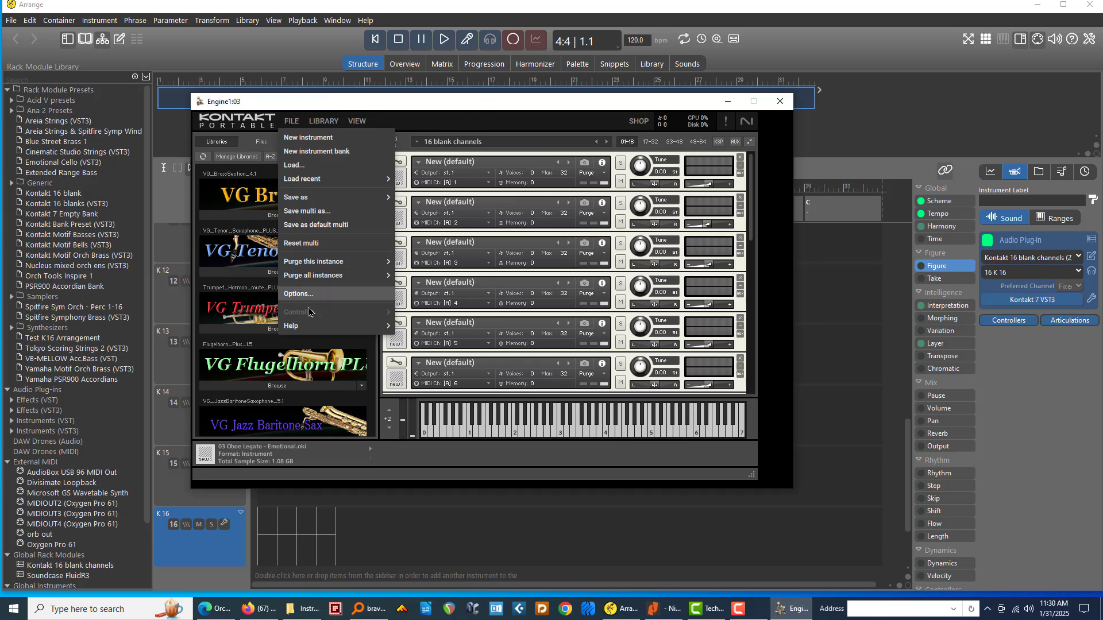
{"action": "mouse_move", "coordinate": [310, 326]}
{"action": "left_click", "coordinate": [254, 355]}
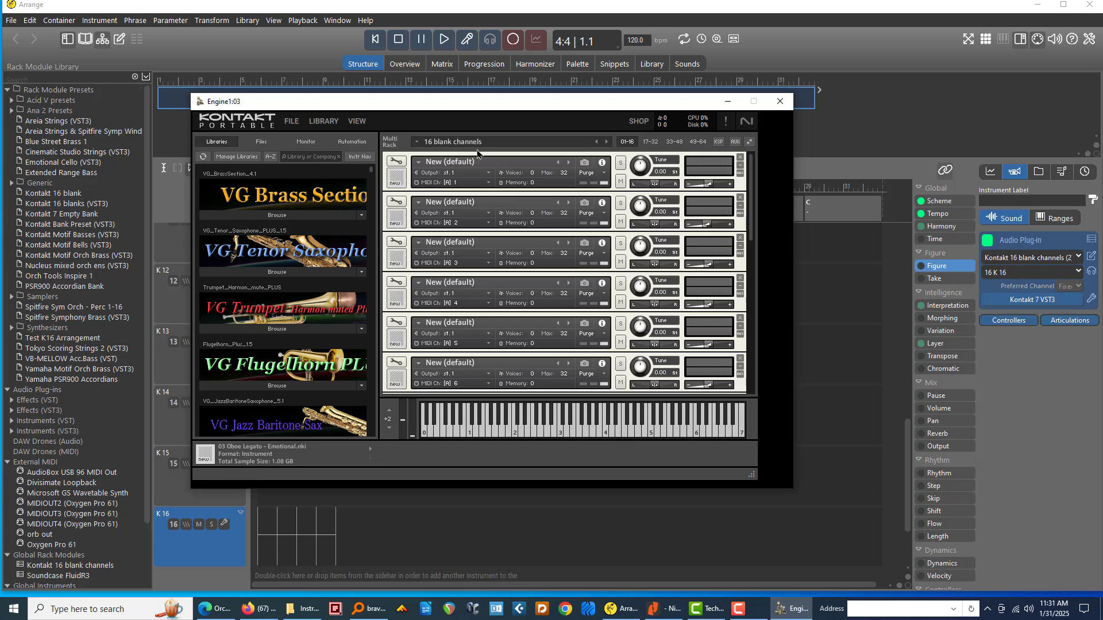
{"action": "left_click", "coordinate": [290, 121]}
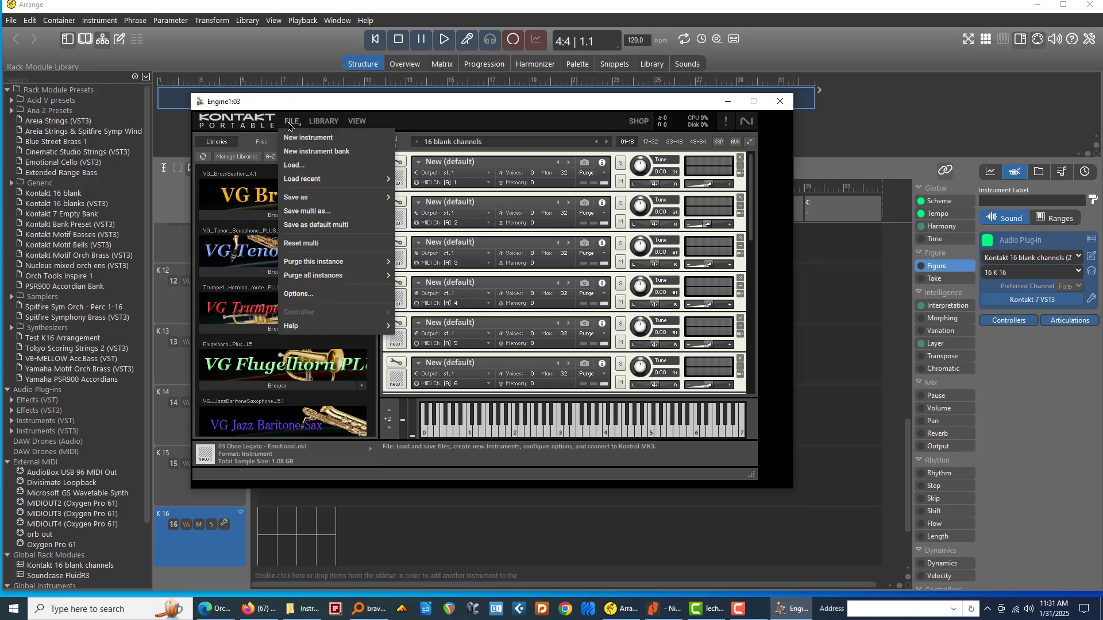
{"action": "left_click", "coordinate": [290, 212]}
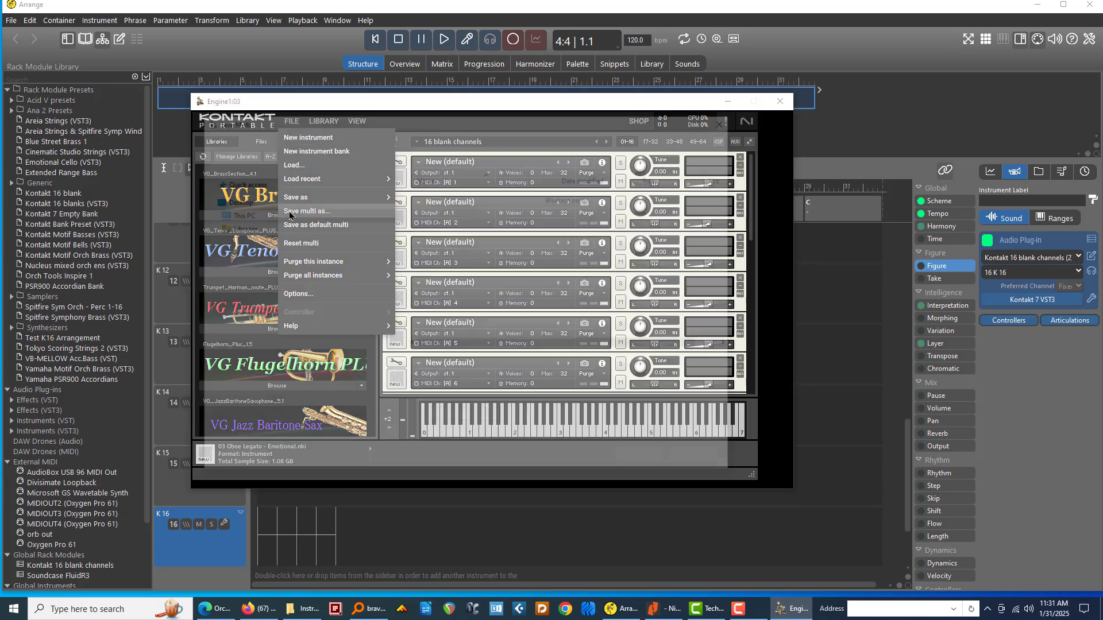
{"action": "left_click", "coordinate": [645, 461]}
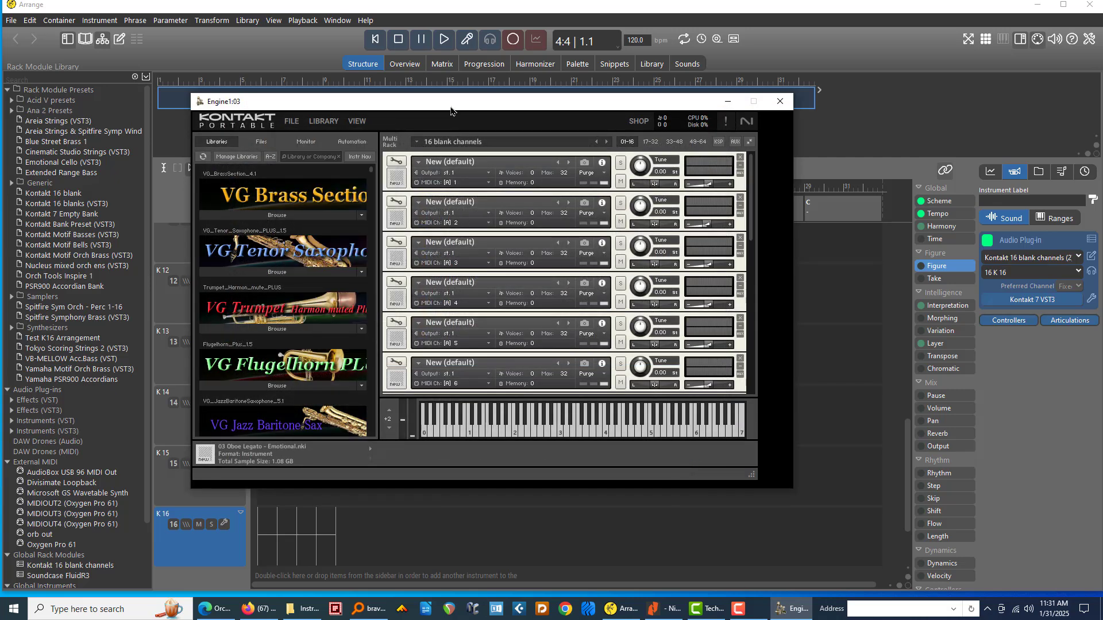
Step: Reposition the Kontakt window over the arrangement and close it
{"action": "left_click_drag", "start_coordinate": [451, 111], "coordinate": [457, 103]}
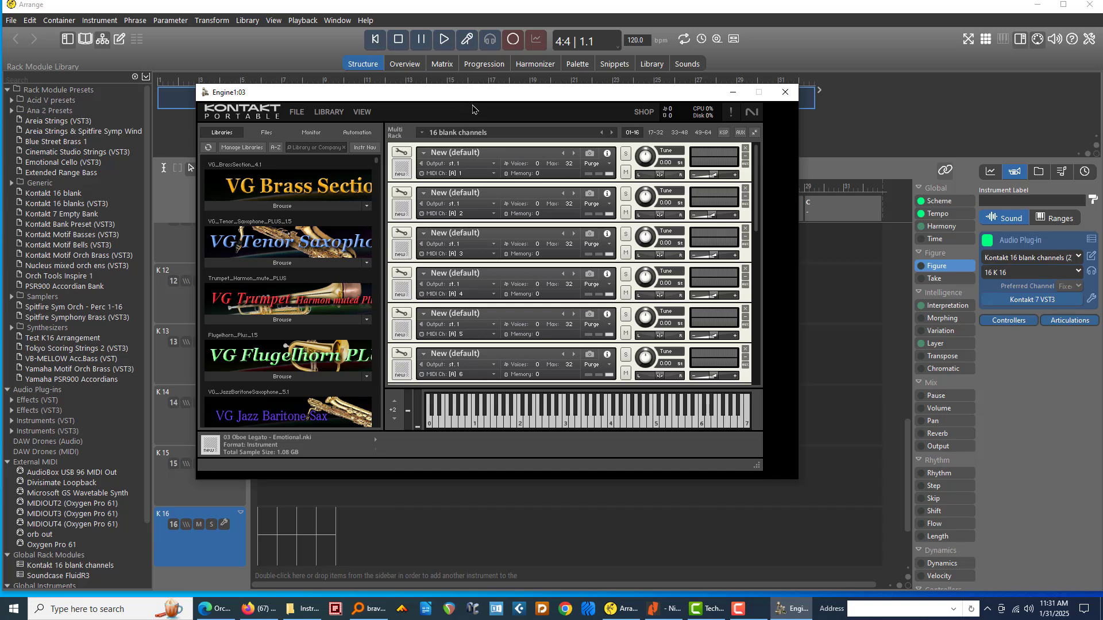
{"action": "left_click_drag", "start_coordinate": [462, 98], "coordinate": [472, 107]}
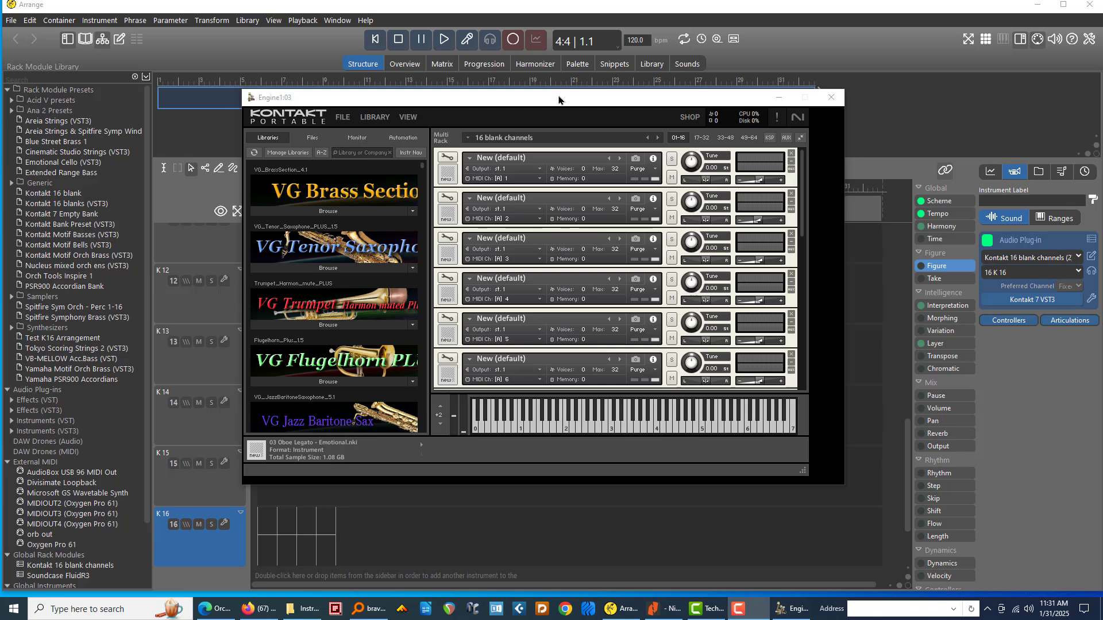
{"action": "left_click_drag", "start_coordinate": [556, 102], "coordinate": [558, 132]}
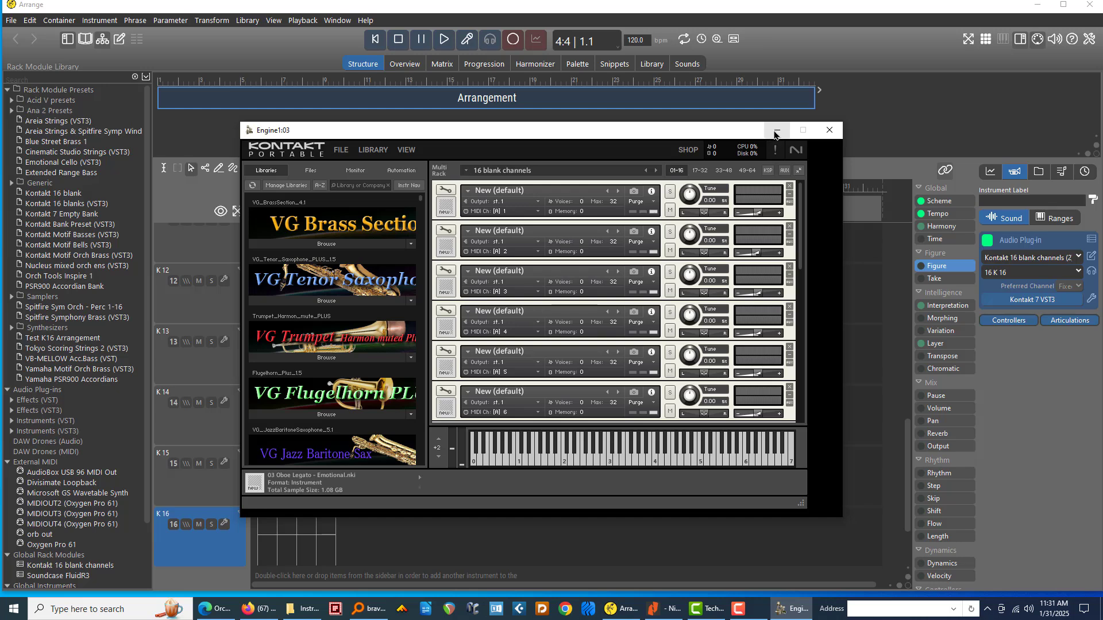
{"action": "left_click", "coordinate": [829, 130]}
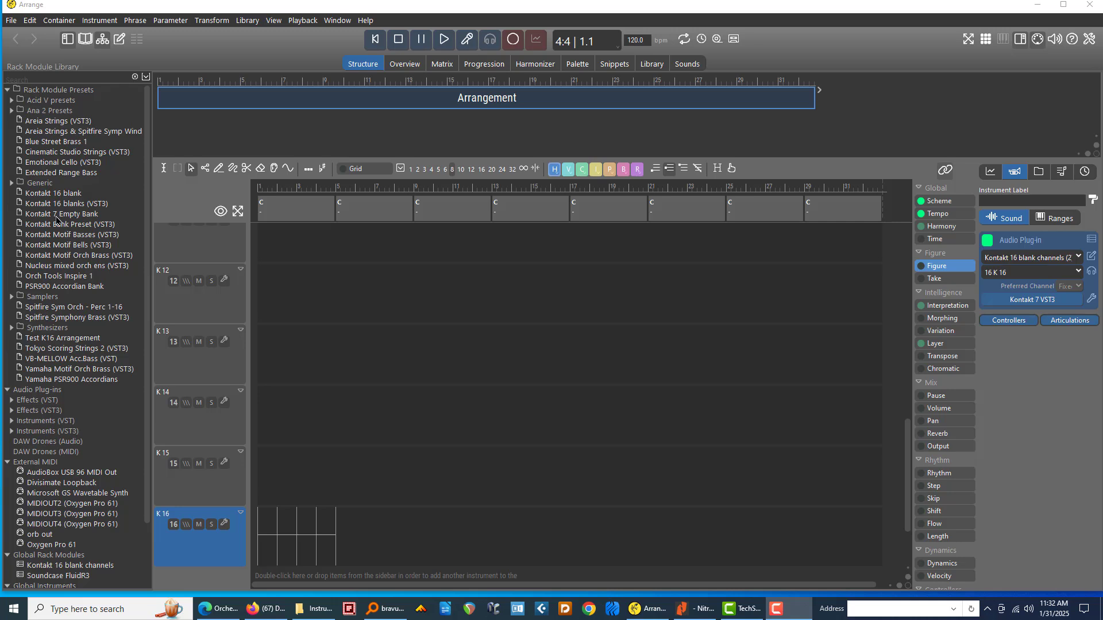
Step: Expand the VST3 instruments in the Rack Module Library down to the Native Instruments plug-ins
{"action": "left_click", "coordinate": [11, 432]}
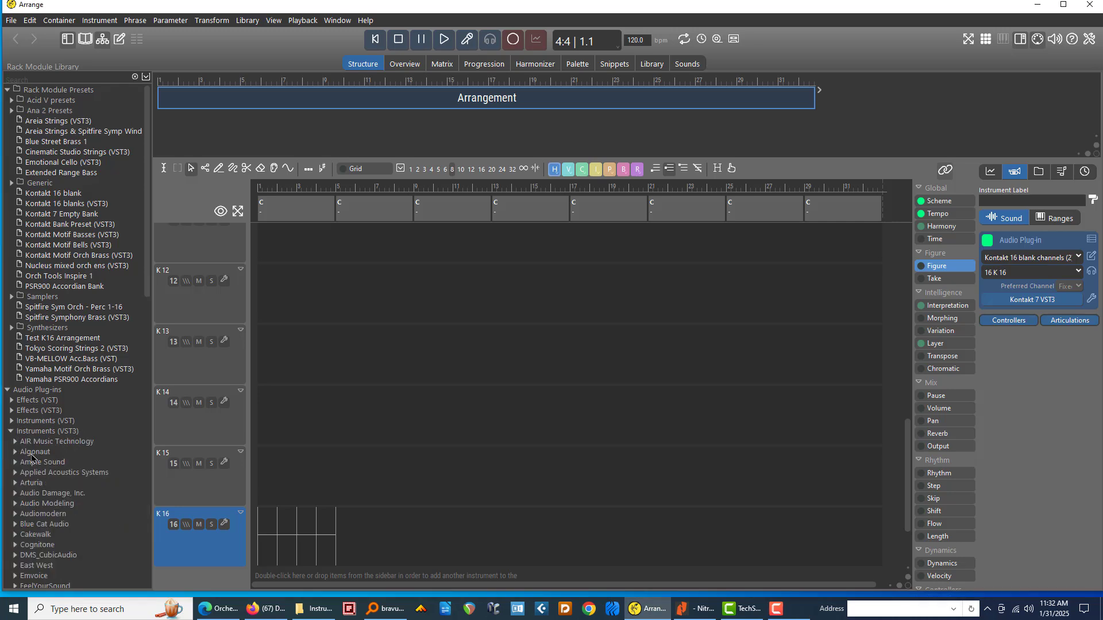
{"action": "scroll", "coordinate": [49, 495], "scroll_direction": "down", "scroll_amount": 3}
{"action": "scroll", "coordinate": [48, 496], "scroll_direction": "down", "scroll_amount": 6}
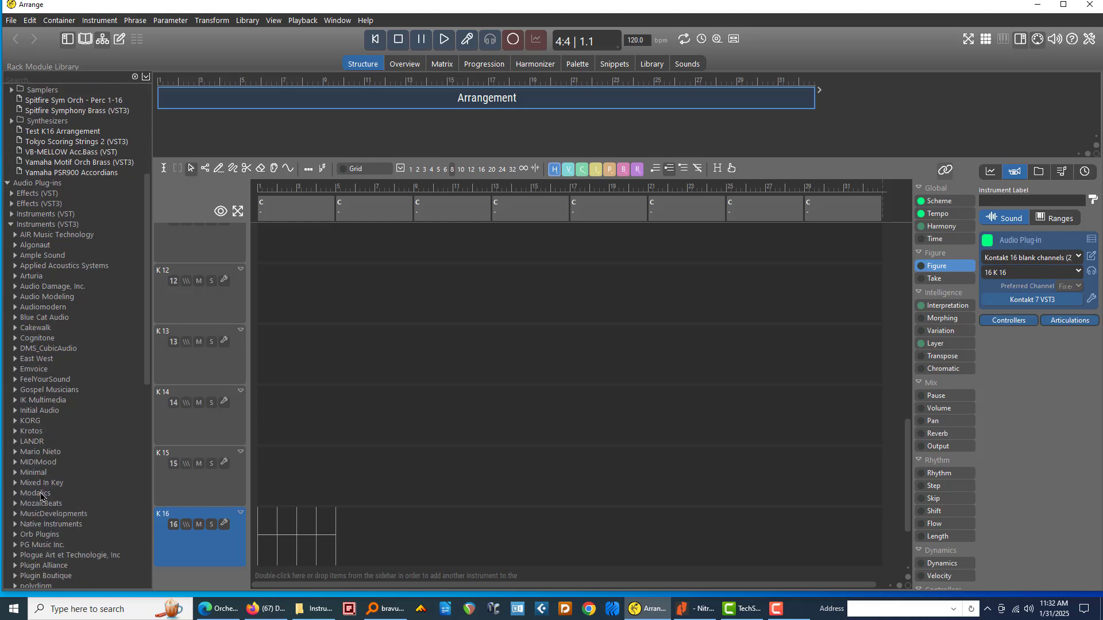
{"action": "scroll", "coordinate": [11, 519], "scroll_direction": "down", "scroll_amount": 1}
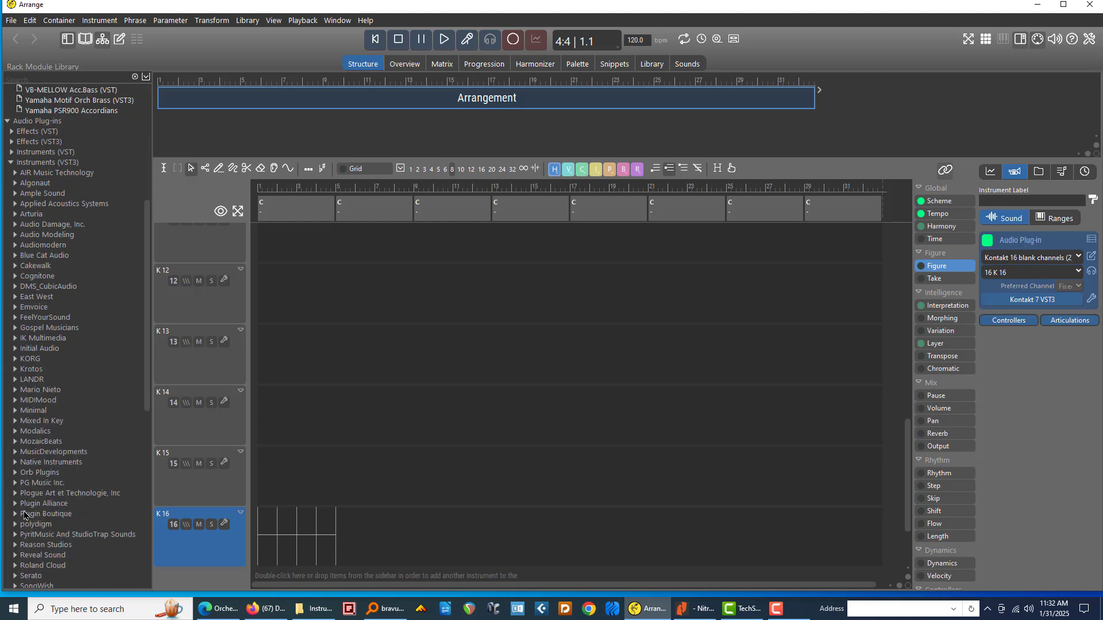
{"action": "left_click", "coordinate": [15, 463]}
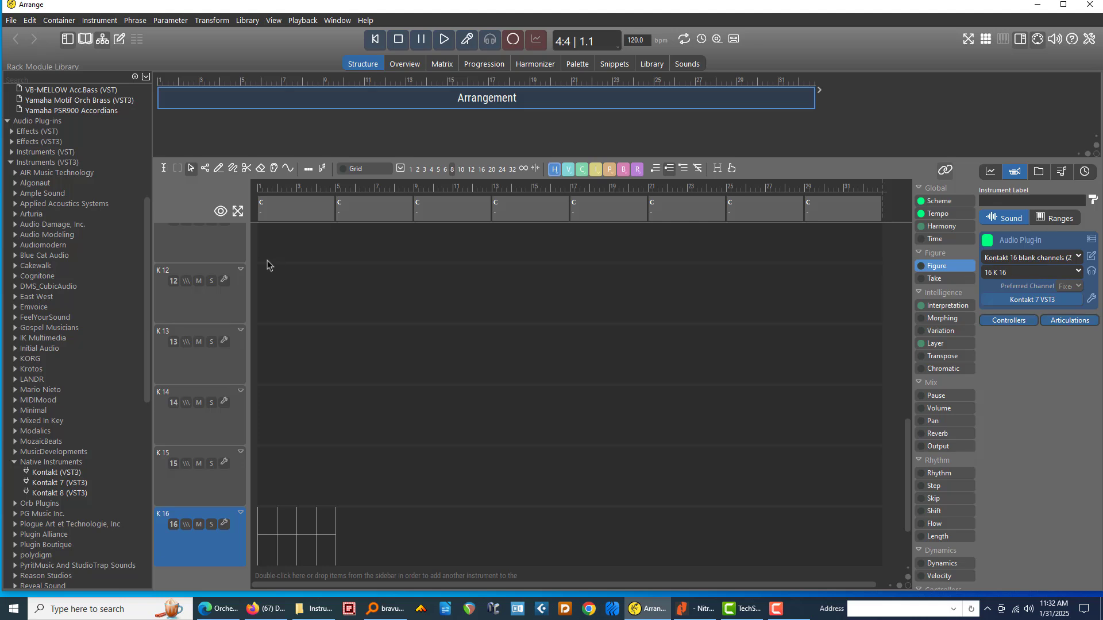
Step: Look through the arrangement's instrument tracks from K 01 to K 16
{"action": "scroll", "coordinate": [267, 265], "scroll_direction": "up", "scroll_amount": 6}
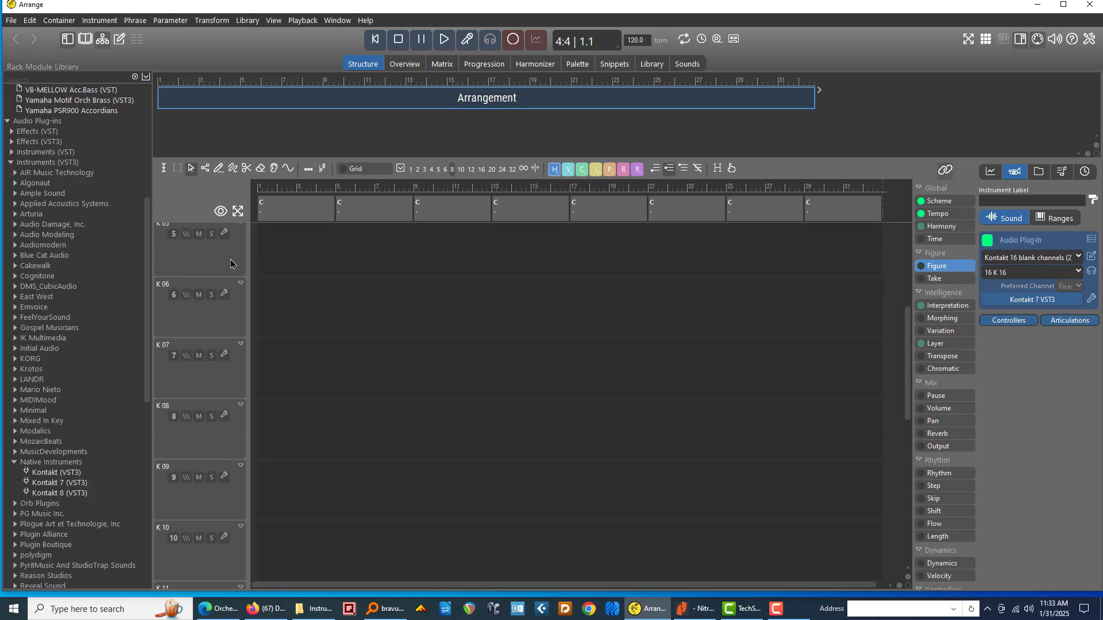
{"action": "scroll", "coordinate": [231, 264], "scroll_direction": "up", "scroll_amount": 1}
{"action": "scroll", "coordinate": [231, 264], "scroll_direction": "up", "scroll_amount": 4}
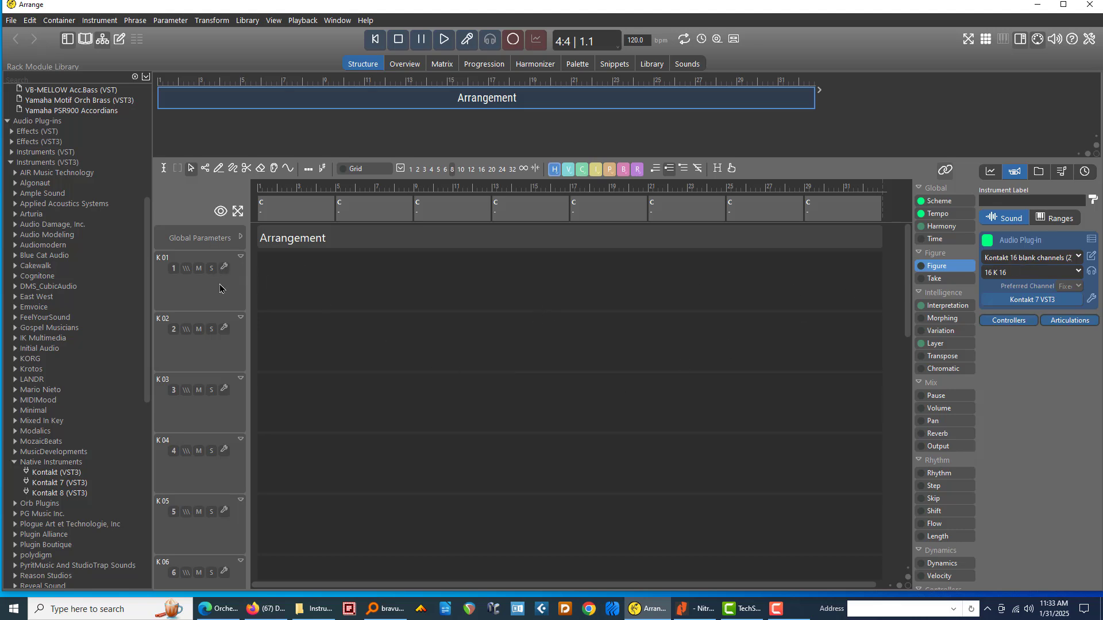
{"action": "scroll", "coordinate": [219, 288], "scroll_direction": "down", "scroll_amount": 8}
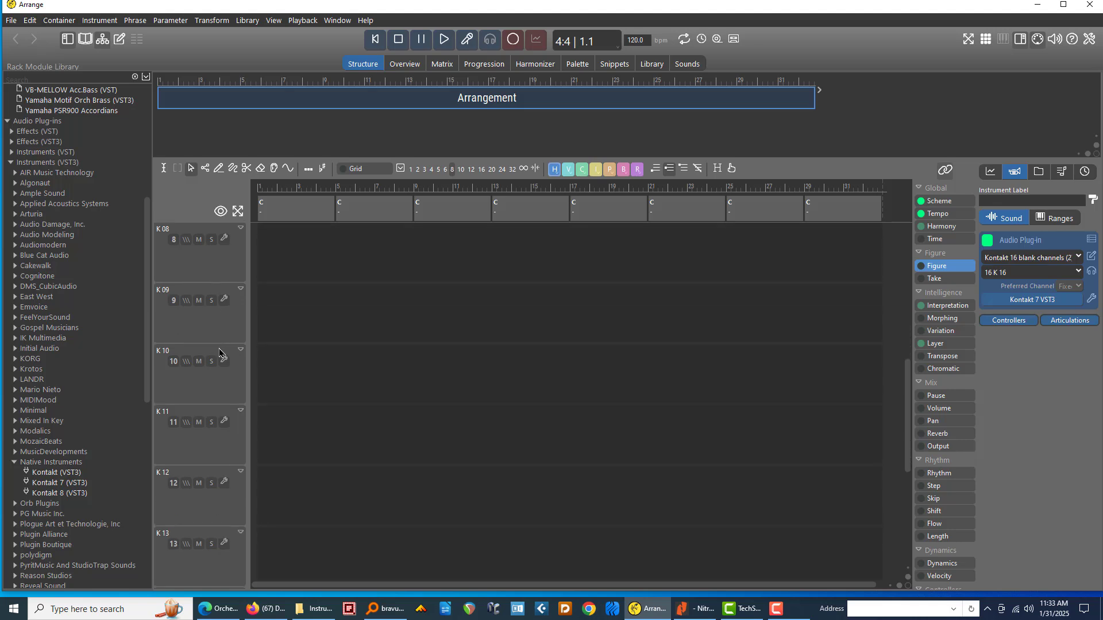
{"action": "scroll", "coordinate": [219, 352], "scroll_direction": "down", "scroll_amount": 5}
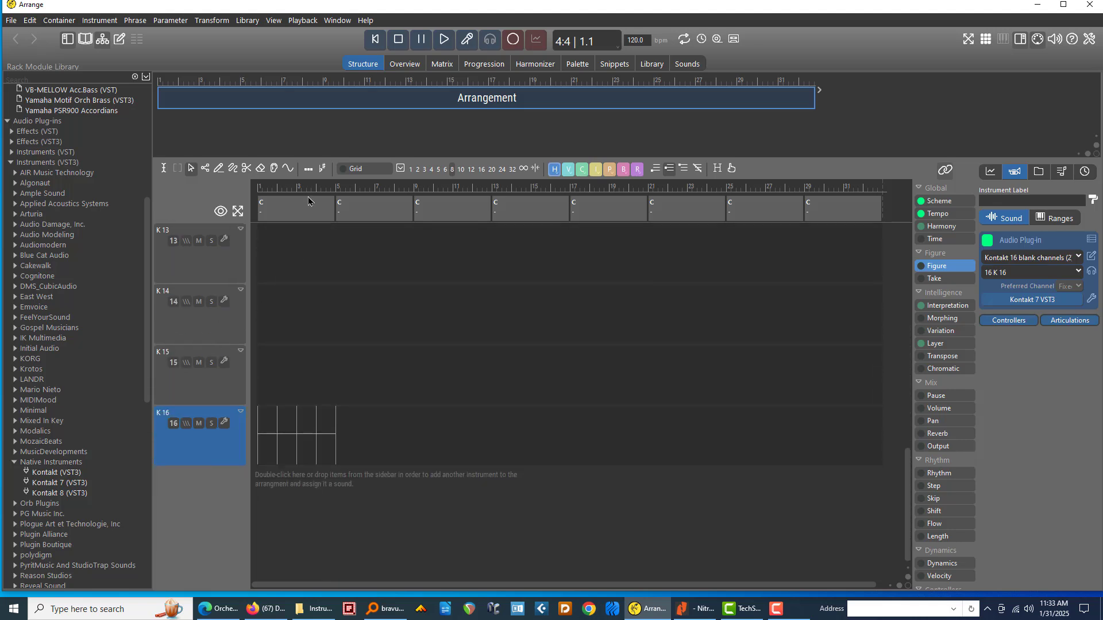
{"action": "scroll", "coordinate": [225, 284], "scroll_direction": "up", "scroll_amount": 5}
{"action": "scroll", "coordinate": [225, 281], "scroll_direction": "up", "scroll_amount": 8}
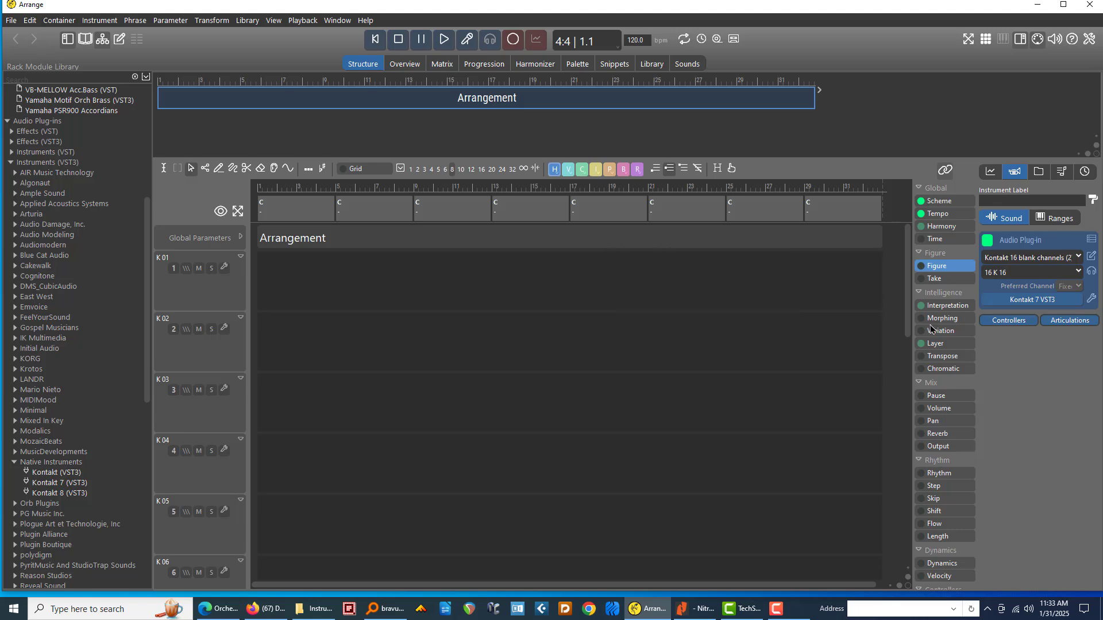
Step: Reopen the Kontakt 7 window and load the Bravura Scoring Brass multi from the Kontakt Multis folder
{"action": "left_click", "coordinate": [1034, 302]}
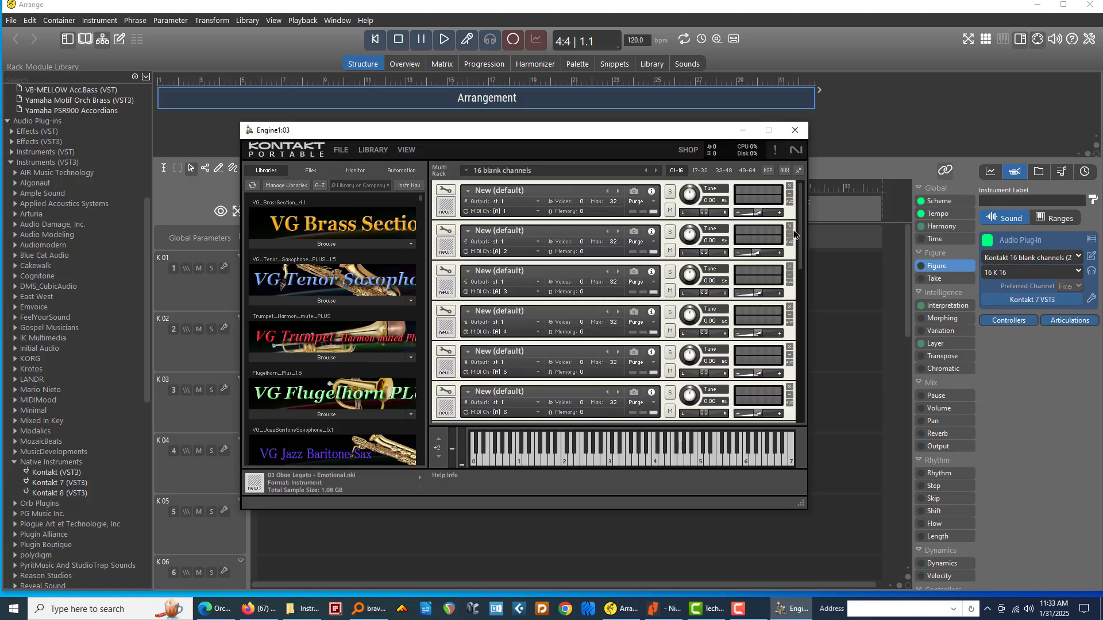
{"action": "left_click_drag", "start_coordinate": [504, 133], "coordinate": [632, 139]}
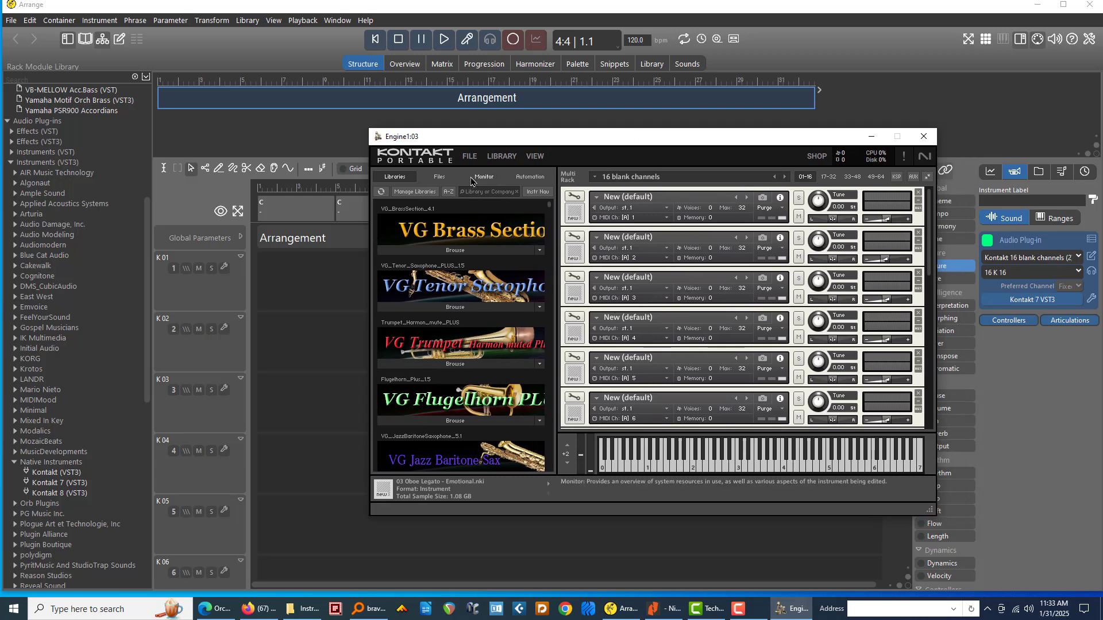
{"action": "left_click", "coordinate": [470, 158]}
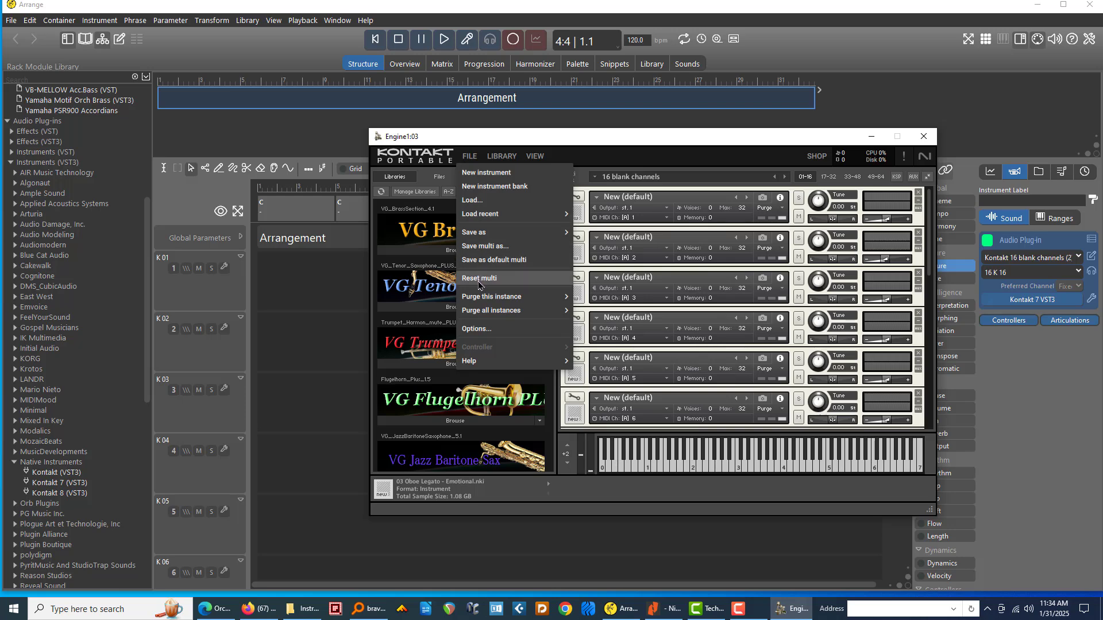
{"action": "left_click", "coordinate": [479, 206]}
{"action": "scroll", "coordinate": [741, 333], "scroll_direction": "down", "scroll_amount": 5}
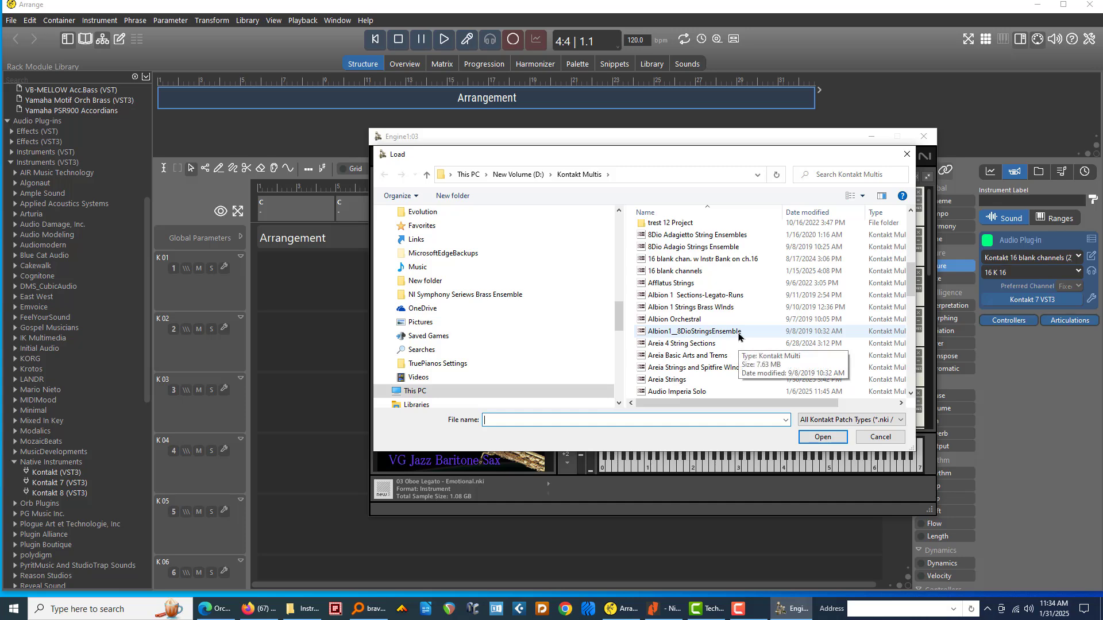
{"action": "scroll", "coordinate": [740, 336], "scroll_direction": "down", "scroll_amount": 2}
{"action": "scroll", "coordinate": [740, 336], "scroll_direction": "down", "scroll_amount": 2}
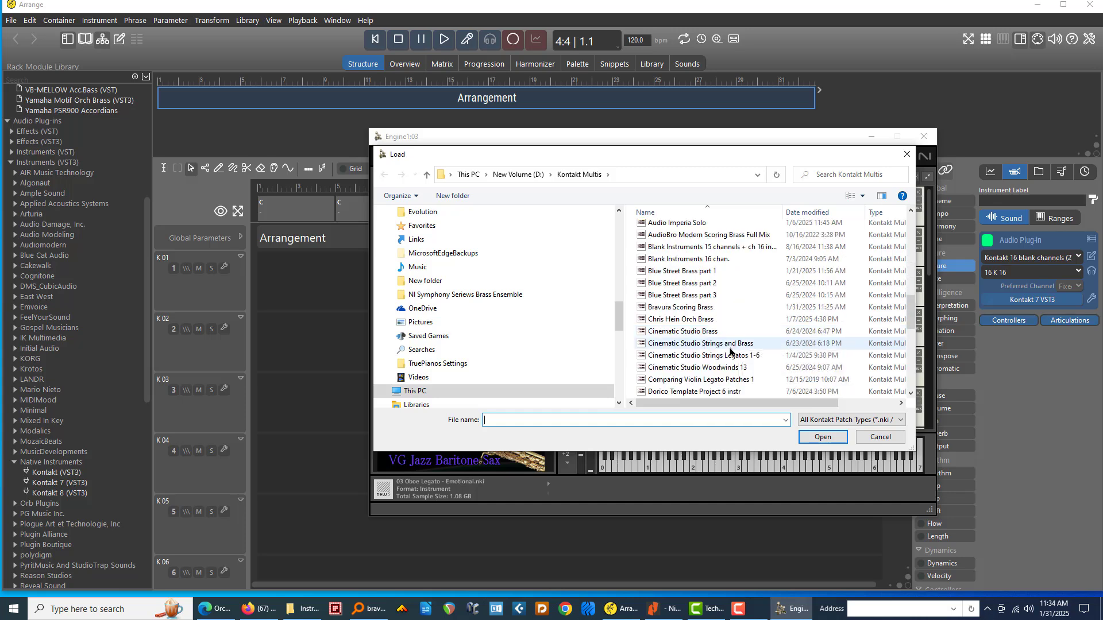
{"action": "left_click", "coordinate": [687, 310]}
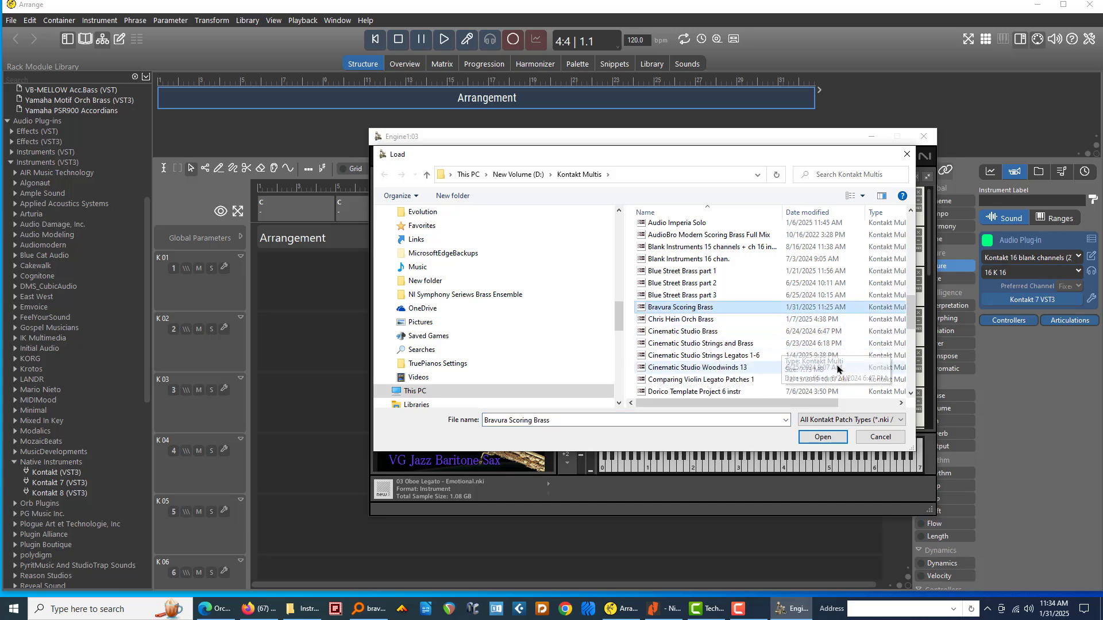
{"action": "left_click", "coordinate": [814, 437]}
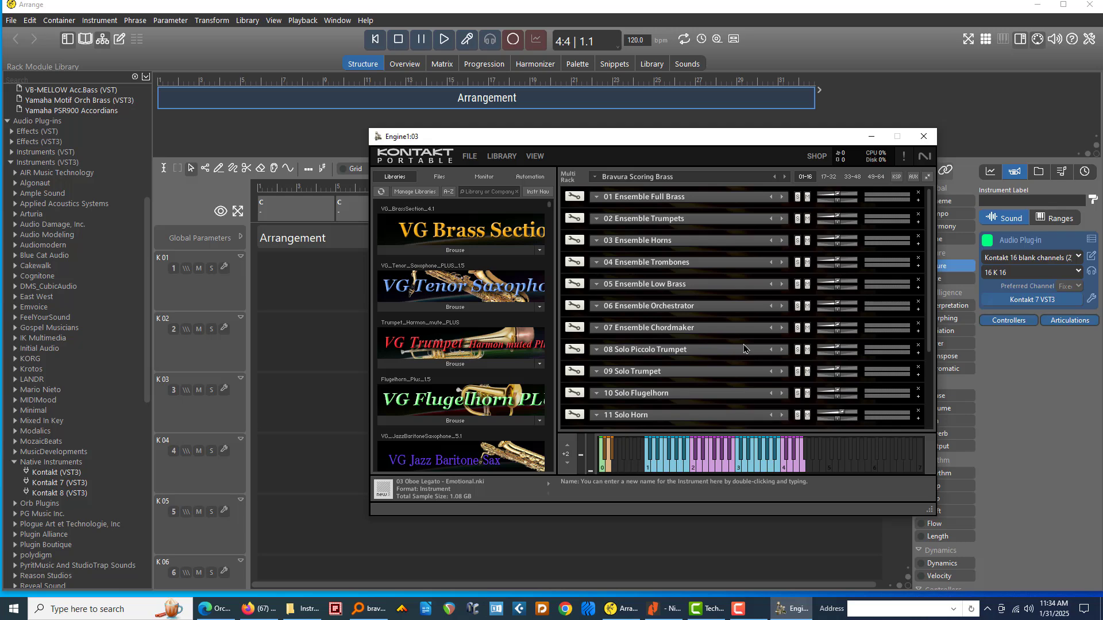
Step: View the full controls of the 01 Ensemble Full Brass instrument and collapse it again
{"action": "left_click", "coordinate": [919, 204]}
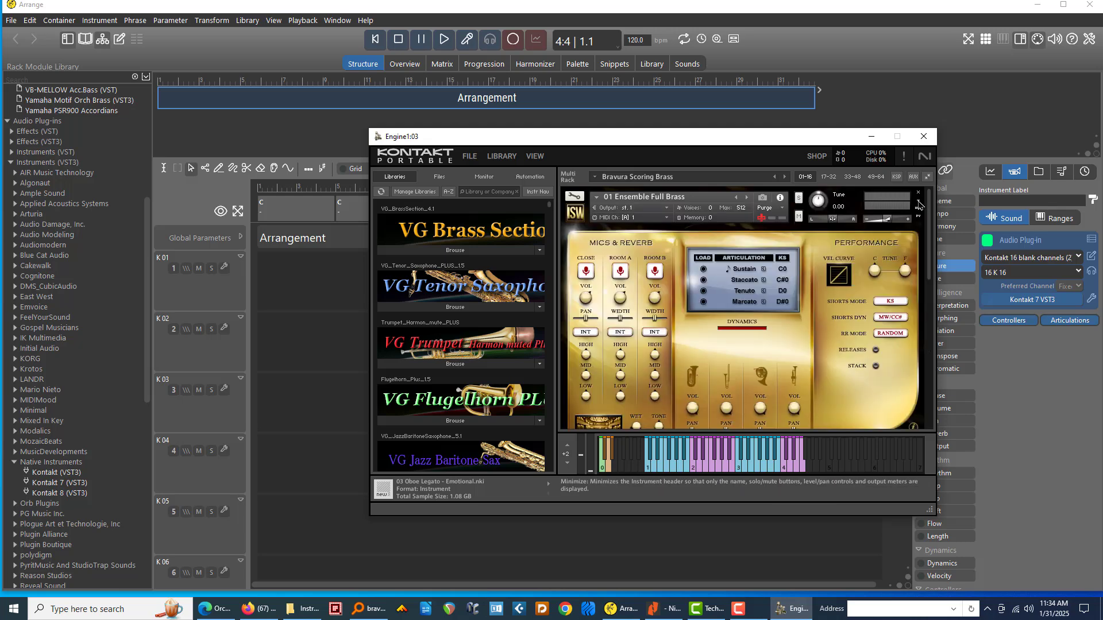
{"action": "left_click", "coordinate": [919, 204]}
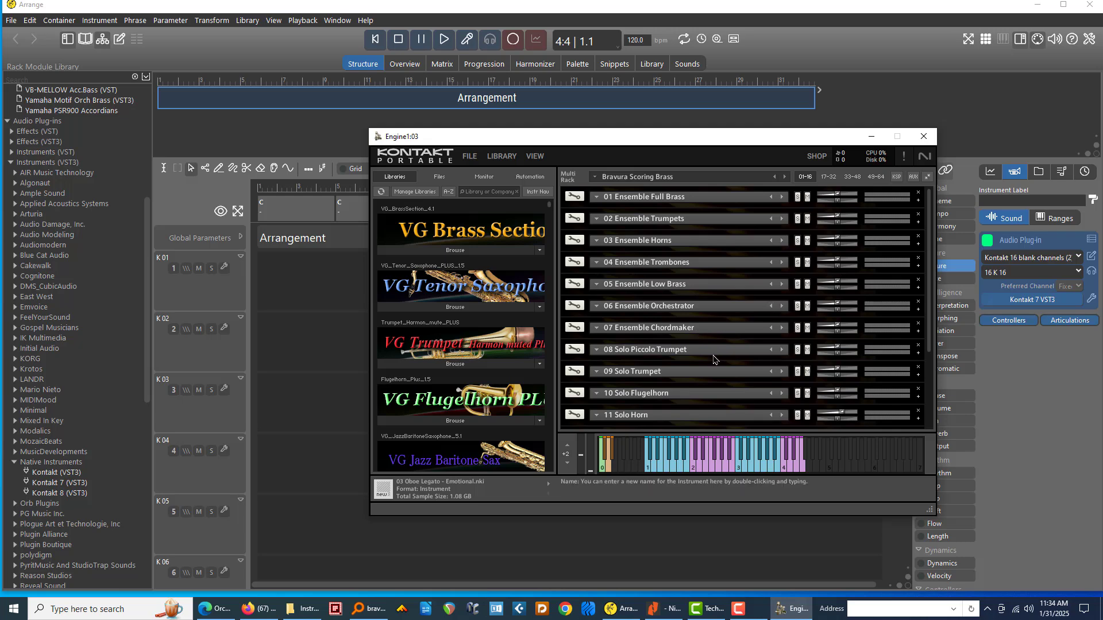
Step: Search the Kontakt libraries for "brav" and list the 16-bit instruments of Bravura Scoring Brass
{"action": "left_click", "coordinate": [507, 193]}
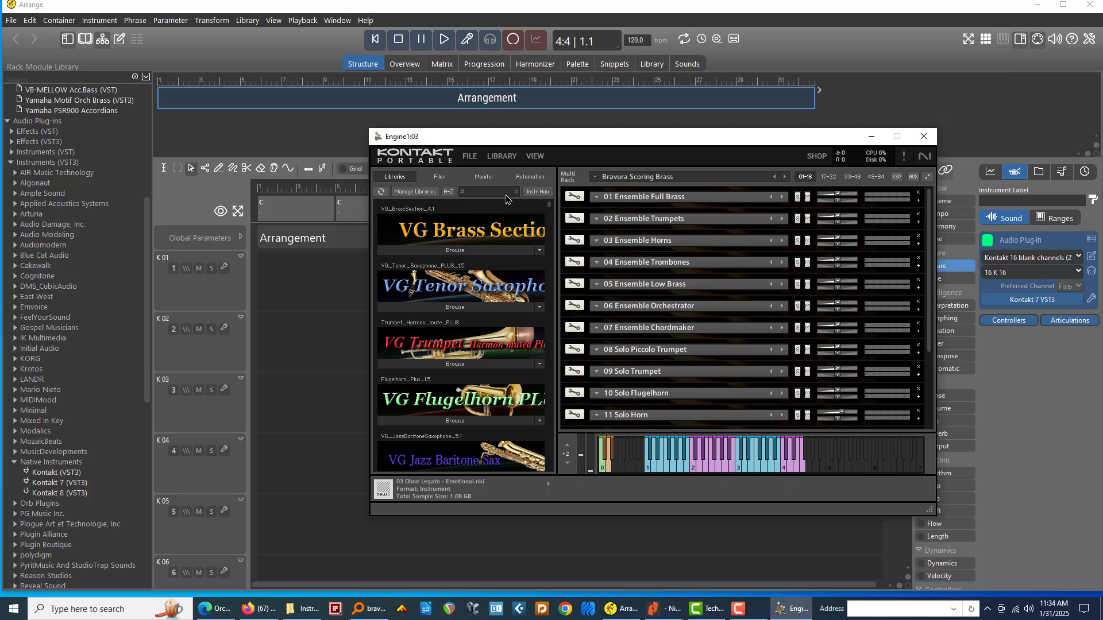
{"action": "type", "text": "br"}
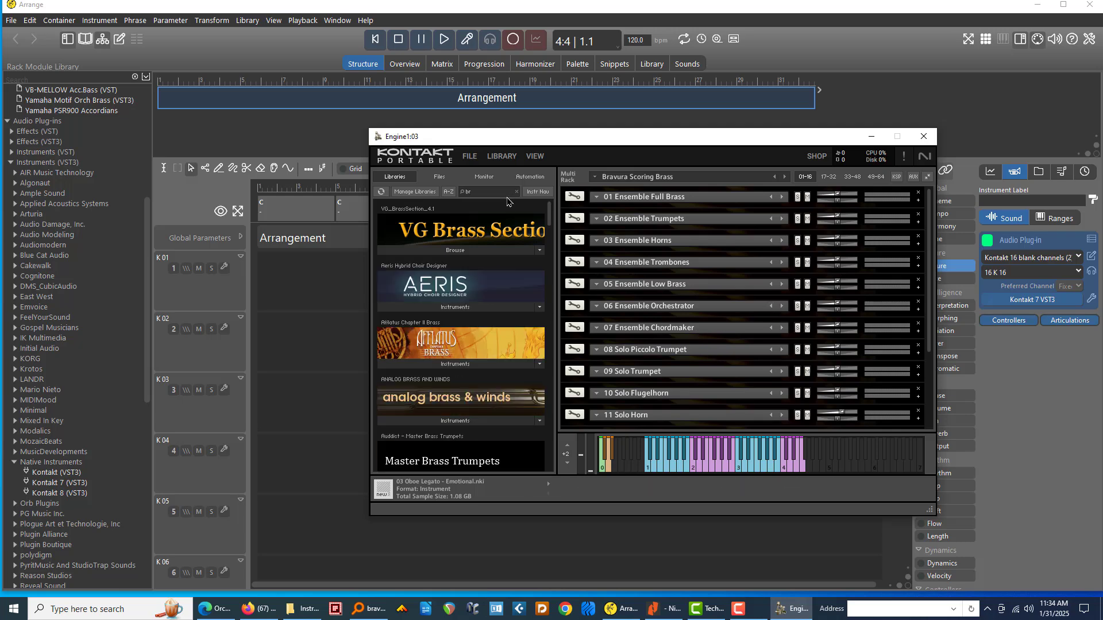
{"action": "type", "text": "au"}
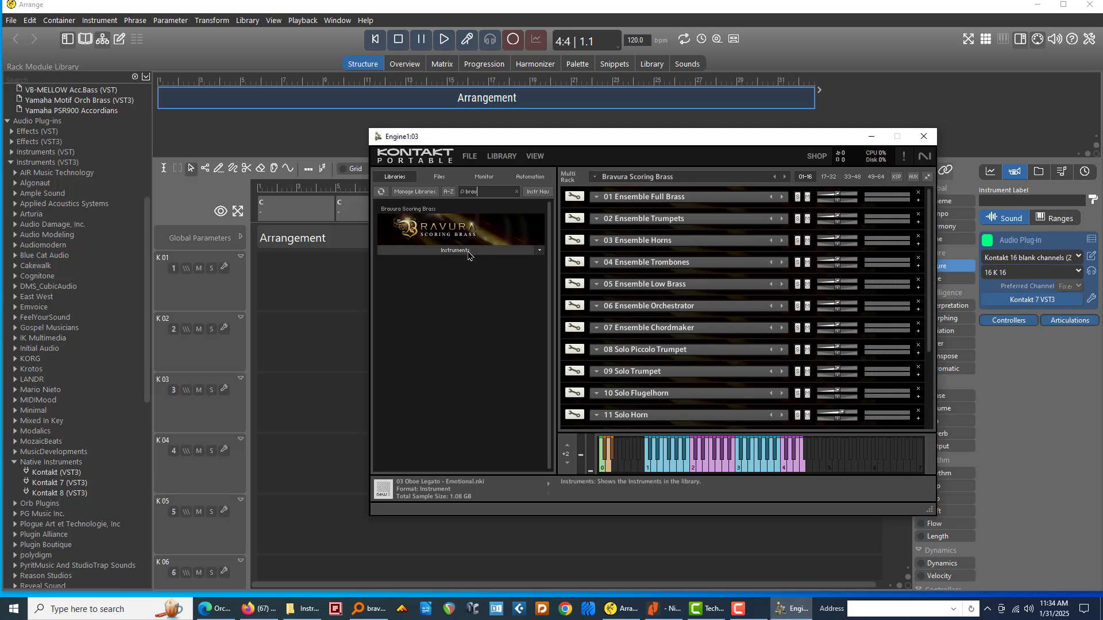
{"action": "left_click", "coordinate": [468, 253]}
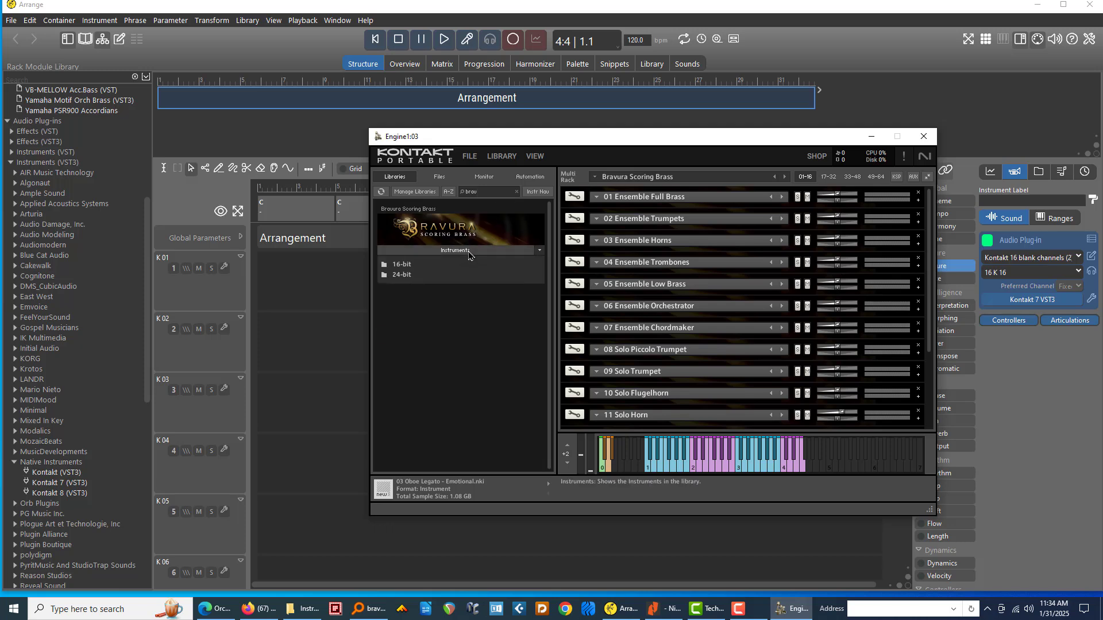
{"action": "double_click", "coordinate": [420, 267]}
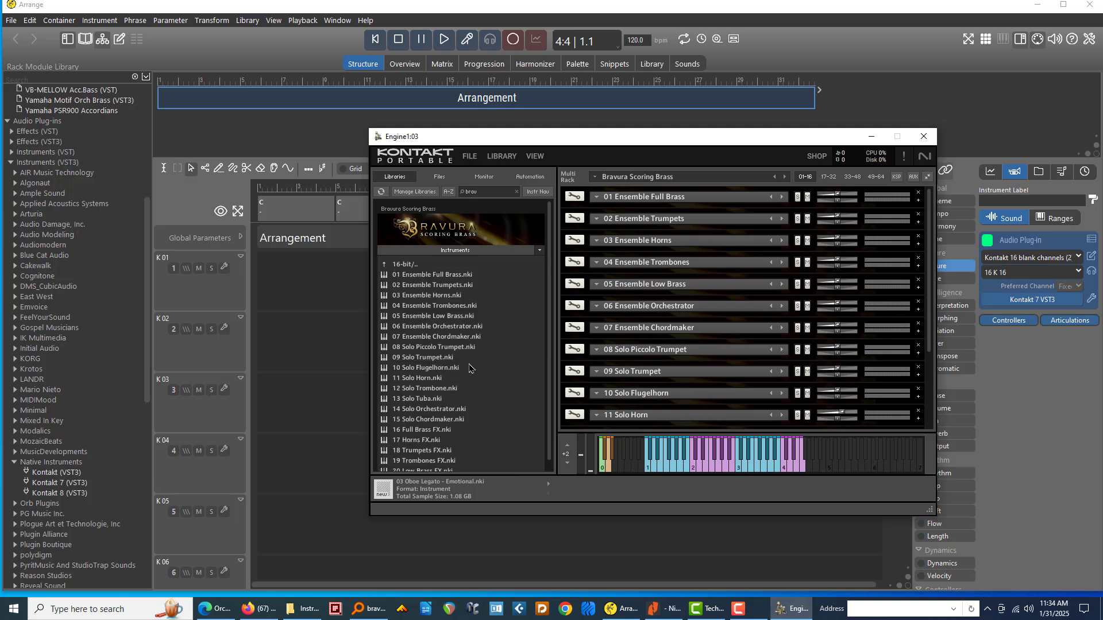
Step: Compare the library's 16-bit instrument list with the instruments loaded in the multi rack, and collapse the list
{"action": "scroll", "coordinate": [469, 367], "scroll_direction": "down", "scroll_amount": 1}
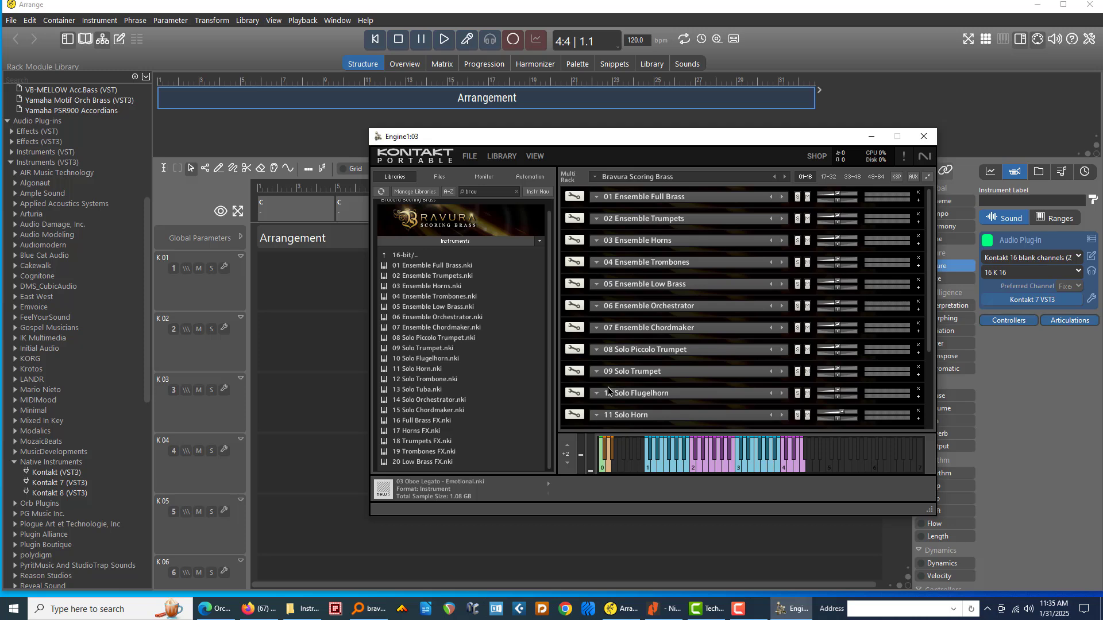
{"action": "scroll", "coordinate": [609, 391], "scroll_direction": "down", "scroll_amount": 4}
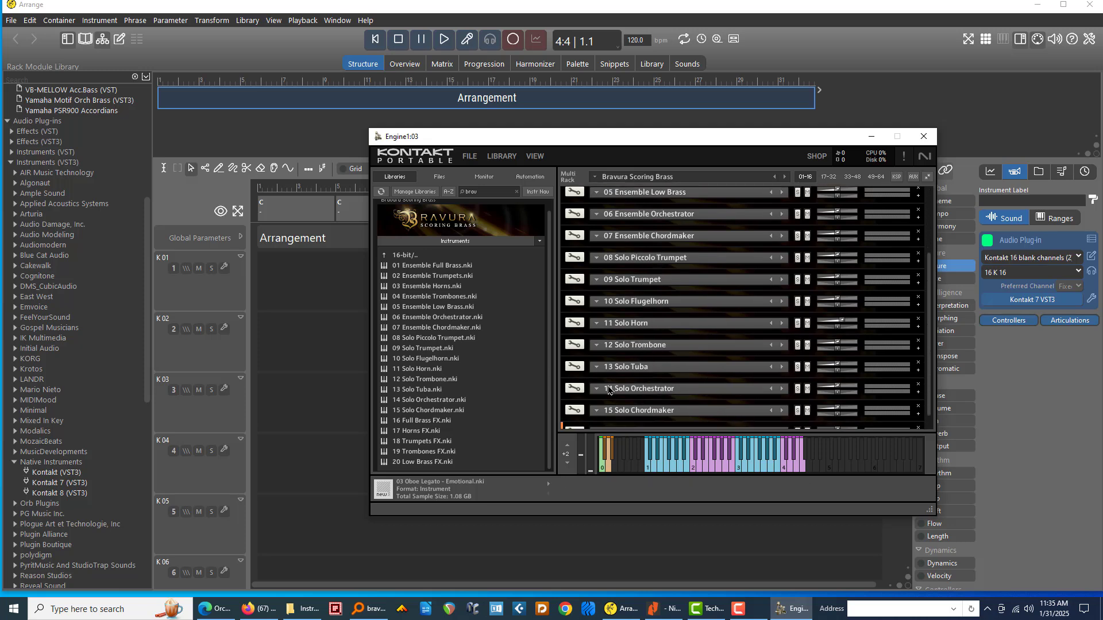
{"action": "scroll", "coordinate": [845, 214], "scroll_direction": "up", "scroll_amount": 1}
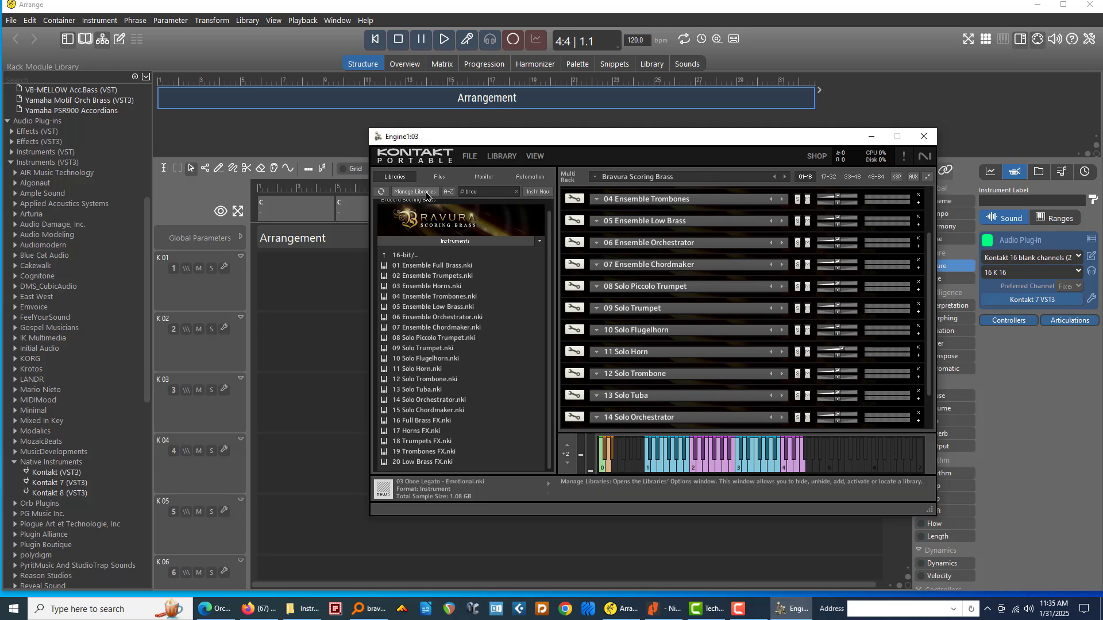
{"action": "left_click", "coordinate": [479, 244]}
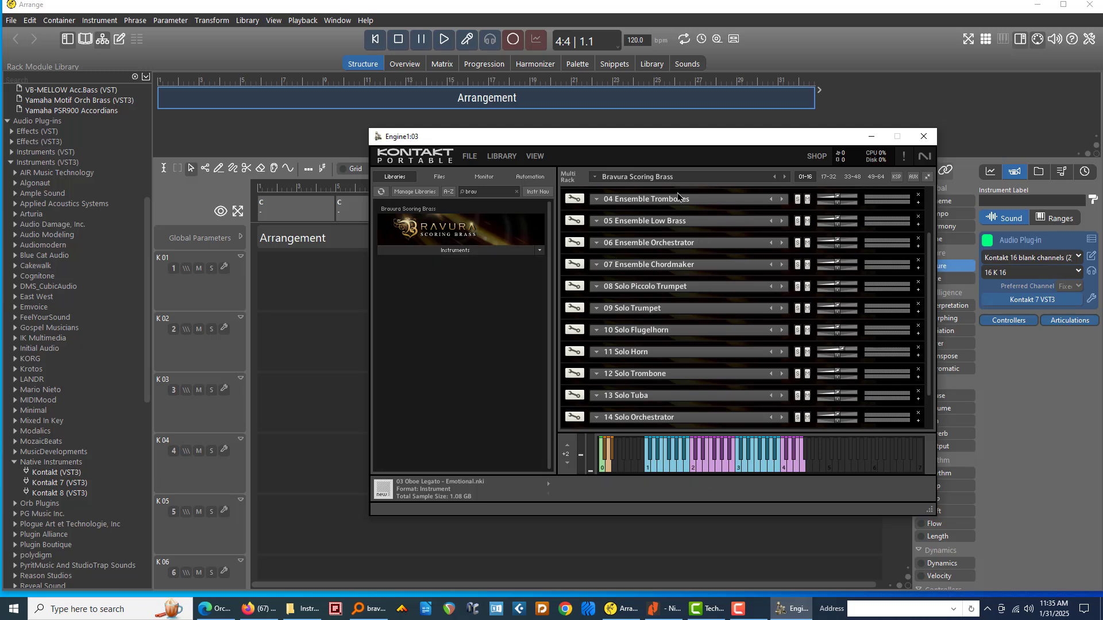
Step: Move the Kontakt window away from the arrangement and select the K 01 track
{"action": "left_click_drag", "start_coordinate": [689, 142], "coordinate": [681, 143]}
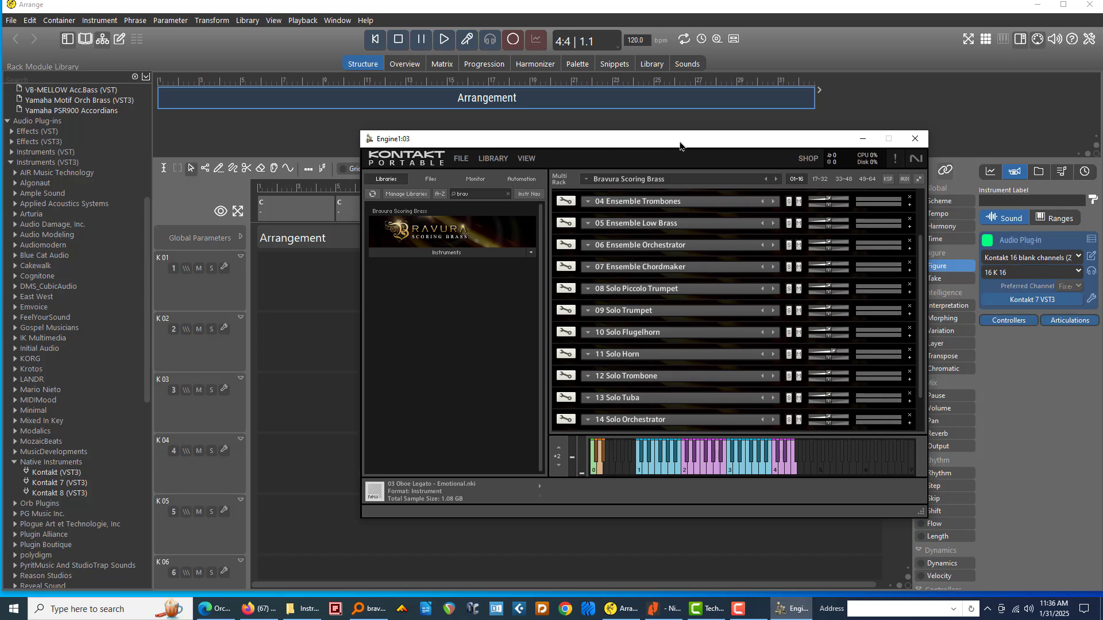
{"action": "left_click_drag", "start_coordinate": [673, 146], "coordinate": [706, 163]}
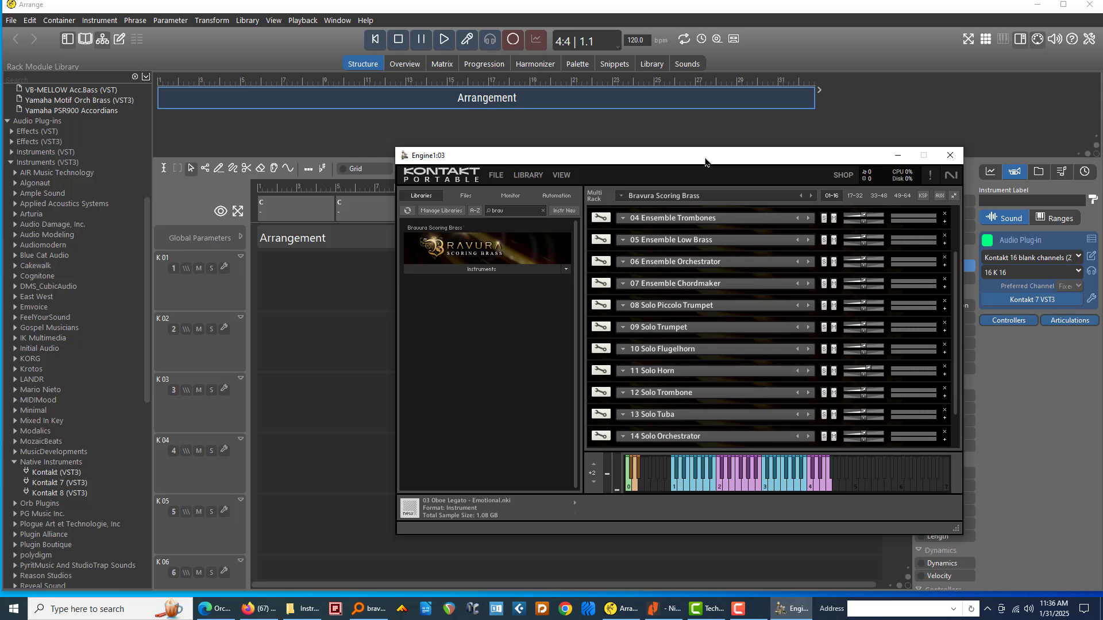
{"action": "left_click_drag", "start_coordinate": [706, 162], "coordinate": [1102, 195]}
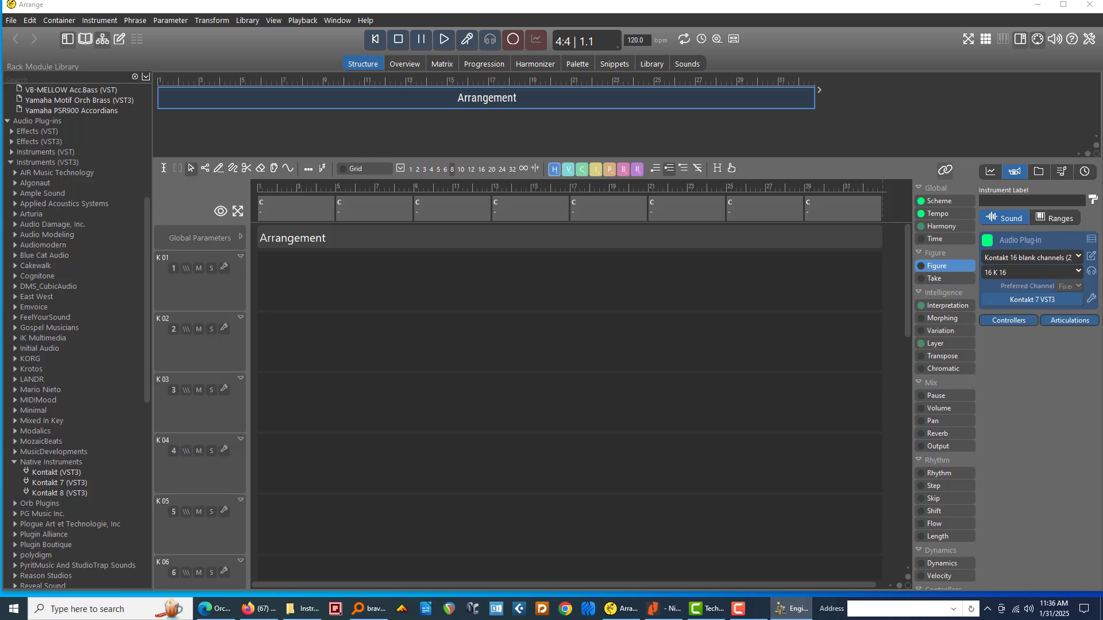
{"action": "left_click", "coordinate": [226, 297]}
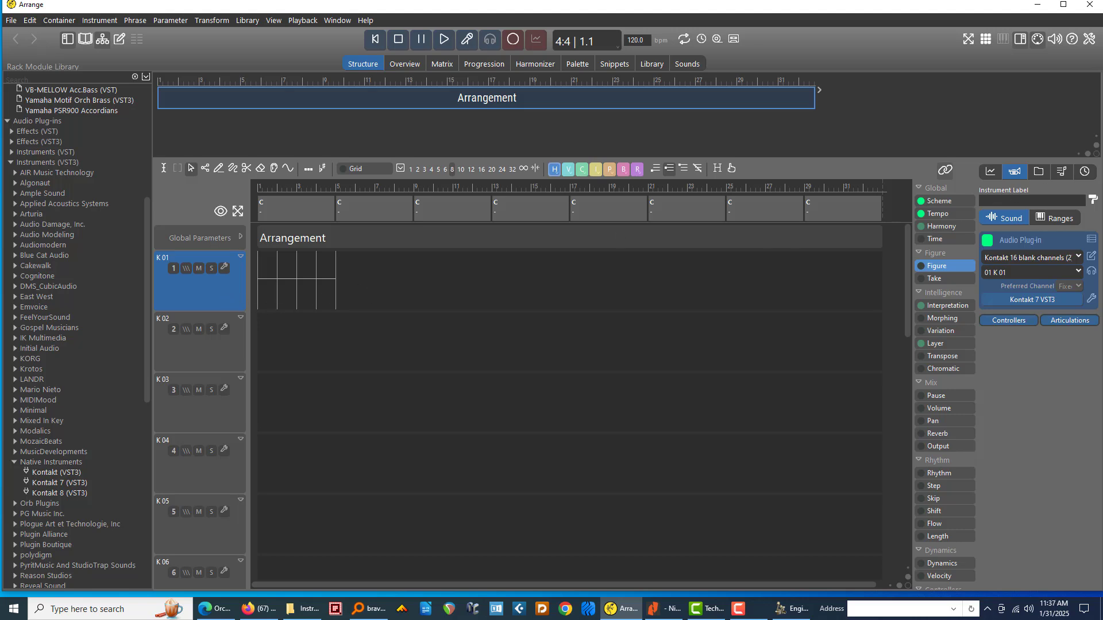
Step: Bring the Kontakt window back, enlarge it to check the multi's instruments from 01 Ensemble Full Brass, and move it away again
{"action": "left_click_drag", "start_coordinate": [1102, 0], "coordinate": [353, 100]}
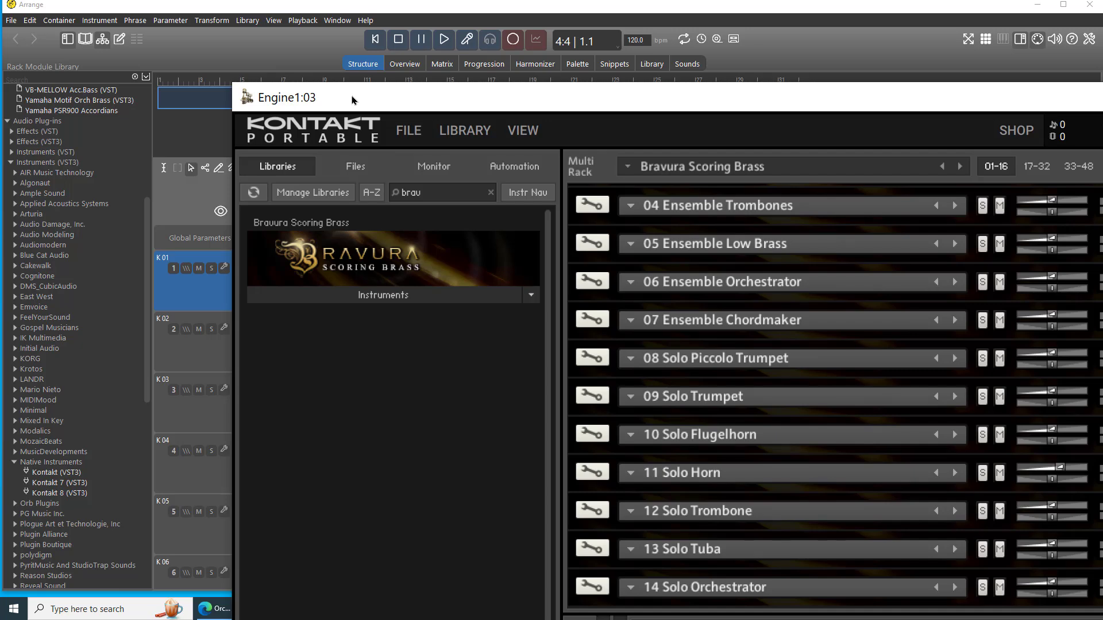
{"action": "left_click_drag", "start_coordinate": [352, 100], "coordinate": [286, 116]}
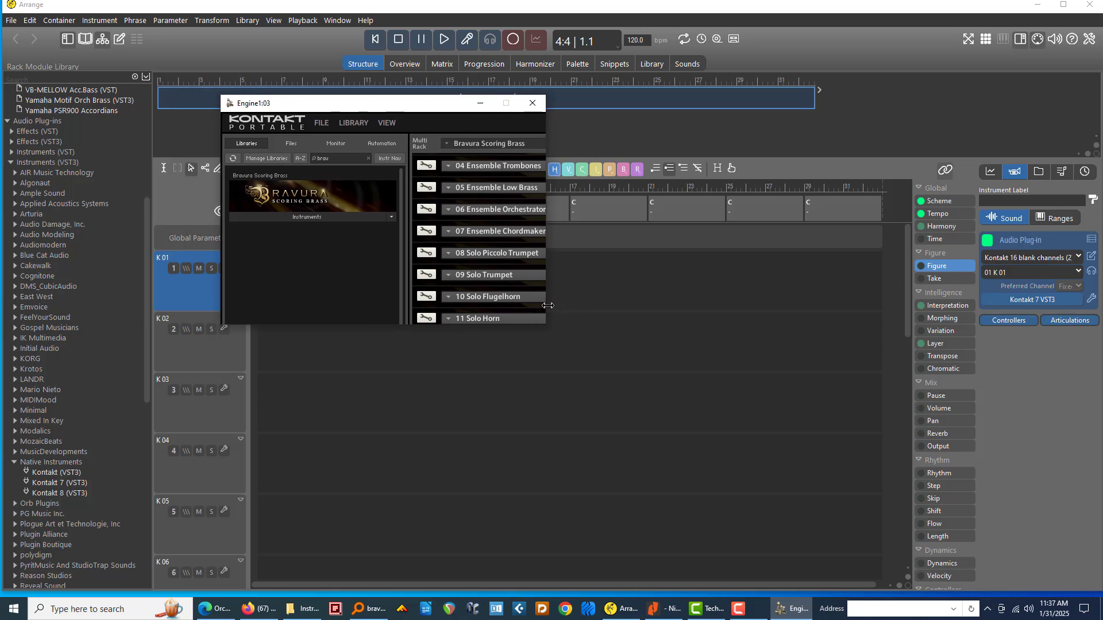
{"action": "left_click_drag", "start_coordinate": [546, 311], "coordinate": [840, 461]}
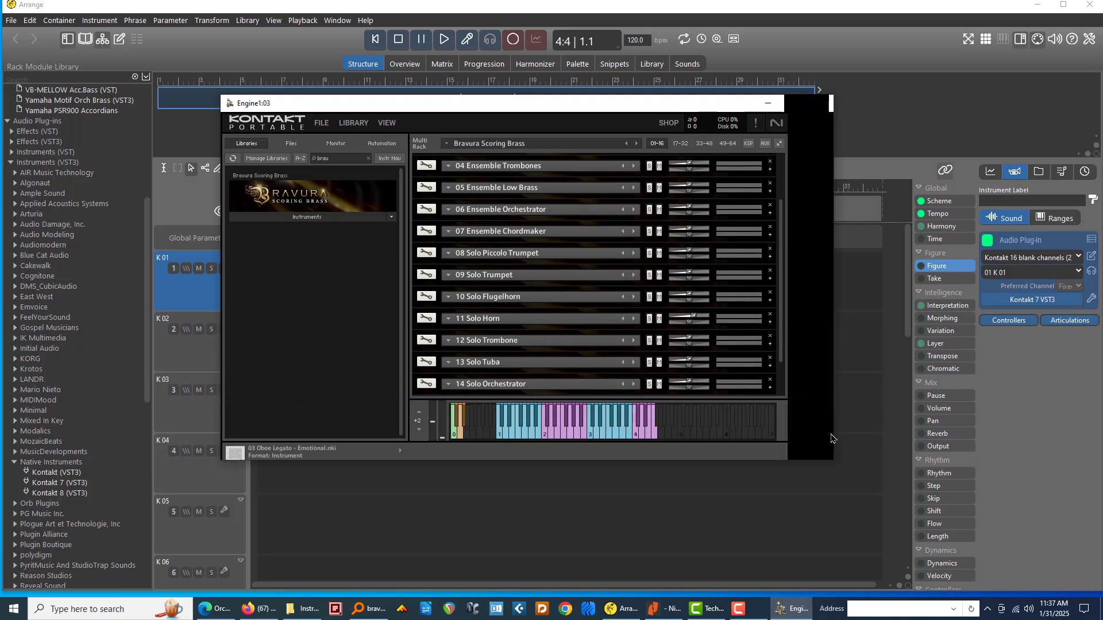
{"action": "left_click_drag", "start_coordinate": [782, 327], "coordinate": [779, 254]}
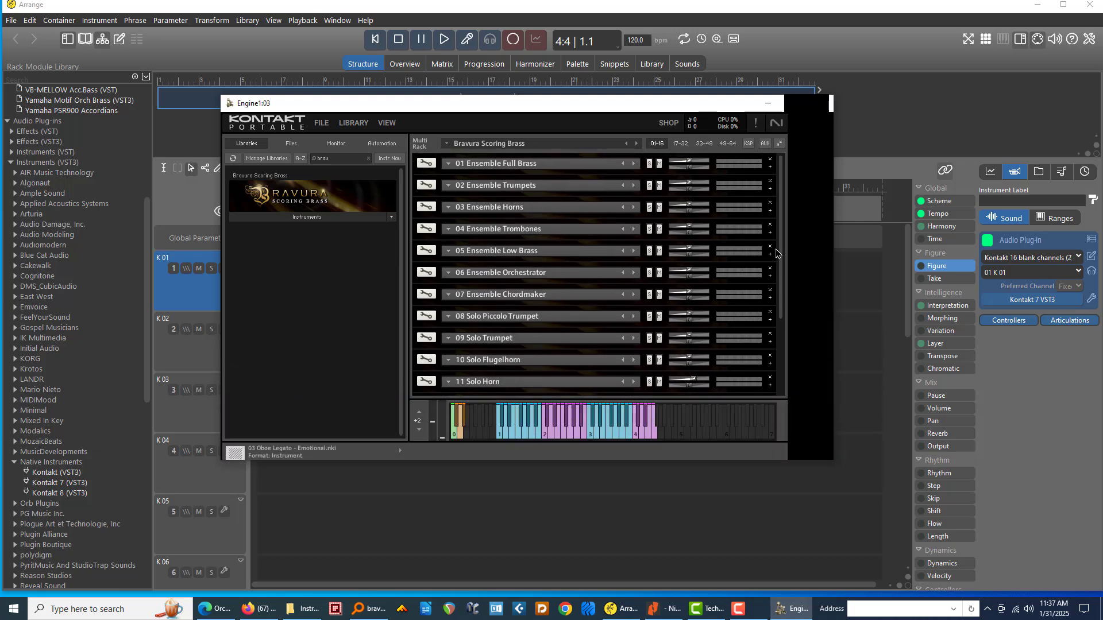
{"action": "left_click_drag", "start_coordinate": [805, 459], "coordinate": [812, 516]}
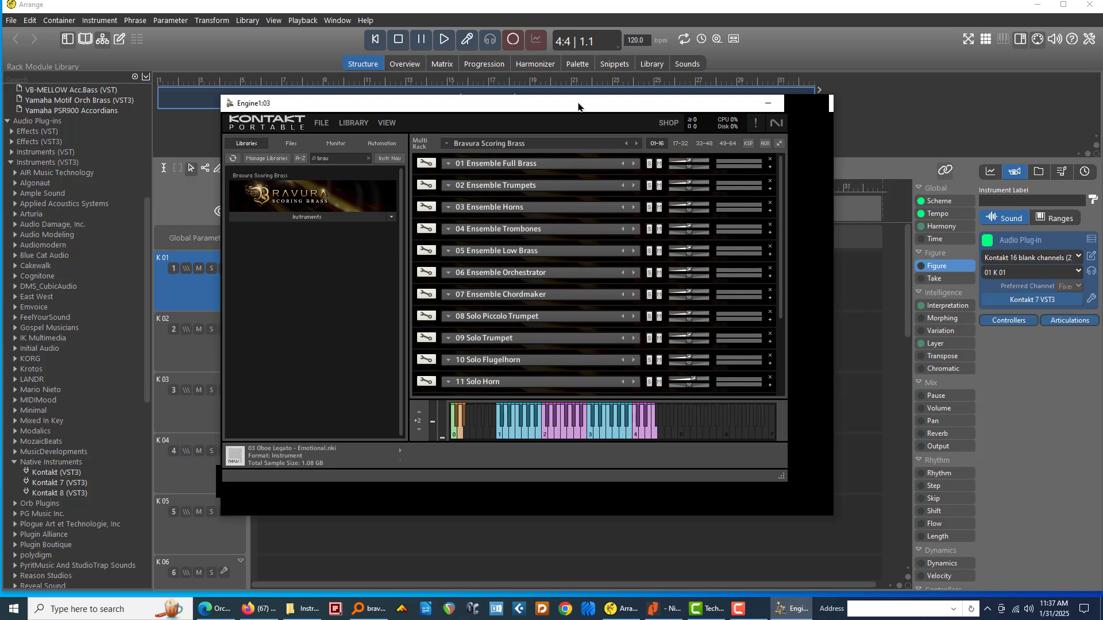
{"action": "left_click_drag", "start_coordinate": [579, 107], "coordinate": [0, 86]}
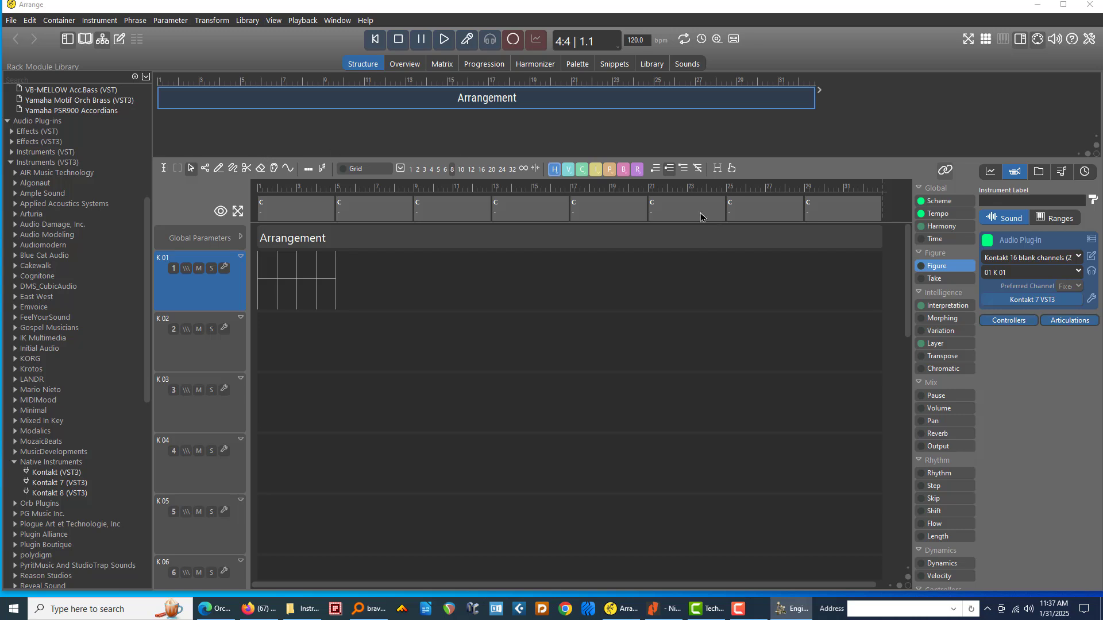
Step: Label the K 01 instrument "Full Brass"
{"action": "left_click", "coordinate": [994, 203]}
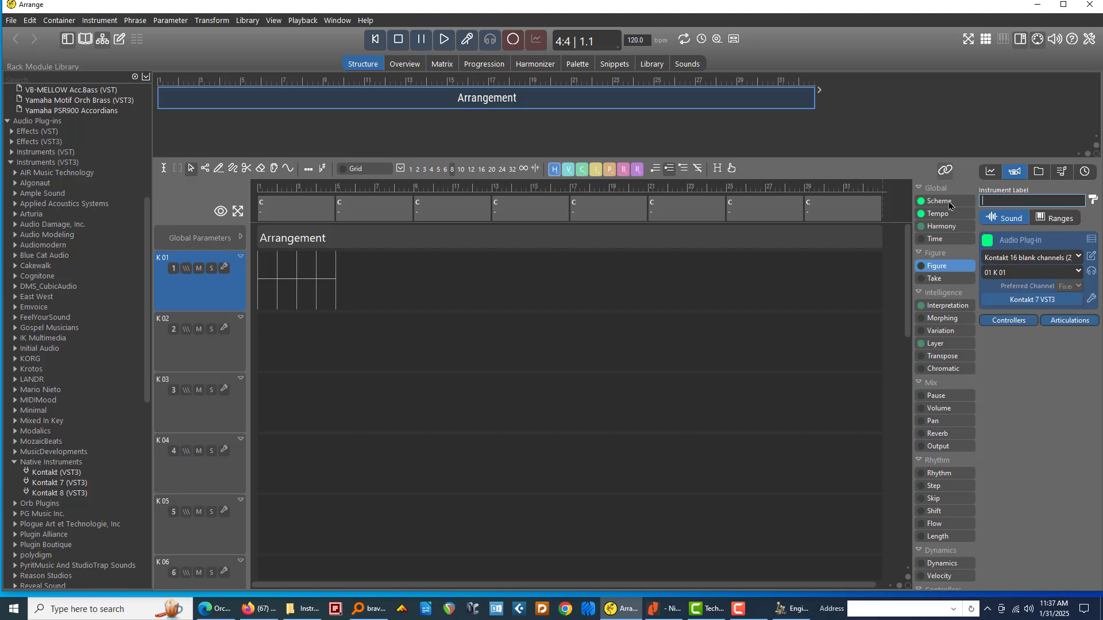
{"action": "type", "text": "Full Brass"}
{"action": "key", "text": "Return"}
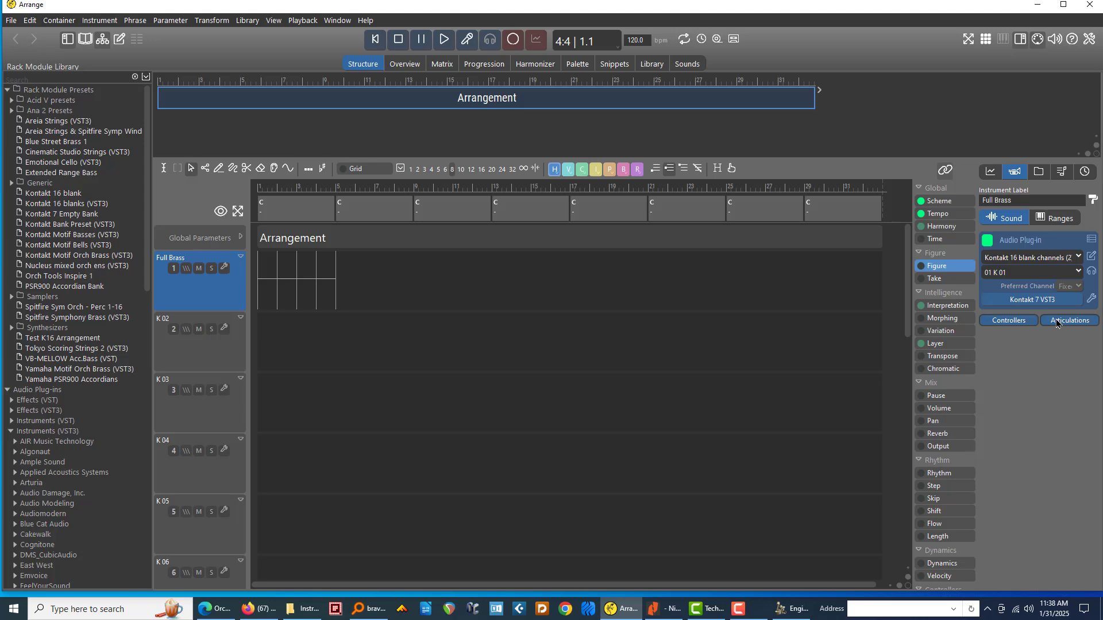
Step: Open the custom articulations of the Full Brass instrument and start importing a Cubase expression map
{"action": "left_click", "coordinate": [1057, 323]}
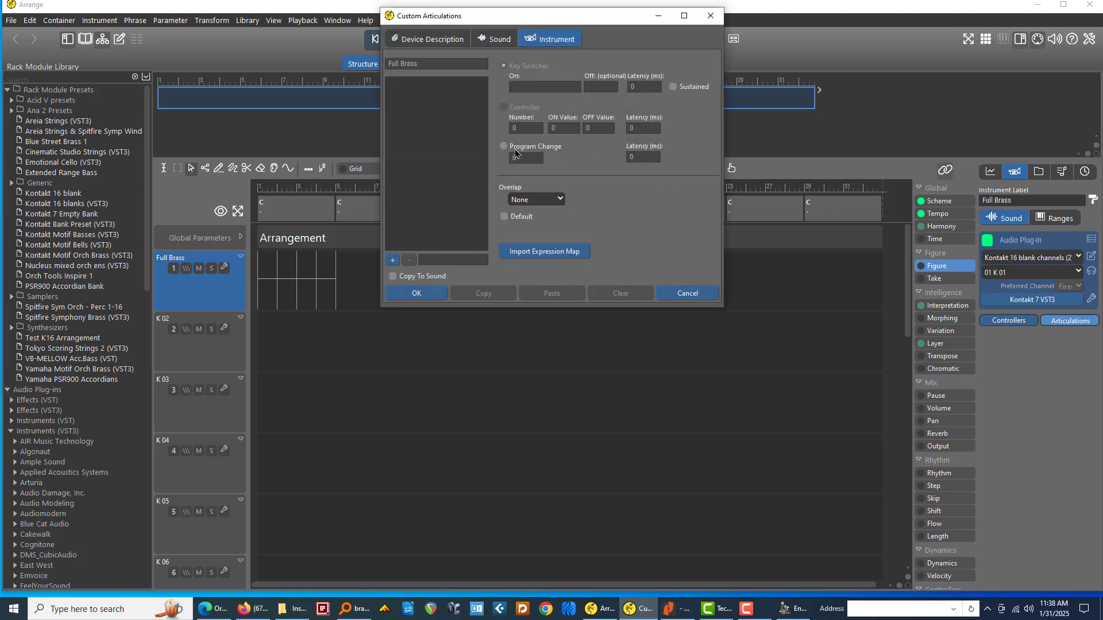
{"action": "left_click", "coordinate": [536, 256]}
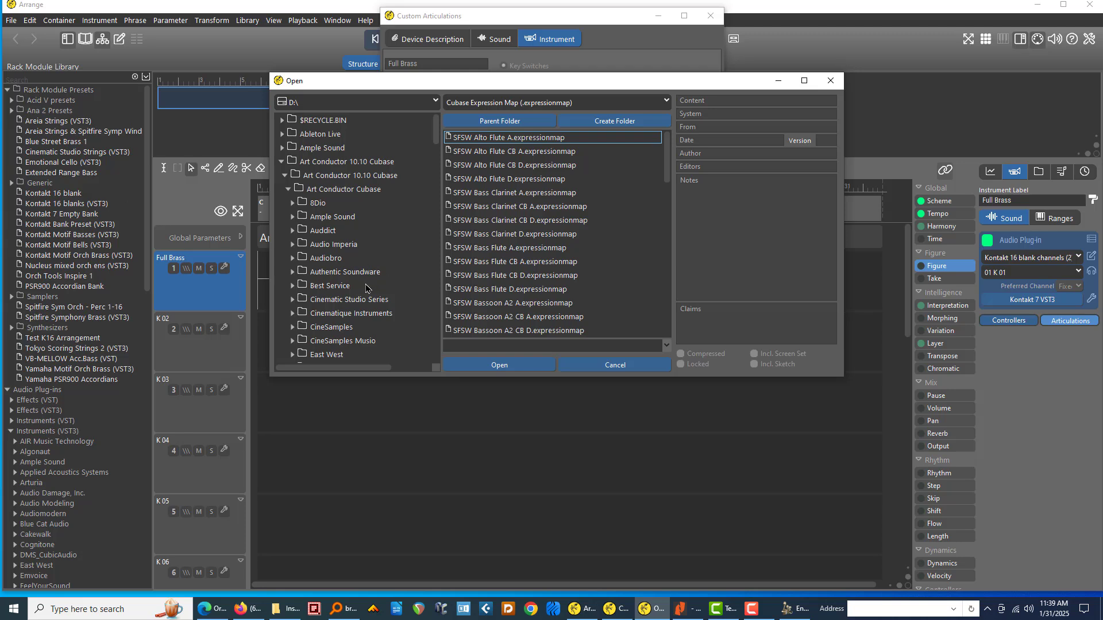
{"action": "scroll", "coordinate": [361, 290], "scroll_direction": "down", "scroll_amount": 1}
{"action": "scroll", "coordinate": [361, 290], "scroll_direction": "up", "scroll_amount": 1}
Step: Bring back the Kontakt window to view the Bravura 16-bit patches and the 01 Ensemble Full Brass keyswitches, then move it away
{"action": "left_click_drag", "start_coordinate": [0, 117], "coordinate": [609, 120]}
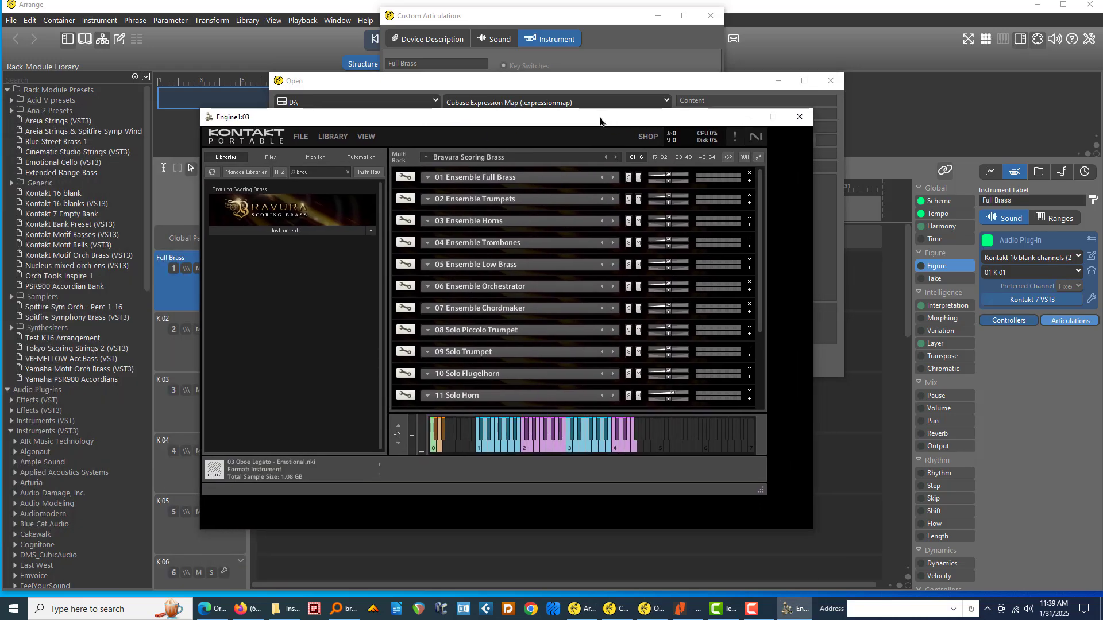
{"action": "left_click", "coordinate": [289, 234]}
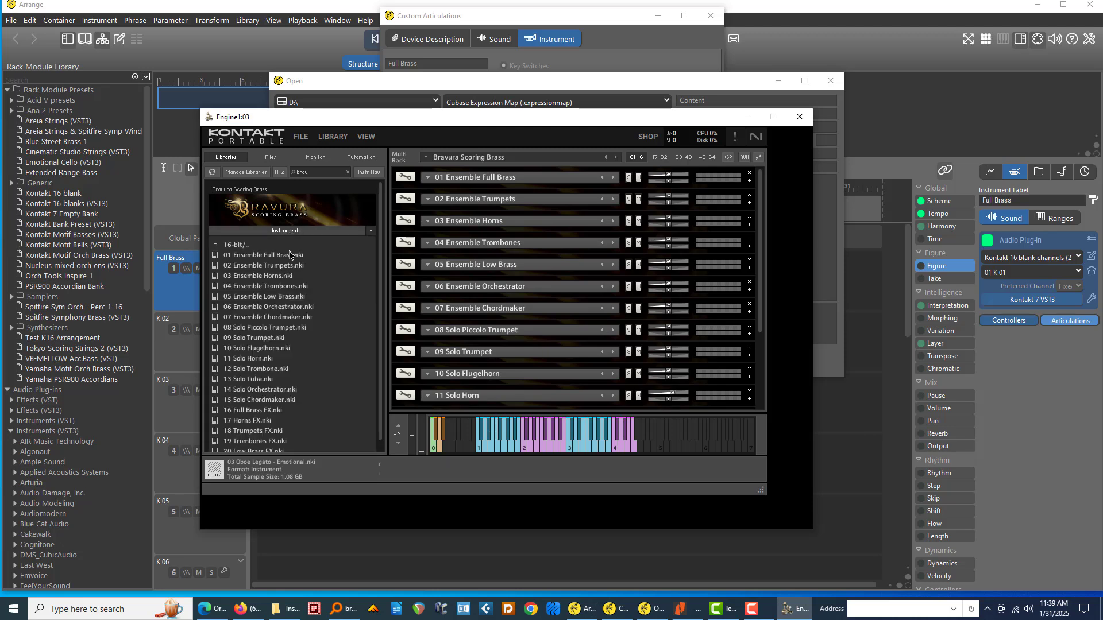
{"action": "left_click", "coordinate": [749, 182]}
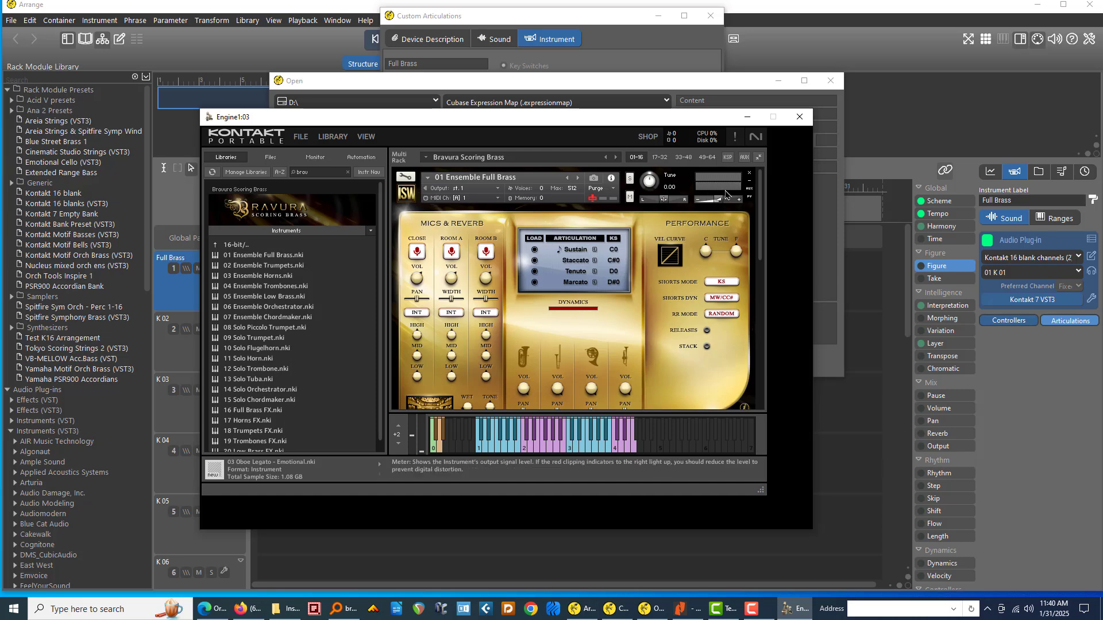
{"action": "left_click", "coordinate": [749, 181]}
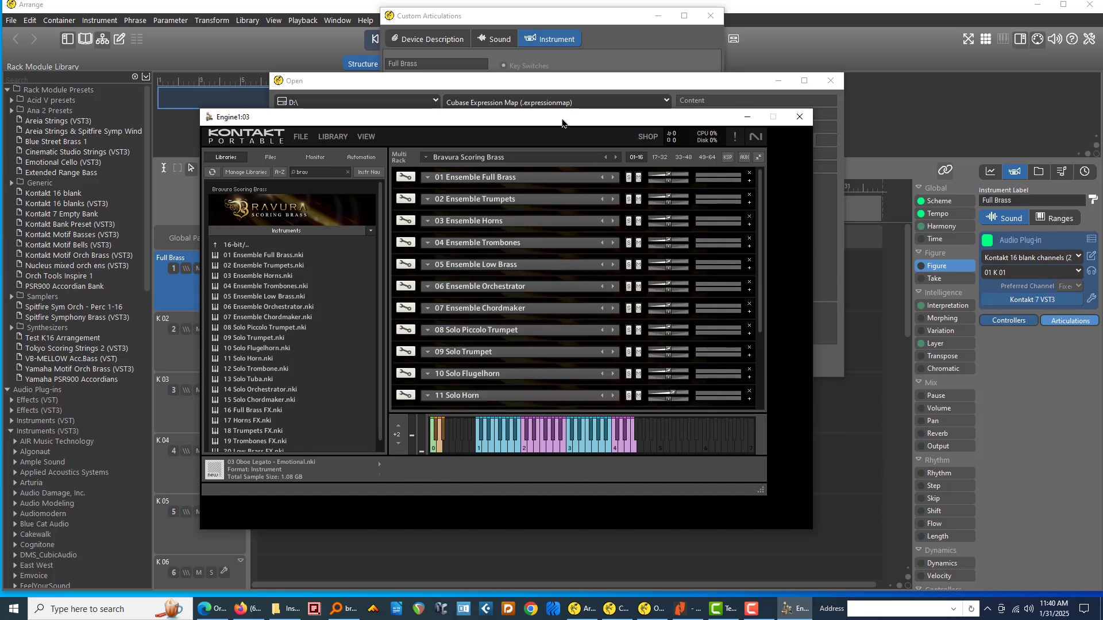
{"action": "left_click_drag", "start_coordinate": [561, 117], "coordinate": [0, 114]}
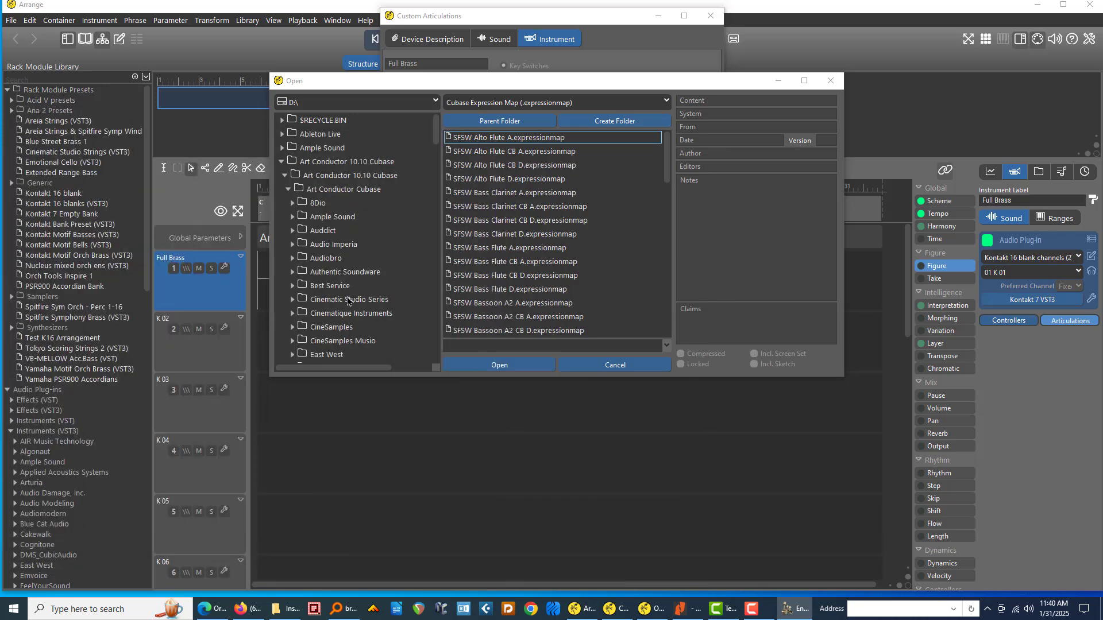
Step: Browse to the Bravura Scoring Brass expression maps inside the Impact Soundworks folder of Art Conductor Cubase
{"action": "scroll", "coordinate": [349, 305], "scroll_direction": "down", "scroll_amount": 1}
{"action": "scroll", "coordinate": [352, 322], "scroll_direction": "down", "scroll_amount": 2}
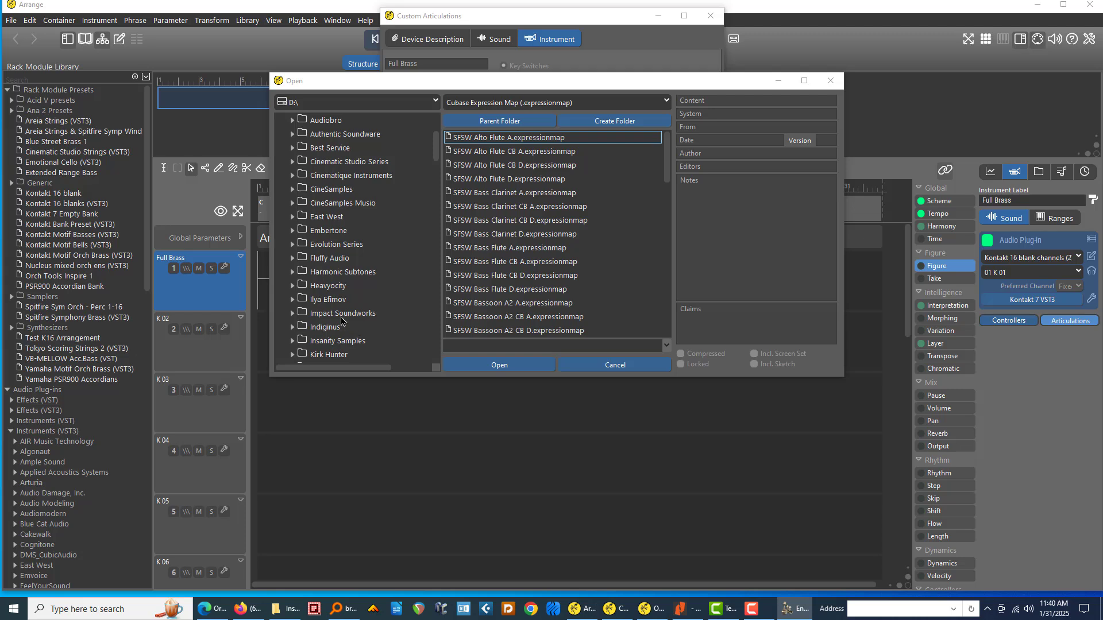
{"action": "left_click", "coordinate": [341, 319]}
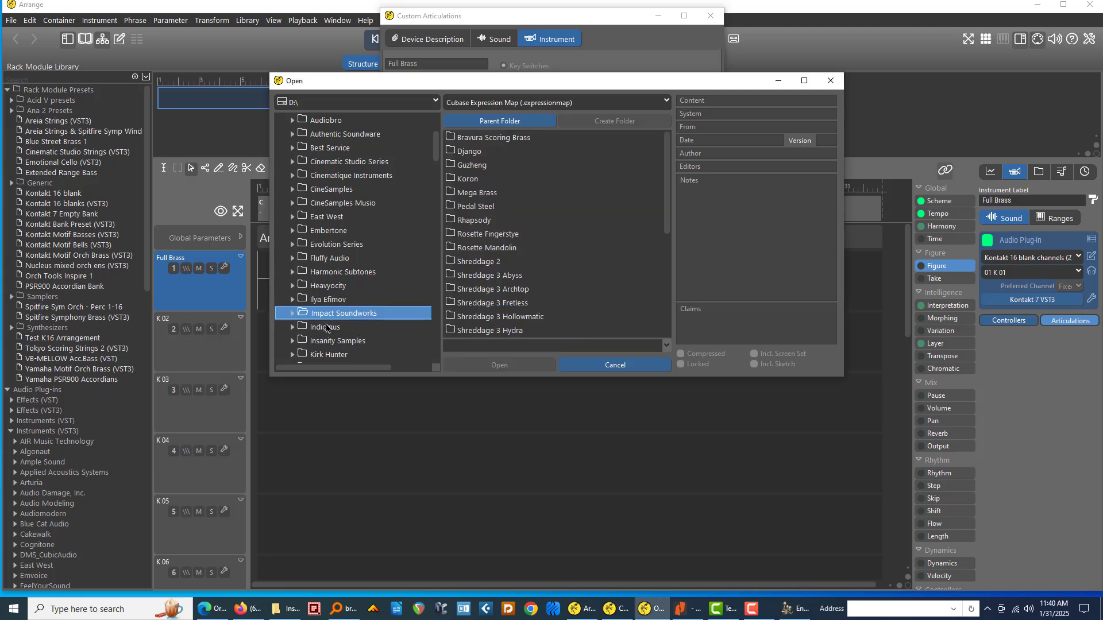
{"action": "left_click", "coordinate": [497, 139]}
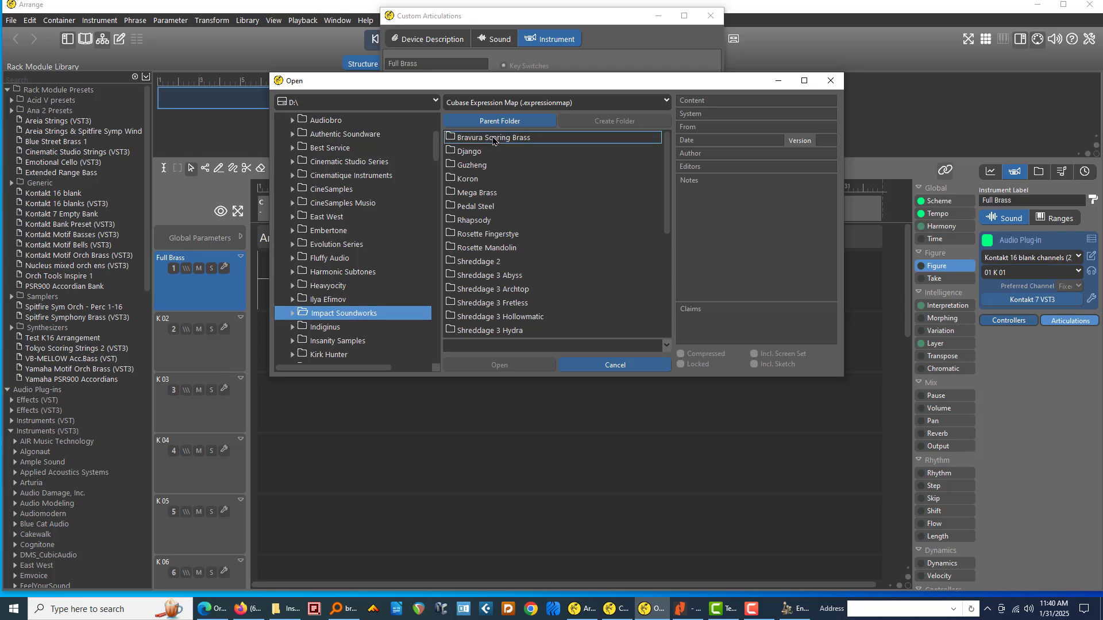
{"action": "left_click", "coordinate": [477, 142]}
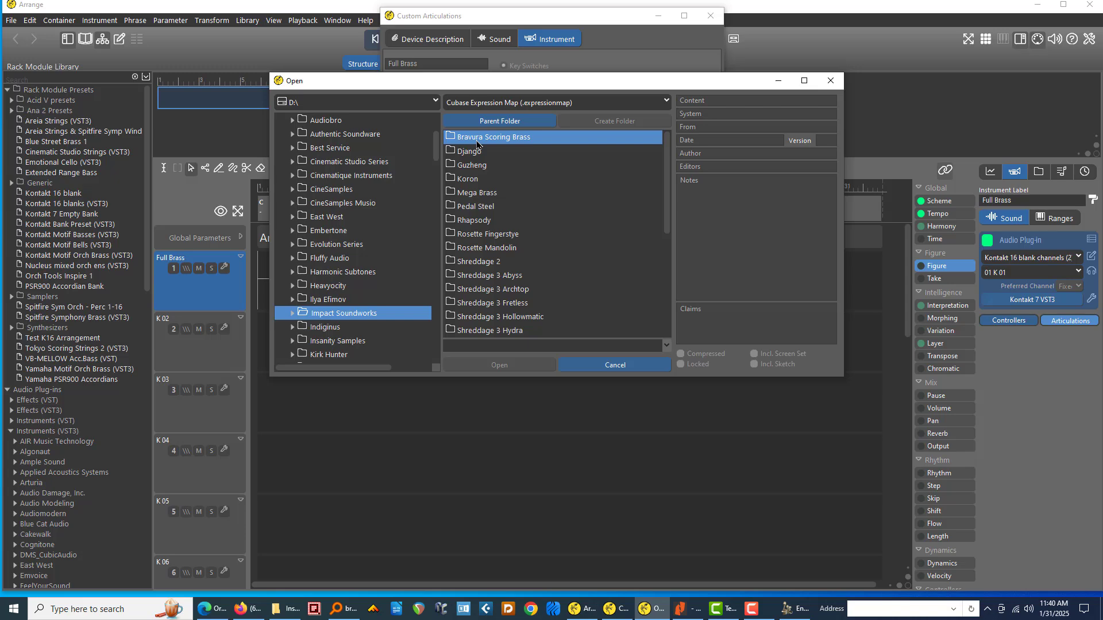
{"action": "double_click", "coordinate": [477, 143]}
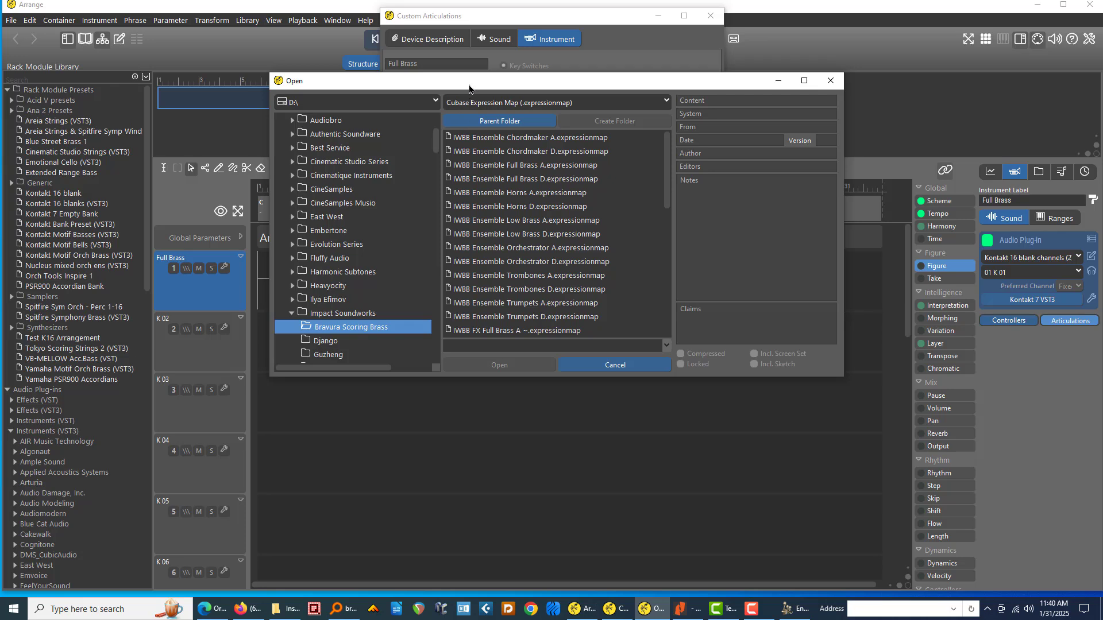
Step: Import IWBB Ensemble Full Brass A.expressionmap into the Full Brass instrument and accept its custom articulations
{"action": "left_click_drag", "start_coordinate": [469, 88], "coordinate": [452, 103]}
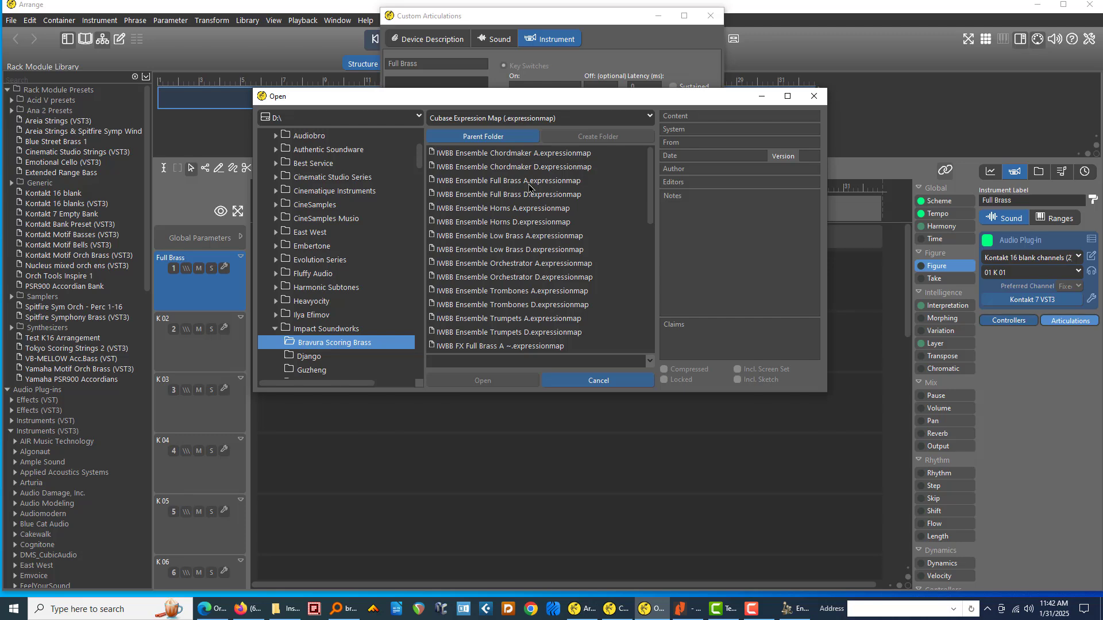
{"action": "left_click", "coordinate": [529, 185]}
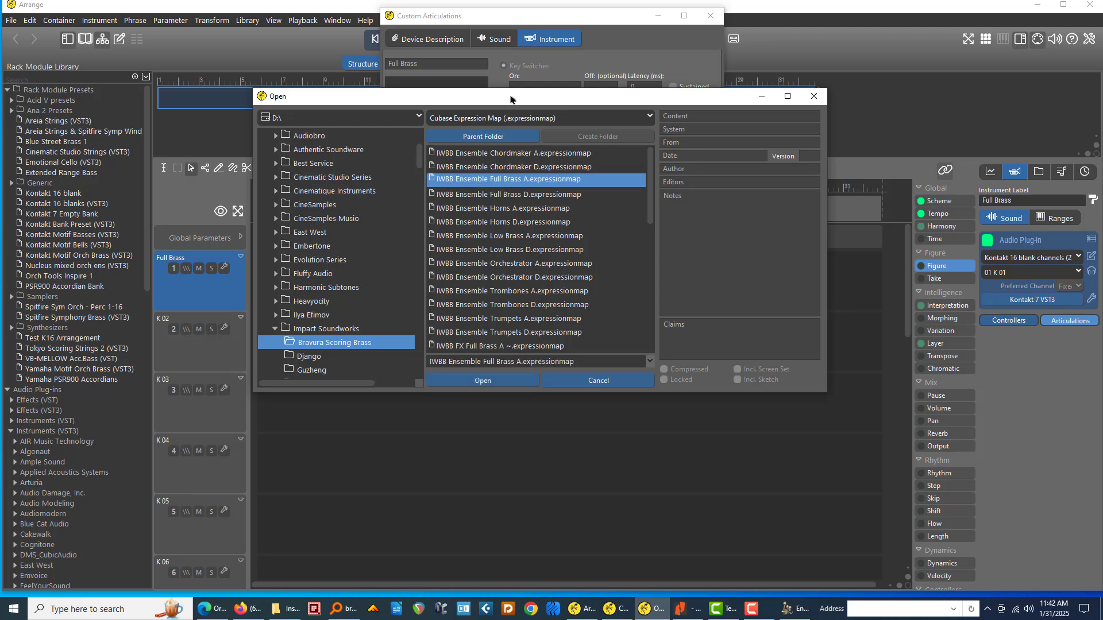
{"action": "mouse_move", "coordinate": [511, 104]}
{"action": "left_mouse_down"}
{"action": "mouse_move", "coordinate": [533, 224]}
{"action": "mouse_move", "coordinate": [510, 174]}
{"action": "mouse_move", "coordinate": [524, 116]}
{"action": "left_mouse_up"}
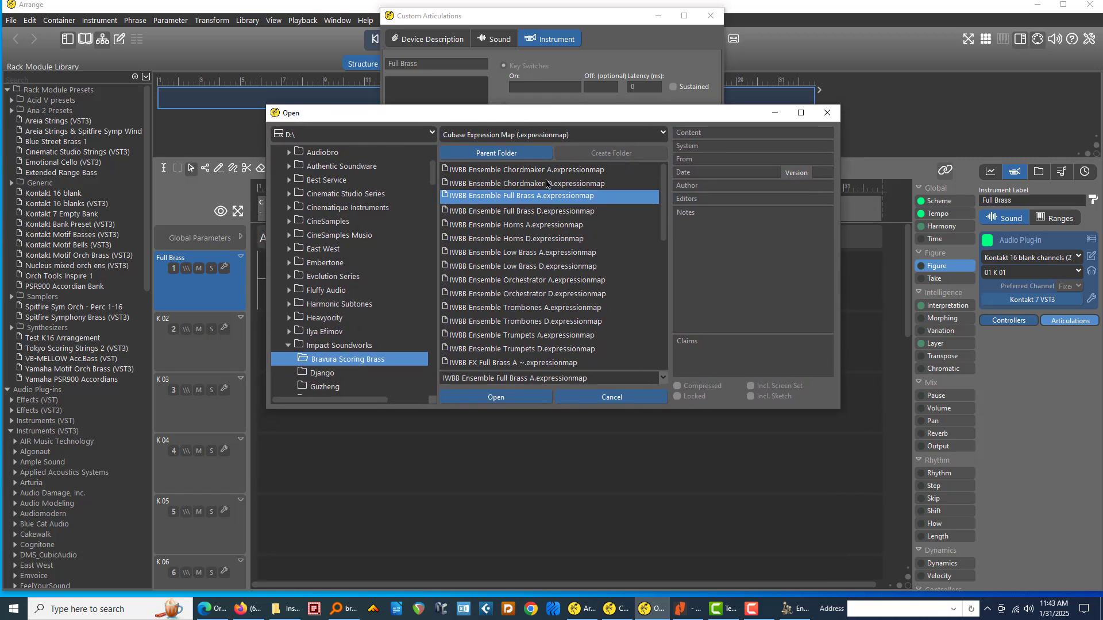
{"action": "left_click", "coordinate": [517, 398]}
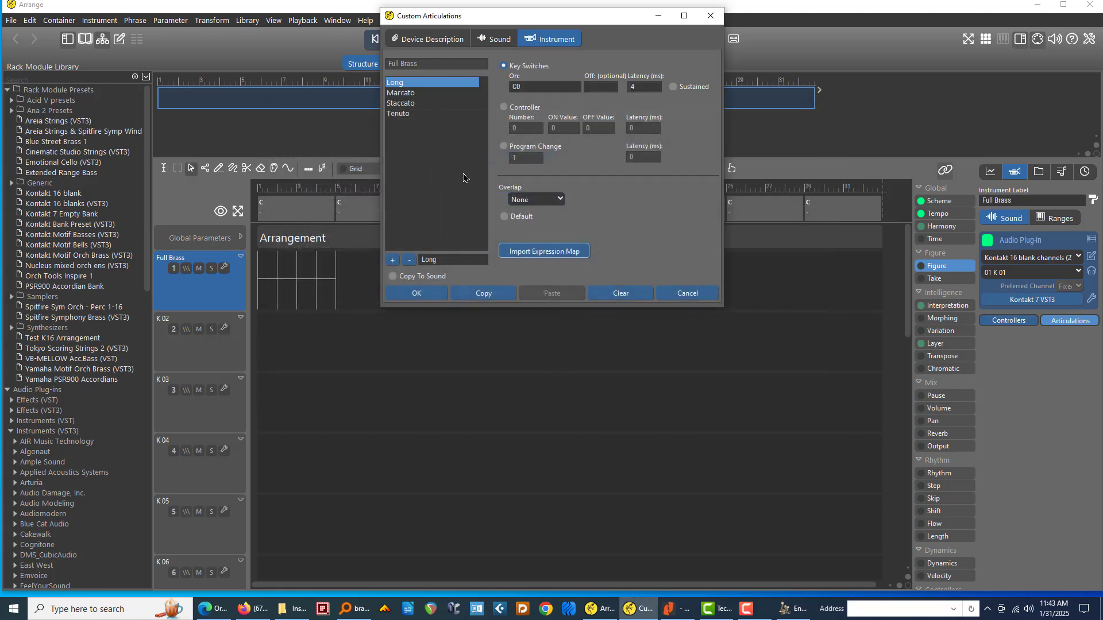
{"action": "left_click", "coordinate": [418, 294]}
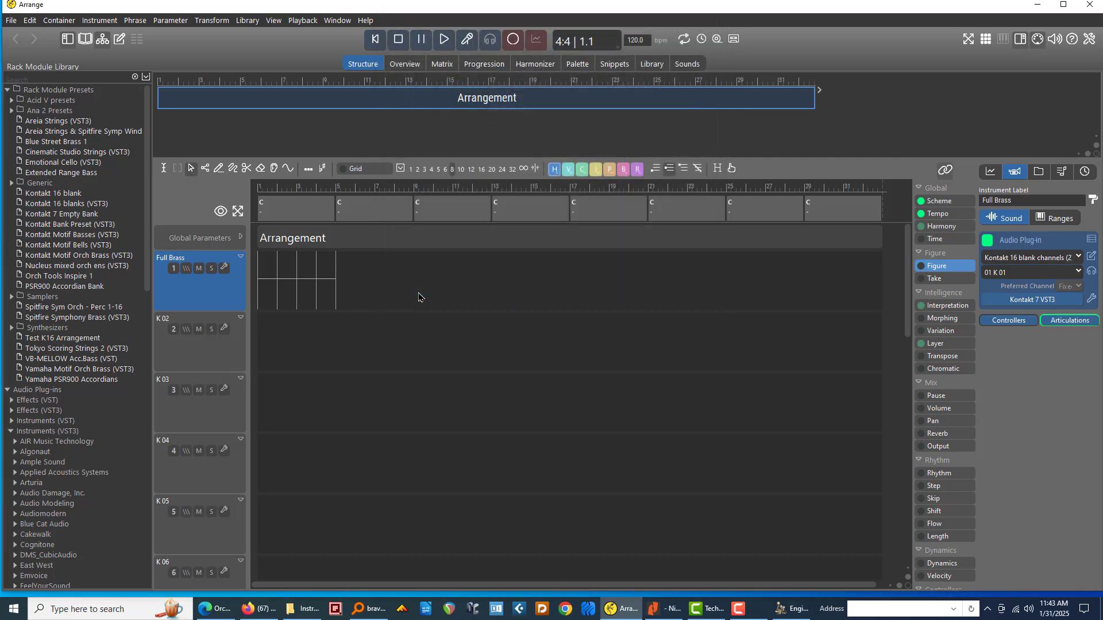
Step: Label the K 02 instrument "Trumpets"
{"action": "left_click", "coordinate": [193, 349]}
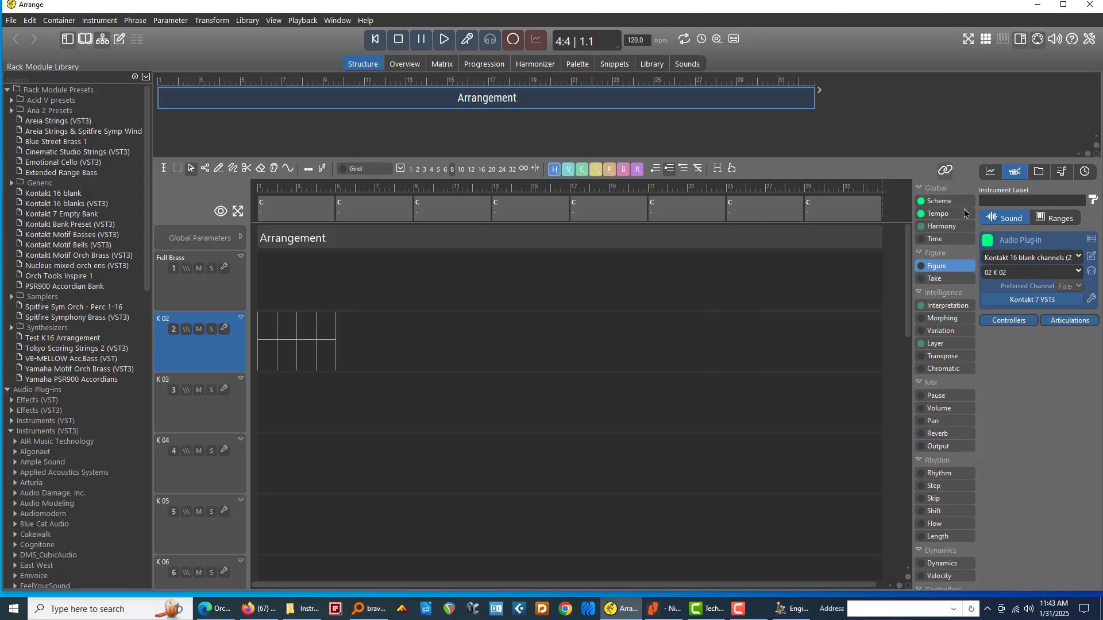
{"action": "left_click", "coordinate": [993, 202]}
{"action": "key", "text": "Return"}
Step: Import IWBB Ensemble Trumpets A.expressionmap as the Trumpets instrument's custom articulations and accept them
{"action": "left_click", "coordinate": [1060, 323]}
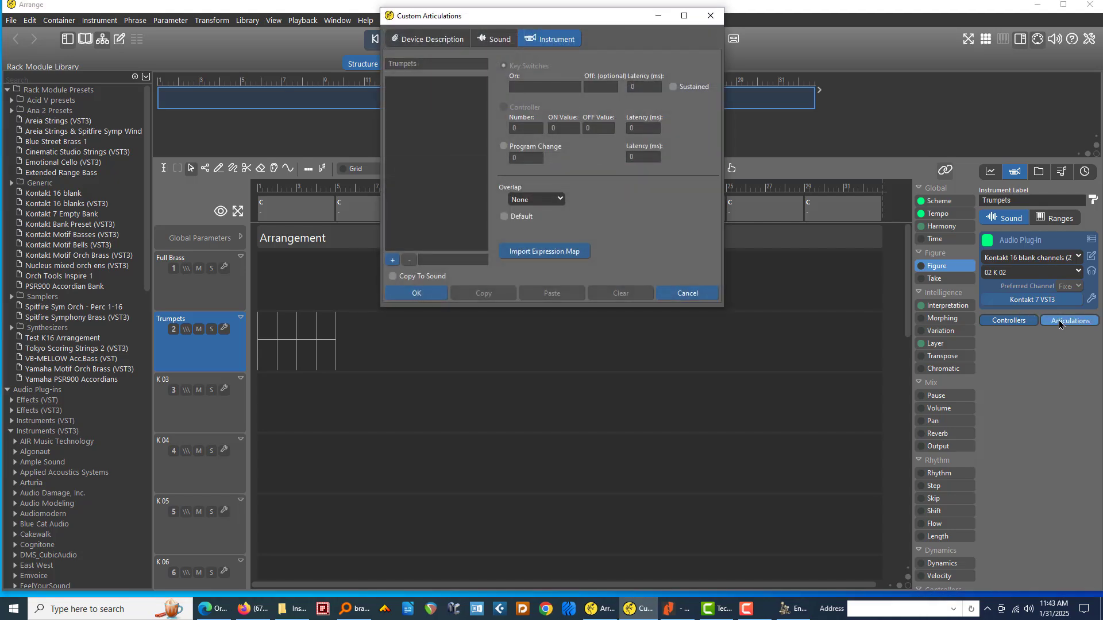
{"action": "left_click", "coordinate": [559, 252]}
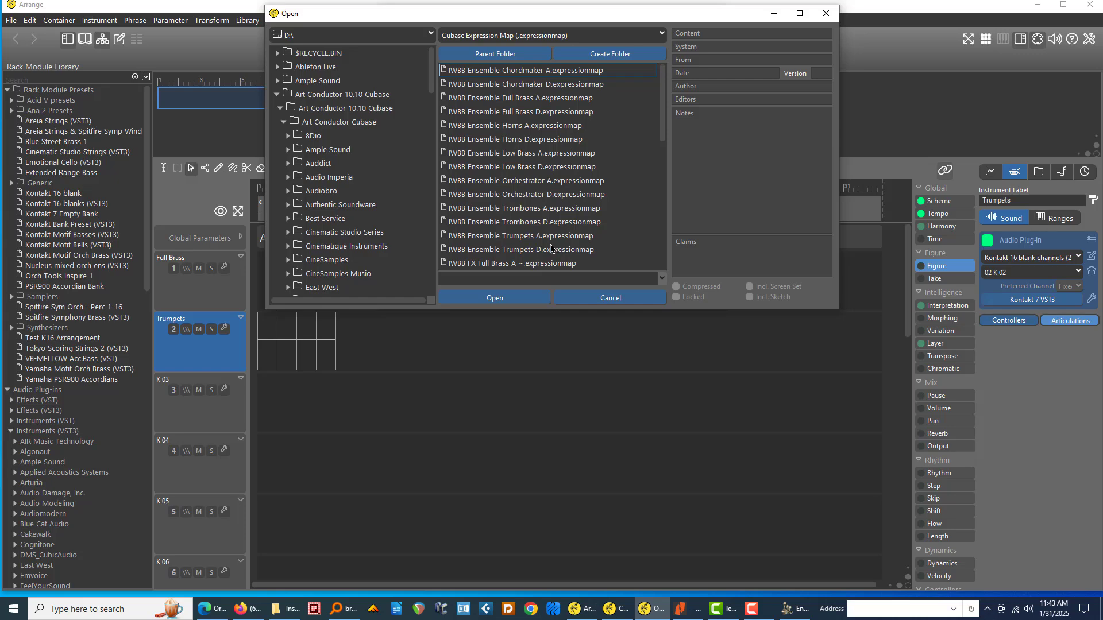
{"action": "left_click", "coordinate": [519, 238]}
{"action": "left_click", "coordinate": [510, 298]}
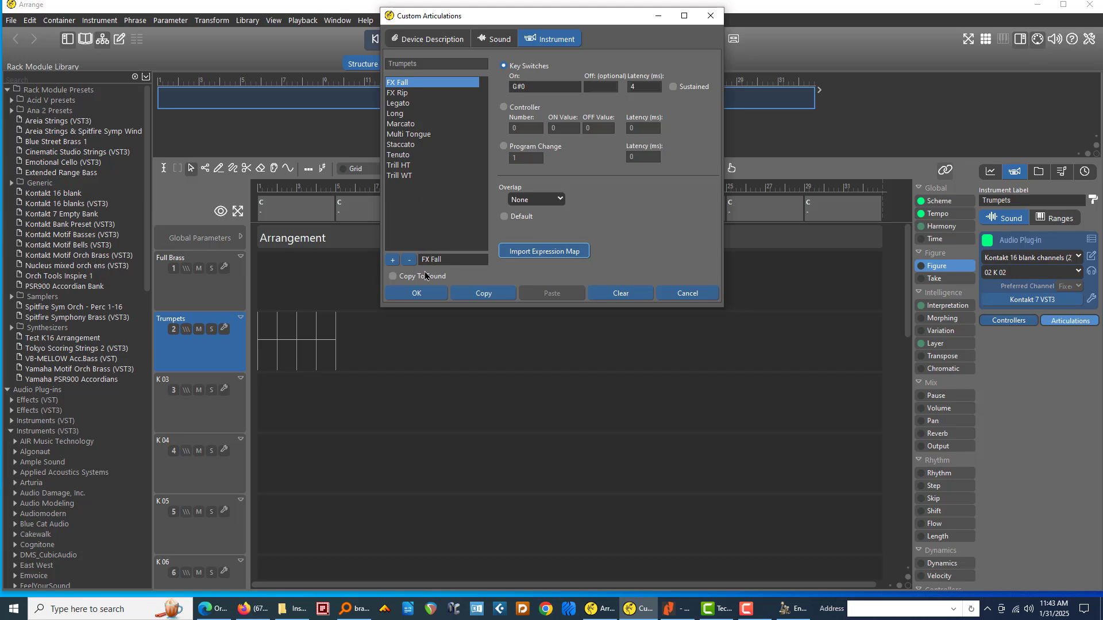
{"action": "left_click", "coordinate": [423, 296]}
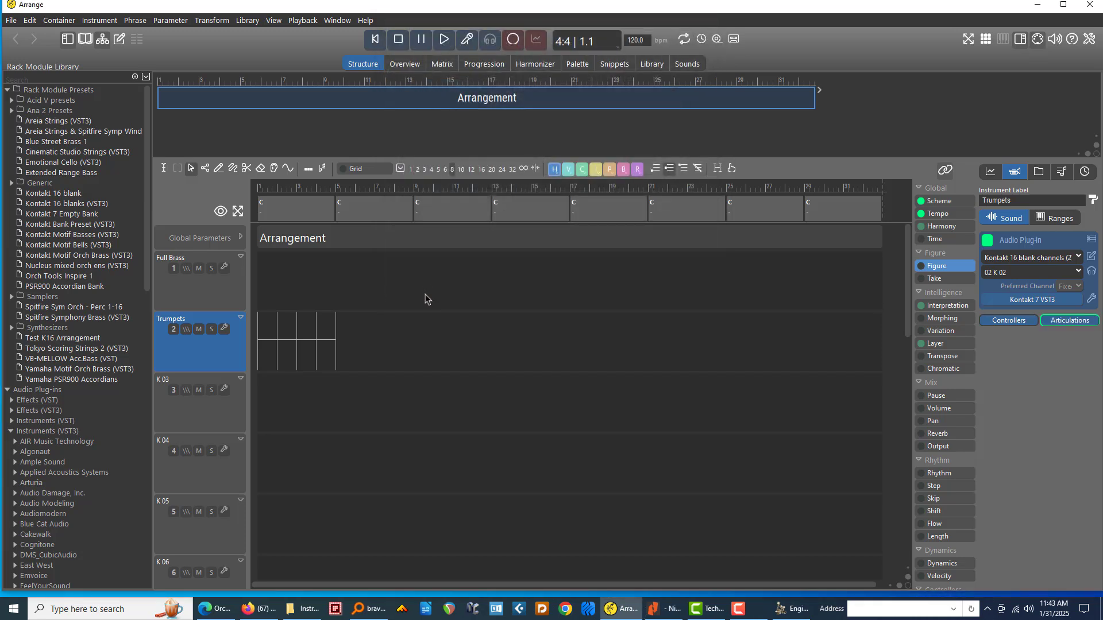
Step: Look through the labels of all 16 instruments, from Full Brass to Full Brass FX
{"action": "left_click", "coordinate": [214, 412]}
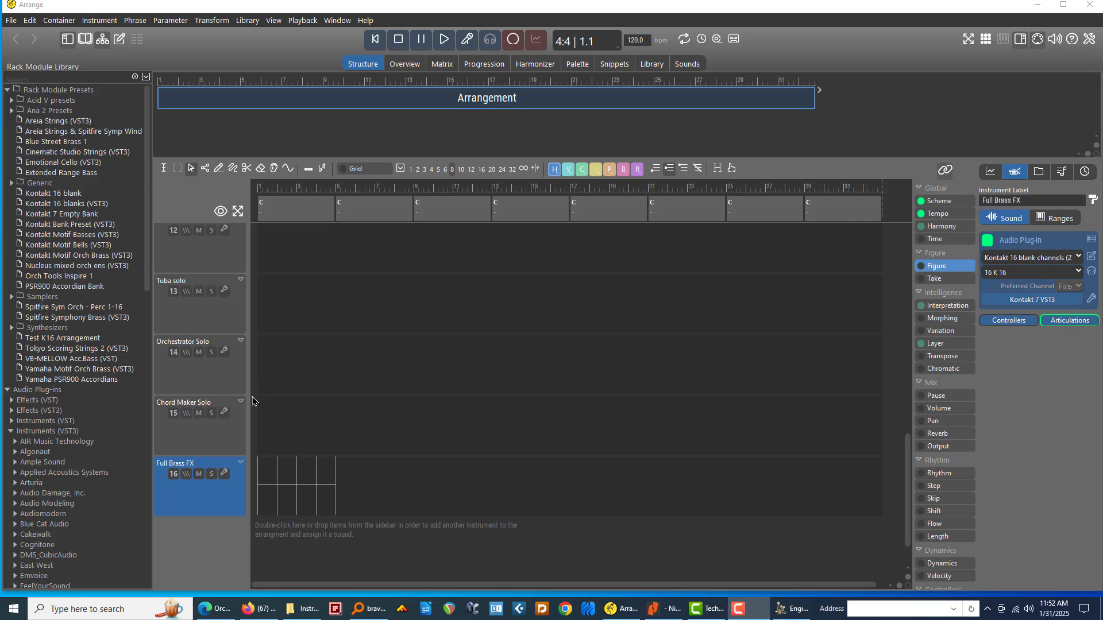
{"action": "scroll", "coordinate": [236, 355], "scroll_direction": "up", "scroll_amount": 6}
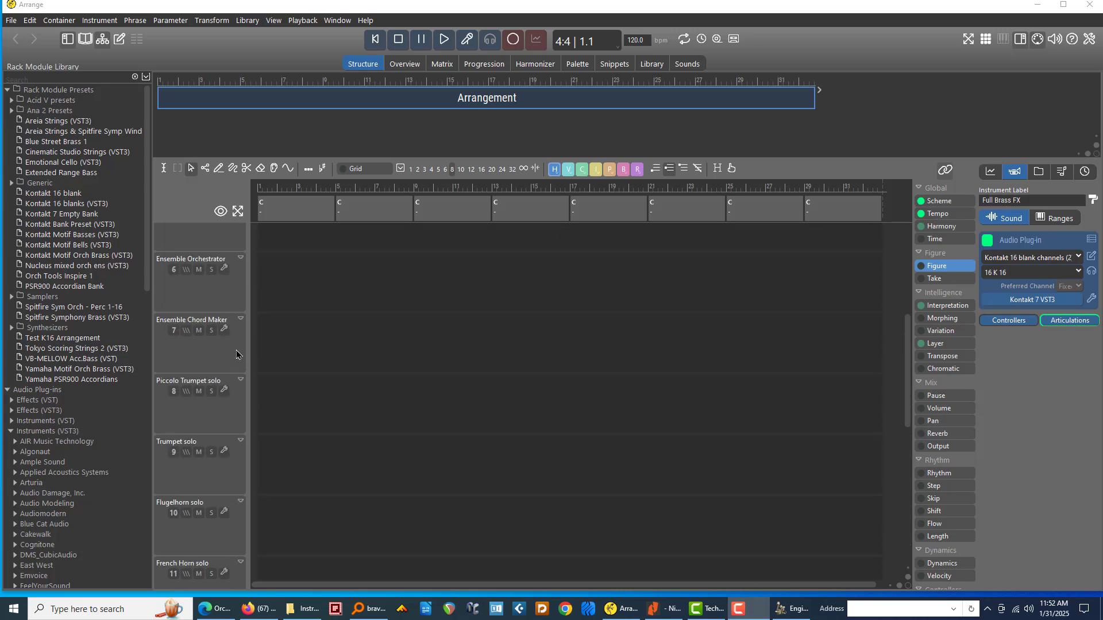
{"action": "scroll", "coordinate": [236, 354], "scroll_direction": "up", "scroll_amount": 5}
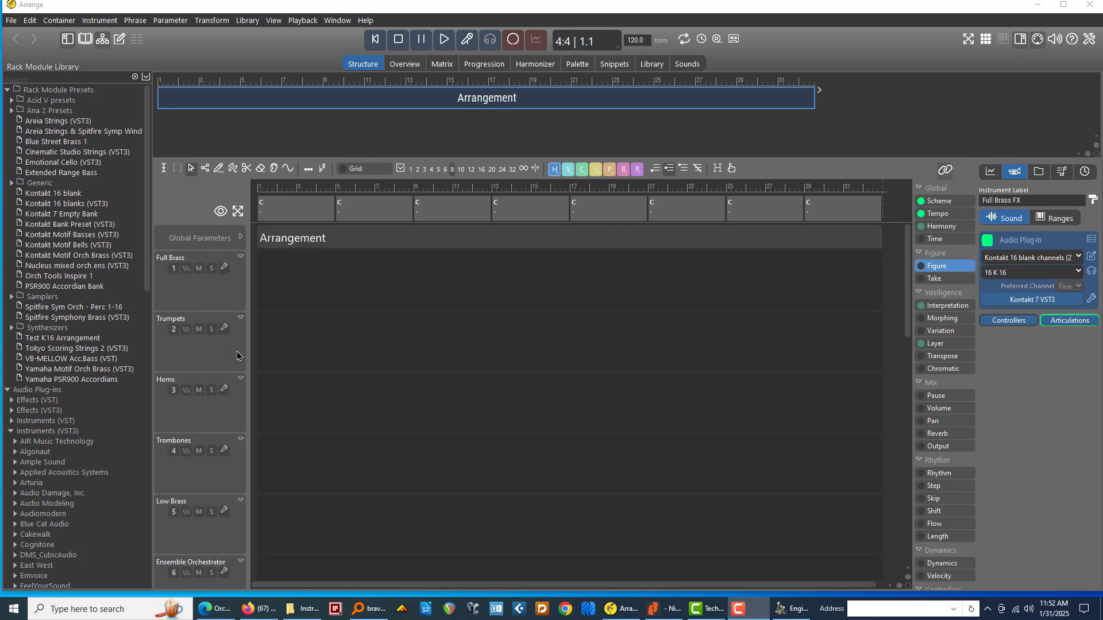
{"action": "scroll", "coordinate": [237, 356], "scroll_direction": "down", "scroll_amount": 6}
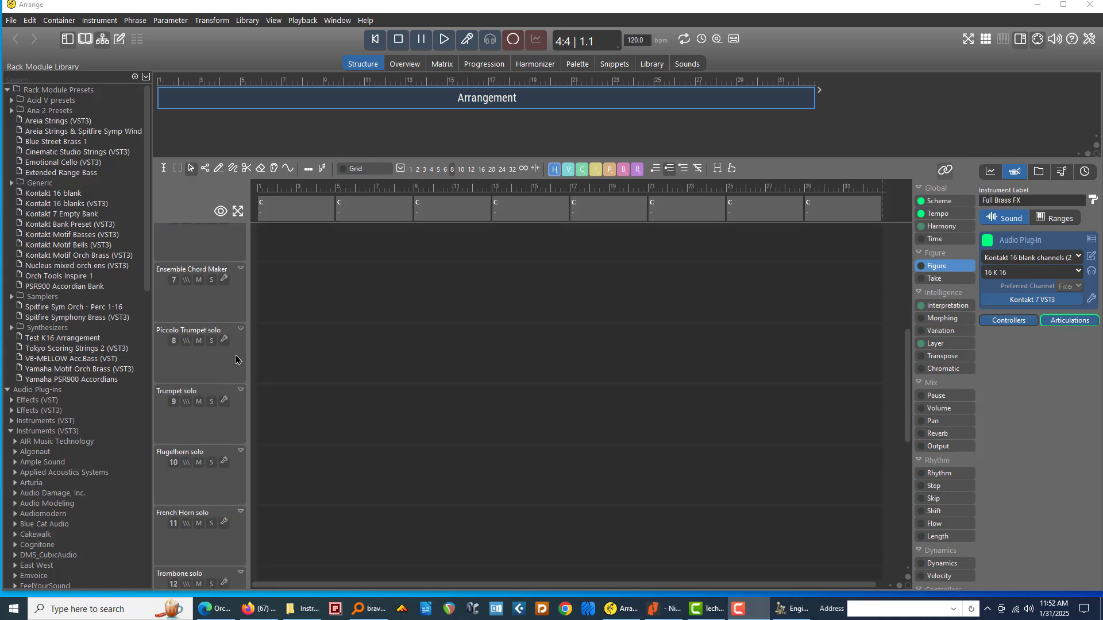
{"action": "scroll", "coordinate": [236, 359], "scroll_direction": "down", "scroll_amount": 3}
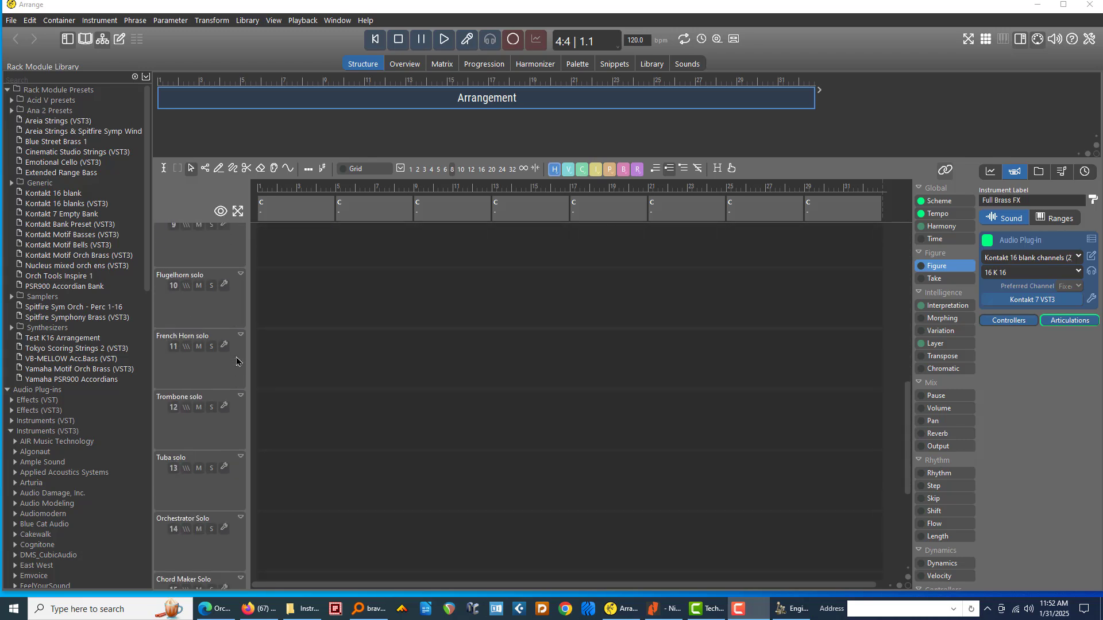
Step: Check the Full Brass FX instrument's custom articulations and the available expression maps, then close both without changes
{"action": "left_click", "coordinate": [1051, 322]}
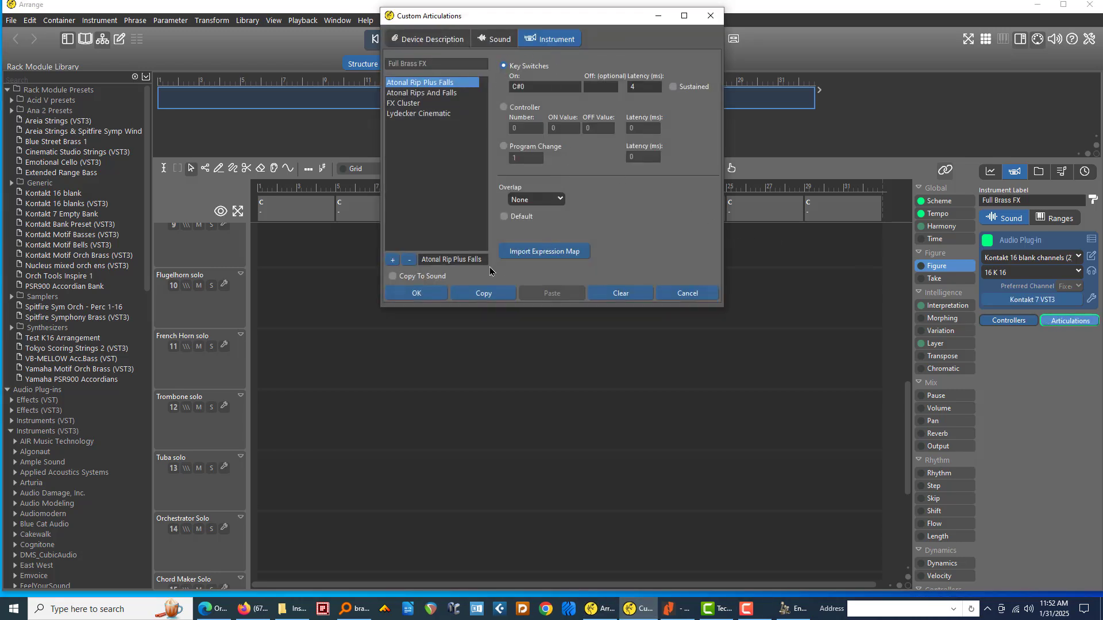
{"action": "left_click", "coordinate": [523, 255]}
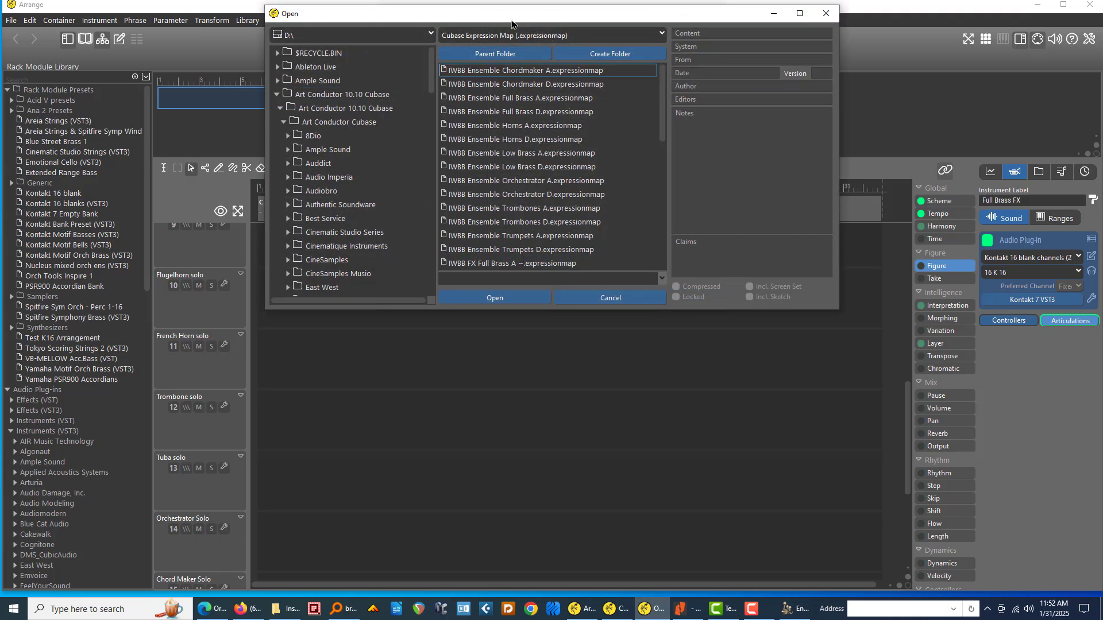
{"action": "left_click", "coordinate": [591, 298]}
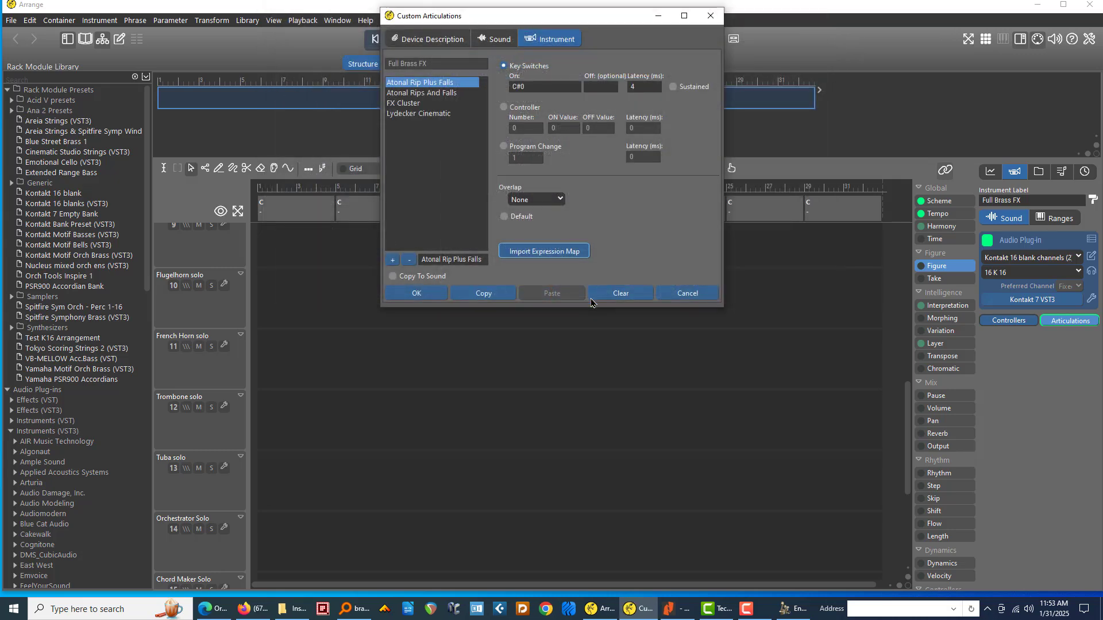
{"action": "left_click", "coordinate": [668, 297]}
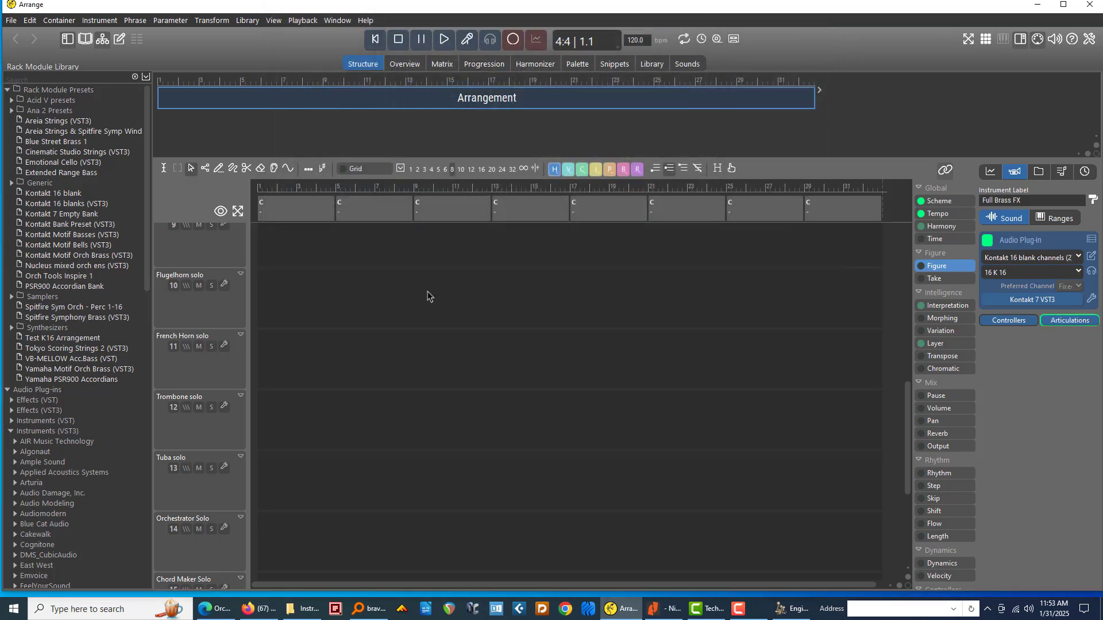
Step: Draw a short rising figure at the start of the Trombone solo instrument
{"action": "scroll", "coordinate": [381, 320], "scroll_direction": "down", "scroll_amount": 1}
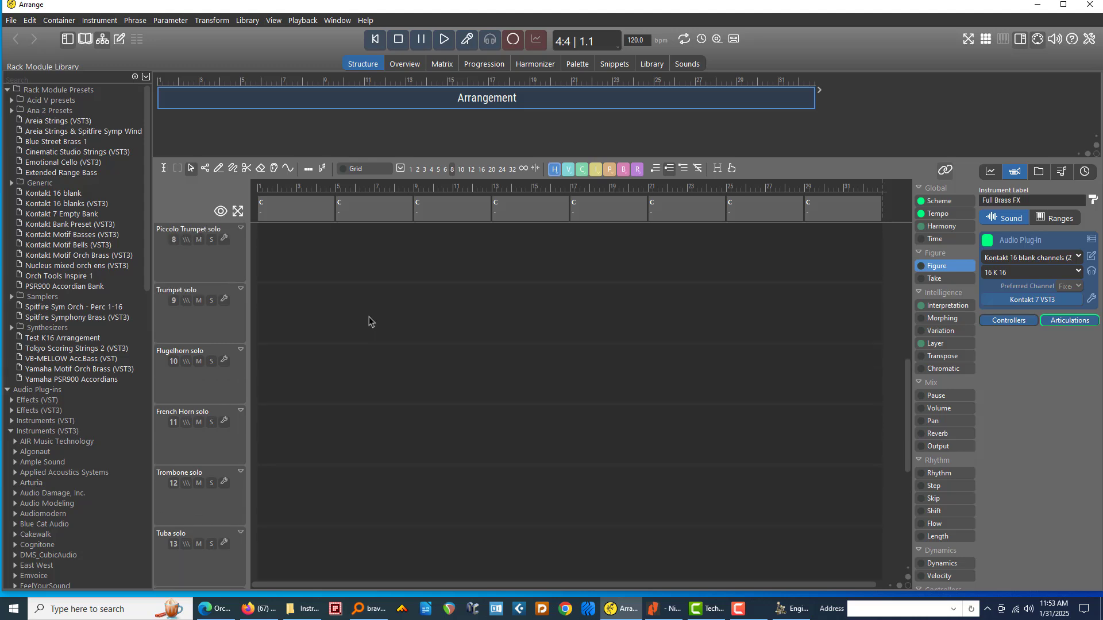
{"action": "left_click", "coordinate": [224, 403]}
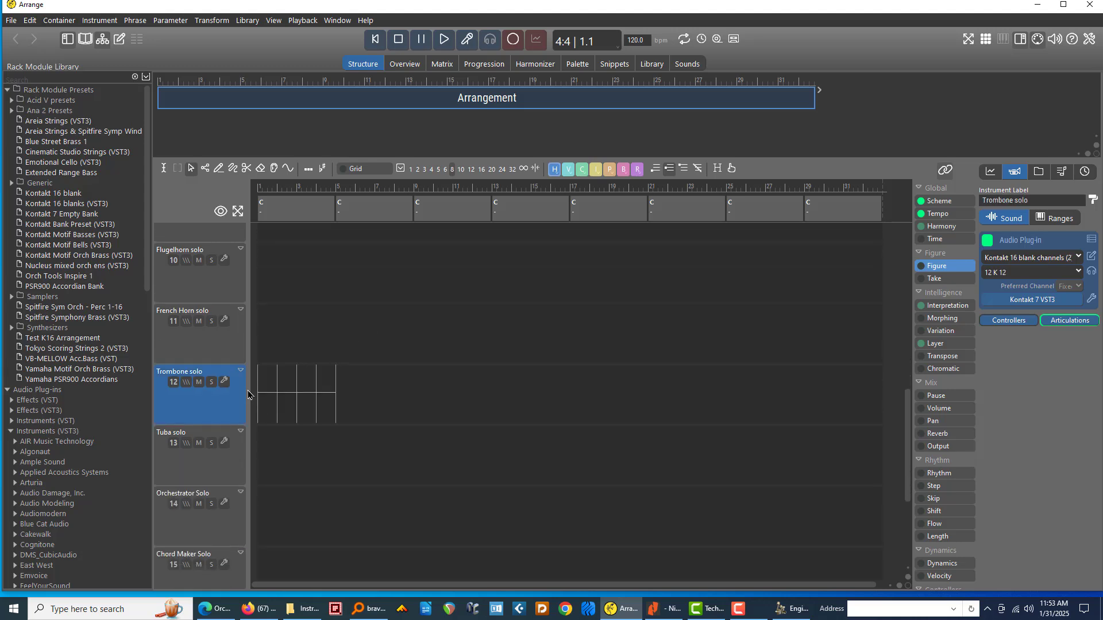
{"action": "left_click", "coordinate": [219, 168]}
{"action": "mouse_move", "coordinate": [263, 411]}
{"action": "left_mouse_down"}
{"action": "mouse_move", "coordinate": [296, 388]}
{"action": "mouse_move", "coordinate": [294, 399]}
{"action": "left_mouse_up"}
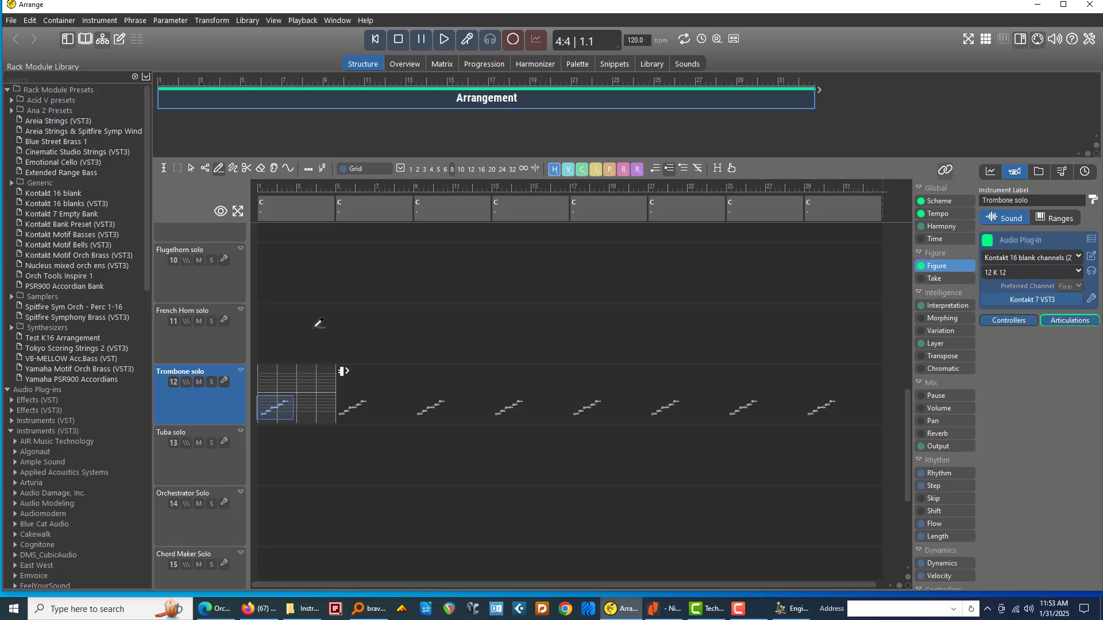
Step: Open the Trombone solo phrase for detailed editing and select its figure segment to show the segment's settings
{"action": "double_click", "coordinate": [221, 402]}
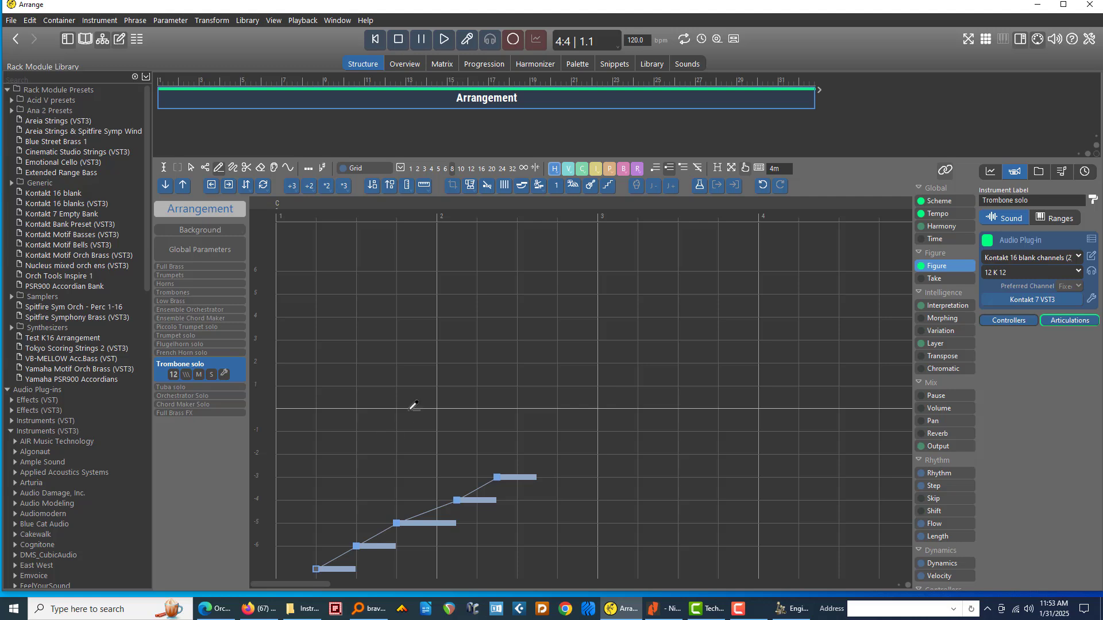
{"action": "left_click", "coordinate": [193, 170]}
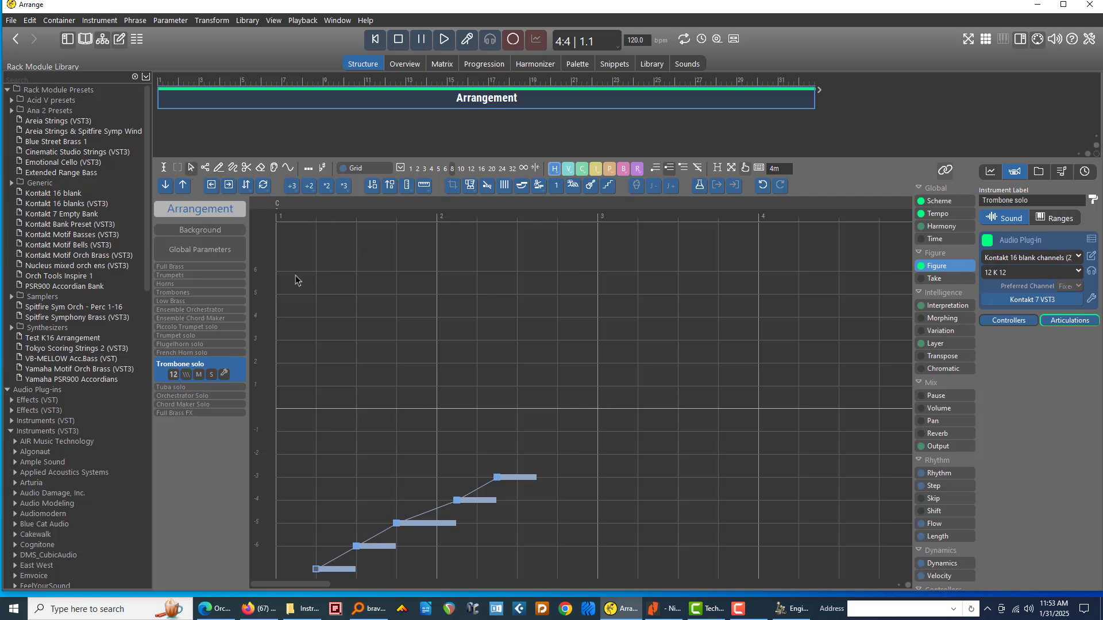
{"action": "left_click", "coordinate": [450, 529]}
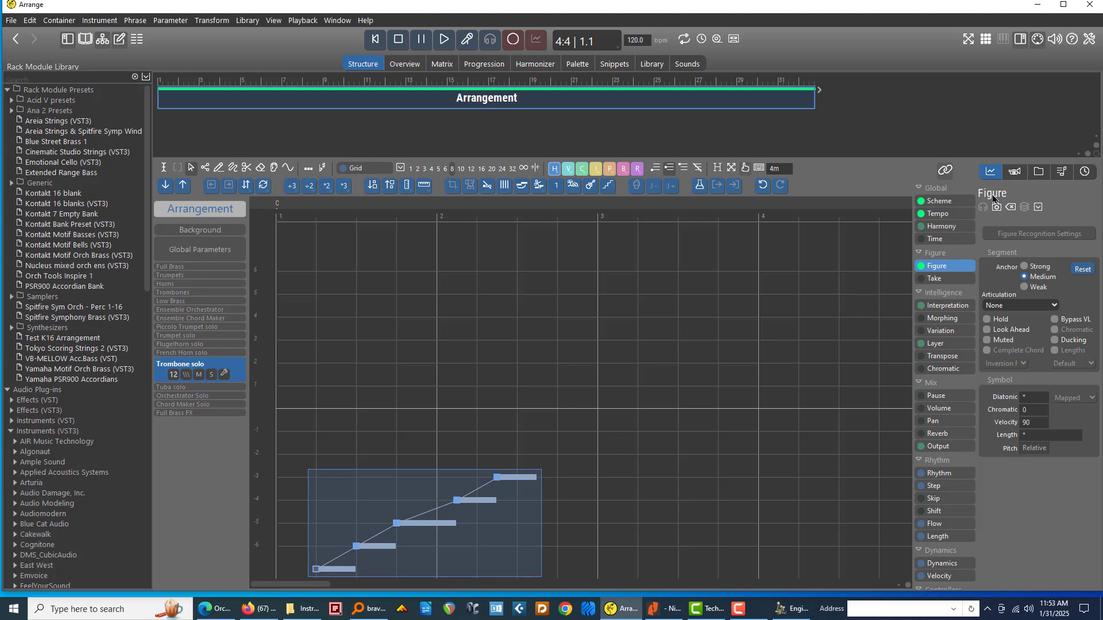
Step: Review the Trombone solo instrument's custom articulations, cancel without changes, and reselect the rising figure's segment
{"action": "left_click", "coordinate": [1015, 172]}
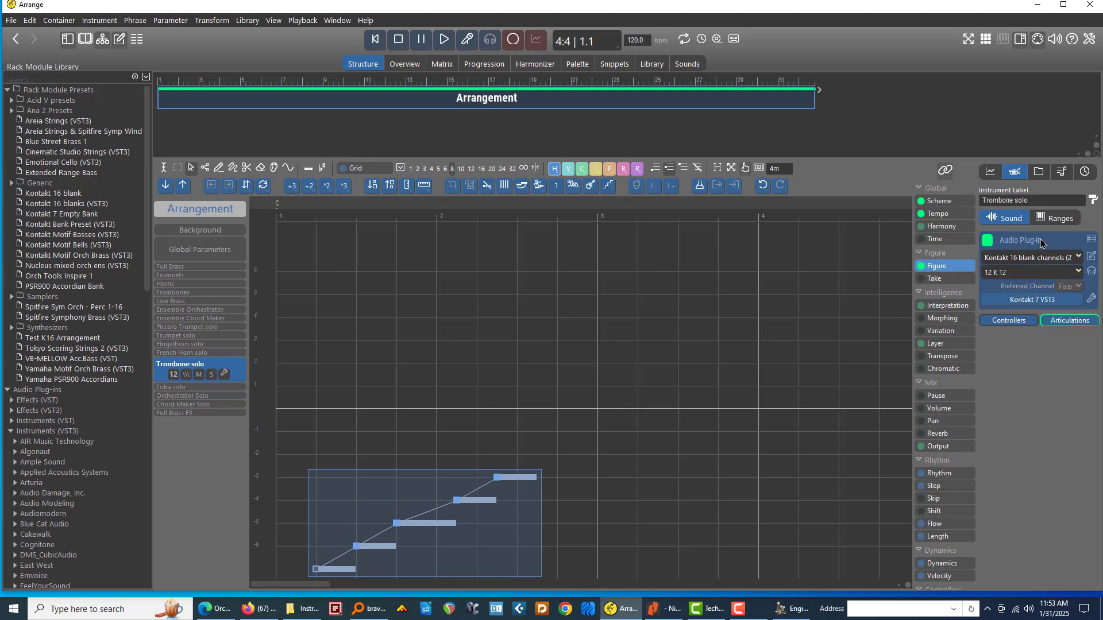
{"action": "left_click", "coordinate": [1060, 325]}
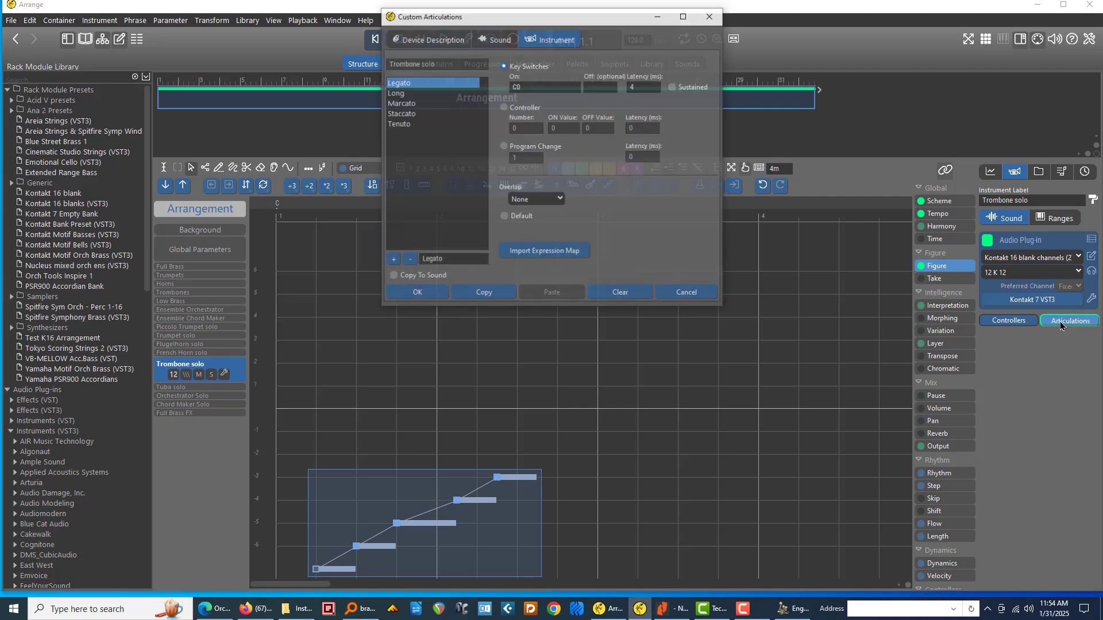
{"action": "left_click", "coordinate": [678, 295]}
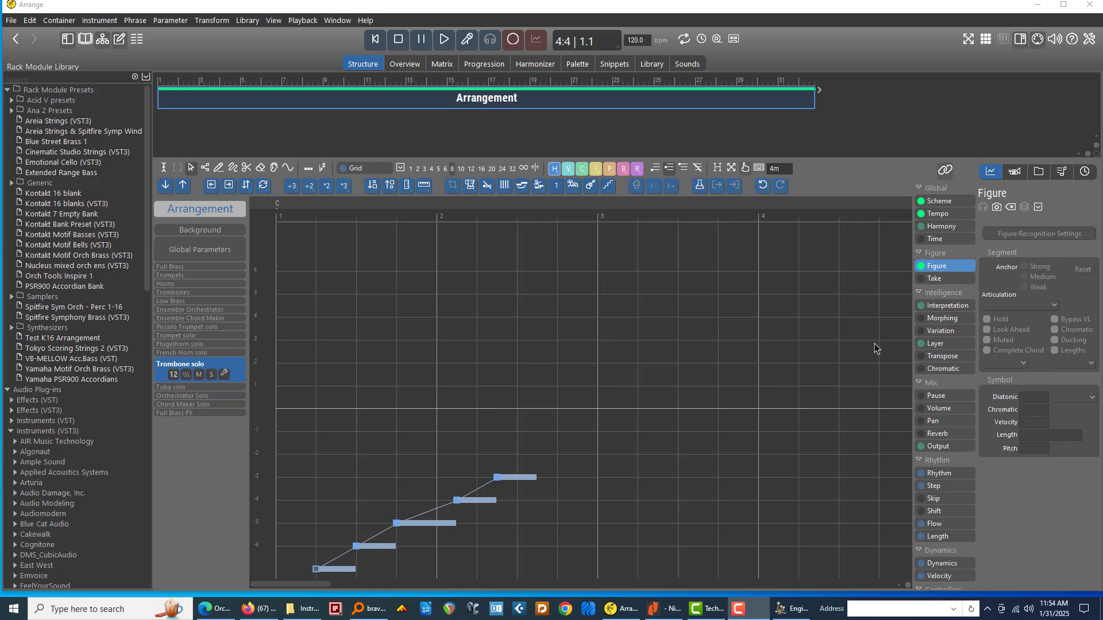
{"action": "left_click", "coordinate": [1013, 172]}
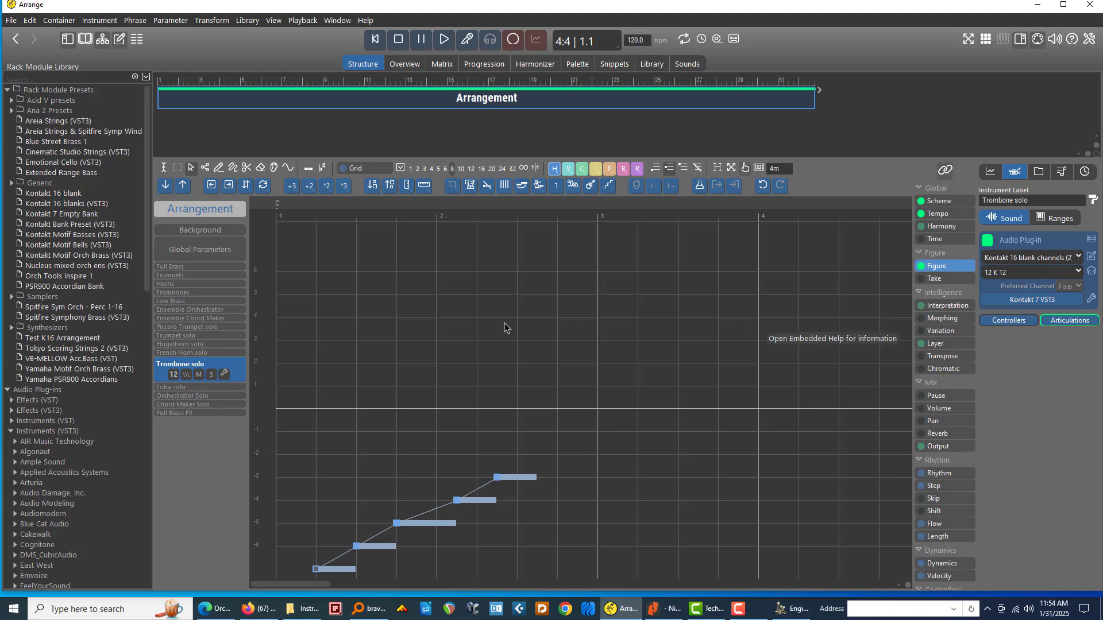
{"action": "left_click", "coordinate": [513, 479]}
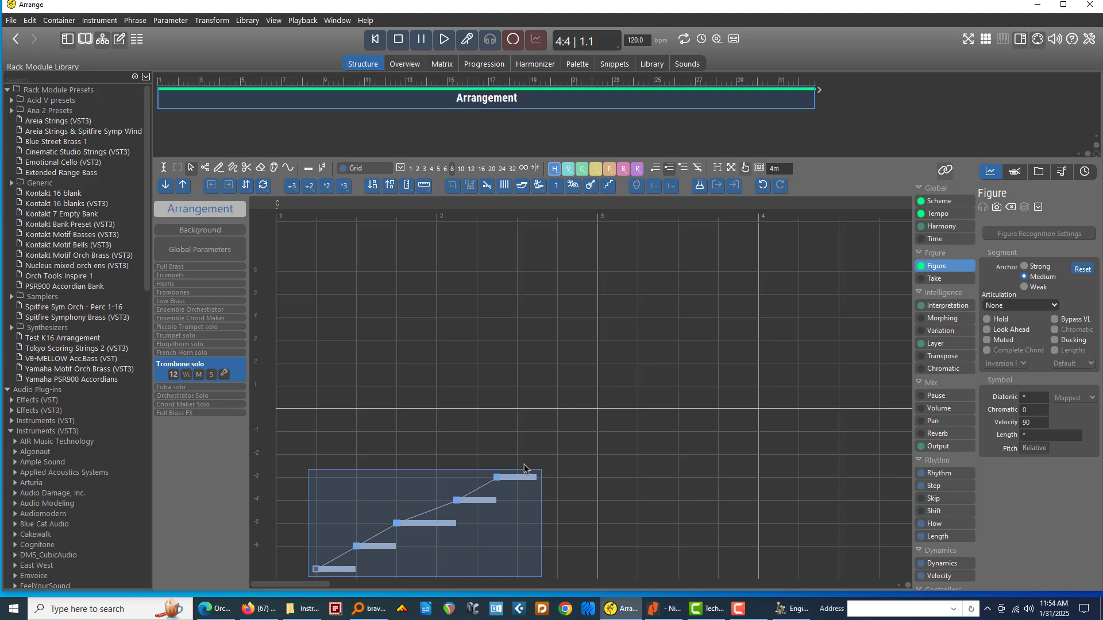
Step: Delete the rising figure from the Trombone solo instrument and return to the view of all instruments
{"action": "key", "text": "Delete"}
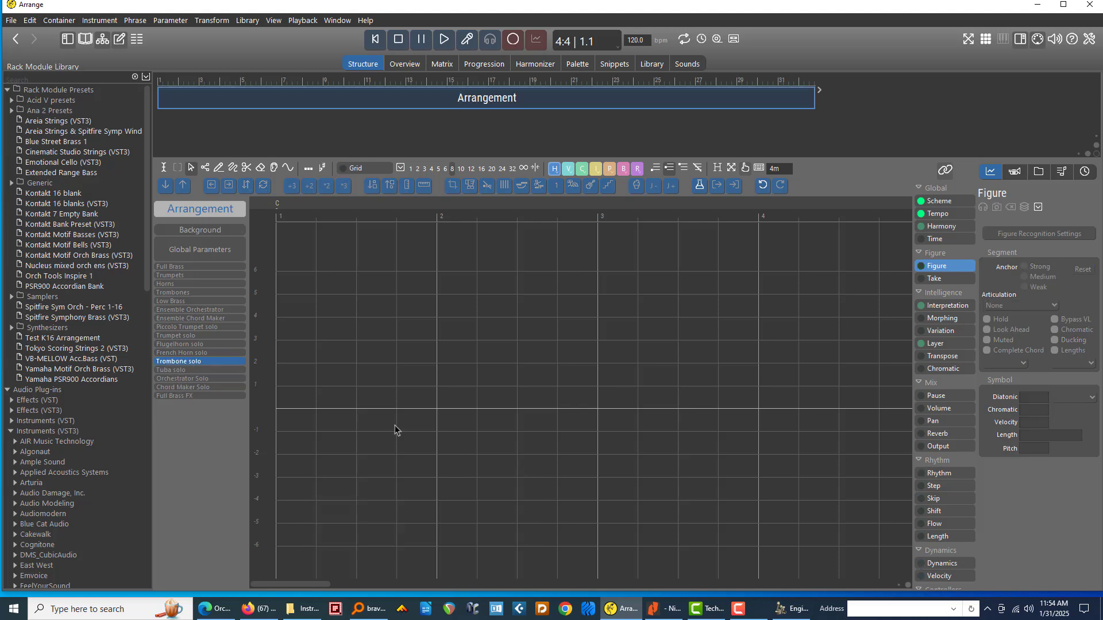
{"action": "left_click", "coordinate": [198, 303]}
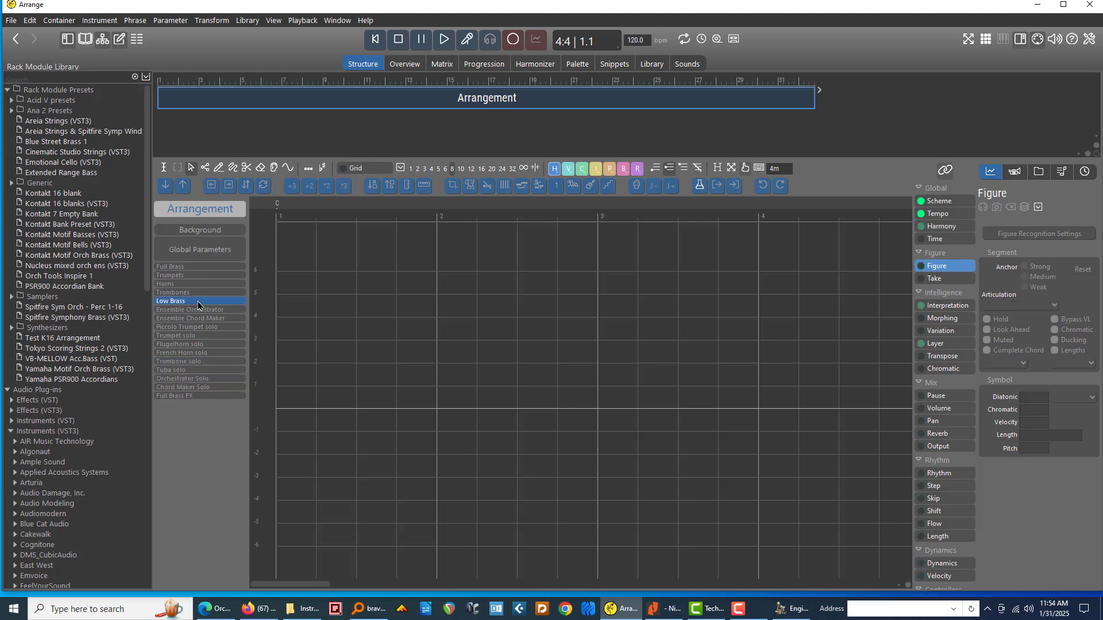
{"action": "double_click", "coordinate": [198, 303]}
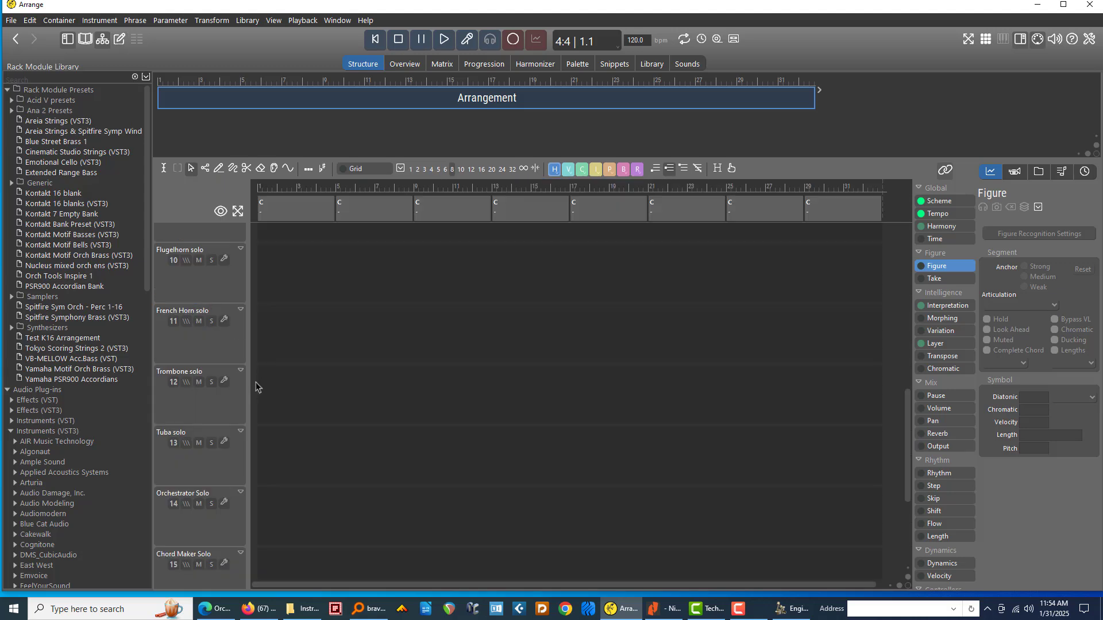
Step: Open the Tuba solo phrase for detailed editing and draw a rising three-note figure at the start of measure 1
{"action": "scroll", "coordinate": [256, 382], "scroll_direction": "down", "scroll_amount": 1}
{"action": "double_click", "coordinate": [198, 382]}
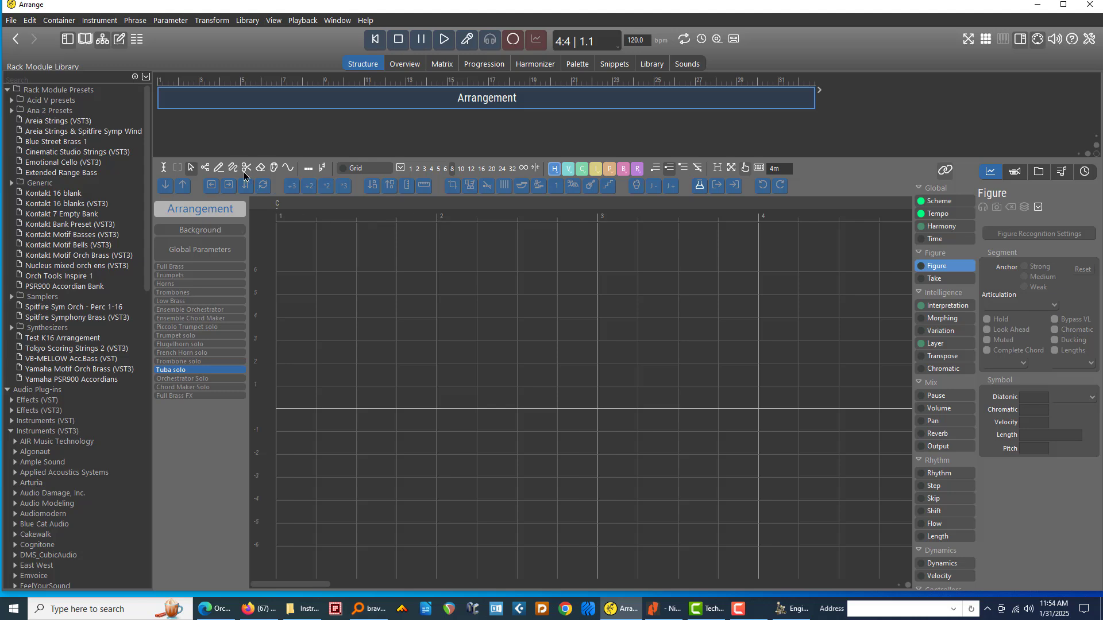
{"action": "left_click", "coordinate": [219, 171]}
{"action": "mouse_move", "coordinate": [287, 475]}
{"action": "left_mouse_down"}
{"action": "mouse_move", "coordinate": [362, 428]}
{"action": "mouse_move", "coordinate": [400, 421]}
{"action": "left_mouse_up"}
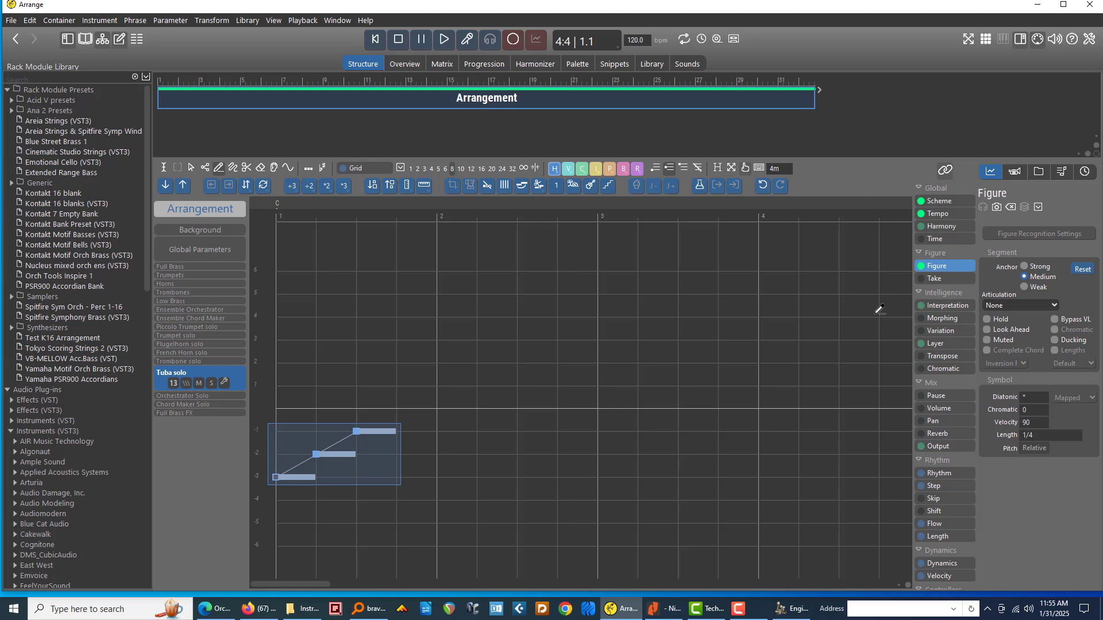
Step: Try the Staccato, Legato and Tenuto articulations on the Tuba solo figure's segment, finally setting it to Long
{"action": "left_click", "coordinate": [1026, 308]}
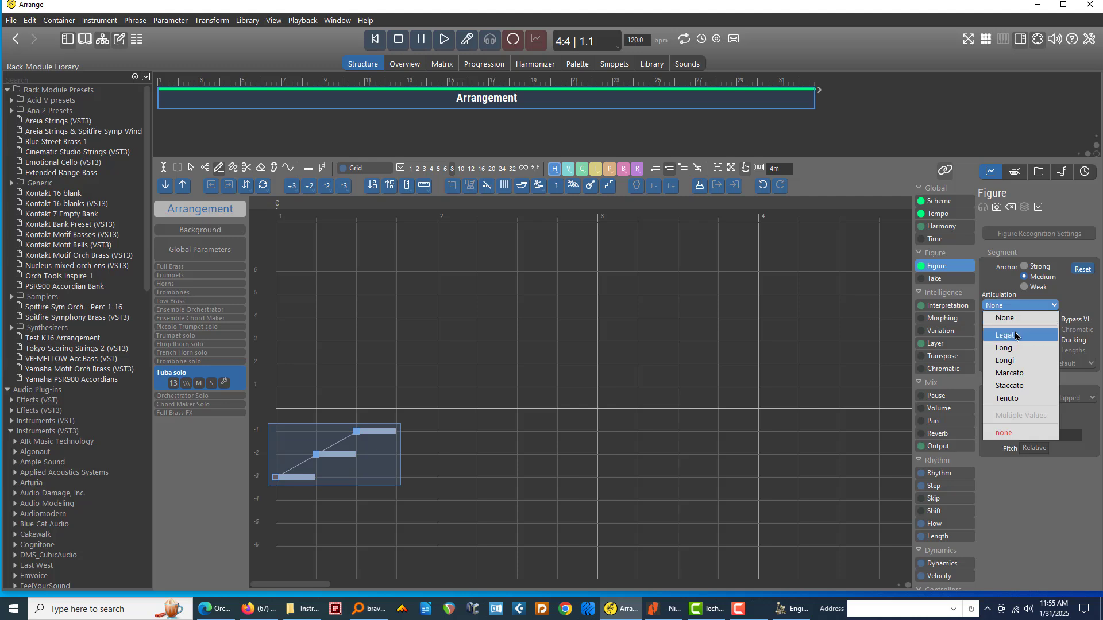
{"action": "left_click", "coordinate": [1012, 390]}
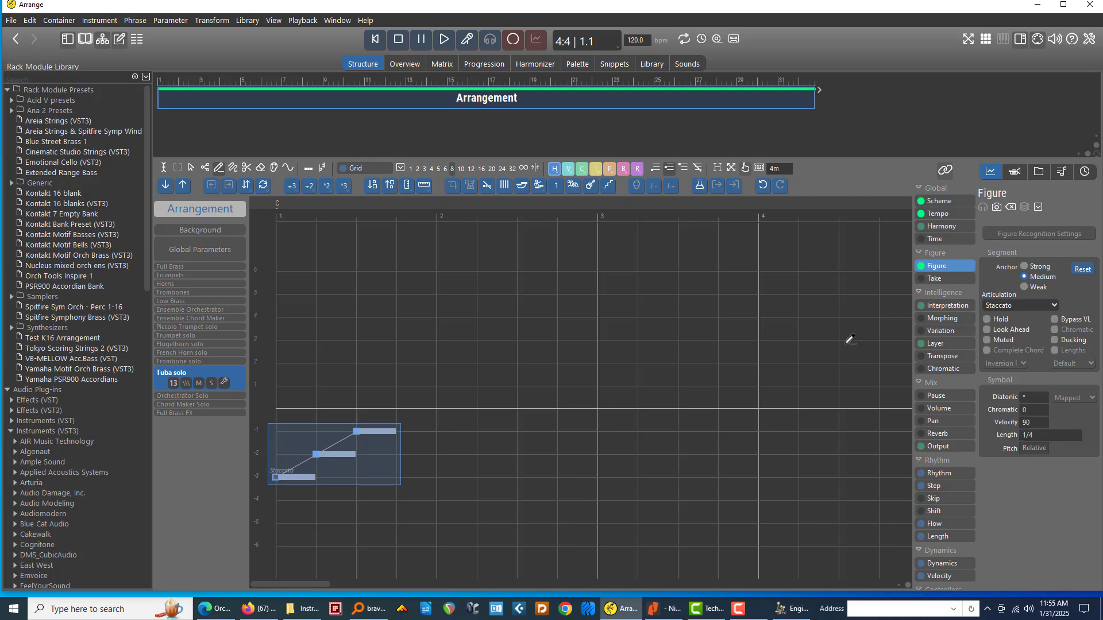
{"action": "left_click", "coordinate": [1020, 307]}
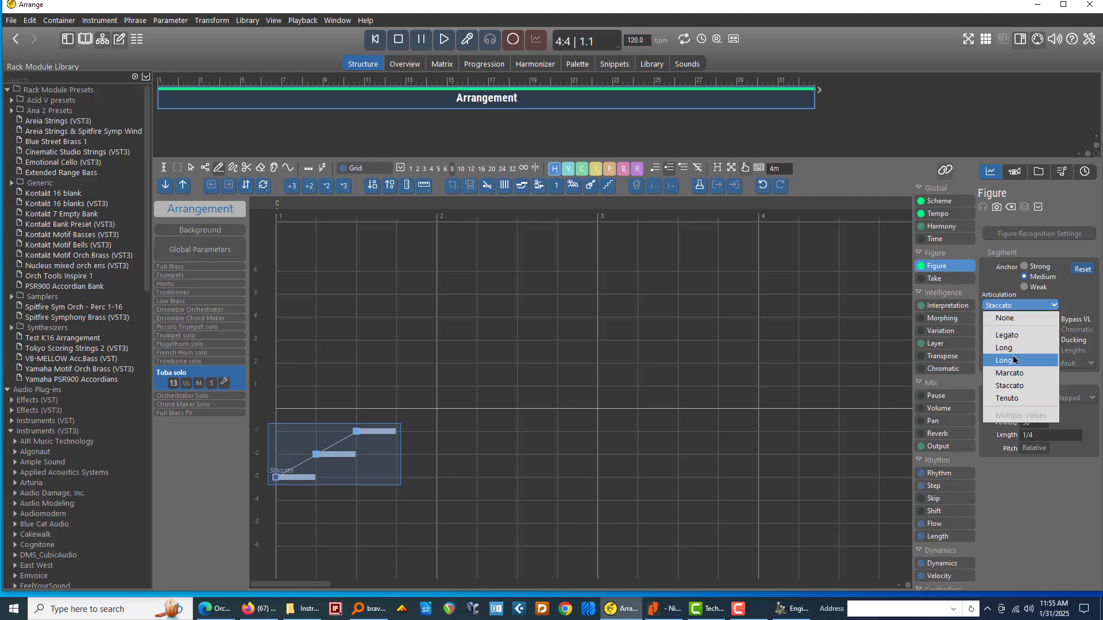
{"action": "left_click", "coordinate": [1016, 334]}
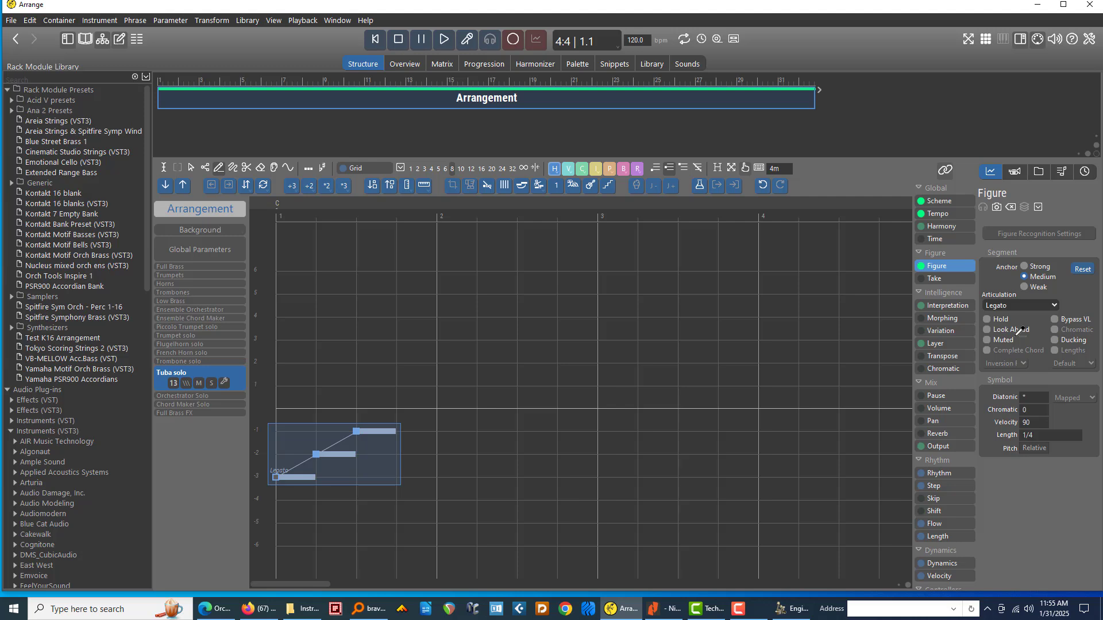
{"action": "left_click", "coordinate": [1023, 303]}
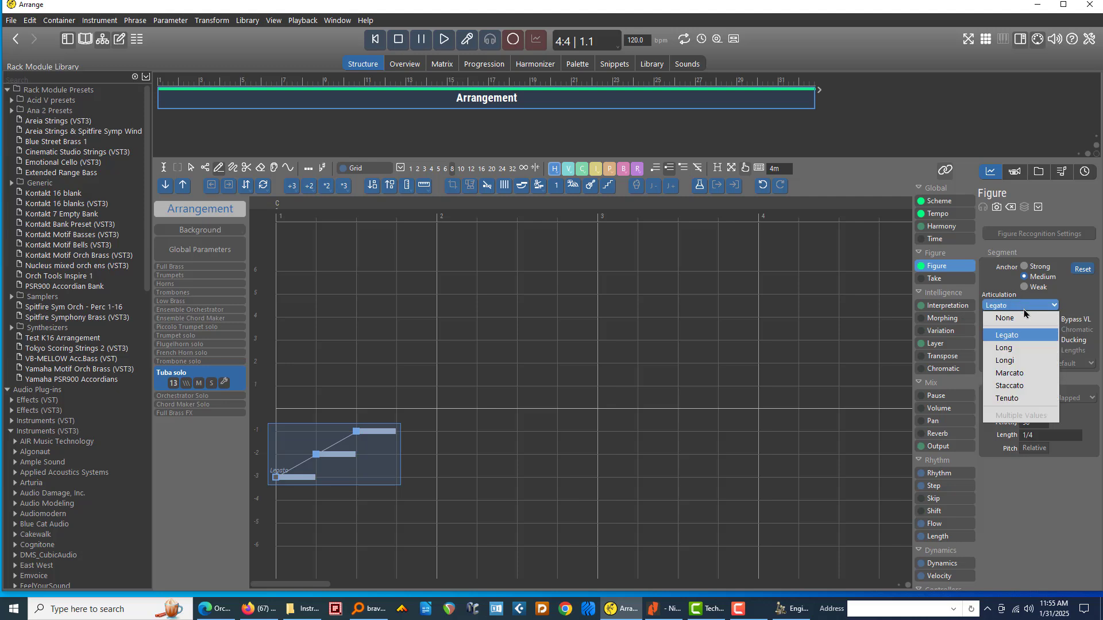
{"action": "left_click", "coordinate": [1005, 401]}
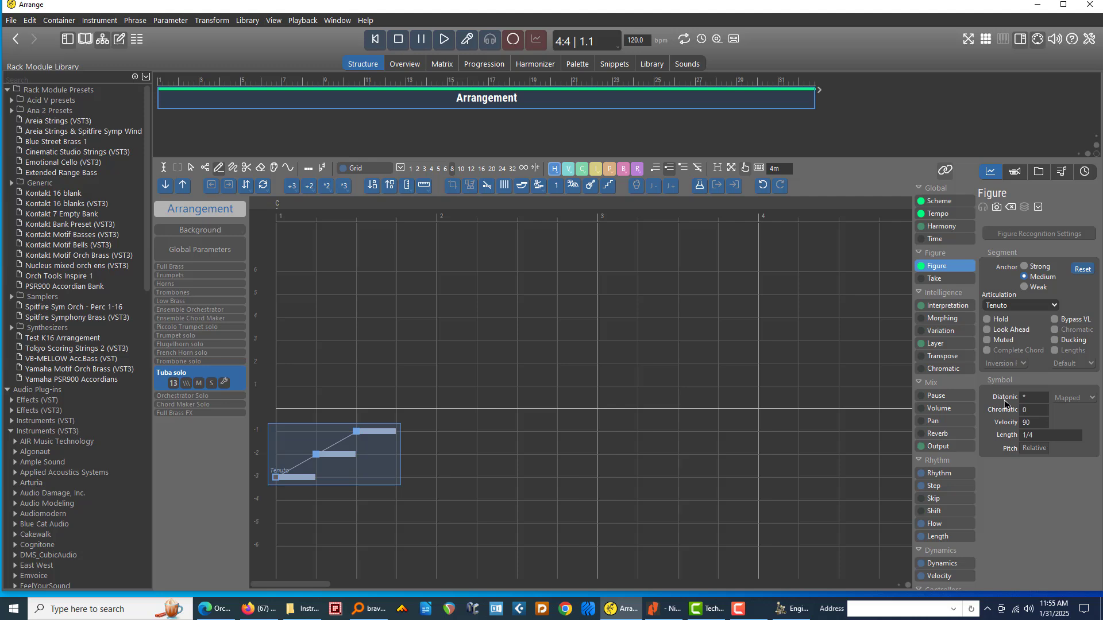
{"action": "left_click", "coordinate": [1023, 303]}
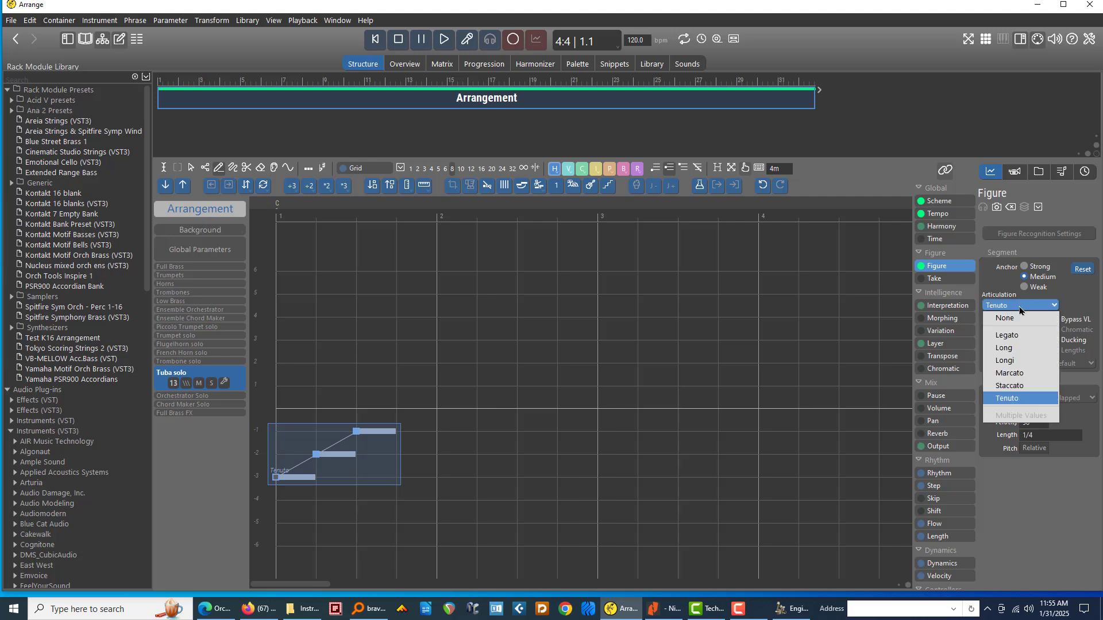
{"action": "left_click", "coordinate": [1014, 349]}
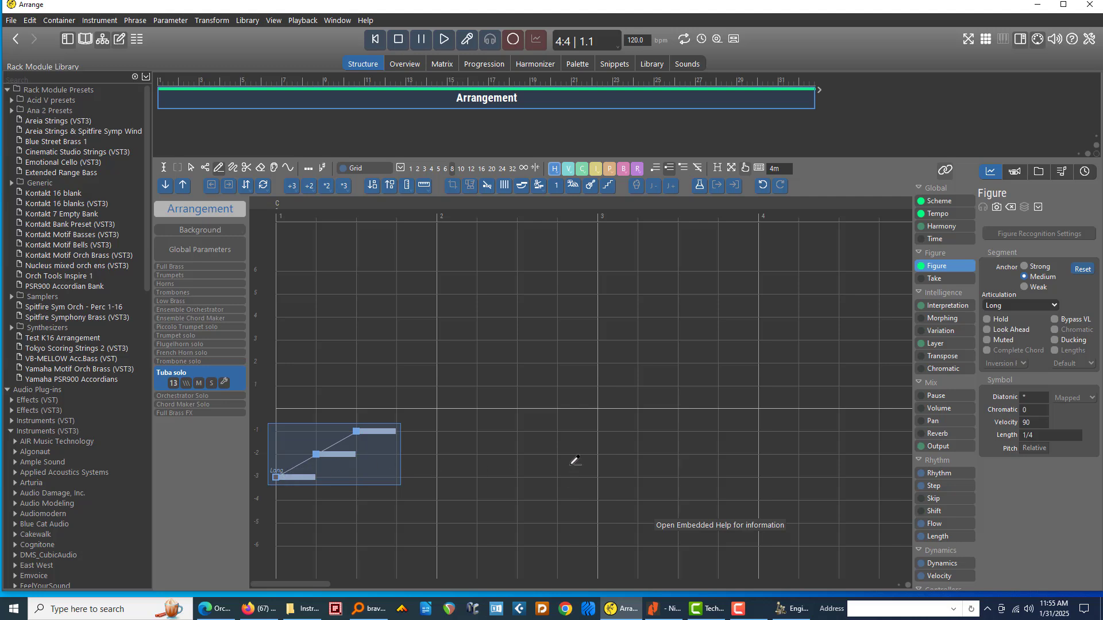
Step: Return to the view of all instruments and draw a rising figure about three measures long in the French Horn solo instrument
{"action": "left_click", "coordinate": [236, 380]}
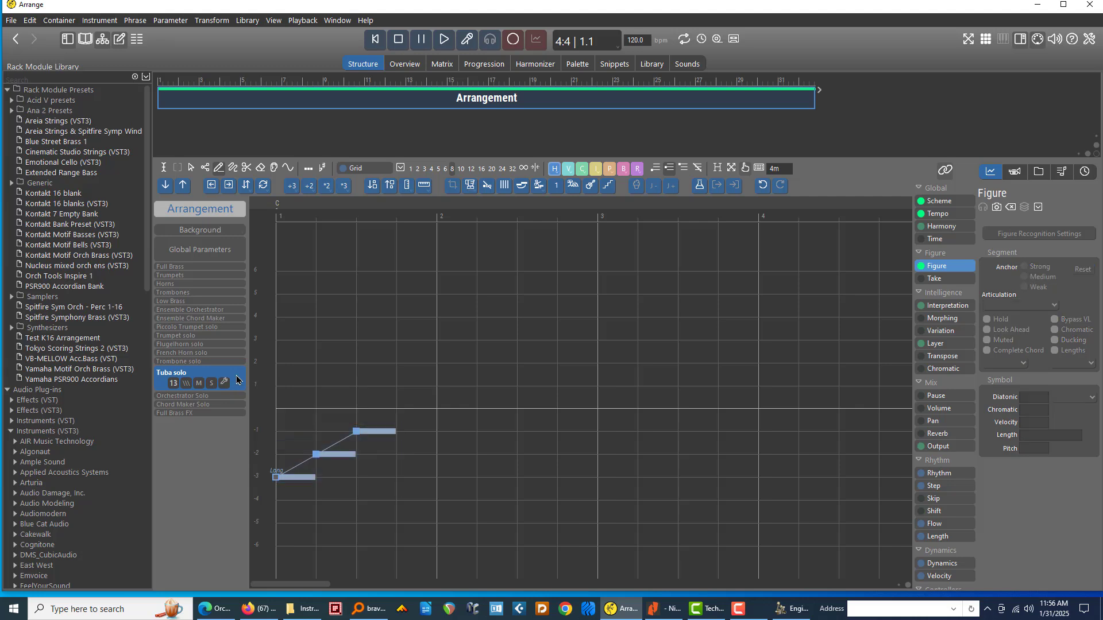
{"action": "double_click", "coordinate": [236, 379]}
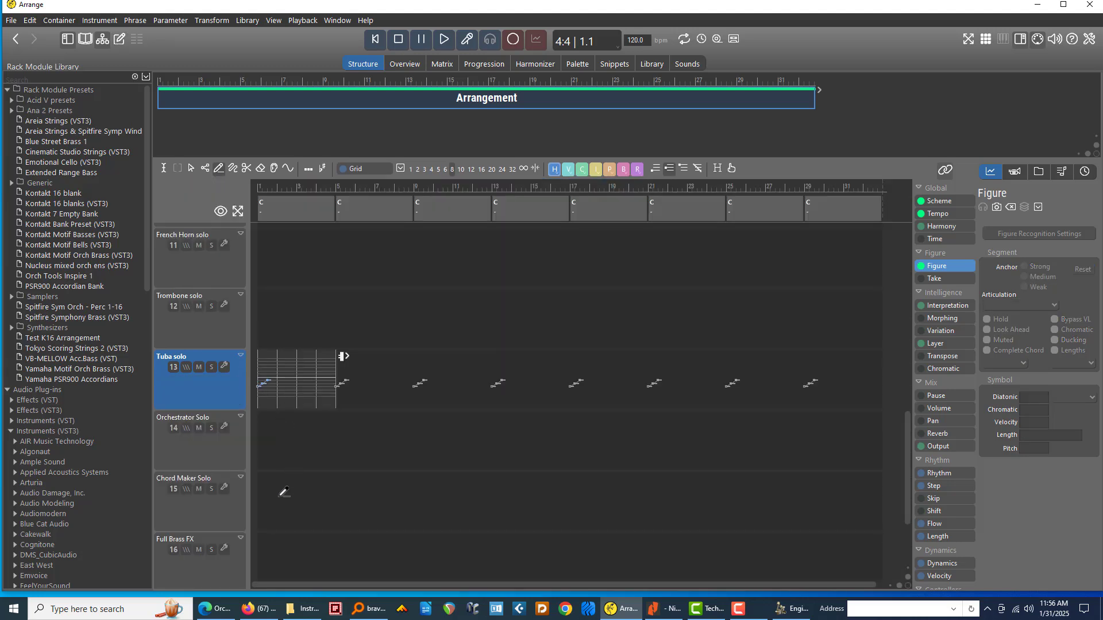
{"action": "scroll", "coordinate": [244, 371], "scroll_direction": "up", "scroll_amount": 2}
{"action": "left_click", "coordinate": [221, 363]}
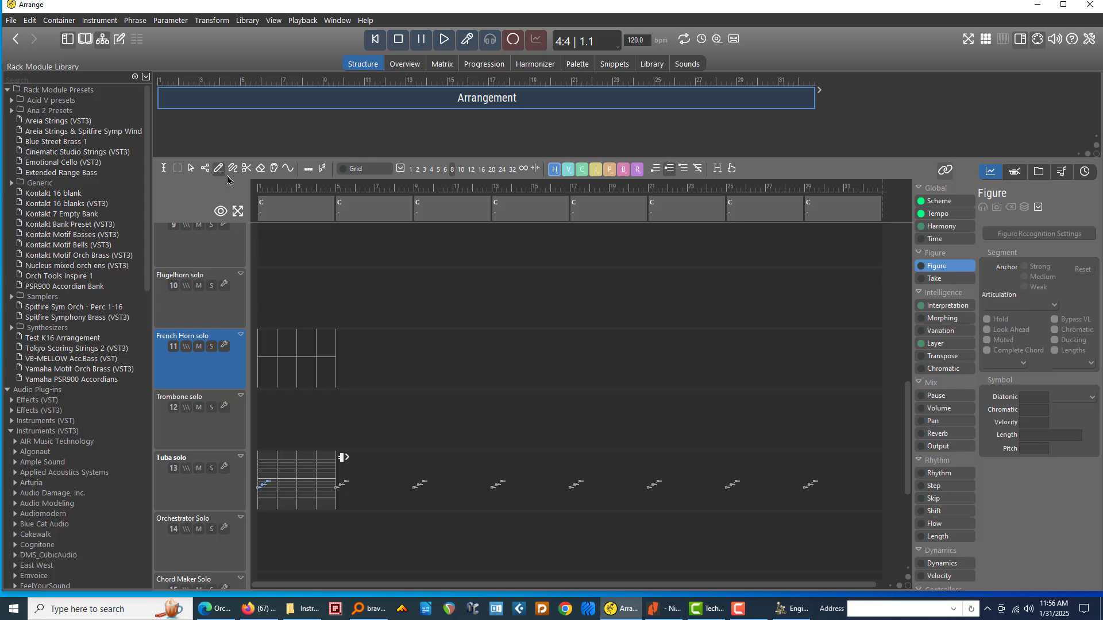
{"action": "left_click_drag", "start_coordinate": [260, 354], "coordinate": [319, 346]}
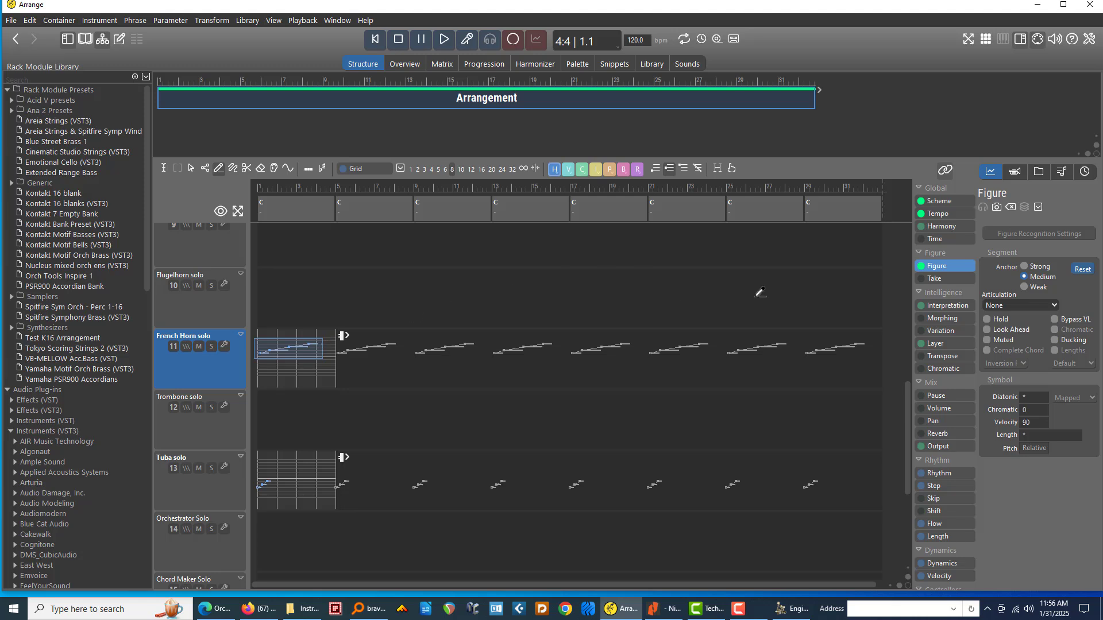
Step: Check the French Horn solo instrument's sound settings and the articulations available for its figure, without changing anything
{"action": "left_click", "coordinate": [1014, 172]}
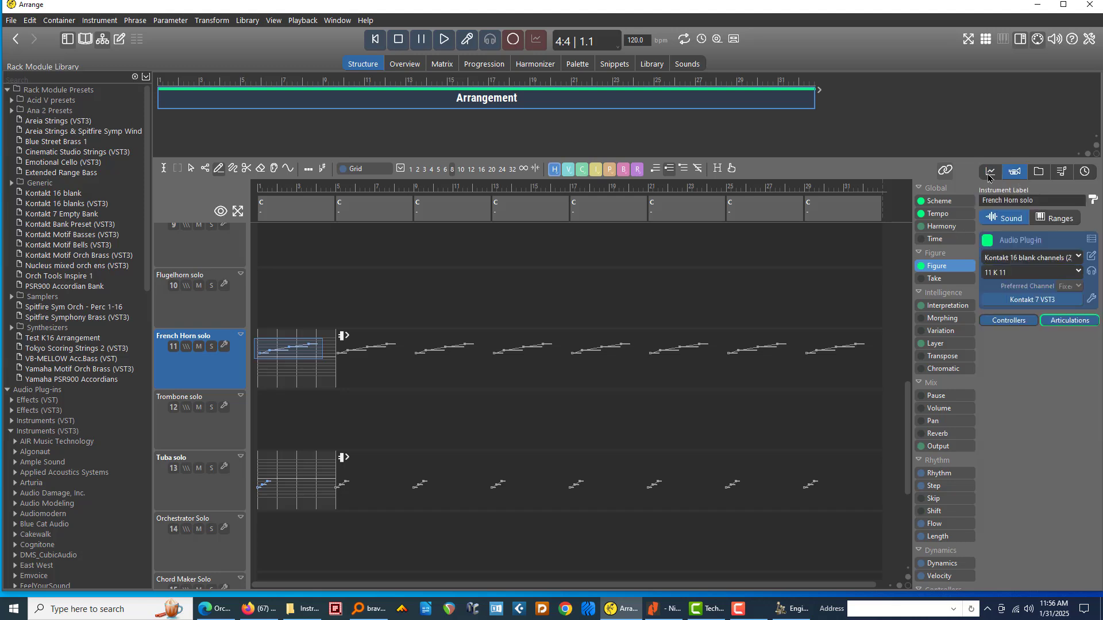
{"action": "left_click", "coordinate": [989, 175]}
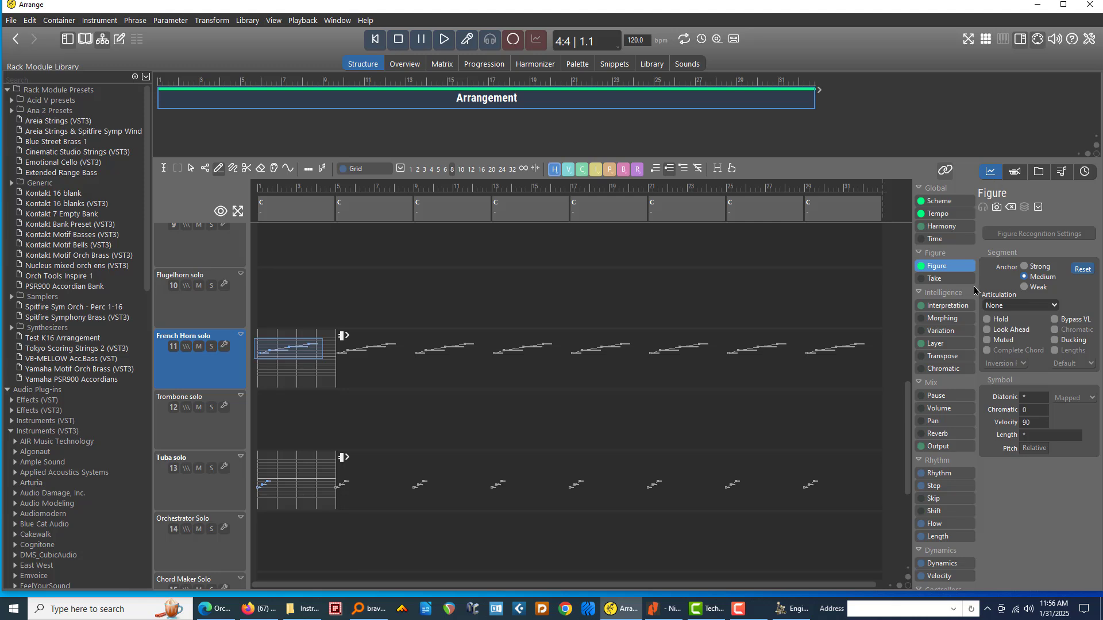
{"action": "left_click", "coordinate": [1022, 309]}
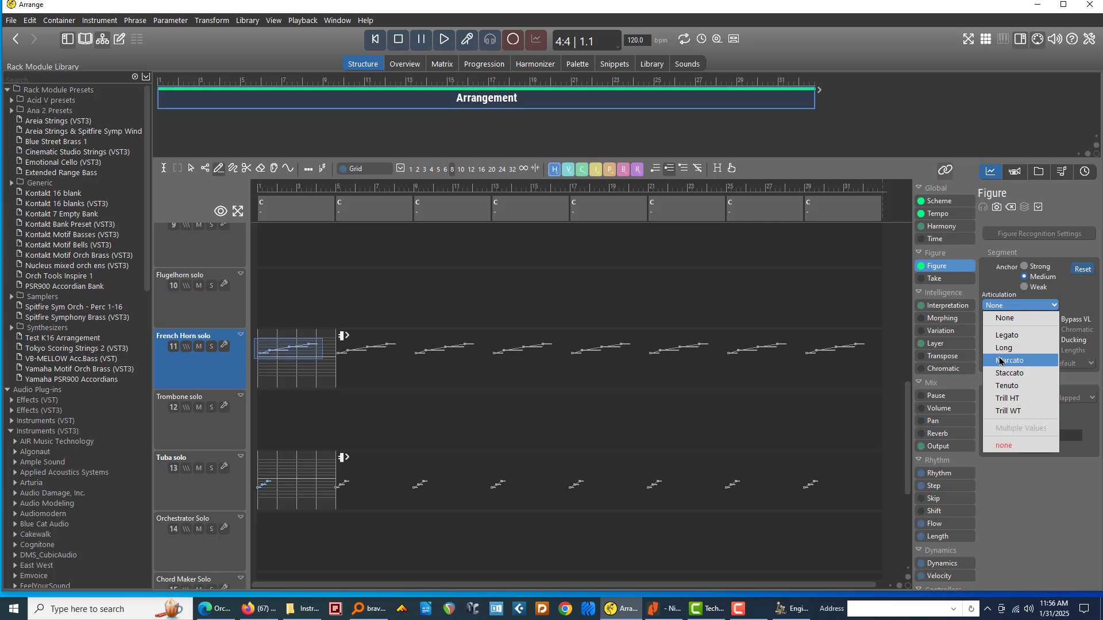
{"action": "left_click", "coordinate": [913, 171]}
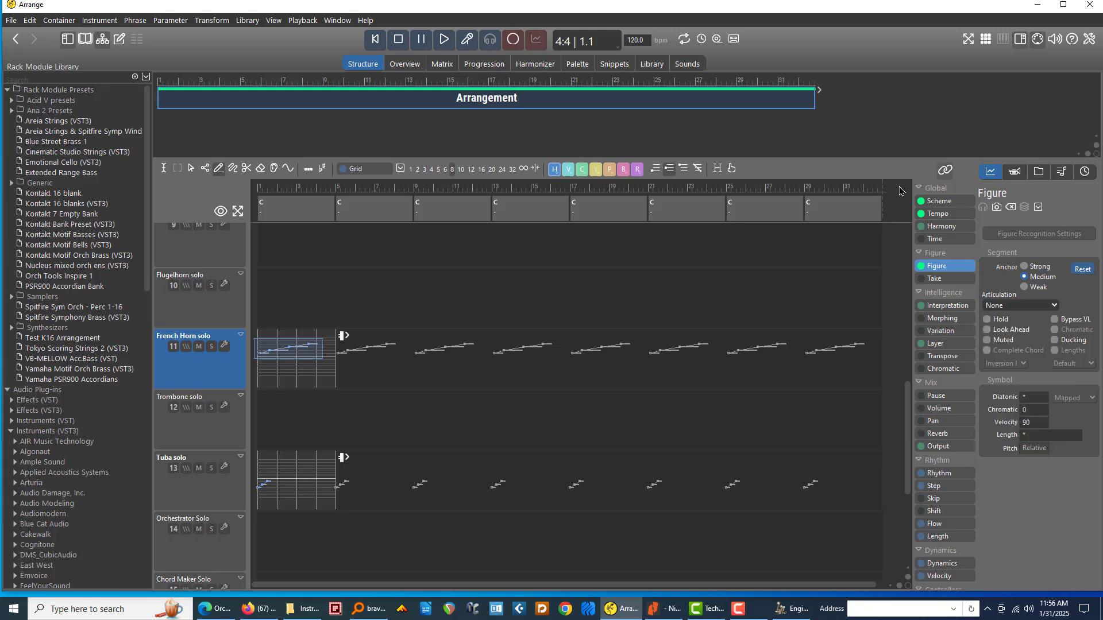
Step: Open the French Horn solo phrase for detailed editing, cancelling the sound selection and undoing the stray note on the last note
{"action": "double_click", "coordinate": [228, 375]}
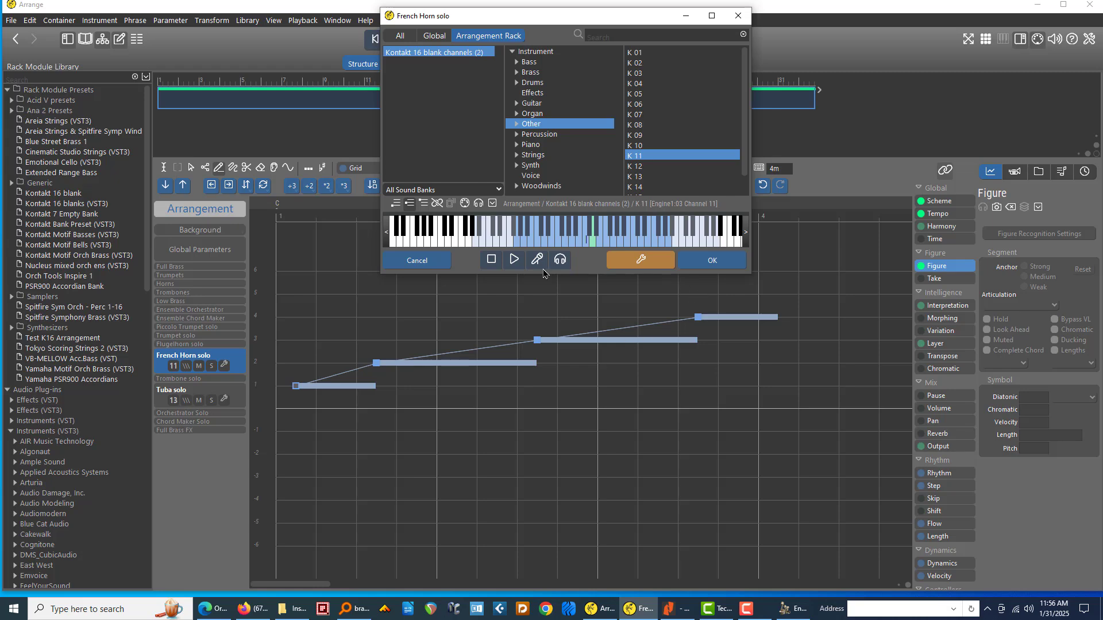
{"action": "left_click", "coordinate": [417, 260]}
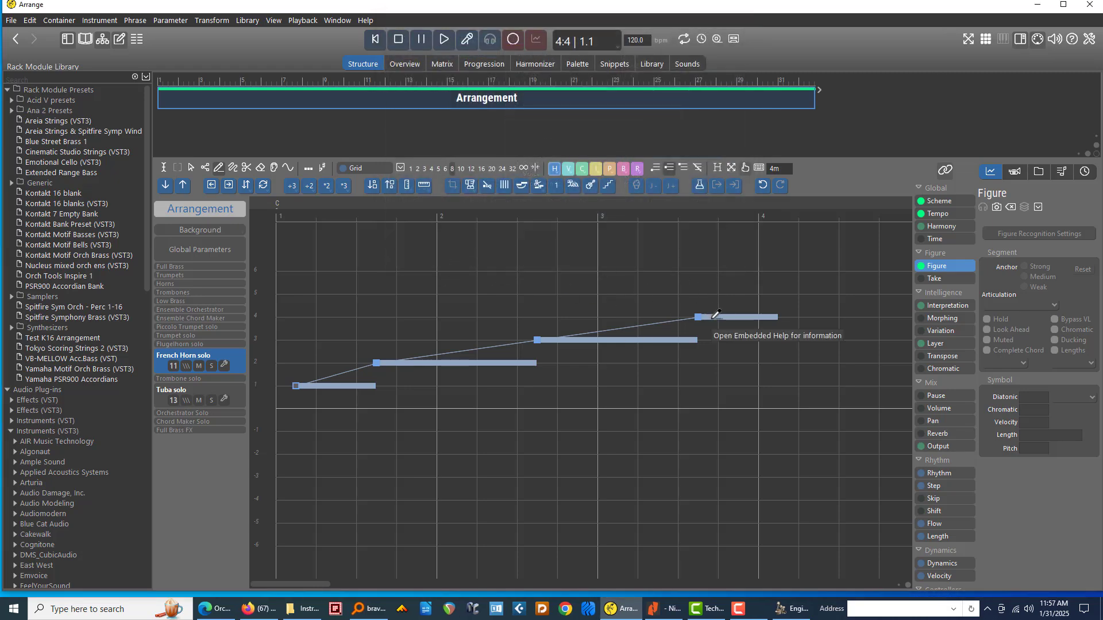
{"action": "left_click", "coordinate": [715, 316]}
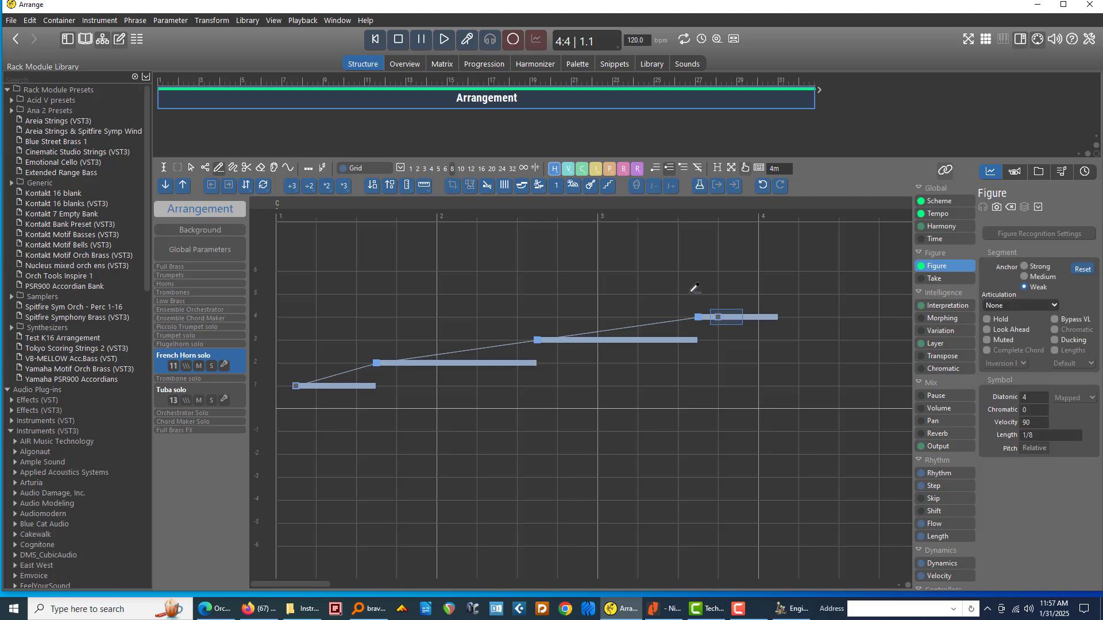
{"action": "key", "text": "ctrl+z"}
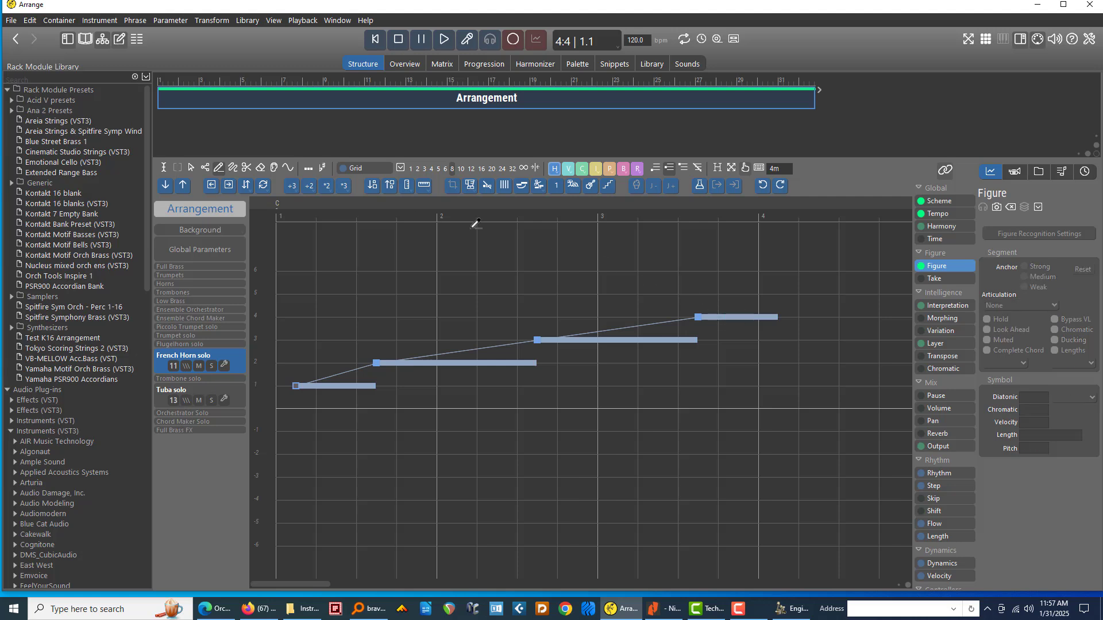
Step: Select only the last note of the French Horn solo figure and set its articulation to Trill WT
{"action": "left_click", "coordinate": [228, 184]}
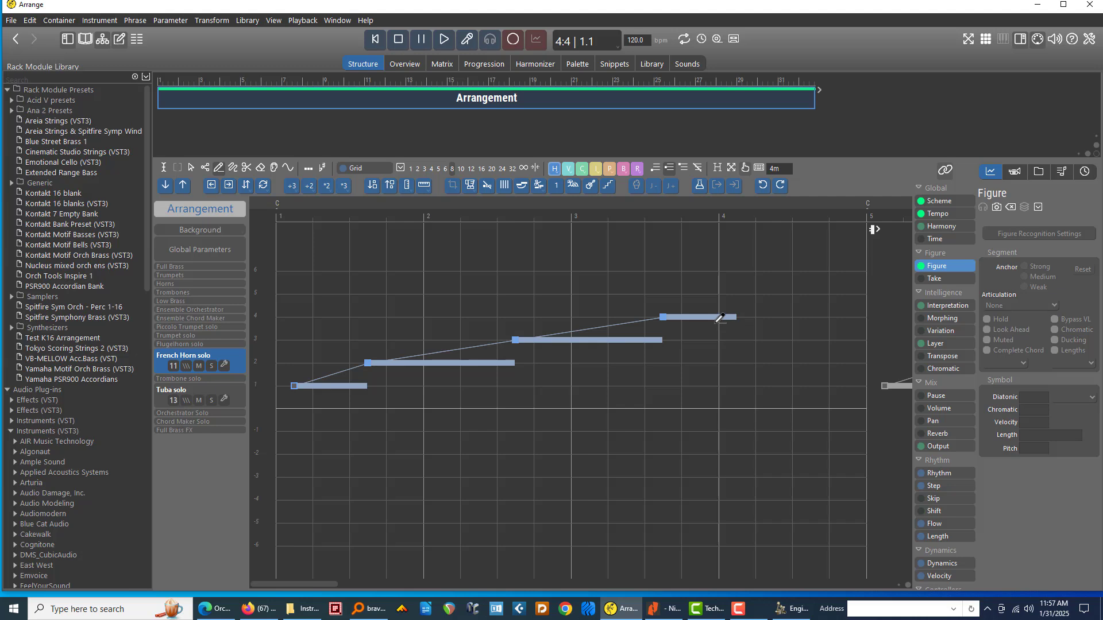
{"action": "scroll", "coordinate": [712, 312], "scroll_direction": "up", "scroll_amount": 1}
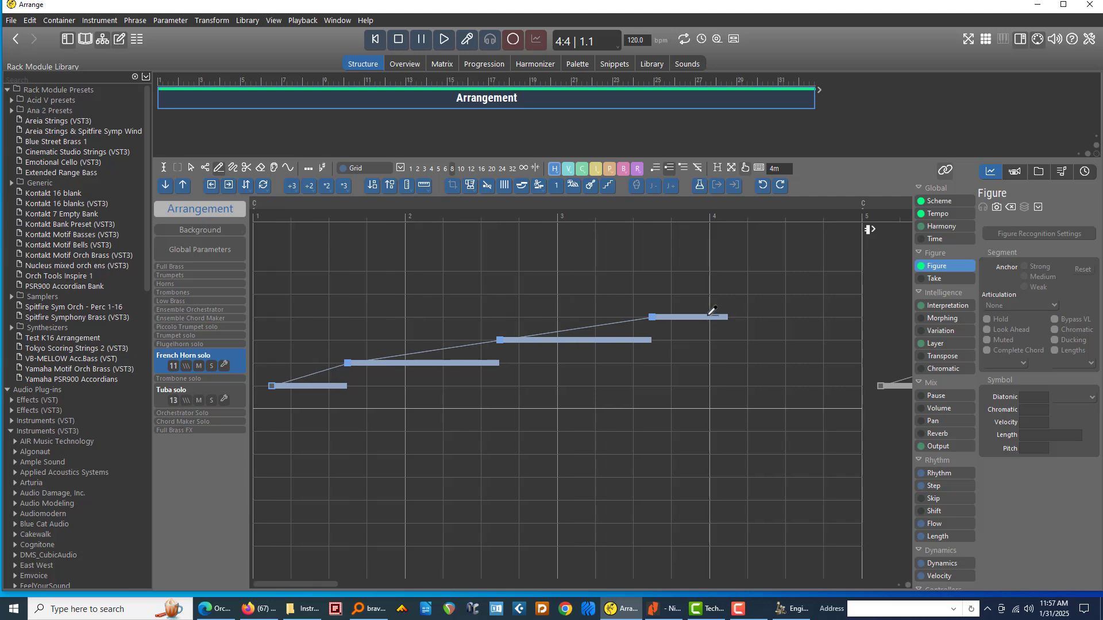
{"action": "left_click", "coordinate": [643, 218]}
{"action": "left_click", "coordinate": [670, 320]}
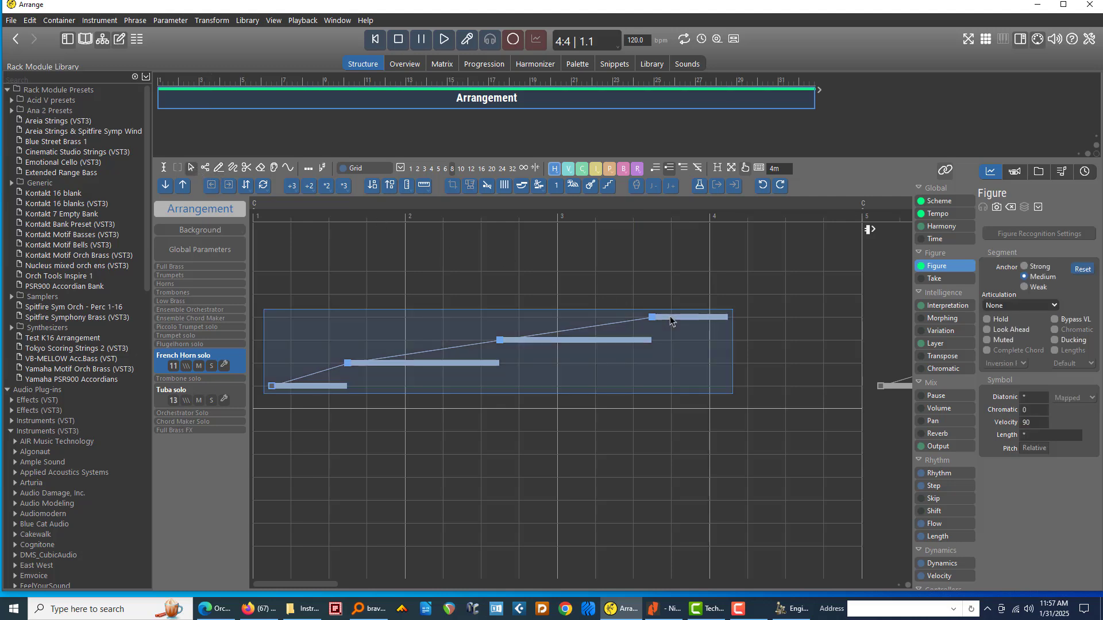
{"action": "left_click", "coordinate": [672, 318]}
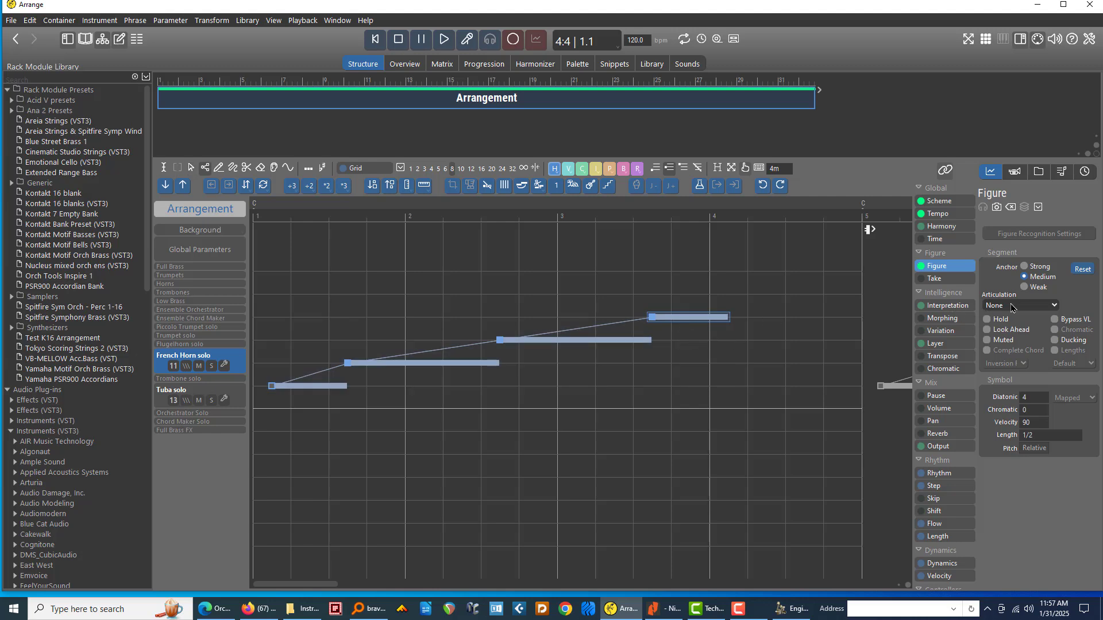
{"action": "left_click", "coordinate": [1011, 306]}
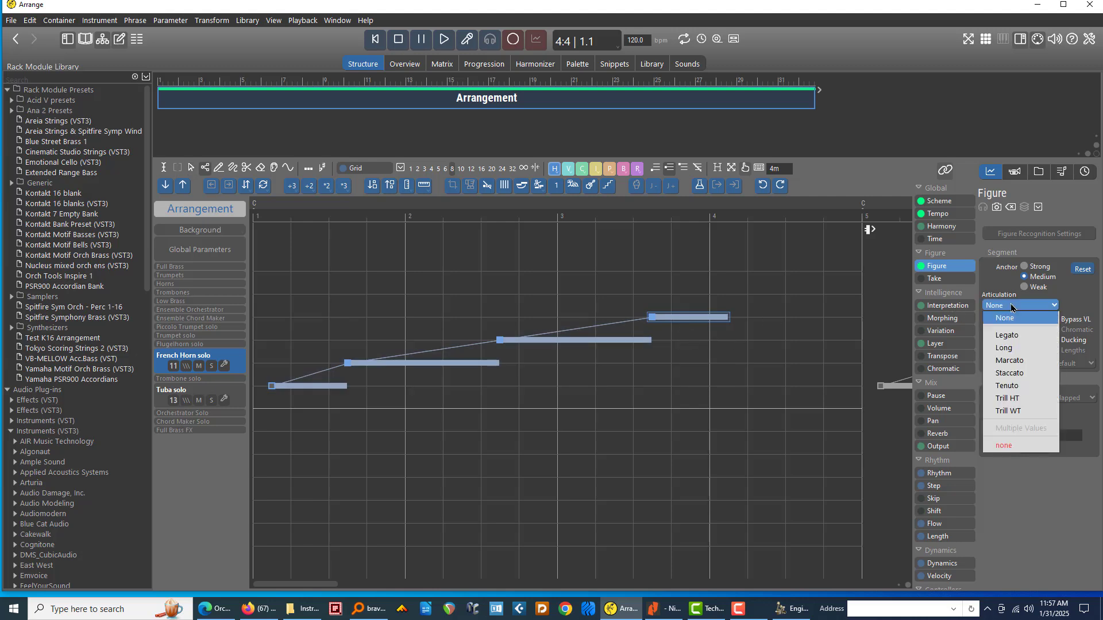
{"action": "left_click", "coordinate": [1018, 411]}
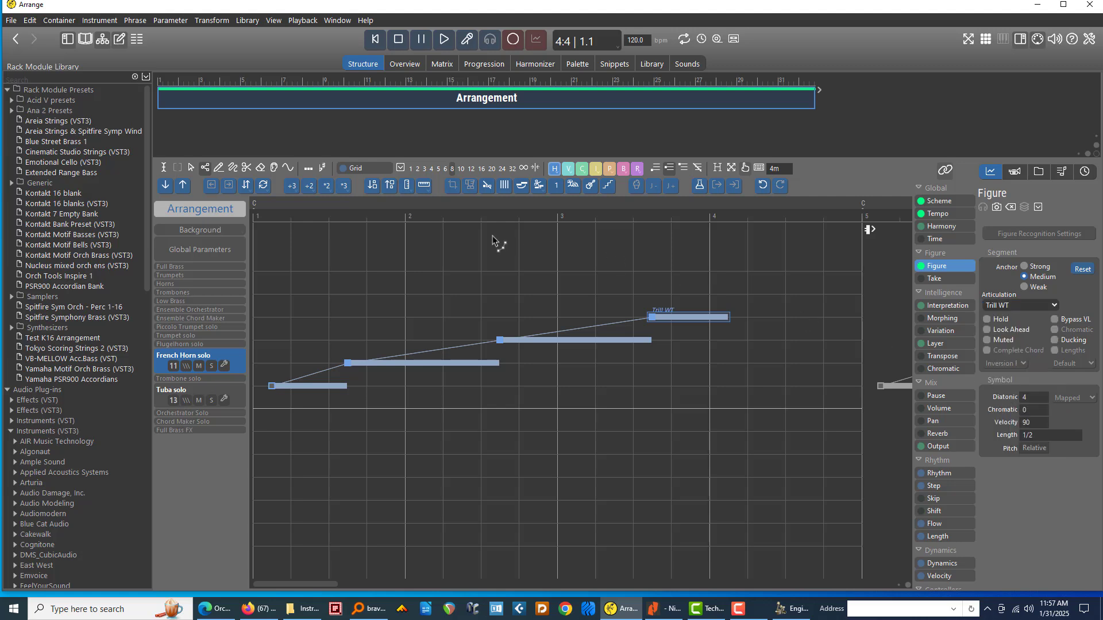
Step: Play the arrangement from the beginning, stop it in measure 3, and solo the French Horn solo instrument
{"action": "left_click", "coordinate": [375, 39]}
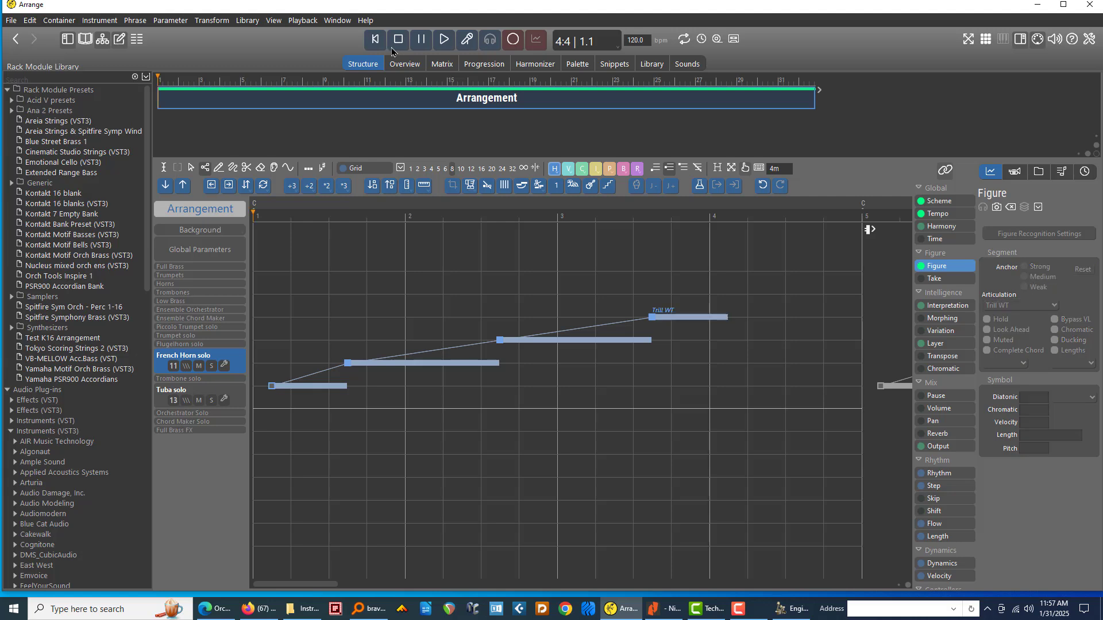
{"action": "left_click", "coordinate": [444, 41]}
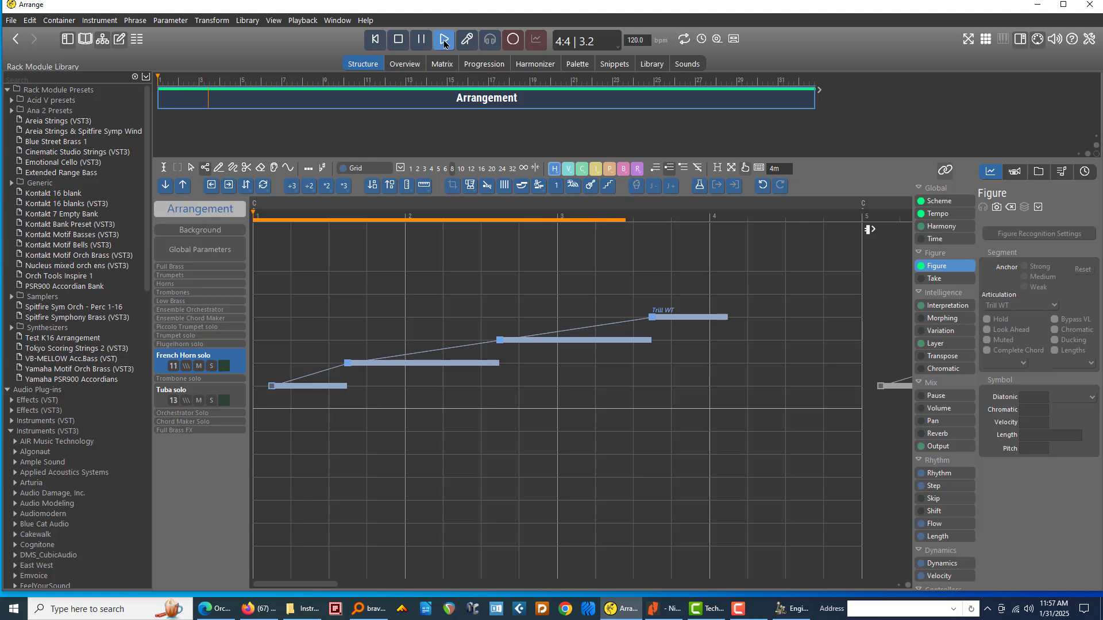
{"action": "left_click", "coordinate": [444, 40]}
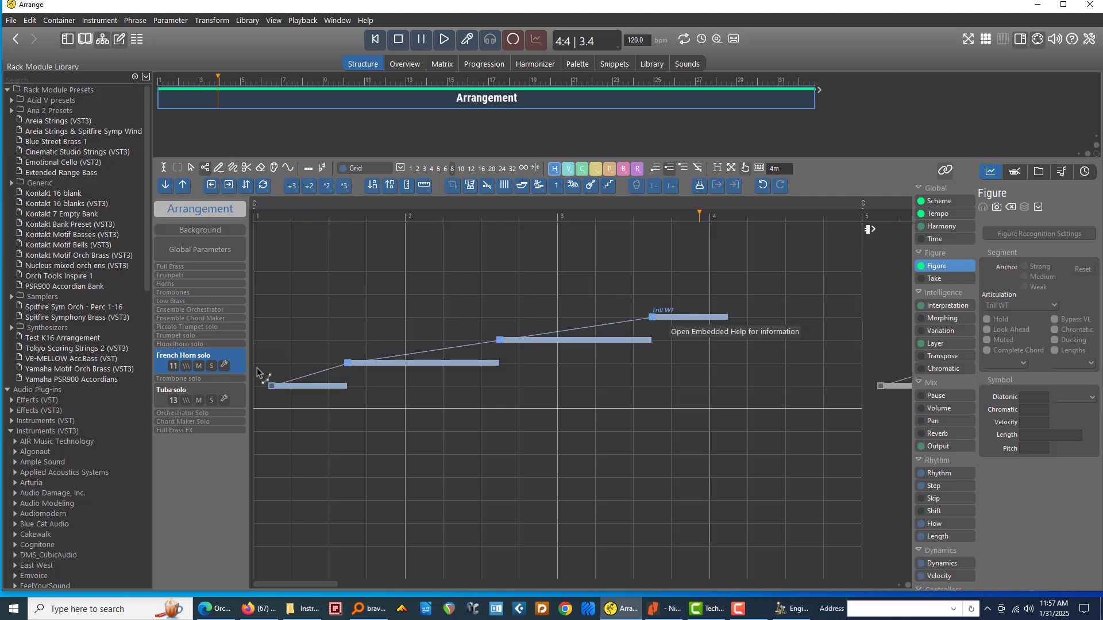
{"action": "left_click", "coordinate": [210, 367]}
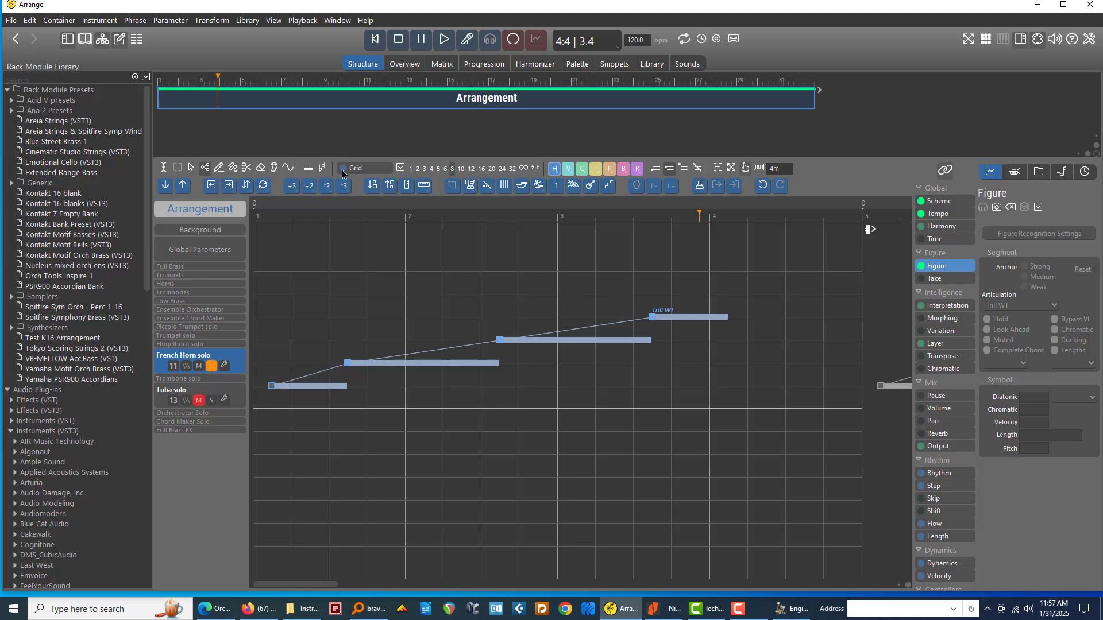
Step: Play the soloed French Horn solo figure from the start of the arrangement and stop playback
{"action": "left_click", "coordinate": [399, 40]}
{"action": "left_click", "coordinate": [444, 40]}
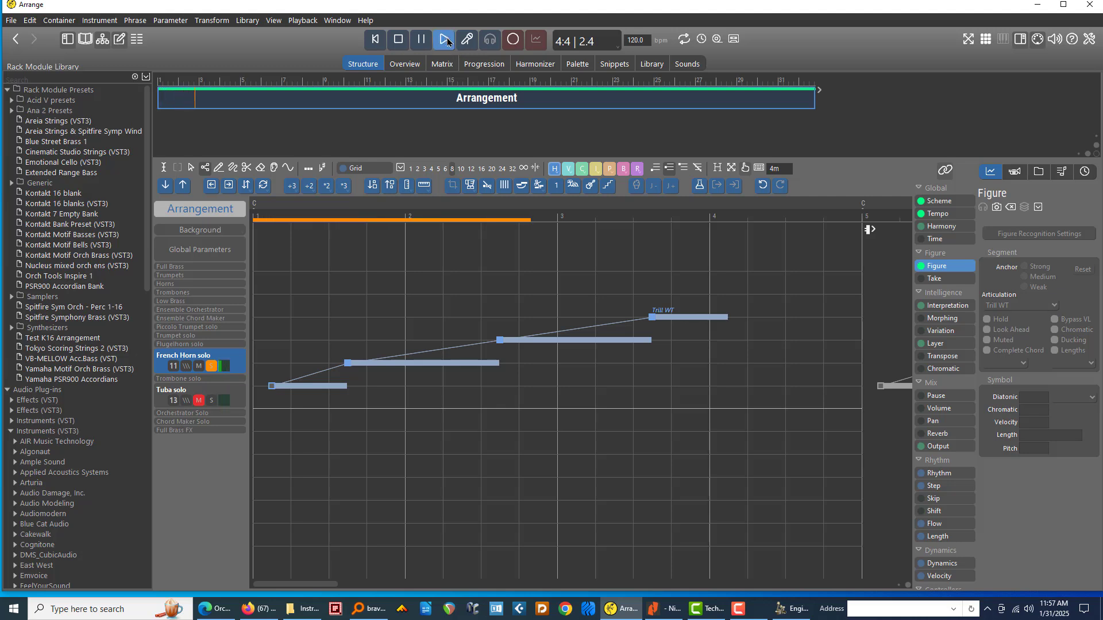
{"action": "left_click", "coordinate": [398, 39]}
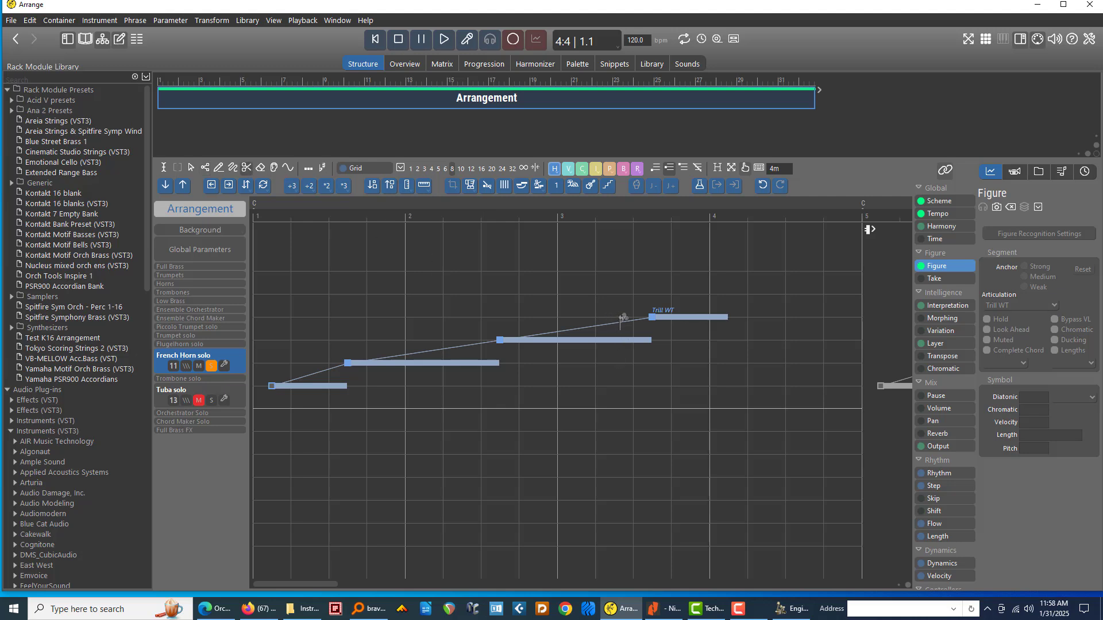
Step: View the Tuba solo phrase in detail and reopen the French Horn solo phrase for detailed editing
{"action": "key", "text": "Tab"}
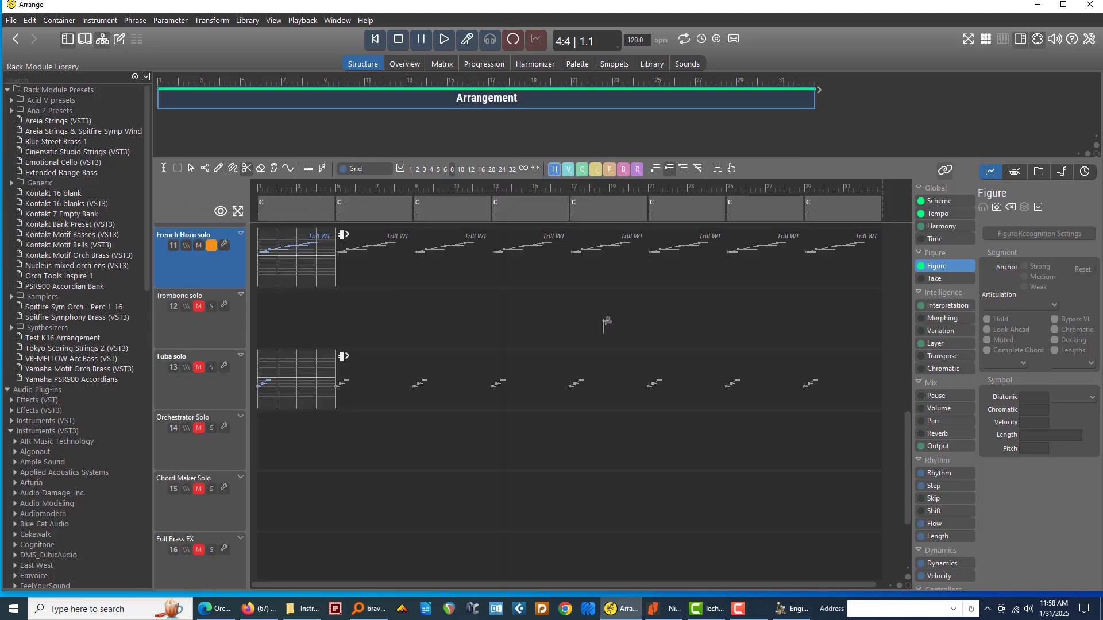
{"action": "left_click", "coordinate": [216, 169]}
{"action": "double_click", "coordinate": [227, 398]}
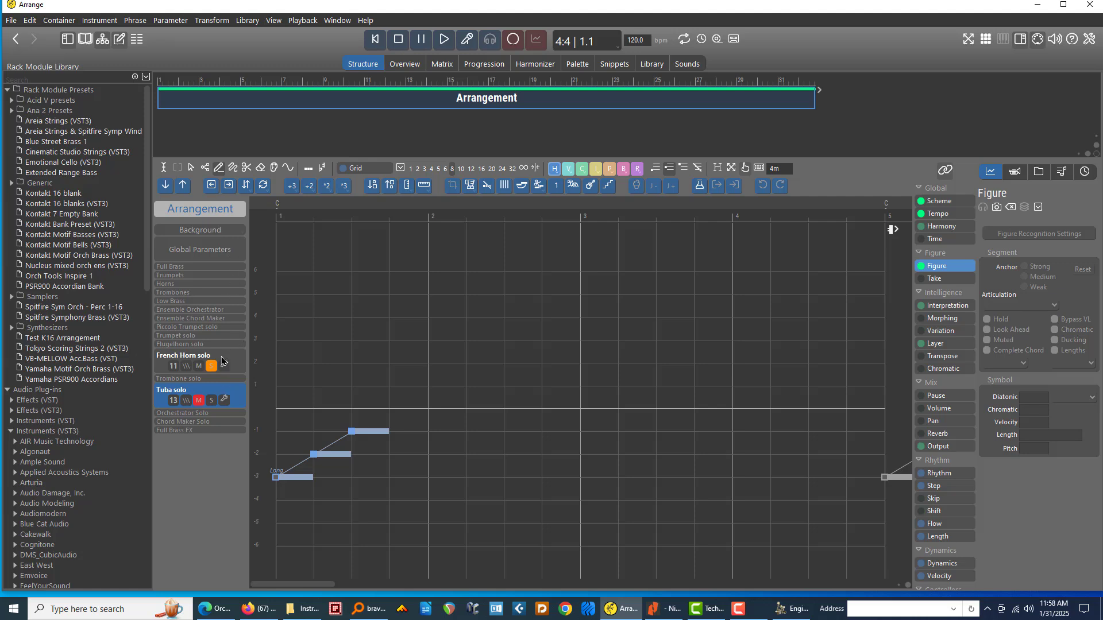
{"action": "double_click", "coordinate": [234, 362]}
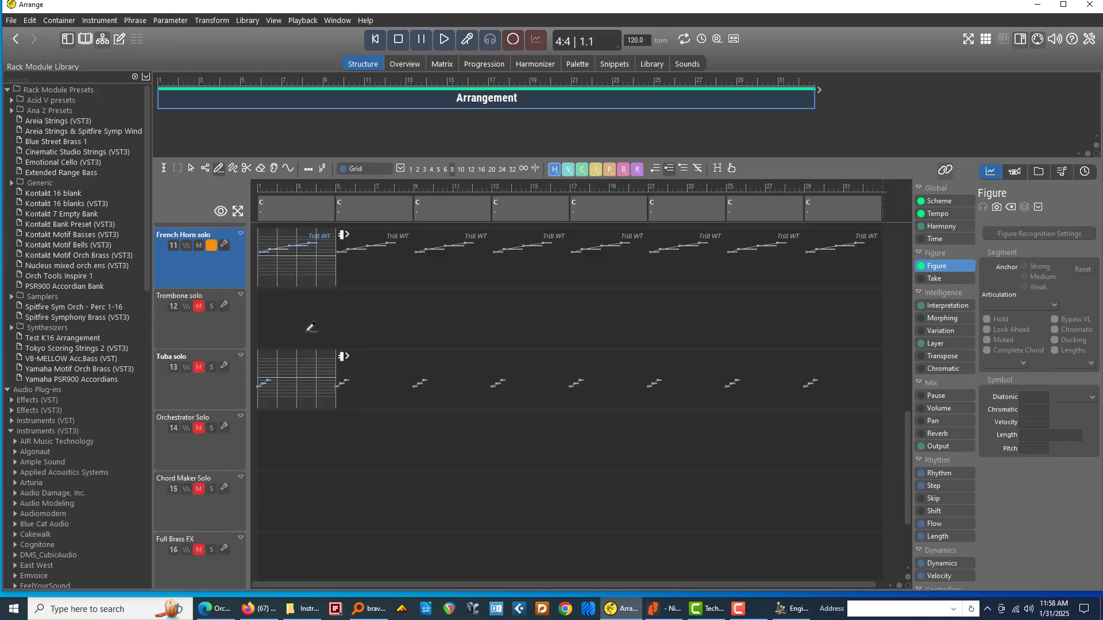
{"action": "double_click", "coordinate": [215, 275]}
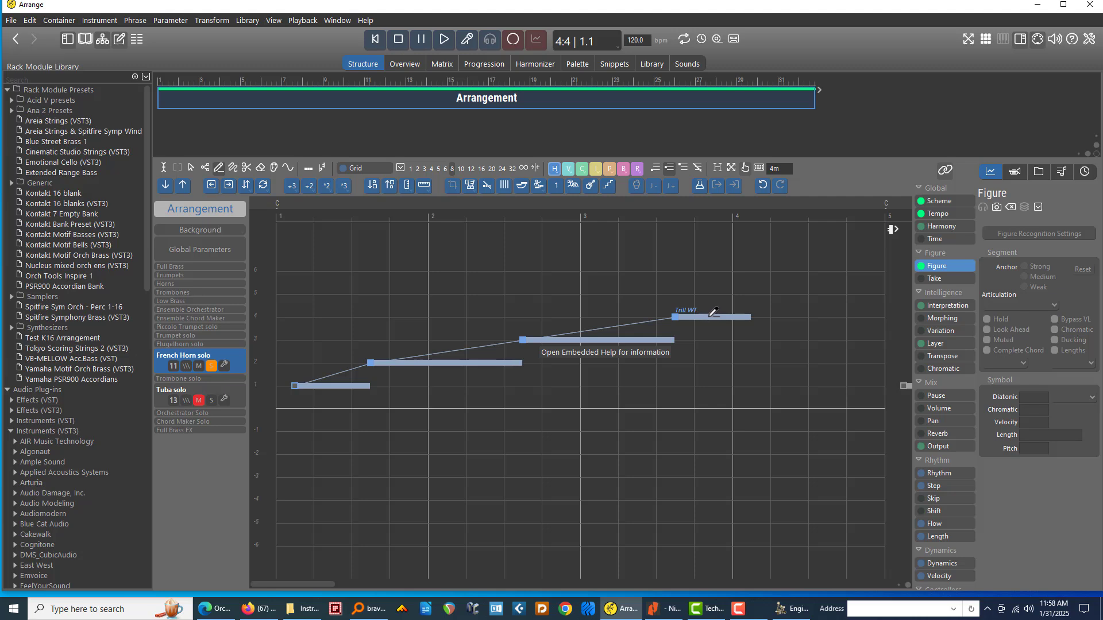
Step: Select only the last note of the French Horn solo figure and separate it from the segment containing the first three notes
{"action": "left_click", "coordinate": [192, 168]}
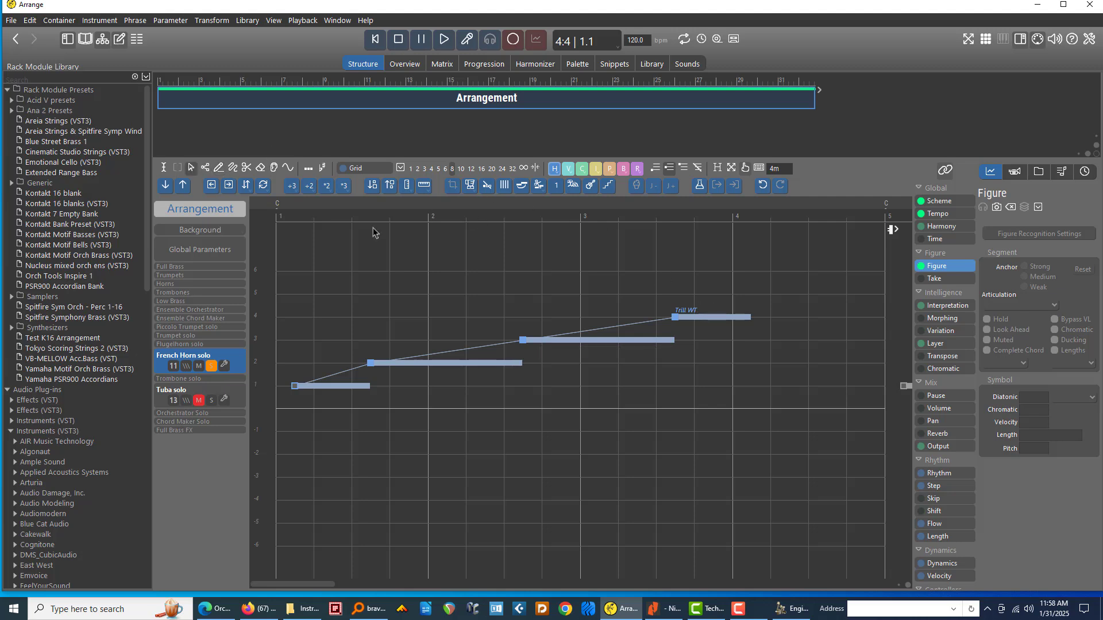
{"action": "left_click", "coordinate": [696, 320]}
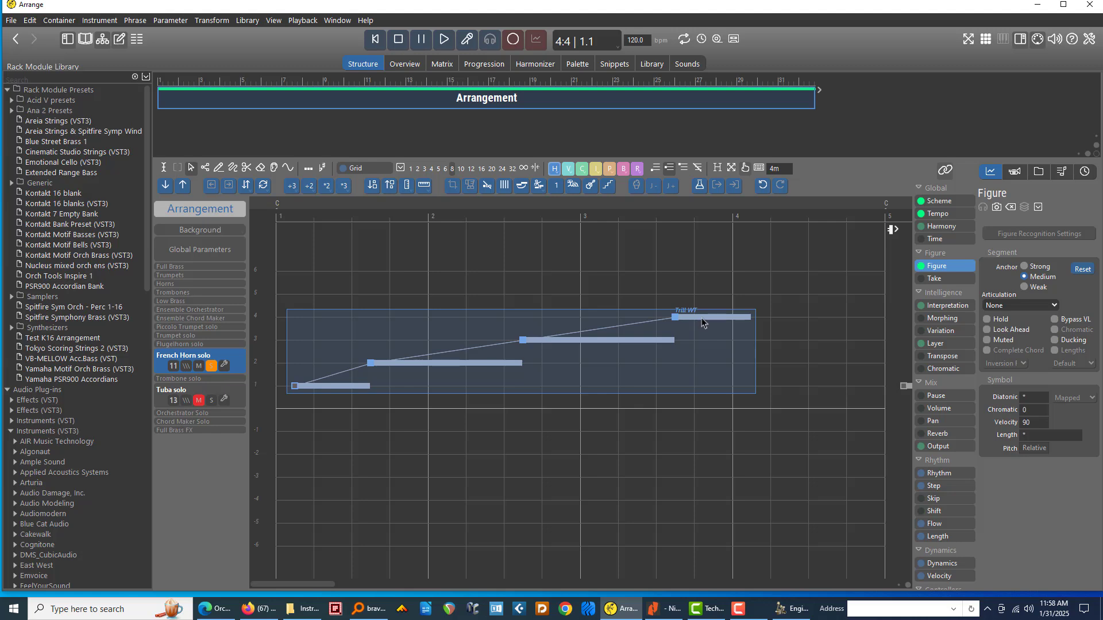
{"action": "left_click", "coordinate": [703, 319]}
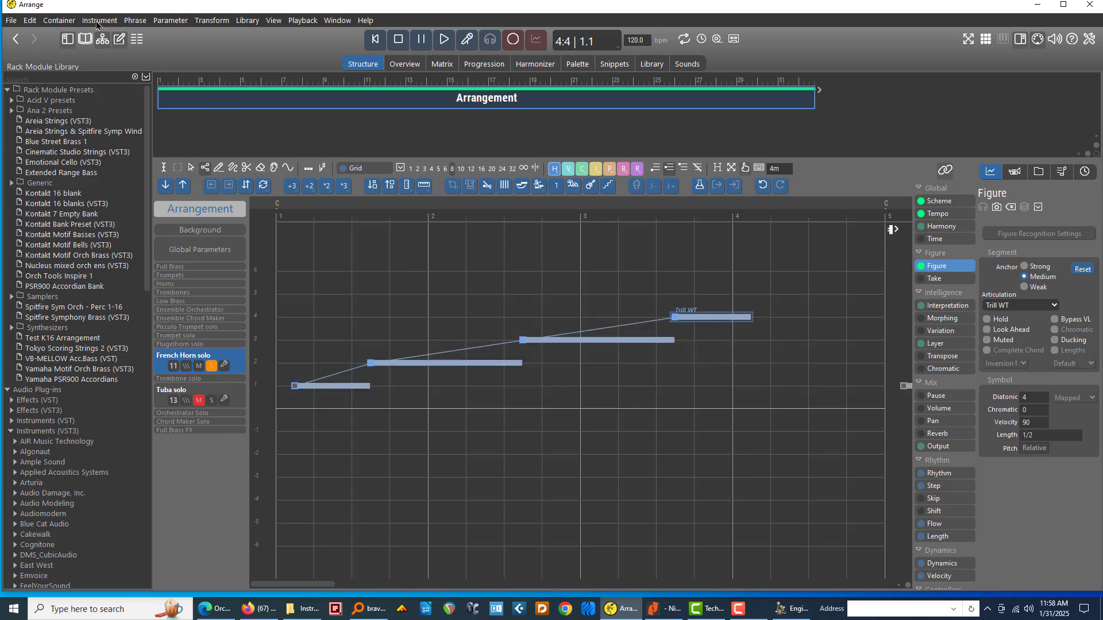
{"action": "left_click", "coordinate": [137, 26]}
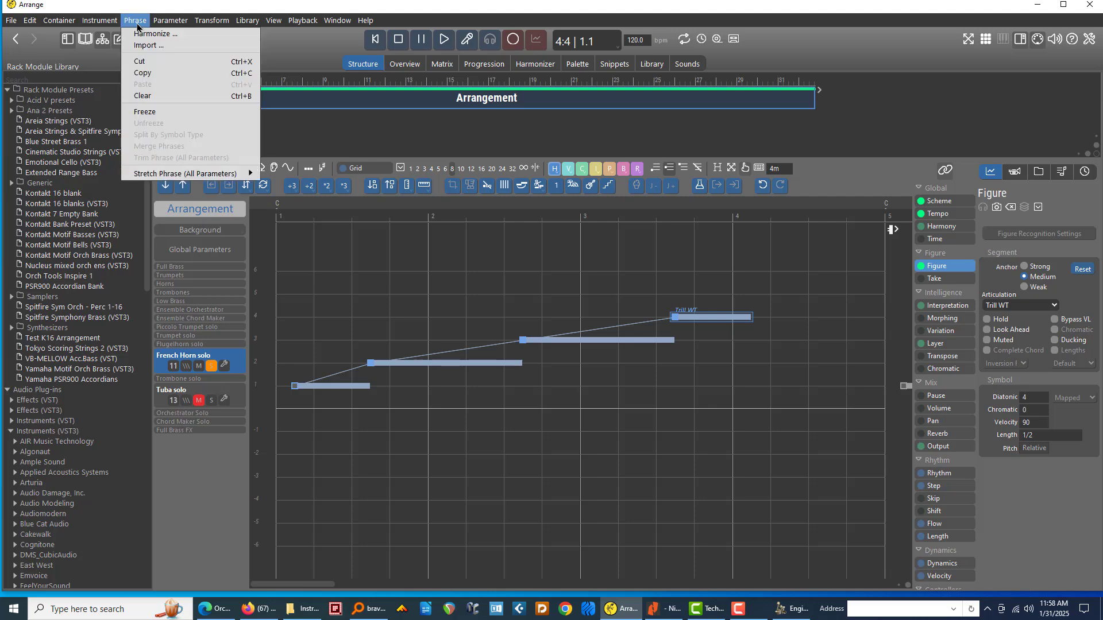
{"action": "left_click", "coordinate": [235, 7]}
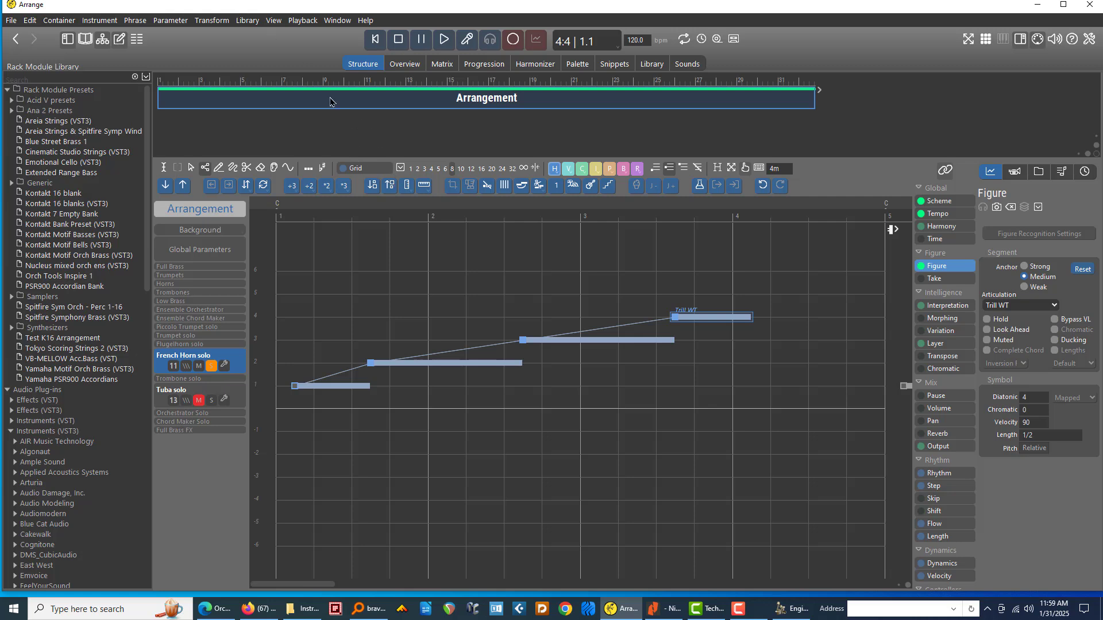
{"action": "left_click", "coordinate": [31, 21]}
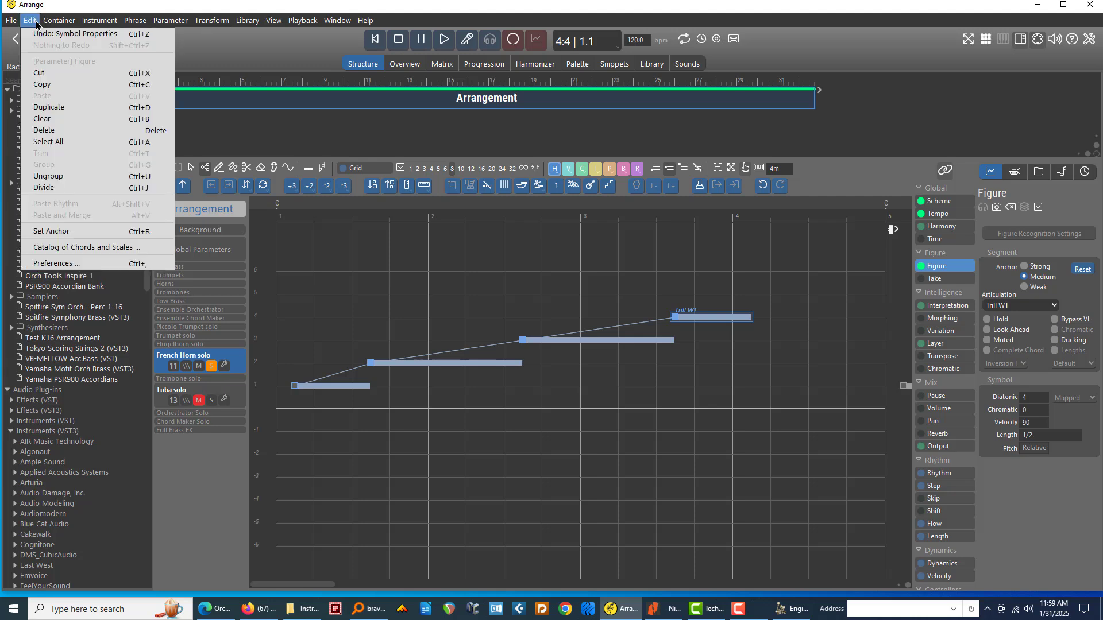
{"action": "left_click", "coordinate": [102, 182]}
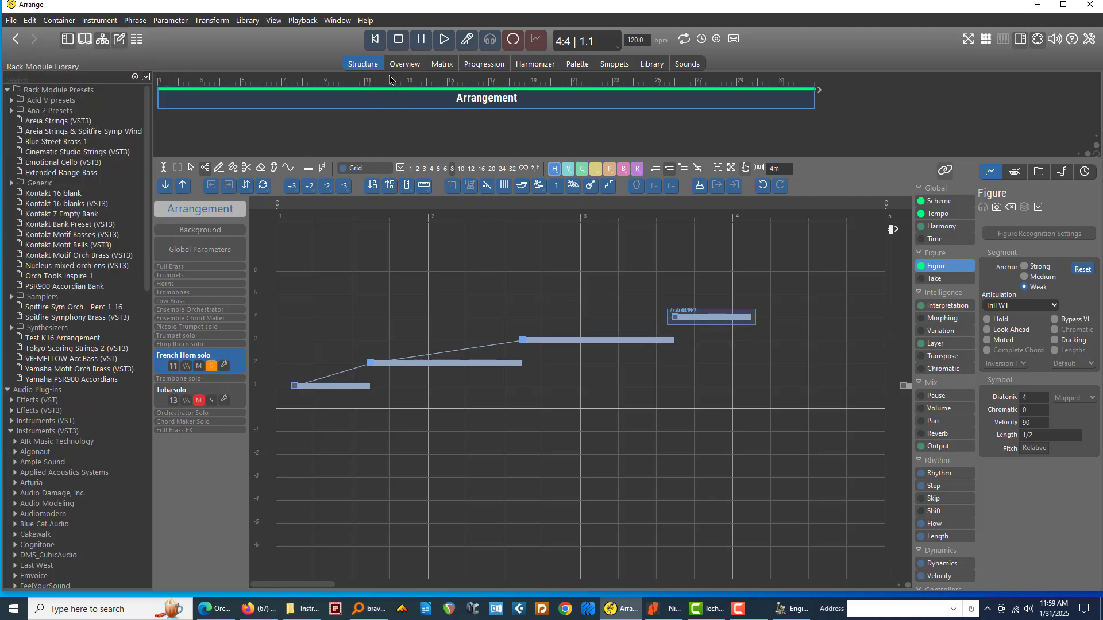
Step: Play the French Horn solo figure with its detached last note twice, stopping playback after each pass
{"action": "left_click", "coordinate": [443, 40]}
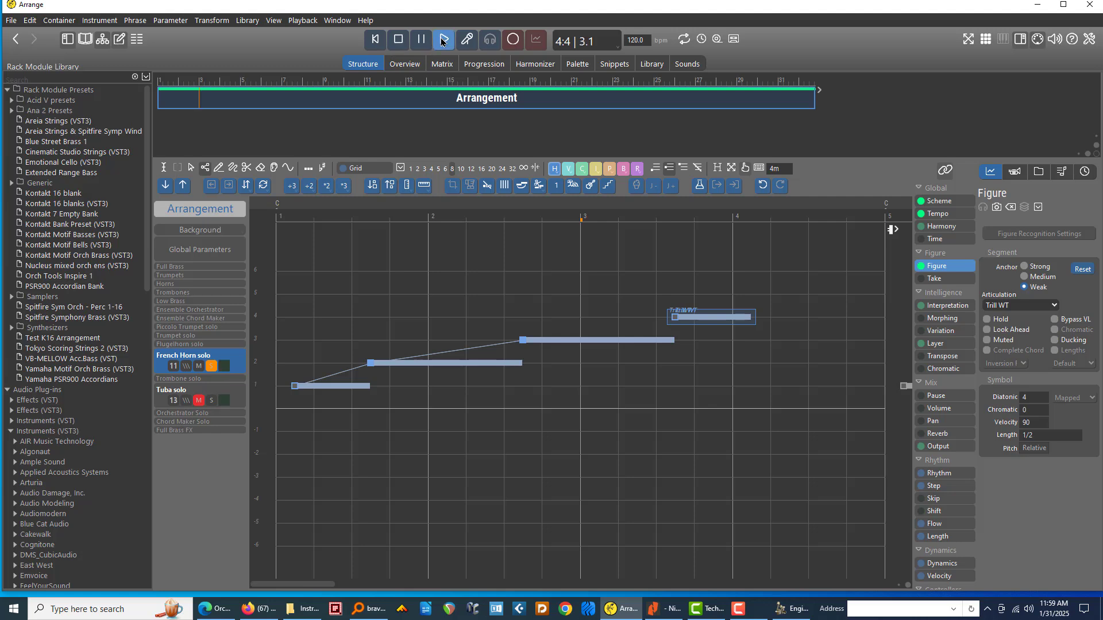
{"action": "left_click", "coordinate": [399, 40]}
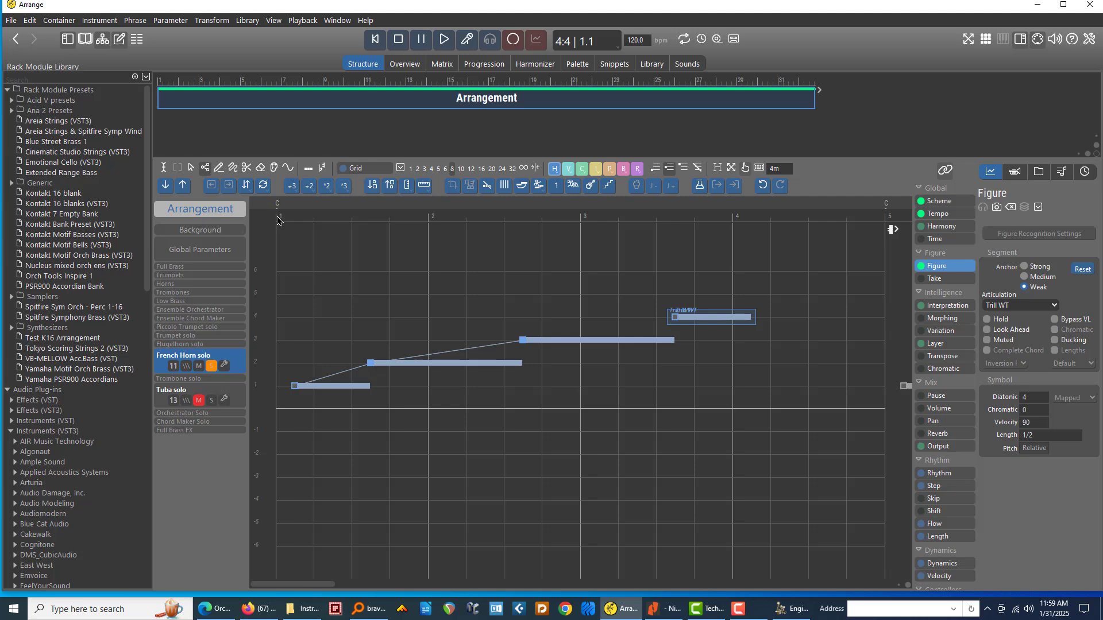
{"action": "left_click", "coordinate": [445, 41]}
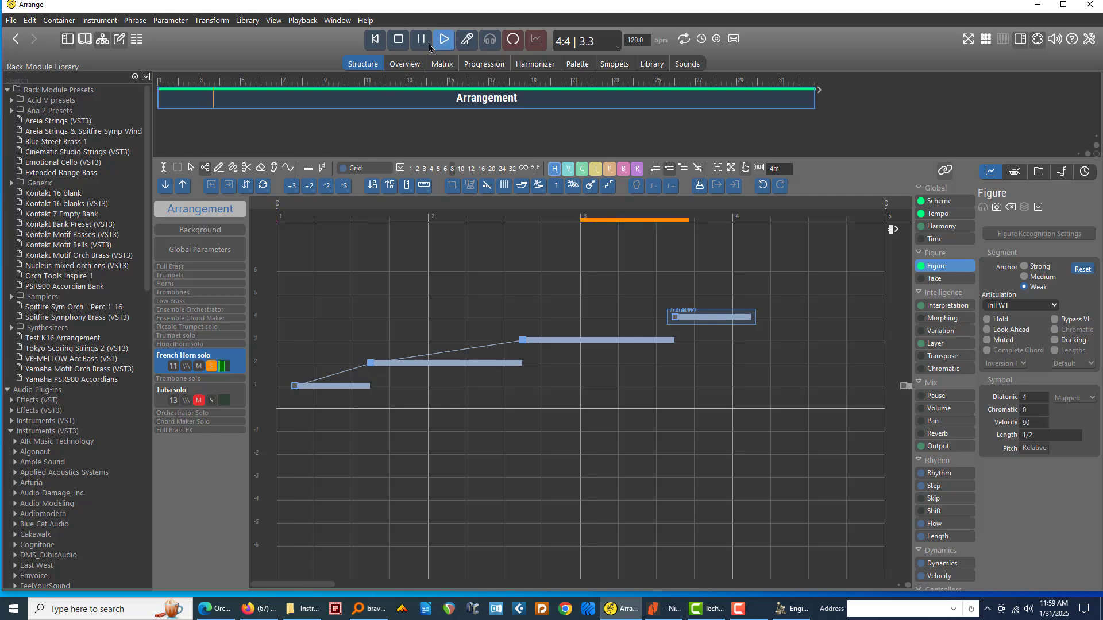
{"action": "left_click", "coordinate": [403, 45]}
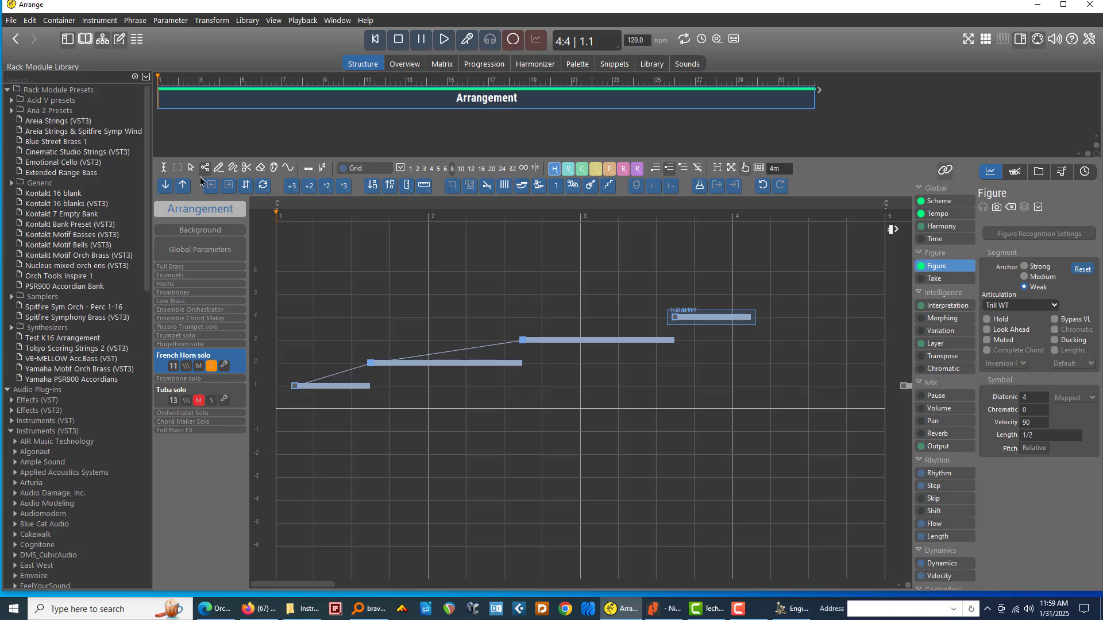
{"action": "left_click", "coordinate": [219, 167]}
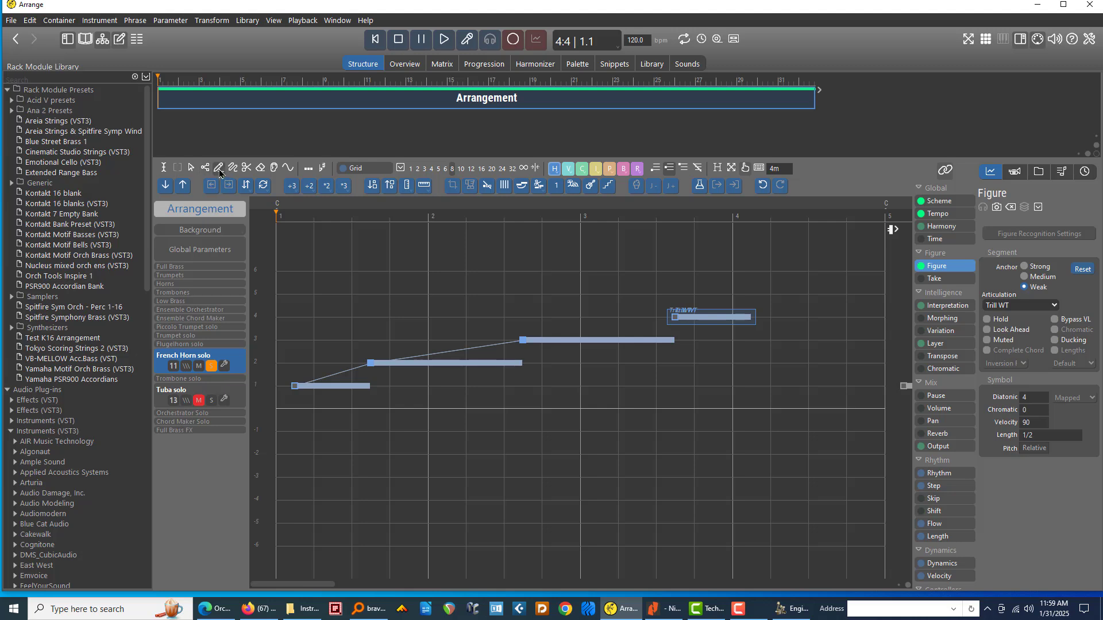
{"action": "left_click", "coordinate": [321, 386]}
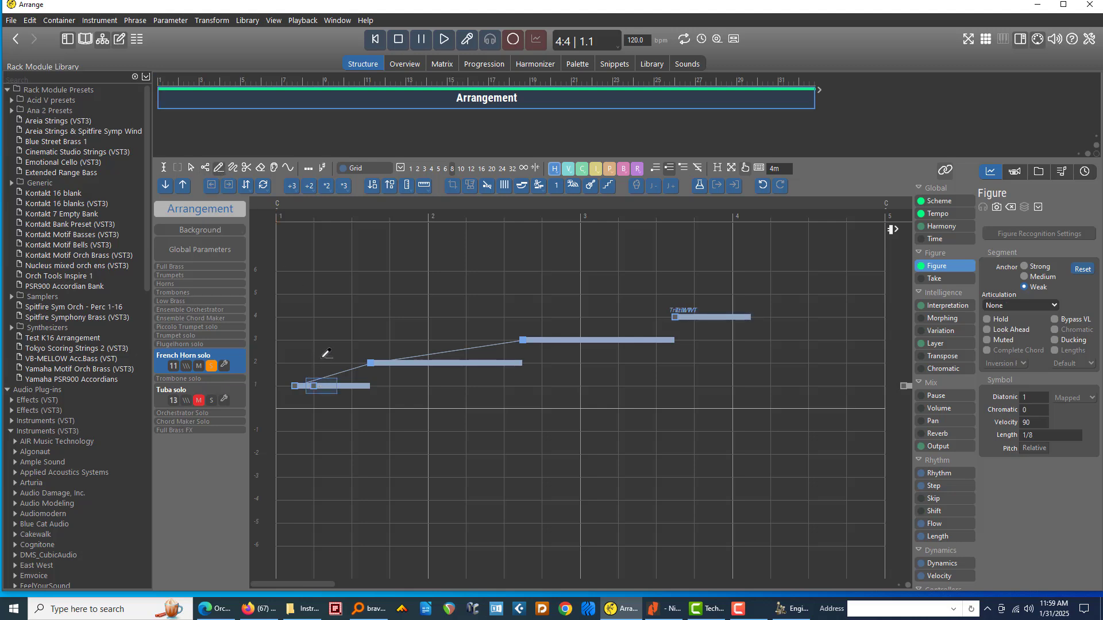
{"action": "key", "text": "ctrl+z"}
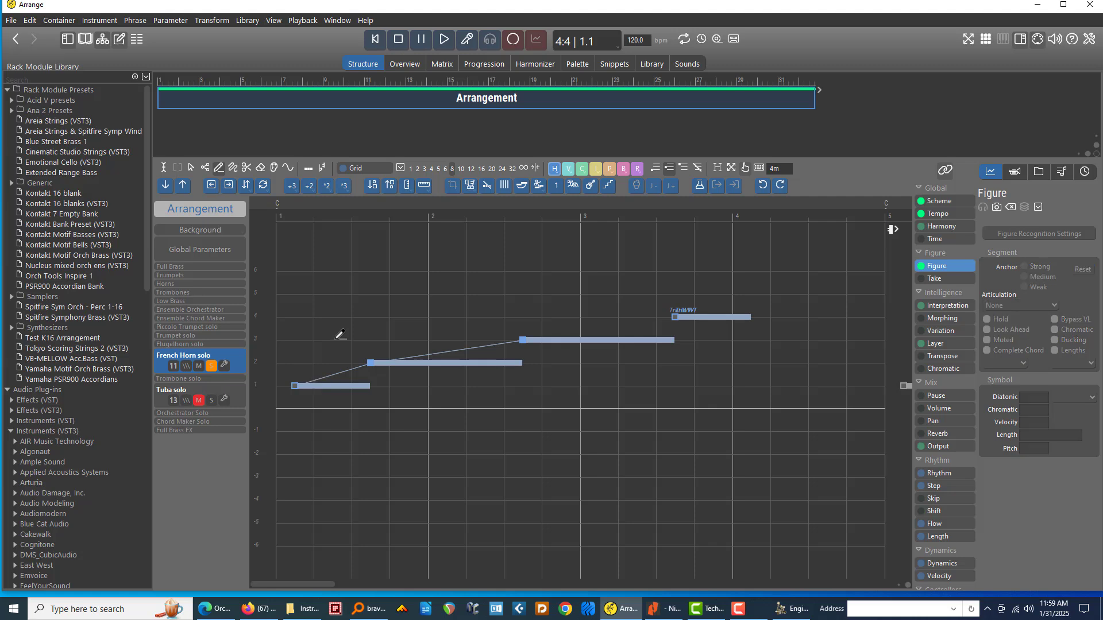
Step: Play the French Horn solo from the beginning through measure 4 and stop playback
{"action": "left_click", "coordinate": [375, 39]}
{"action": "left_click", "coordinate": [443, 39]}
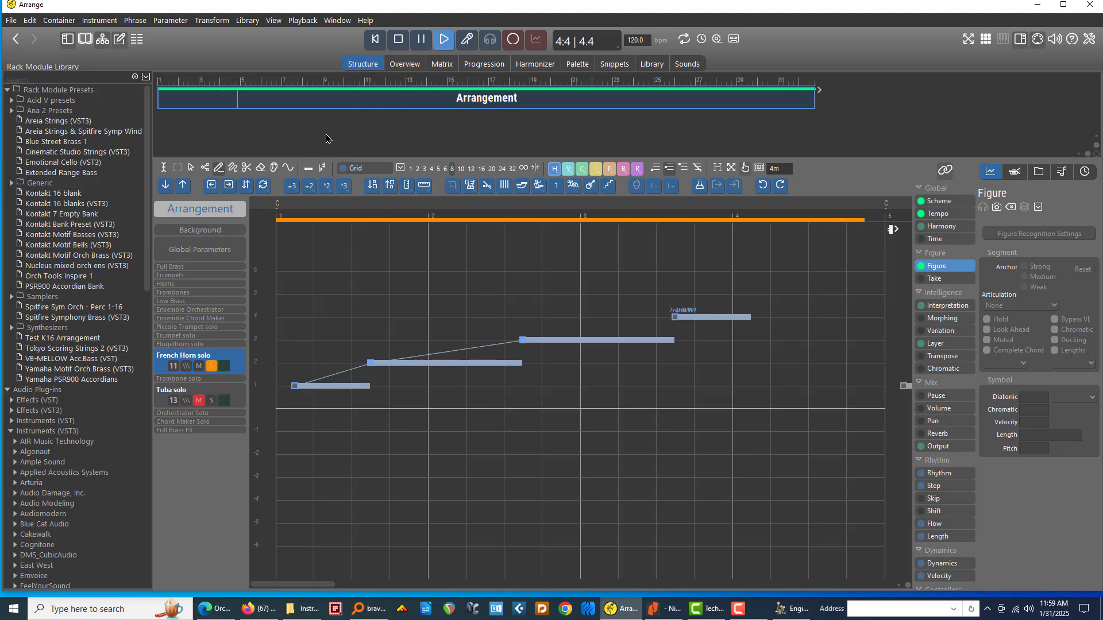
{"action": "left_click", "coordinate": [400, 44]}
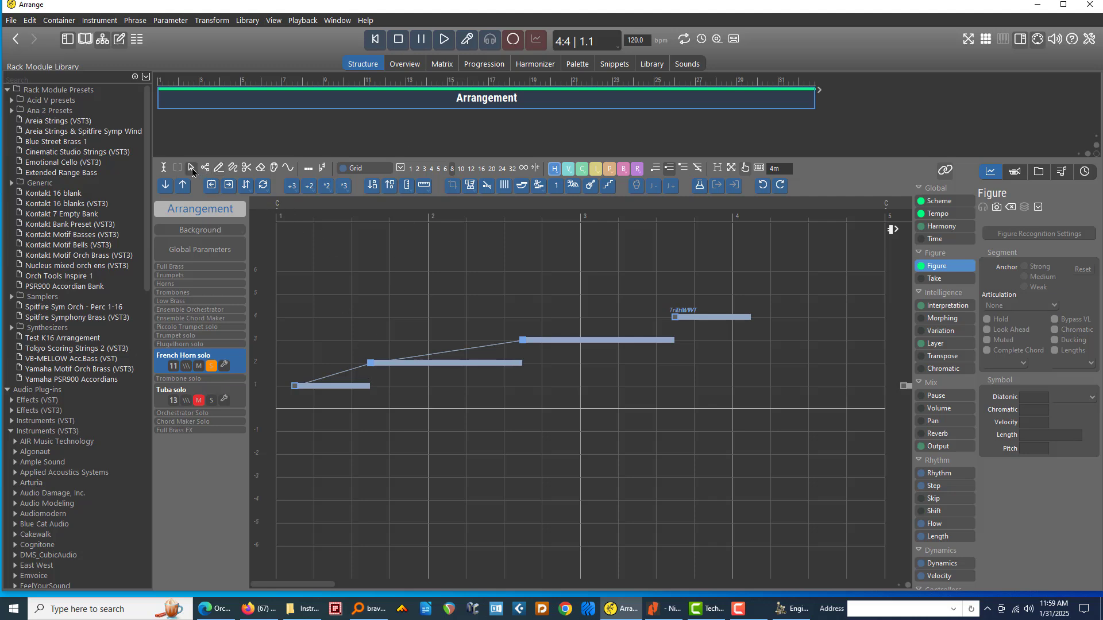
Step: Select the segment with the first three notes of the French Horn solo figure and set its articulation to Legato
{"action": "left_click", "coordinate": [332, 388]}
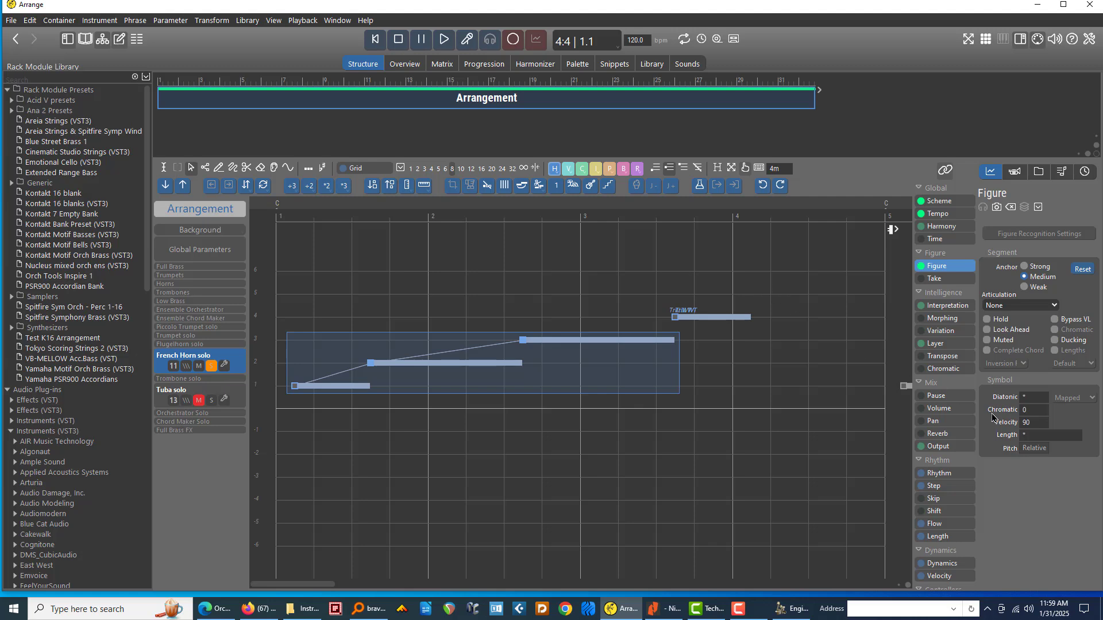
{"action": "left_click", "coordinate": [1015, 308]}
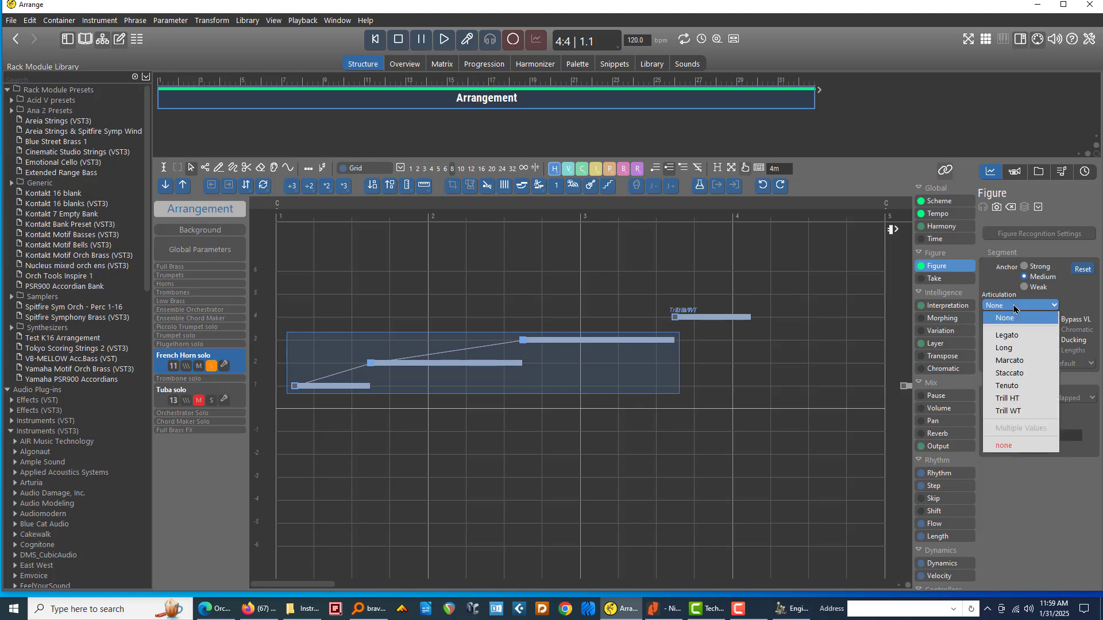
{"action": "left_click", "coordinate": [1011, 337]}
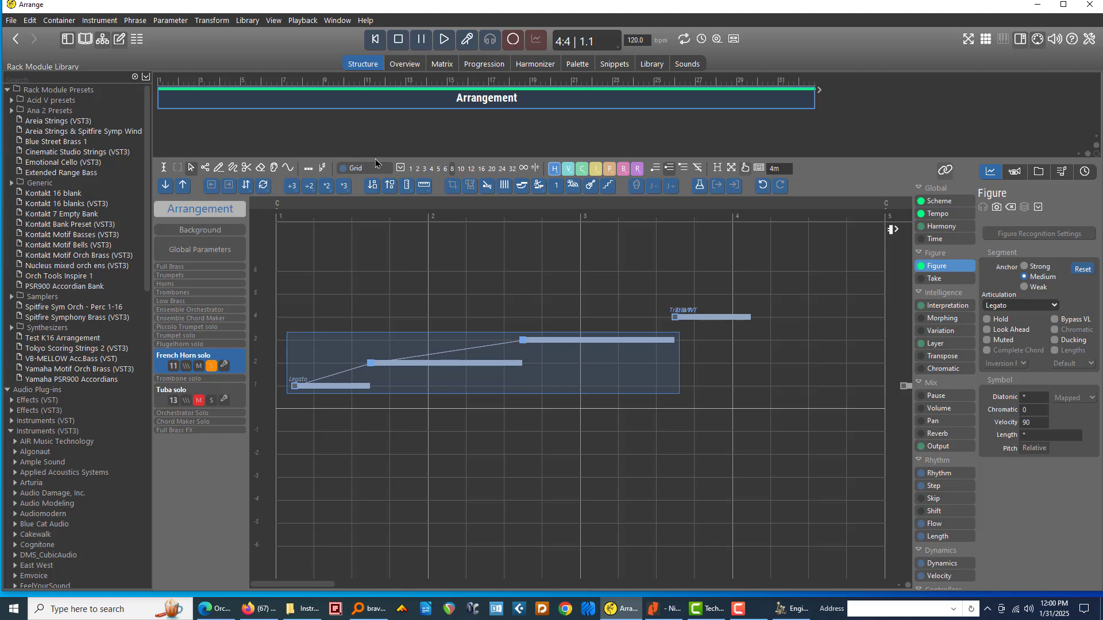
Step: Play the arrangement from the beginning to hear the Legato segment followed by the Trill WT note, and stop playback
{"action": "left_click", "coordinate": [376, 40]}
{"action": "left_click", "coordinate": [445, 40]}
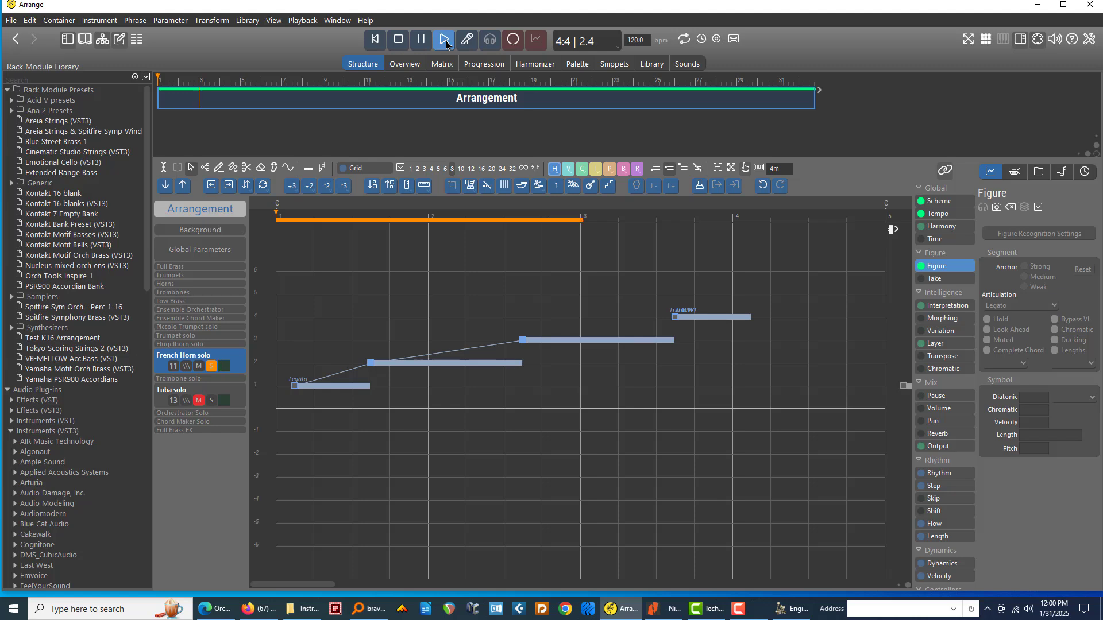
{"action": "left_click", "coordinate": [398, 39]}
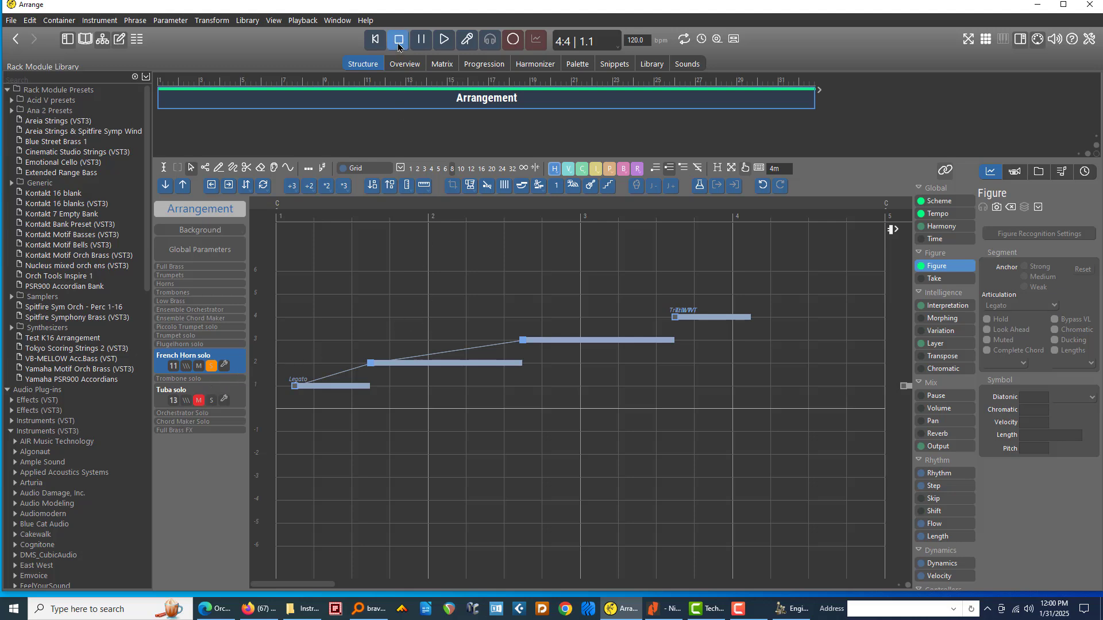
Step: Delete the Legato segment and the Trill WT note from the French Horn solo figure
{"action": "left_click", "coordinate": [332, 394]}
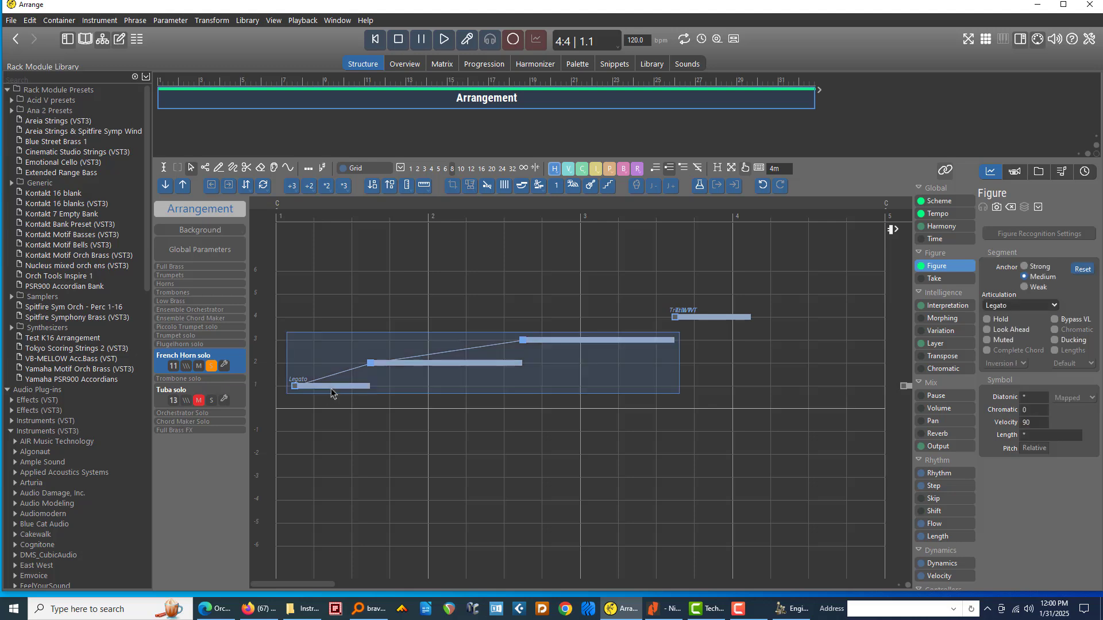
{"action": "key", "text": "Delete"}
{"action": "left_click", "coordinate": [694, 321]}
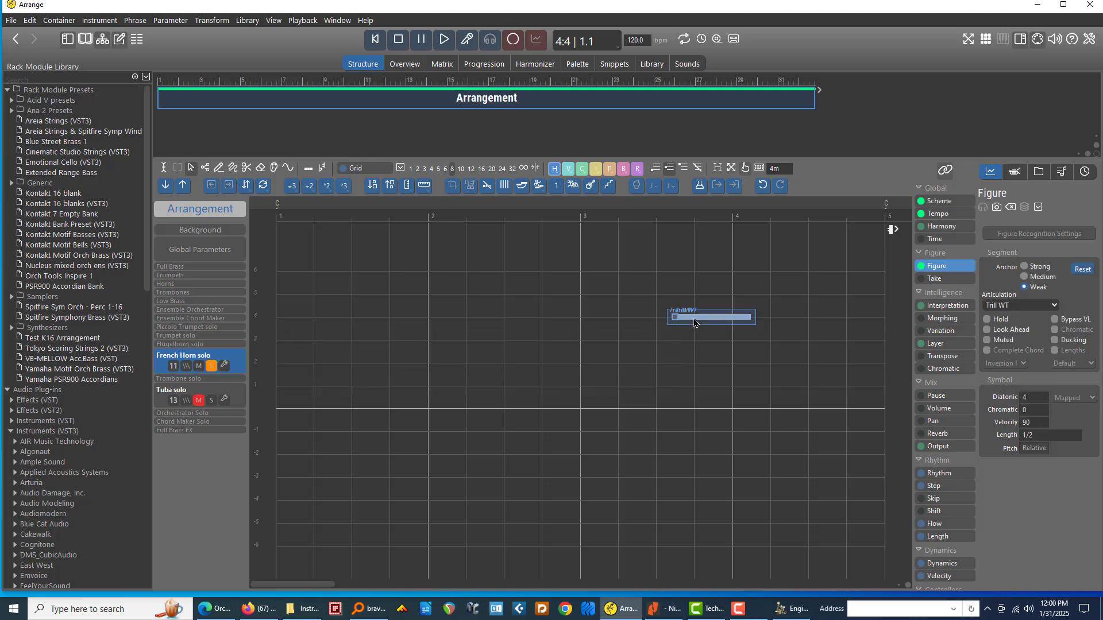
{"action": "key", "text": "Delete"}
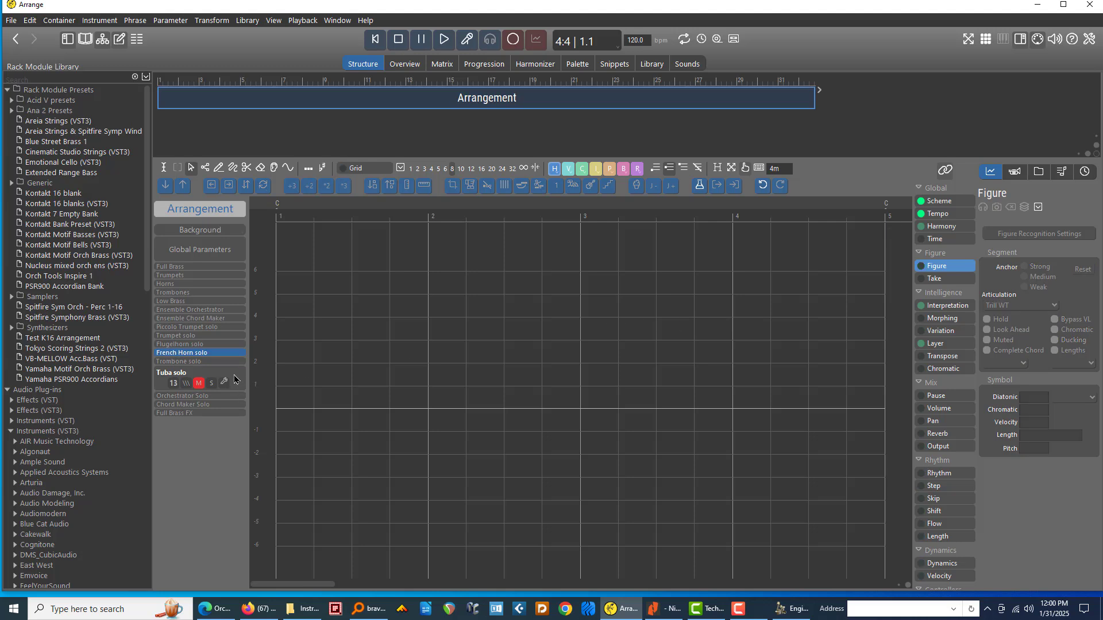
Step: Delete all notes of the Tuba solo figure
{"action": "left_click", "coordinate": [234, 379]}
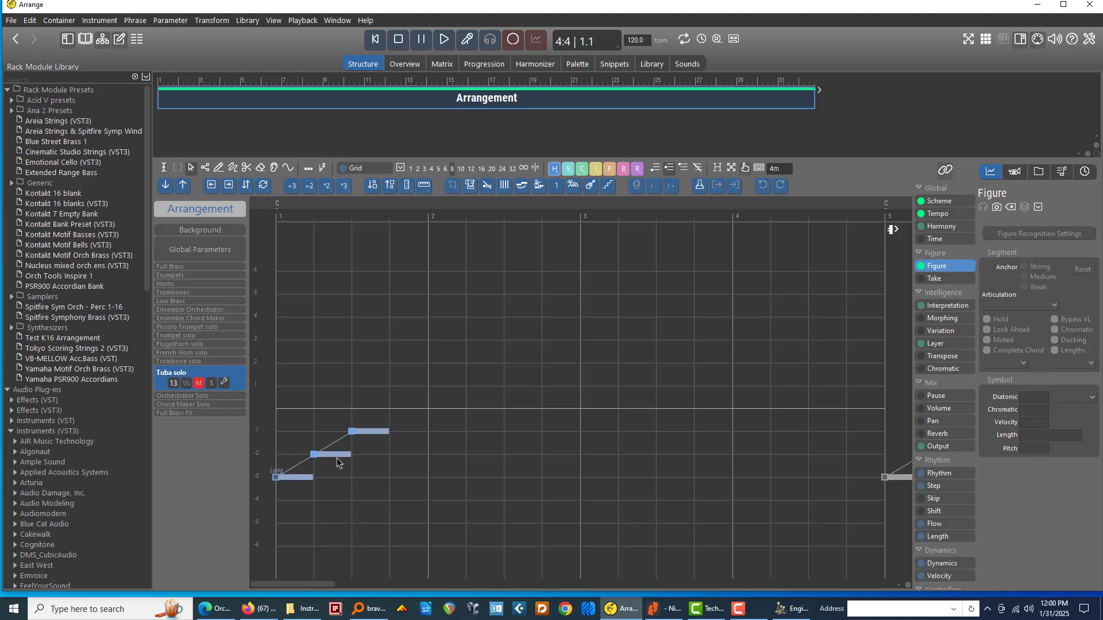
{"action": "key", "text": "ctrl+a"}
{"action": "key", "text": "Delete"}
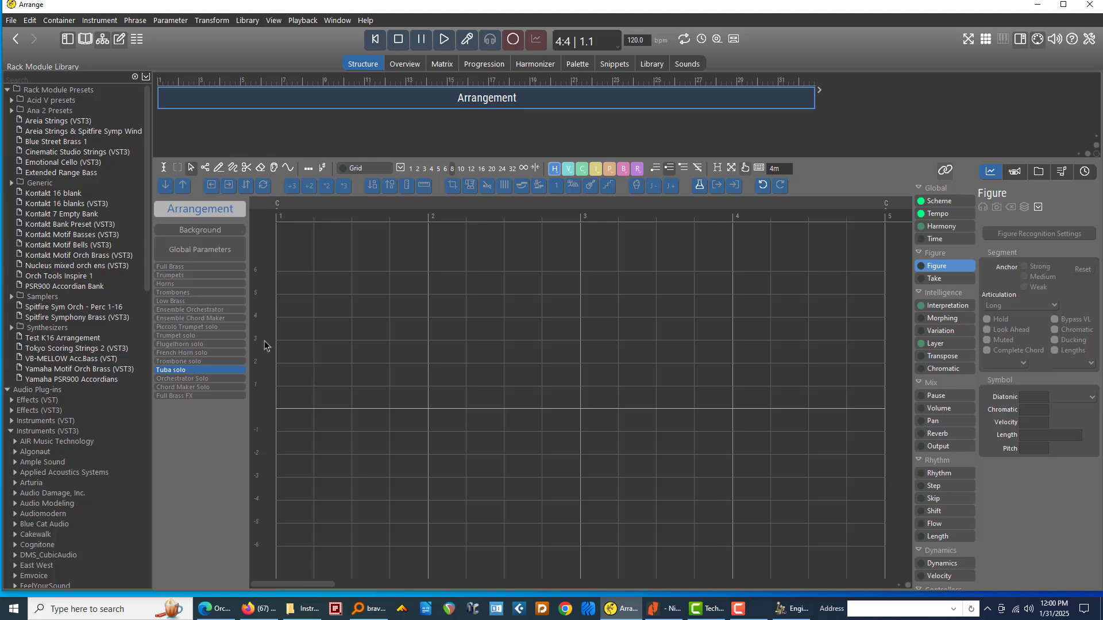
Step: Return to the overview of all instruments and open the empty French Horn solo phrase for detailed editing
{"action": "left_click", "coordinate": [201, 285]}
{"action": "double_click", "coordinate": [200, 286]}
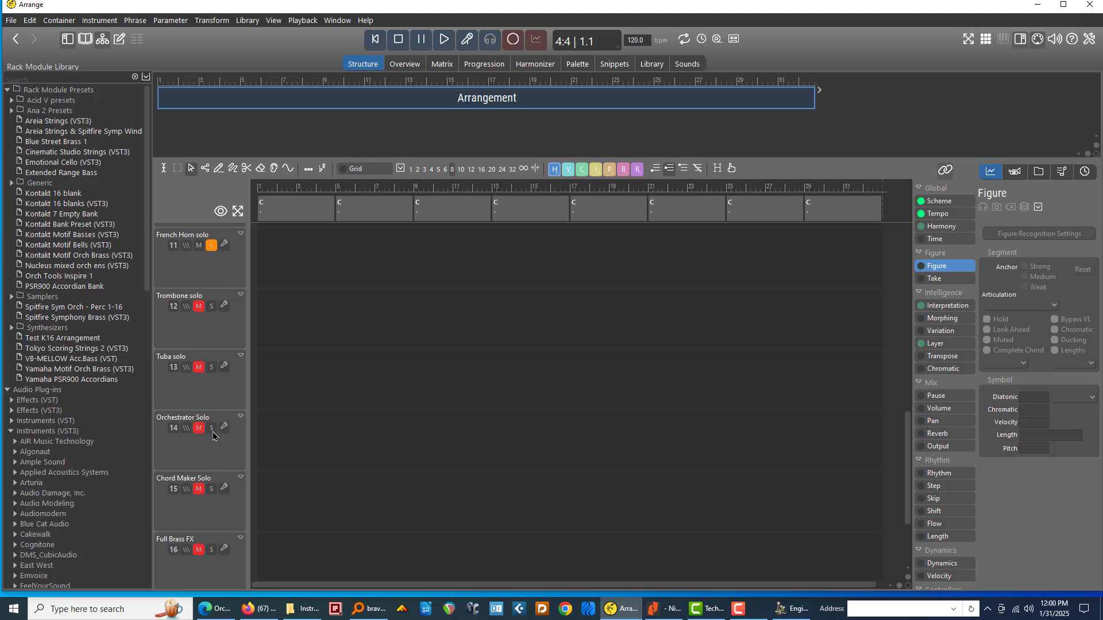
{"action": "scroll", "coordinate": [213, 435], "scroll_direction": "down", "scroll_amount": 2}
{"action": "scroll", "coordinate": [213, 436], "scroll_direction": "up", "scroll_amount": 5}
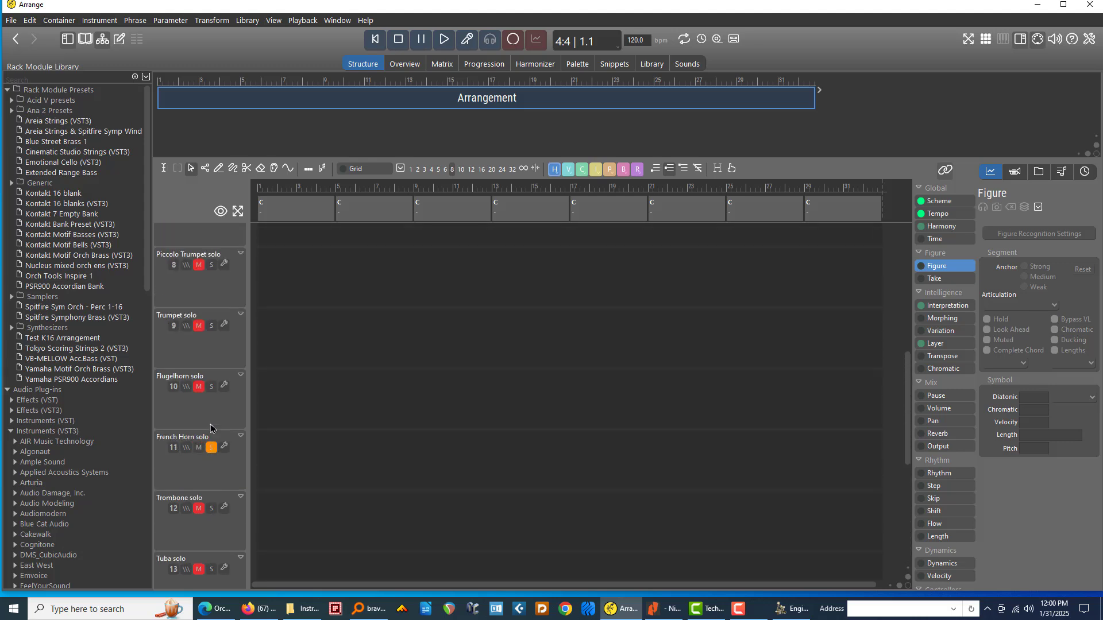
{"action": "double_click", "coordinate": [213, 431]}
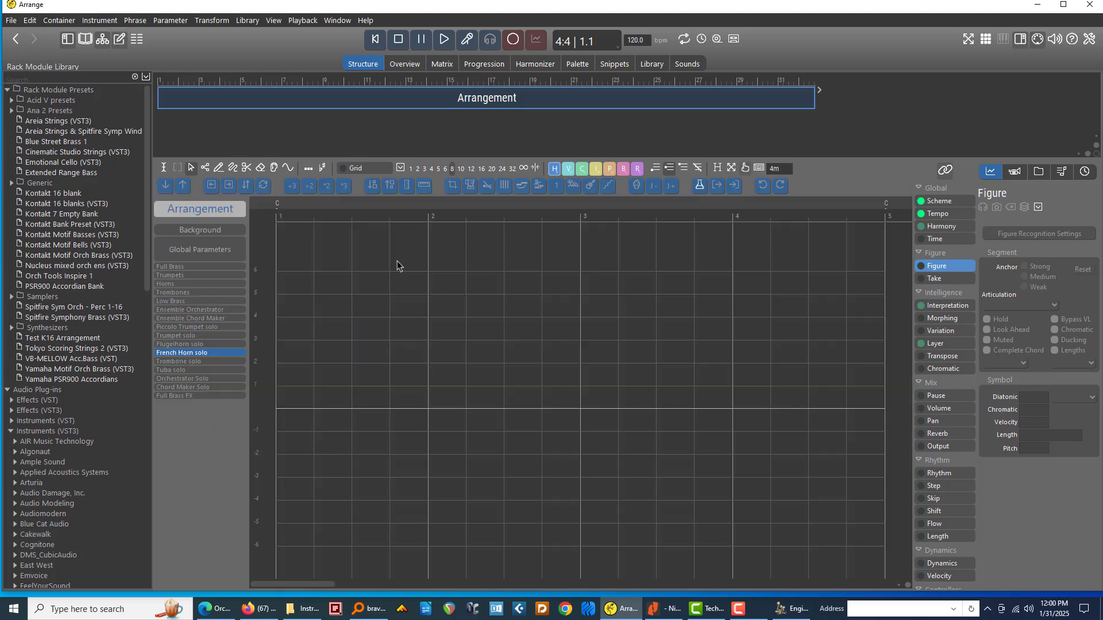
Step: Draw a rising three-note segment in bar 1 of the French Horn solo figure and give it the Legato articulation
{"action": "left_click", "coordinate": [219, 168]}
{"action": "left_click_drag", "start_coordinate": [277, 408], "coordinate": [412, 364]}
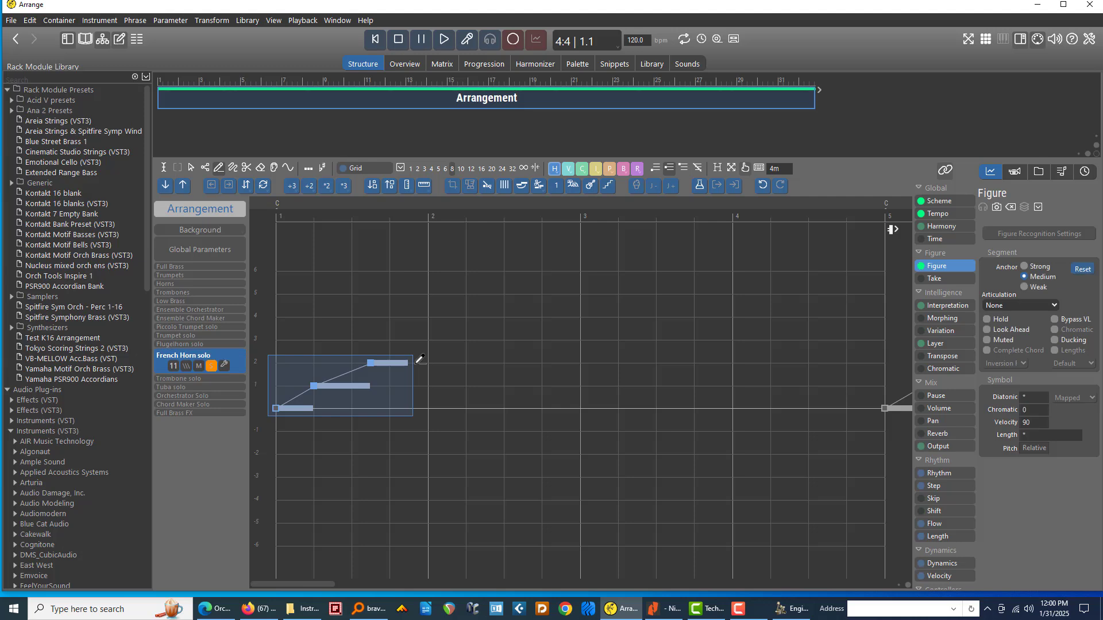
{"action": "left_click", "coordinate": [1016, 306]}
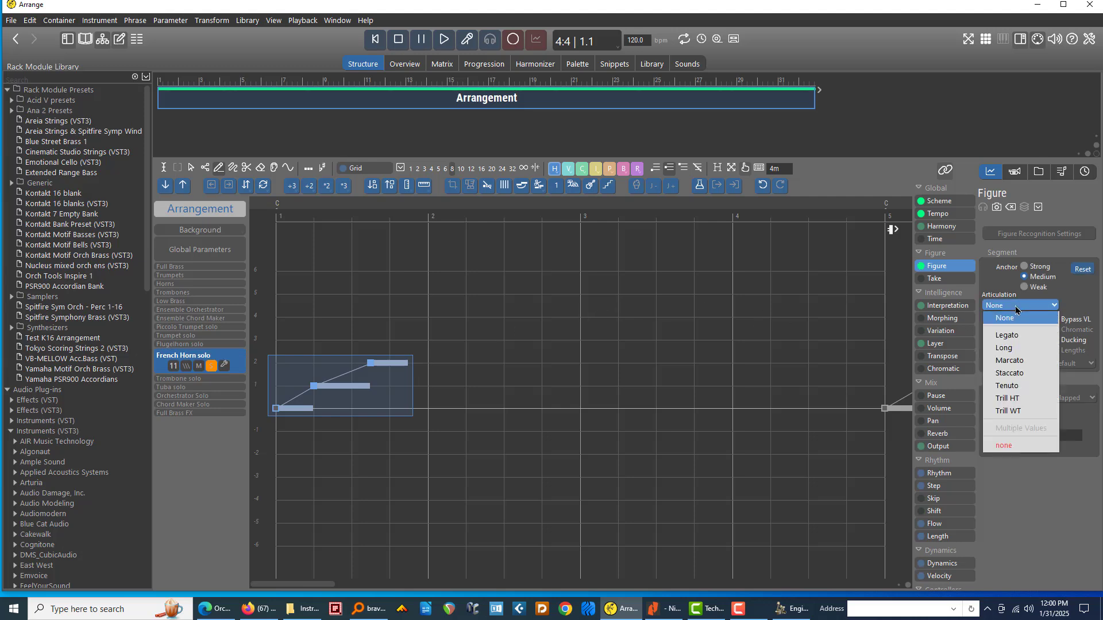
{"action": "left_click", "coordinate": [1022, 336]}
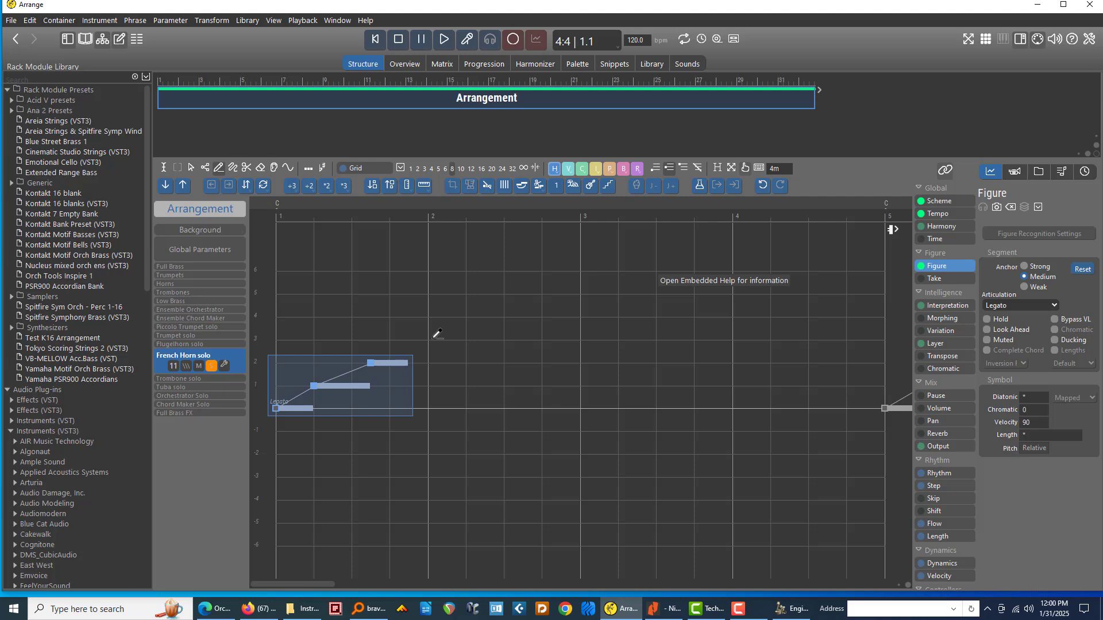
Step: Draw a separate 1/2-length note at diatonic step 3 at the start of bar 2 and give it the Trill HT articulation
{"action": "left_click_drag", "start_coordinate": [429, 340], "coordinate": [505, 344]}
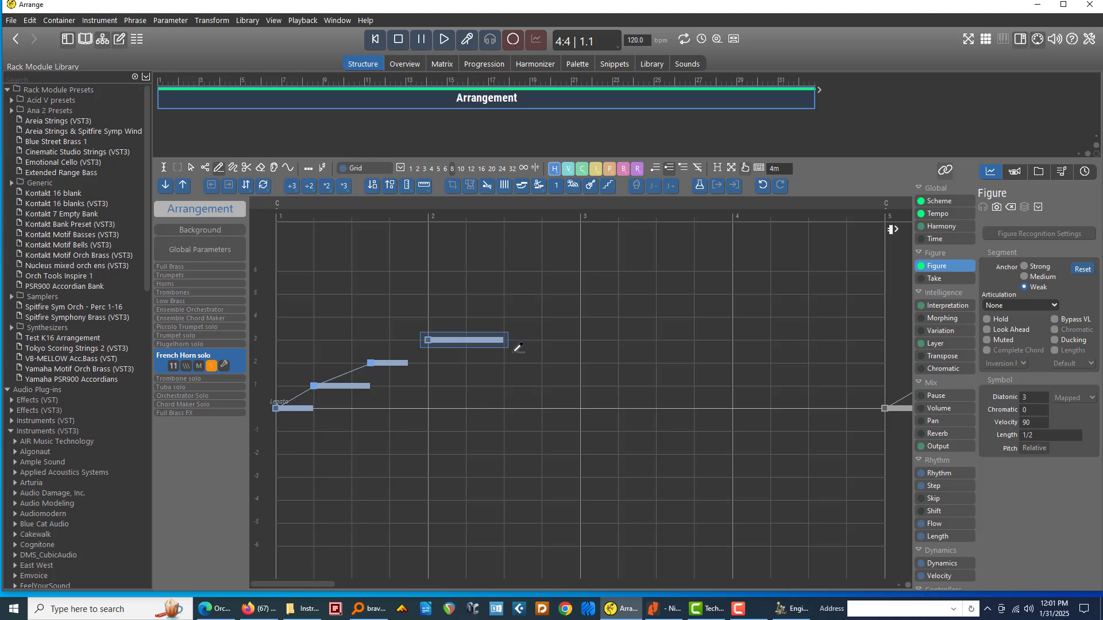
{"action": "left_click", "coordinate": [997, 308]}
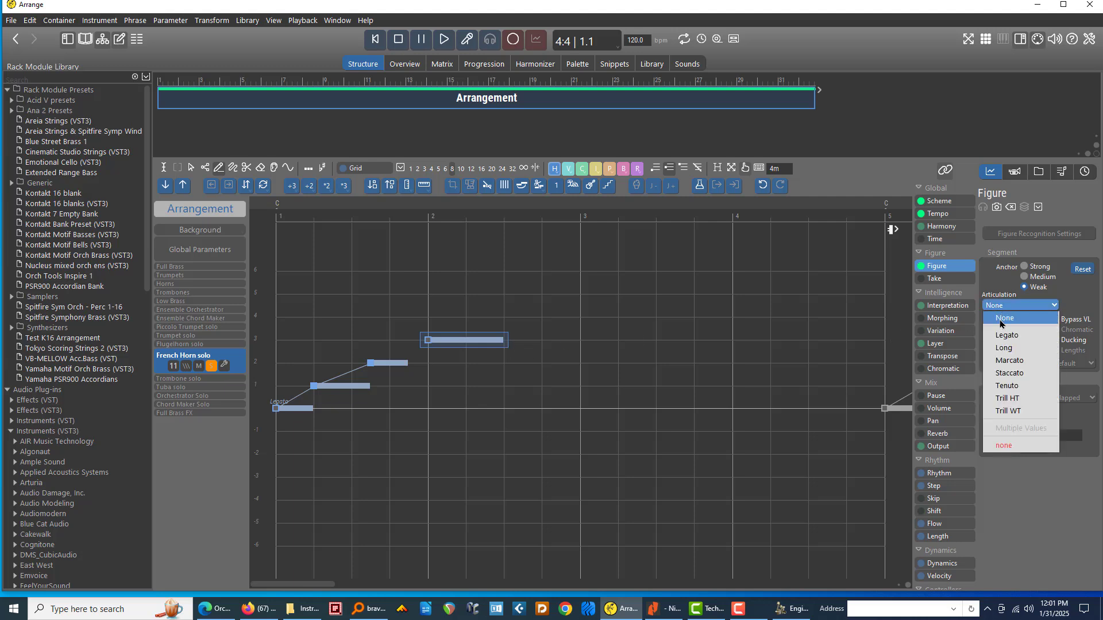
{"action": "left_click", "coordinate": [1008, 399]}
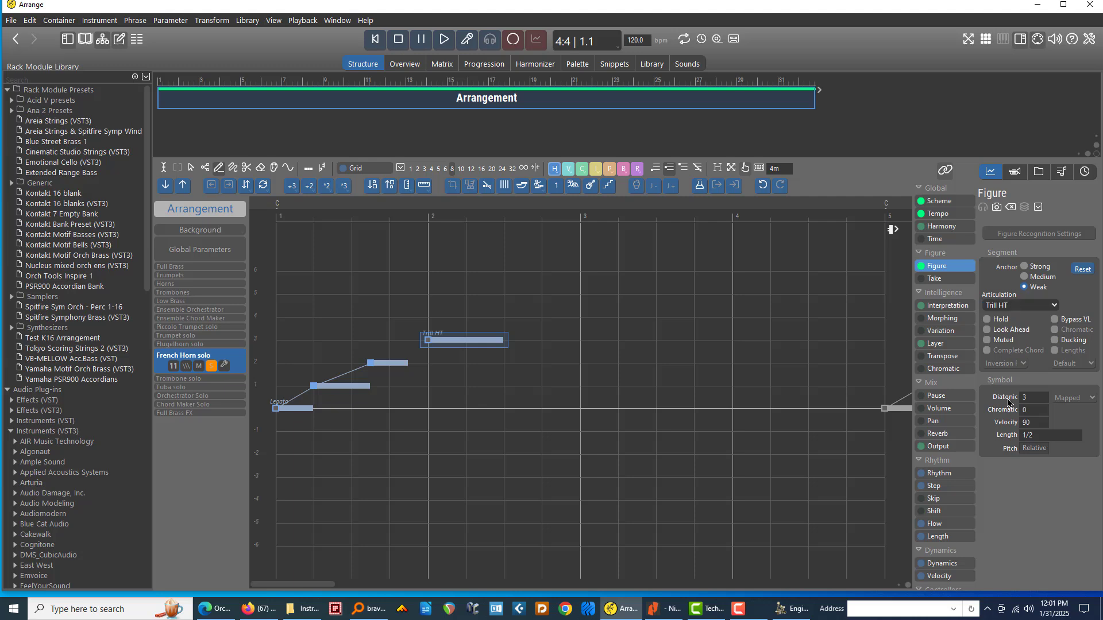
Step: Play the arrangement from the beginning to hear the Legato segment followed by the Trill HT note, and stop playback
{"action": "left_click", "coordinate": [379, 43]}
{"action": "left_click", "coordinate": [394, 42]}
{"action": "left_click", "coordinate": [443, 40]}
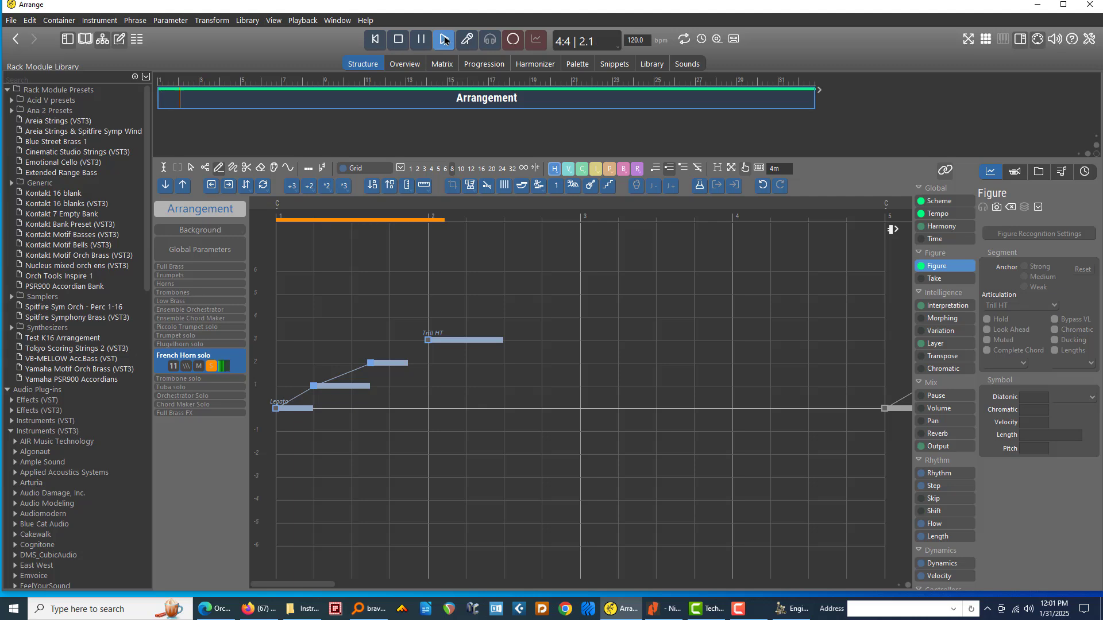
{"action": "left_click", "coordinate": [402, 45]}
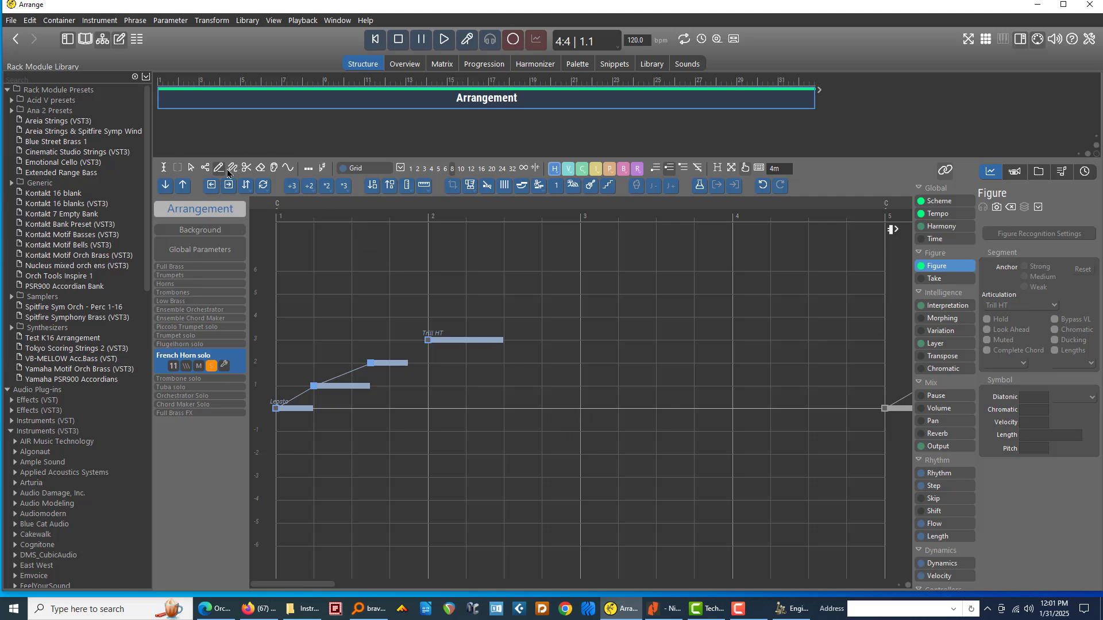
Step: Delete the Legato segment and the Trill HT note from the French Horn solo figure
{"action": "left_click", "coordinate": [191, 168]}
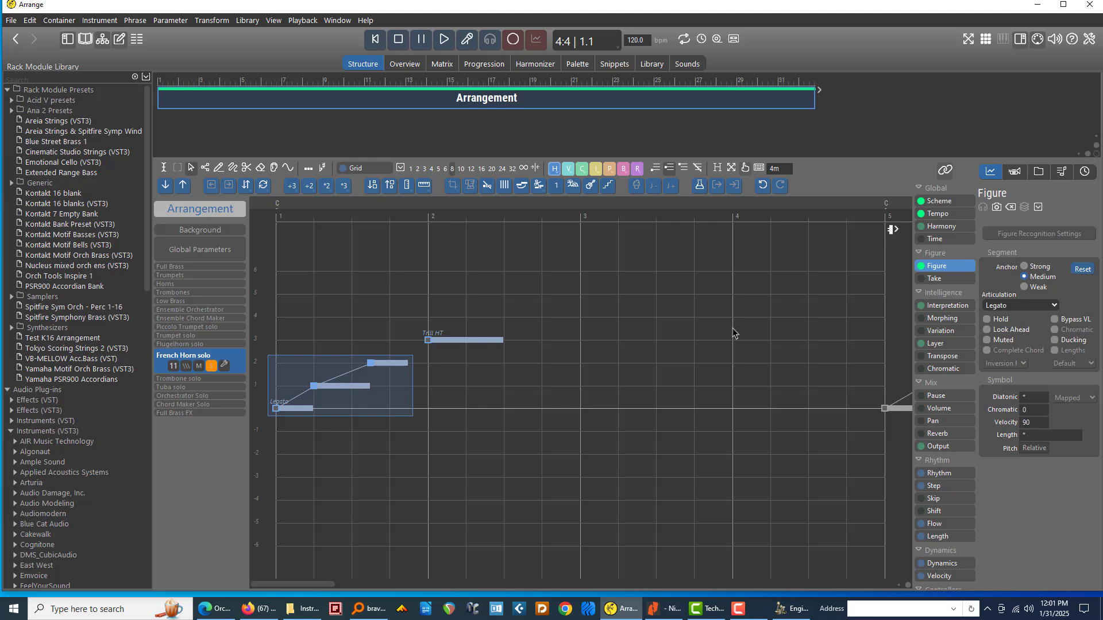
{"action": "left_click", "coordinate": [466, 342]}
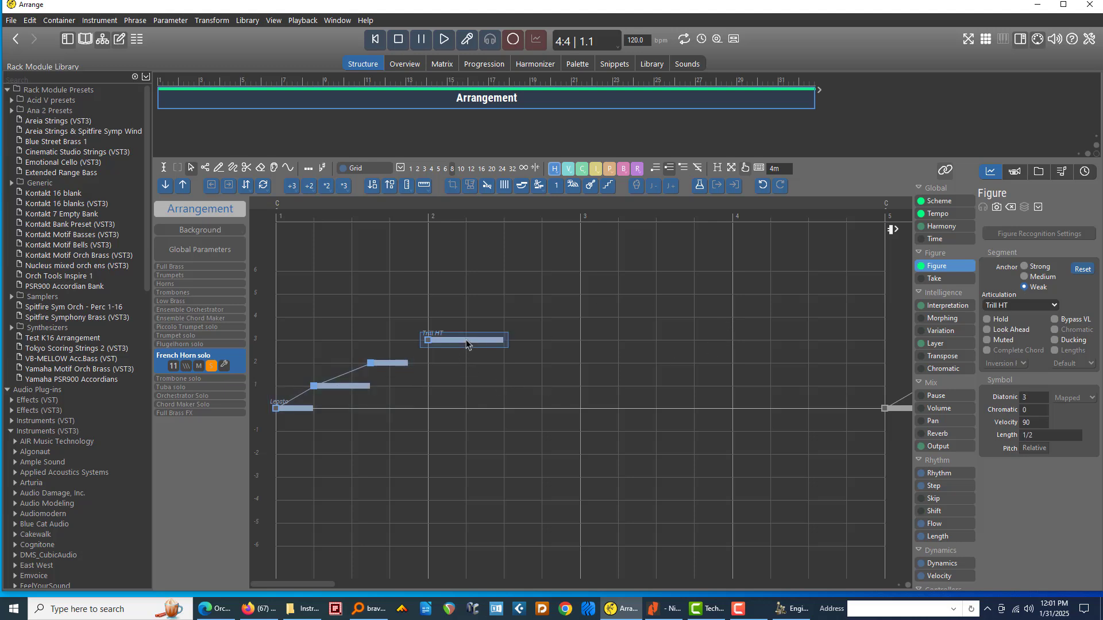
{"action": "left_click", "coordinate": [298, 411]}
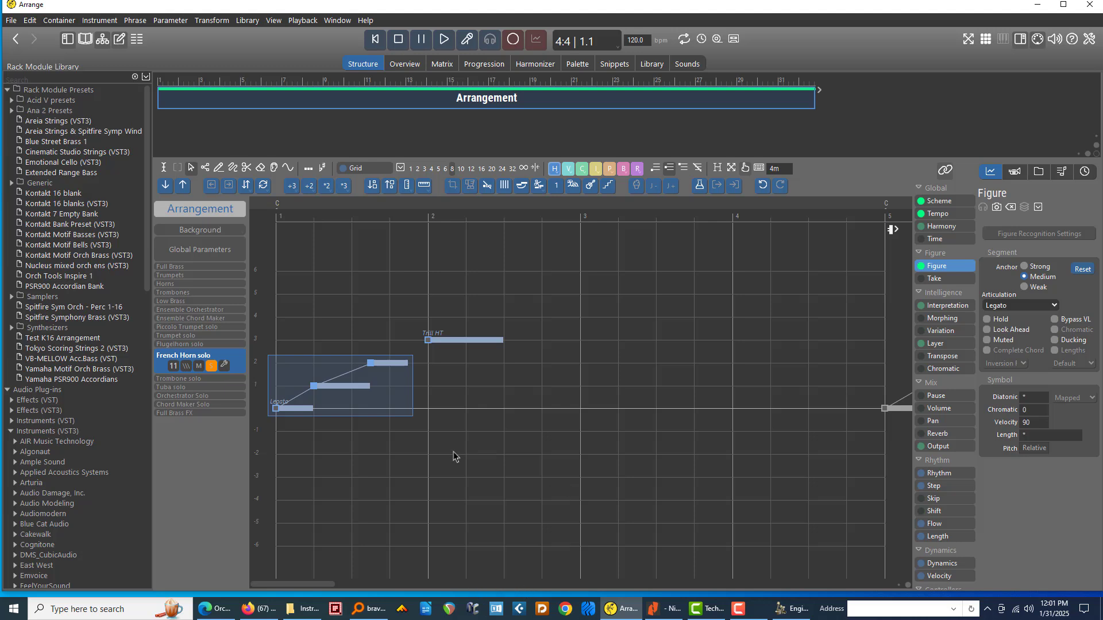
{"action": "key", "text": "Delete"}
{"action": "left_click", "coordinate": [472, 343]}
{"action": "key", "text": "Delete"}
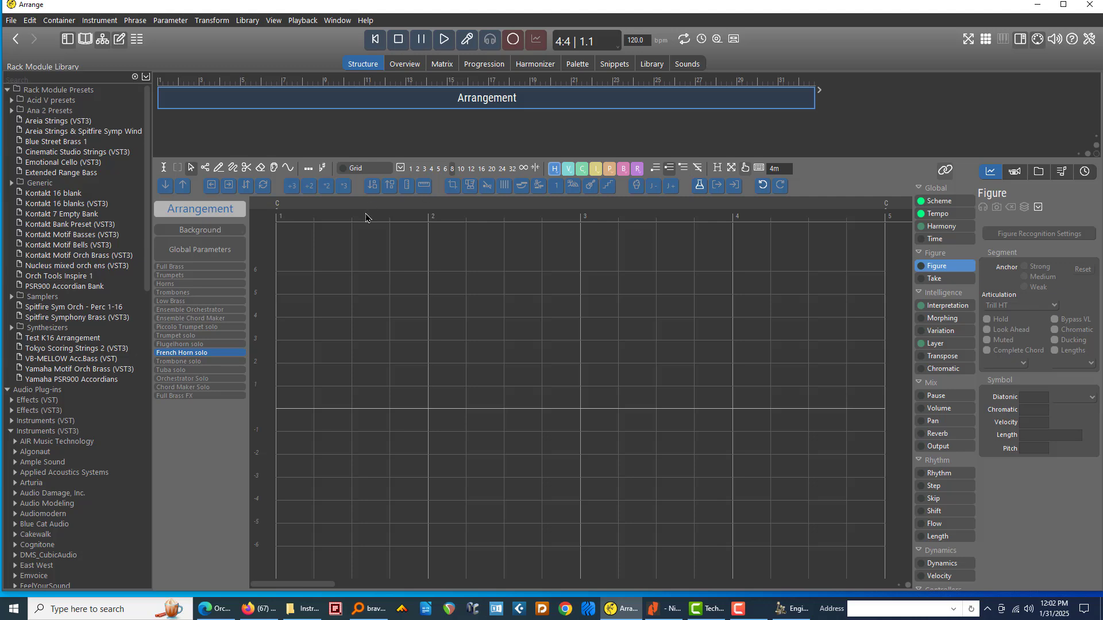
Step: Return to the overview of all instruments and examine the sound settings of Ensemble Orchestrator and Ensemble Chord Maker
{"action": "double_click", "coordinate": [211, 267]}
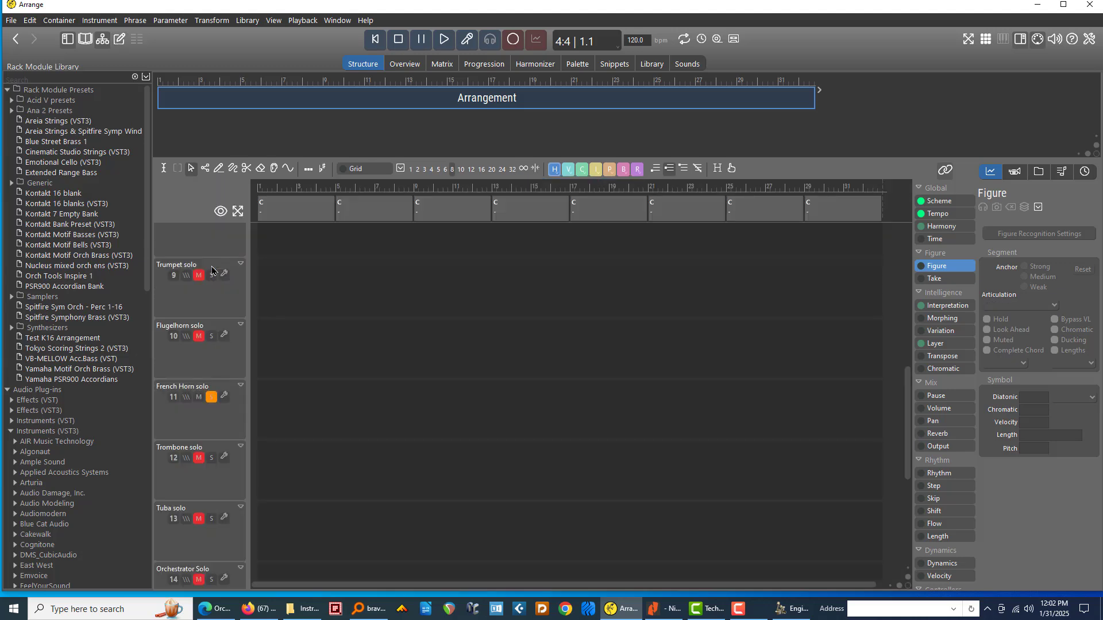
{"action": "scroll", "coordinate": [341, 329], "scroll_direction": "down", "scroll_amount": 11}
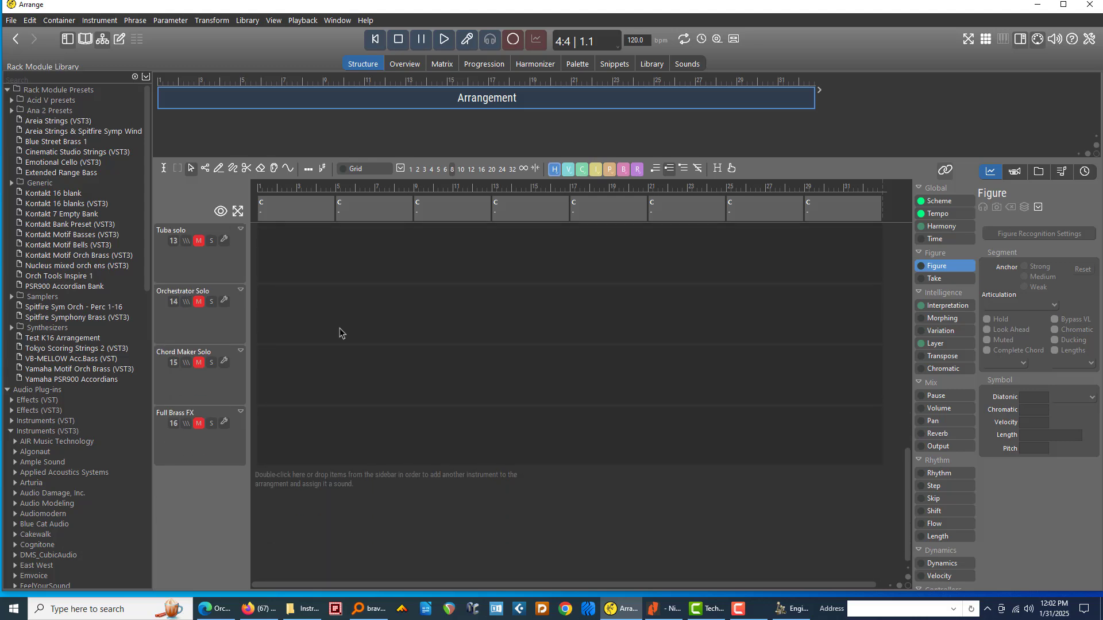
{"action": "scroll", "coordinate": [340, 329], "scroll_direction": "up", "scroll_amount": 6}
{"action": "scroll", "coordinate": [339, 329], "scroll_direction": "up", "scroll_amount": 5}
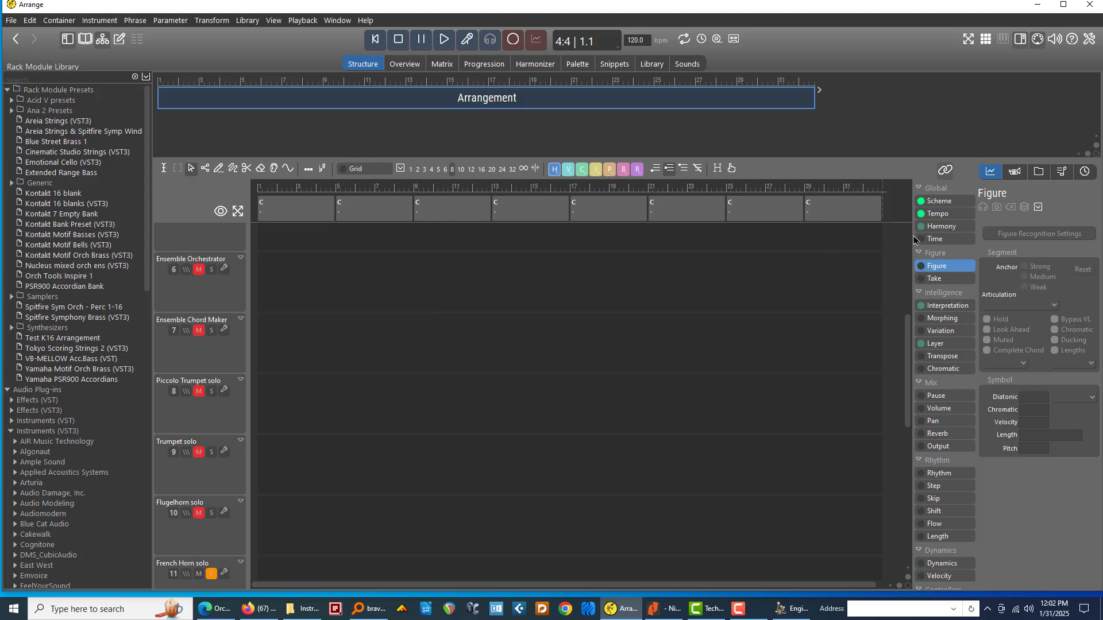
{"action": "left_click", "coordinate": [240, 292]}
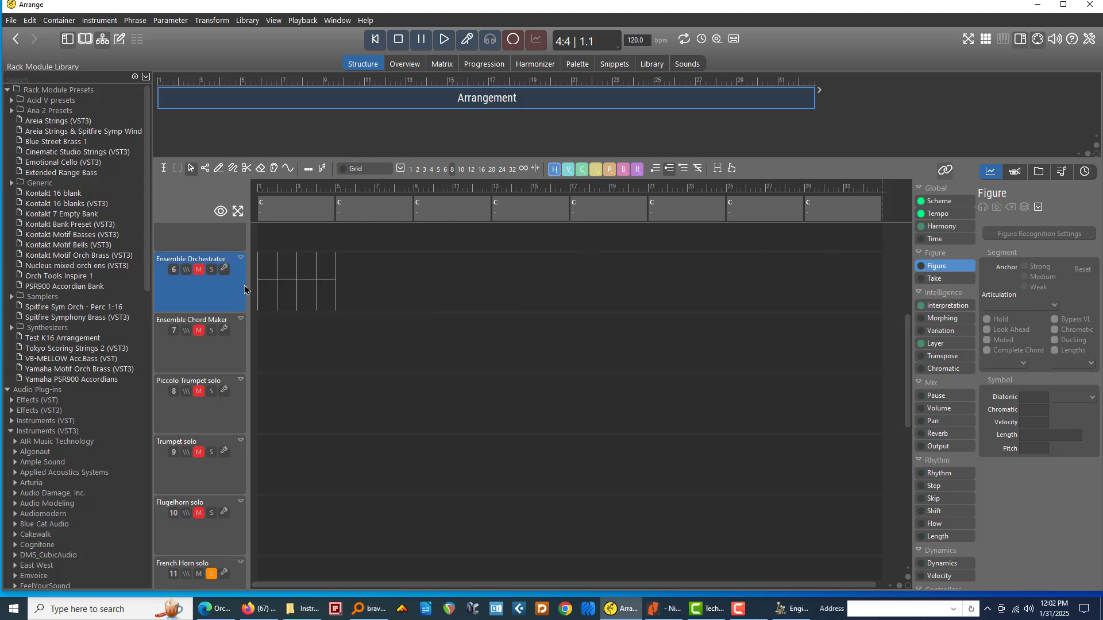
{"action": "left_click", "coordinate": [1014, 172]}
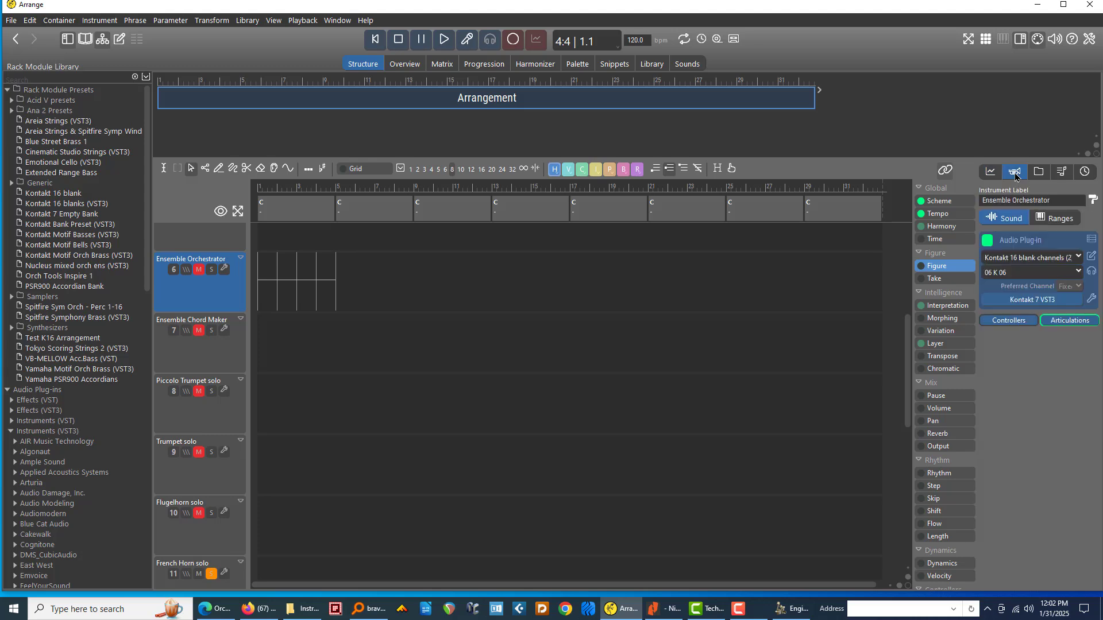
{"action": "left_click", "coordinate": [227, 361]}
{"action": "left_click", "coordinate": [236, 298], "text": "ctrl"}
{"action": "left_click", "coordinate": [236, 298]}
{"action": "left_click", "coordinate": [230, 361]}
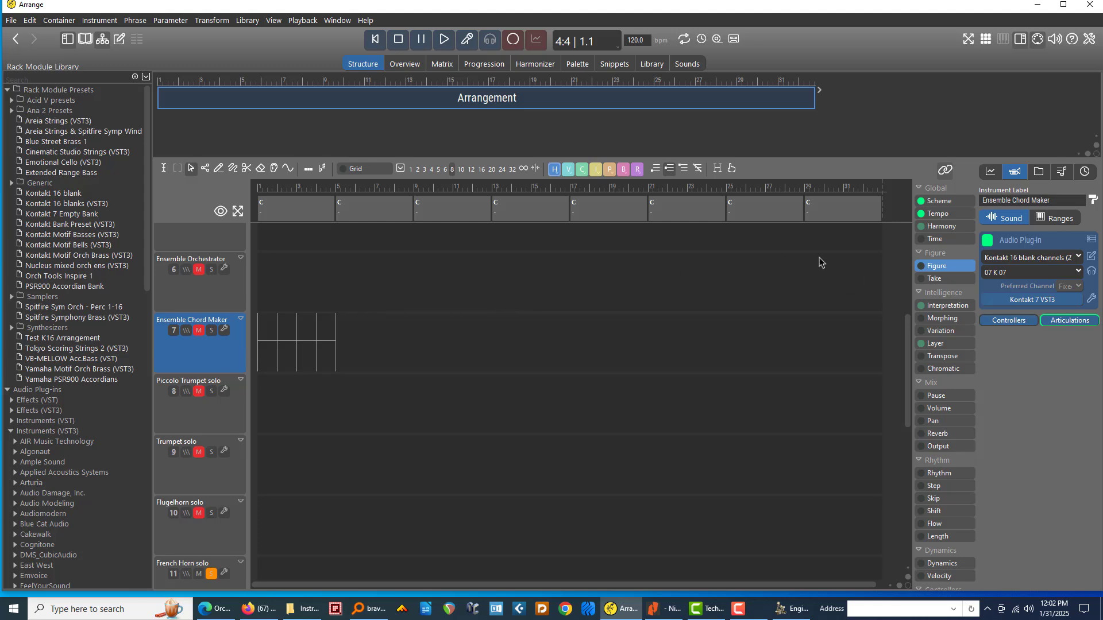
Step: Save the Kontakt rack module as a preset named Bravura Scoring Brass, including the current instrument properties
{"action": "left_click", "coordinate": [690, 65]}
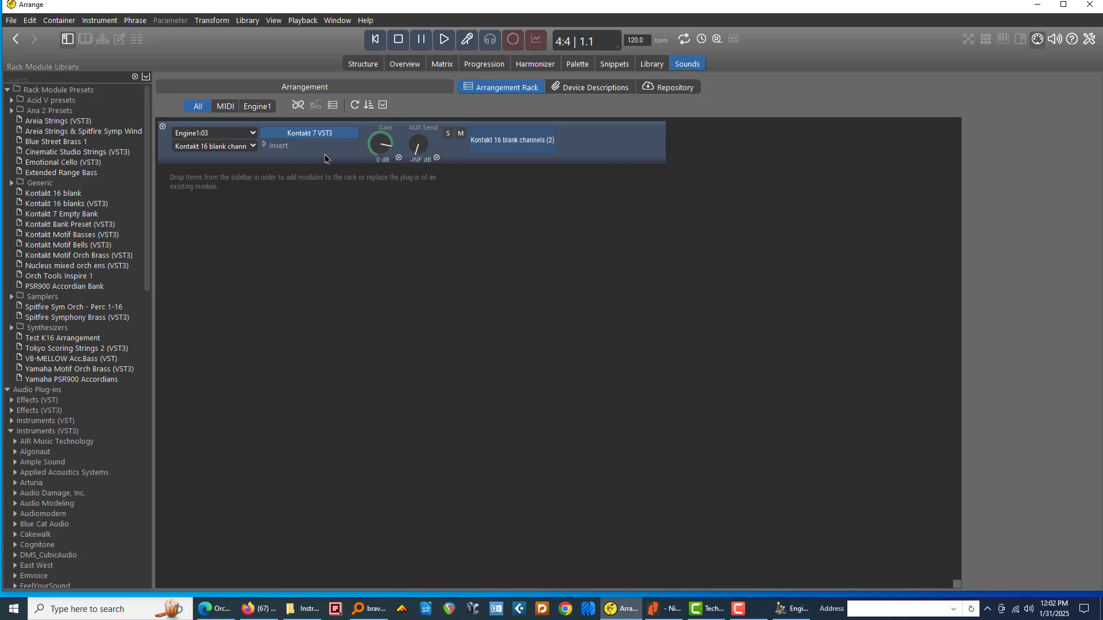
{"action": "mouse_move", "coordinate": [310, 138]}
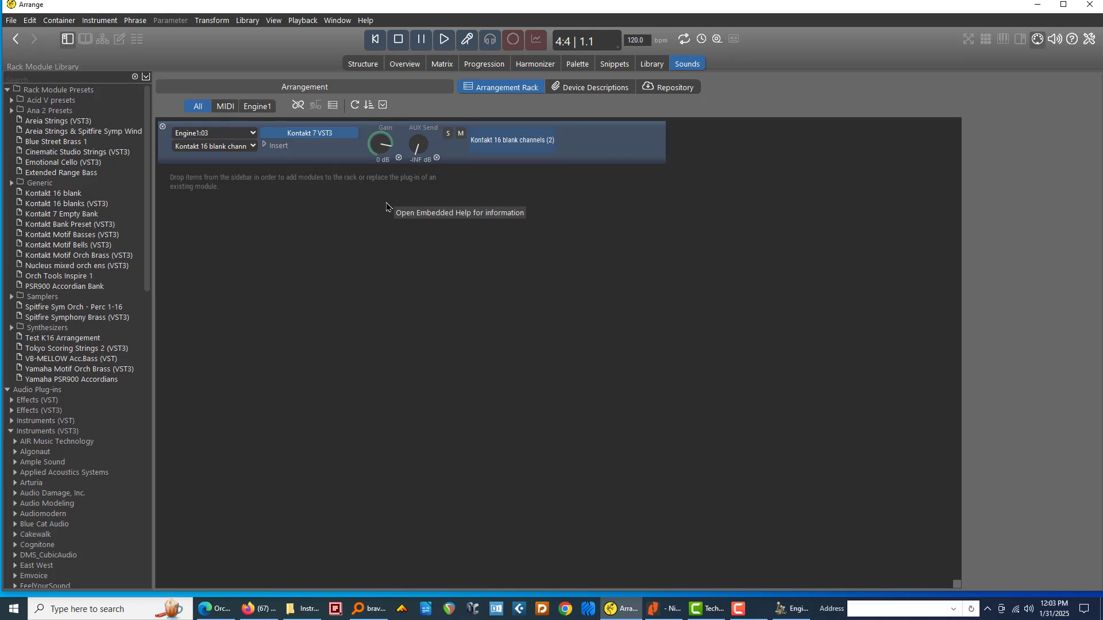
{"action": "mouse_move", "coordinate": [274, 136]}
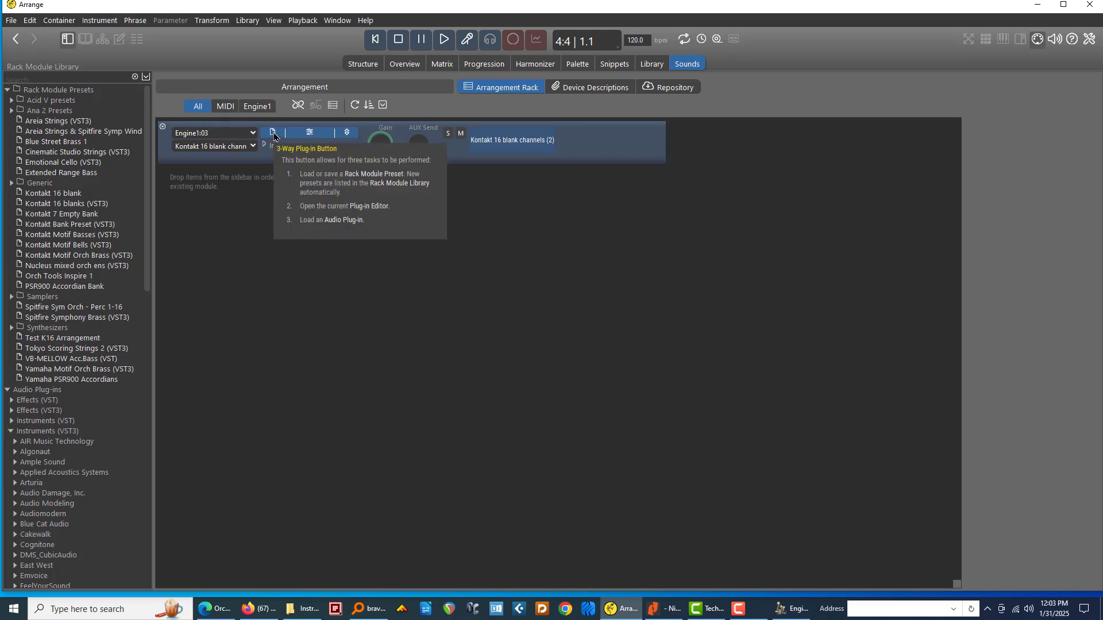
{"action": "left_click", "coordinate": [274, 136]}
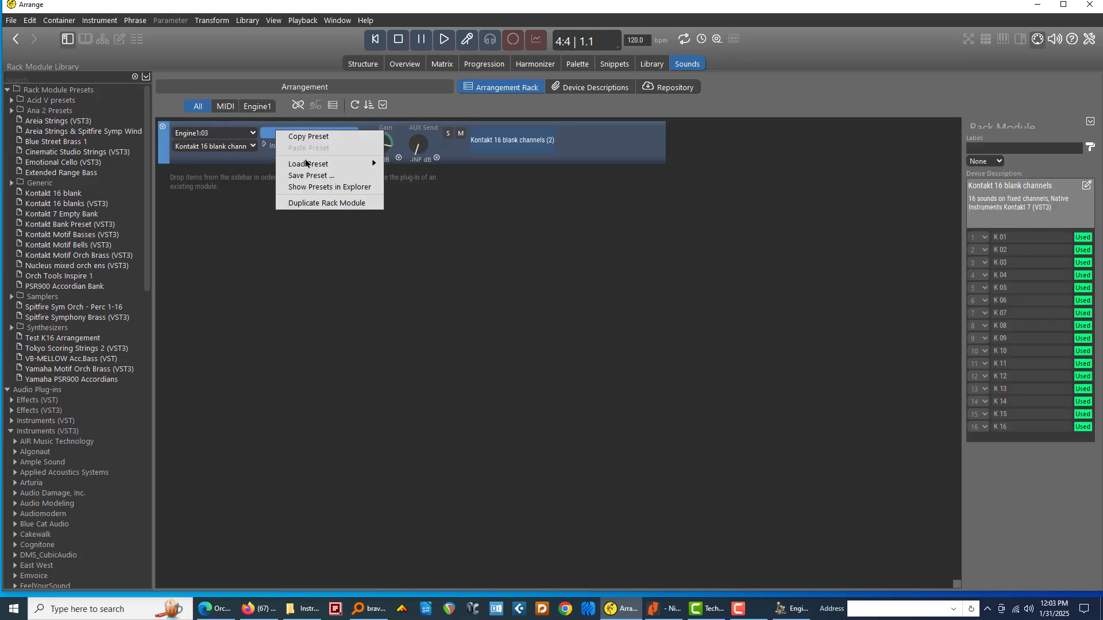
{"action": "left_click", "coordinate": [313, 176]}
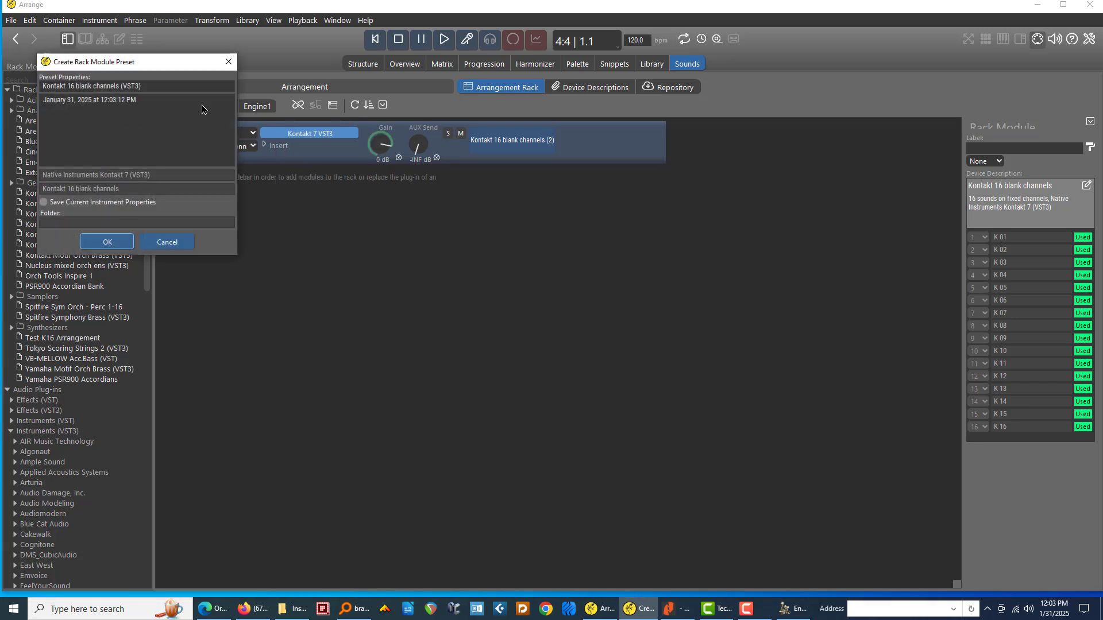
{"action": "left_click_drag", "start_coordinate": [161, 70], "coordinate": [254, 156]}
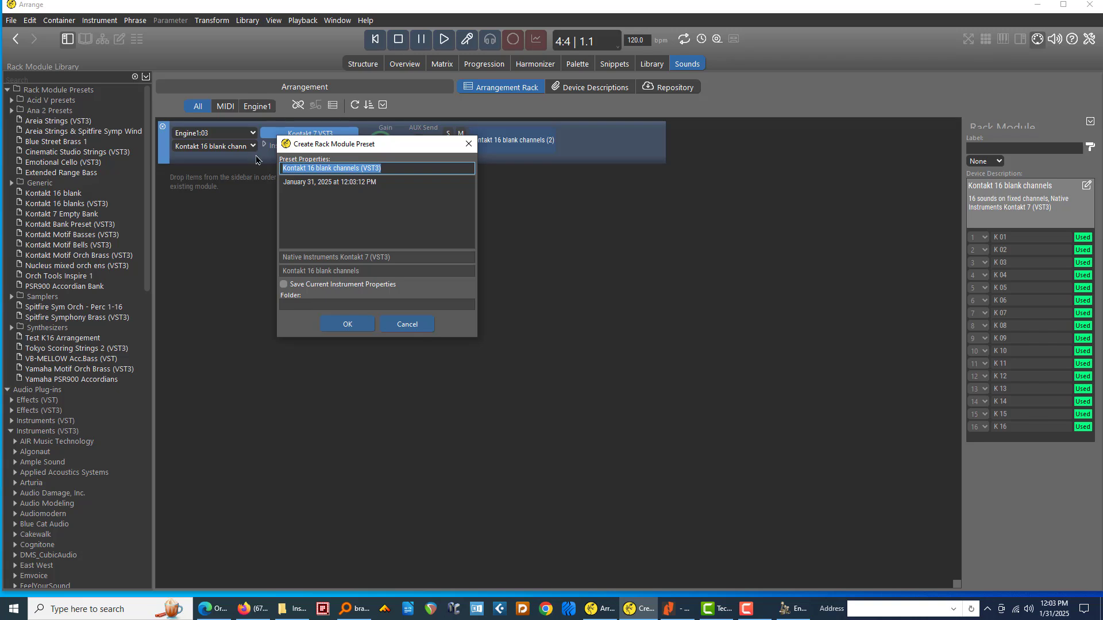
{"action": "type", "text": "Bravura Scoring Brass"}
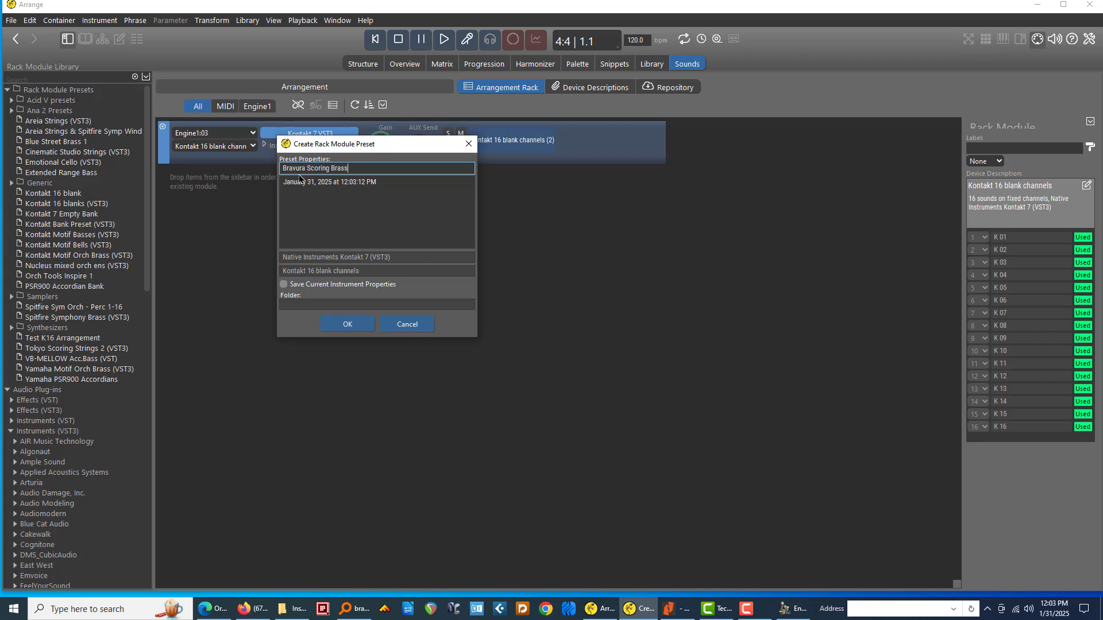
{"action": "left_click", "coordinate": [284, 285]}
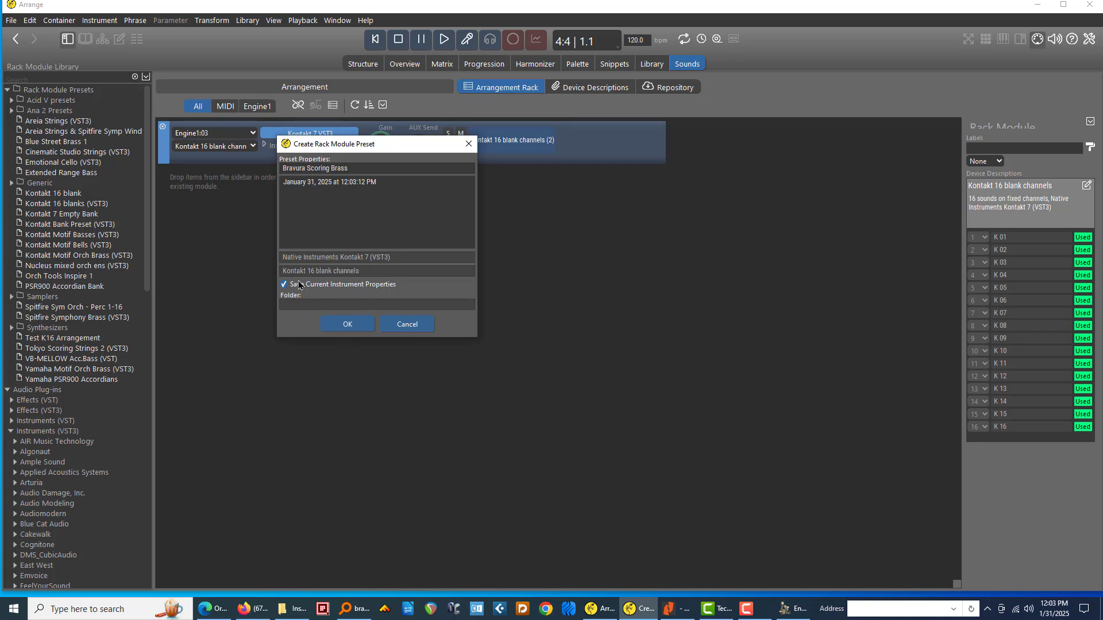
{"action": "left_click", "coordinate": [350, 328]}
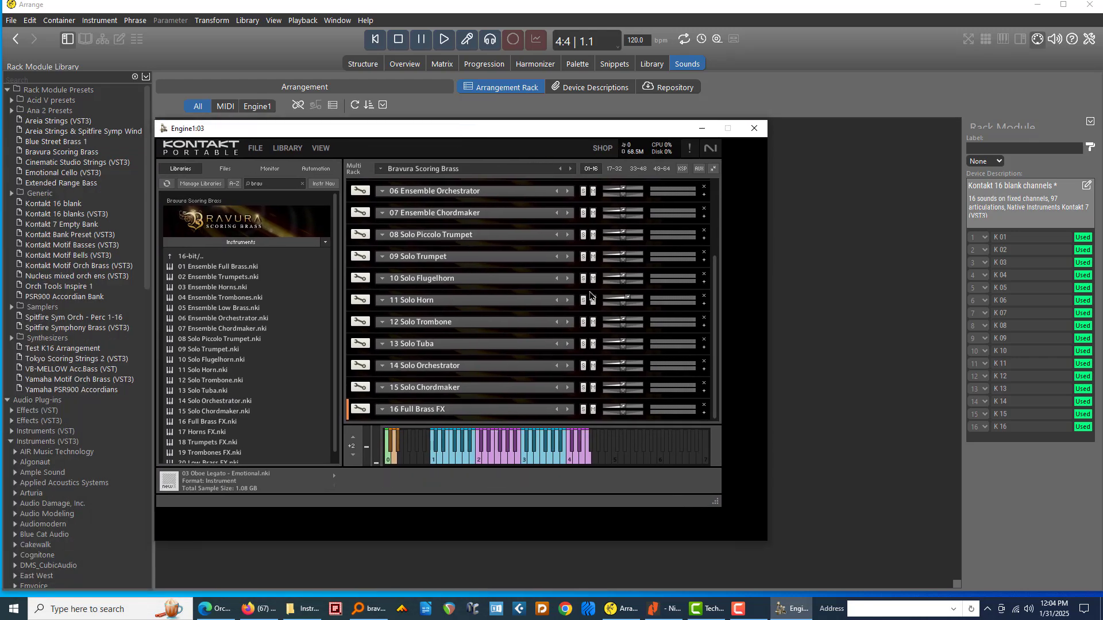
Step: Purge all samples from all Kontakt instances and move the plug-in window off the arrangement rack
{"action": "left_click", "coordinate": [255, 151]}
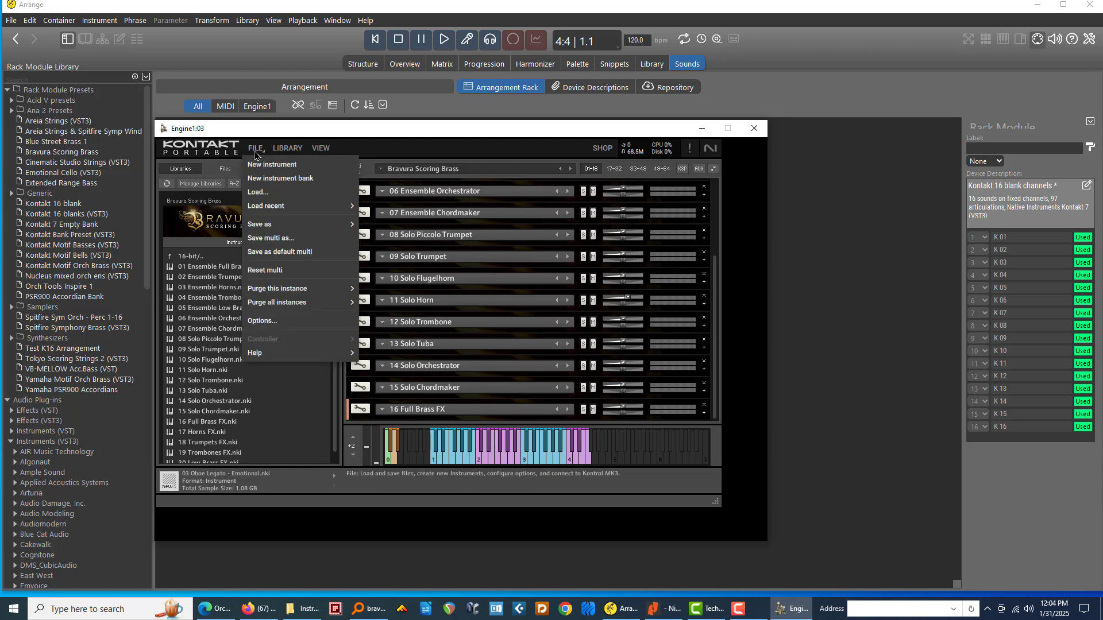
{"action": "mouse_move", "coordinate": [276, 302]}
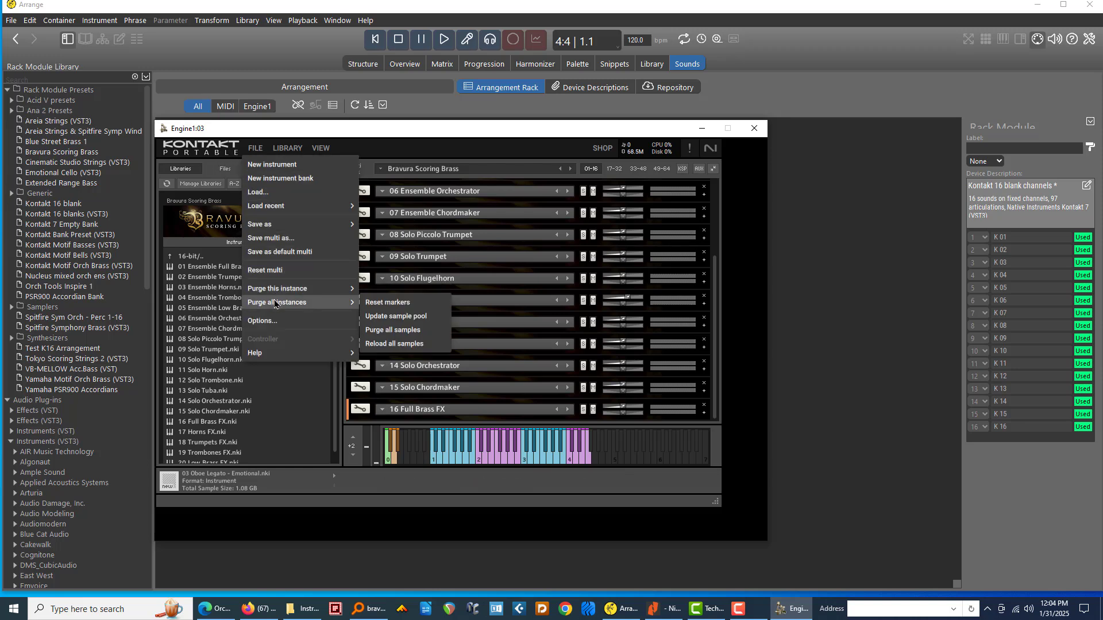
{"action": "left_click", "coordinate": [382, 330]}
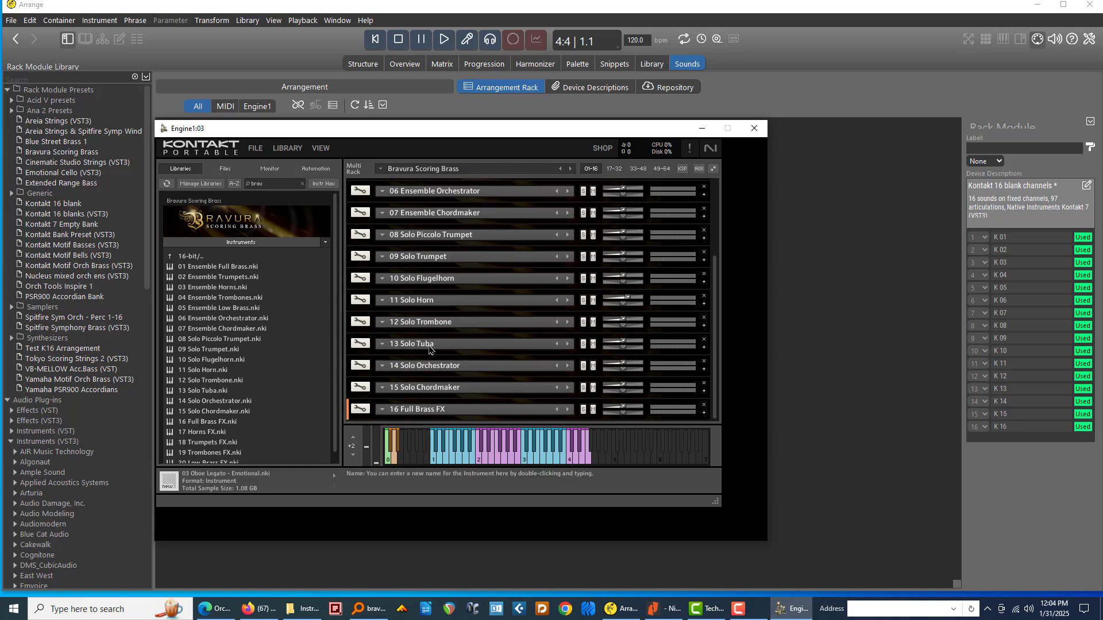
{"action": "left_click_drag", "start_coordinate": [344, 131], "coordinate": [350, 131]}
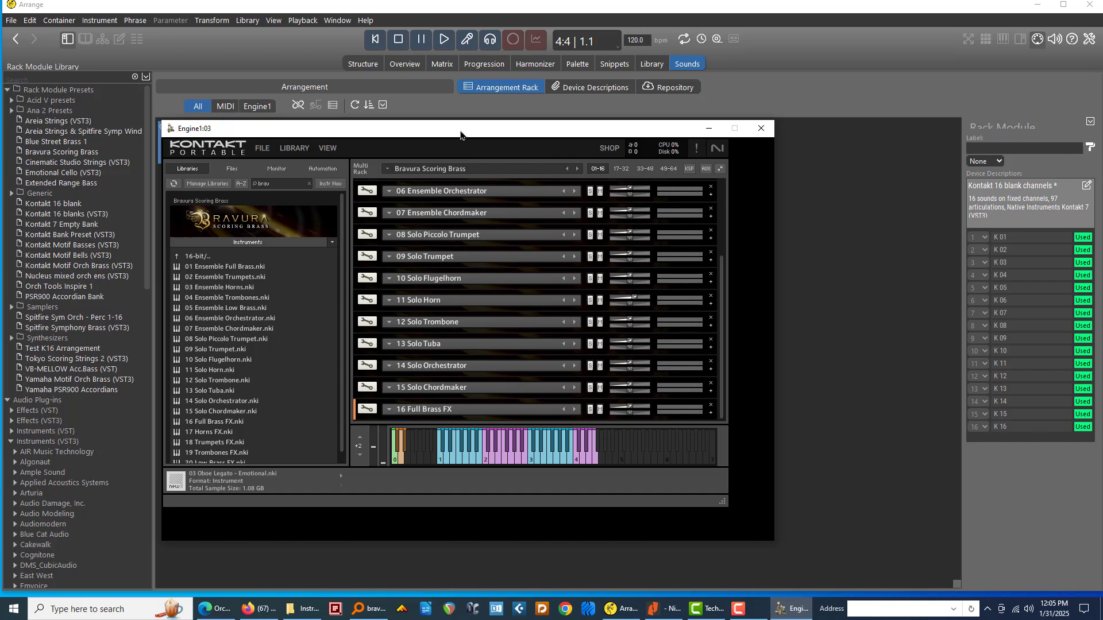
{"action": "left_click_drag", "start_coordinate": [459, 132], "coordinate": [0, 124]}
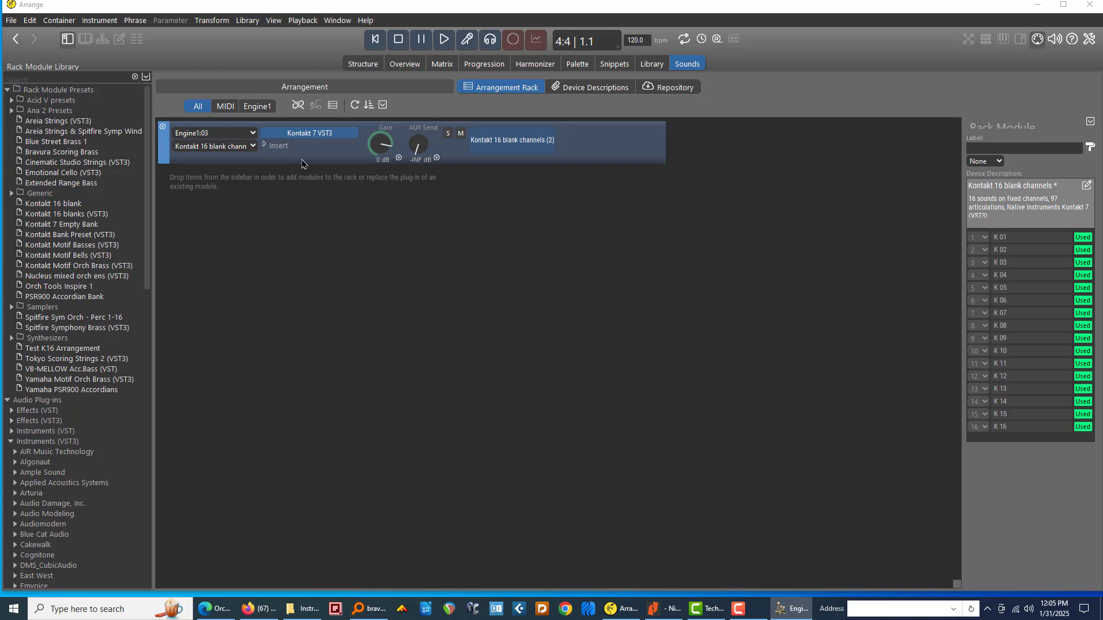
Step: Label the Kontakt rack module Bravura Scoring Brass and give its label a bright orange colour
{"action": "left_click", "coordinate": [491, 140]}
{"action": "left_click", "coordinate": [998, 149]}
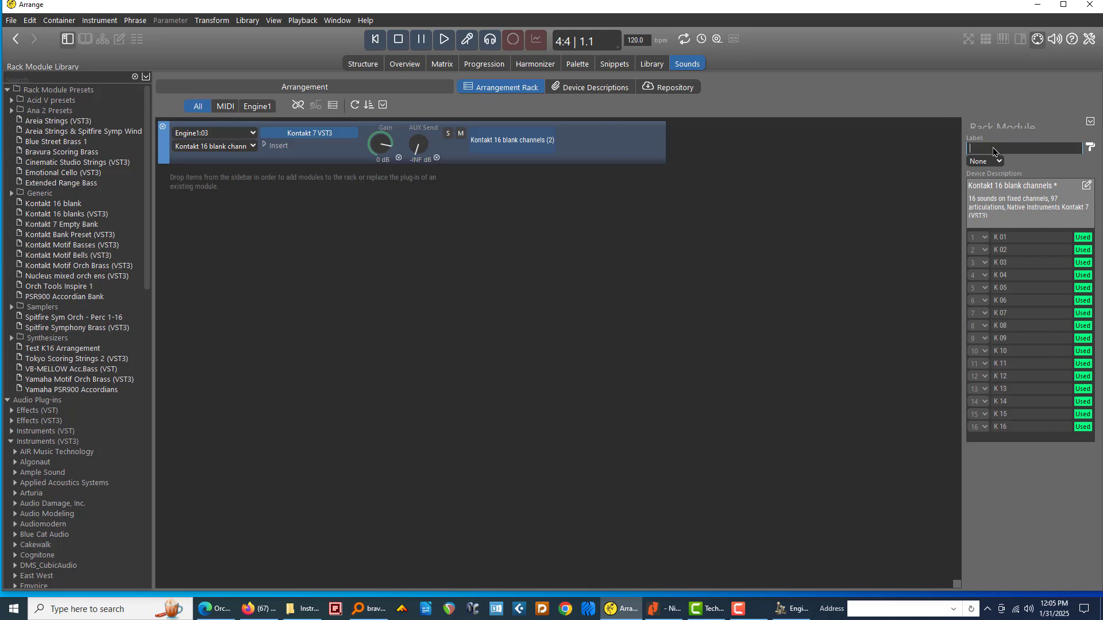
{"action": "type", "text": "Bravura Scoring Brass"}
{"action": "key", "text": "Return"}
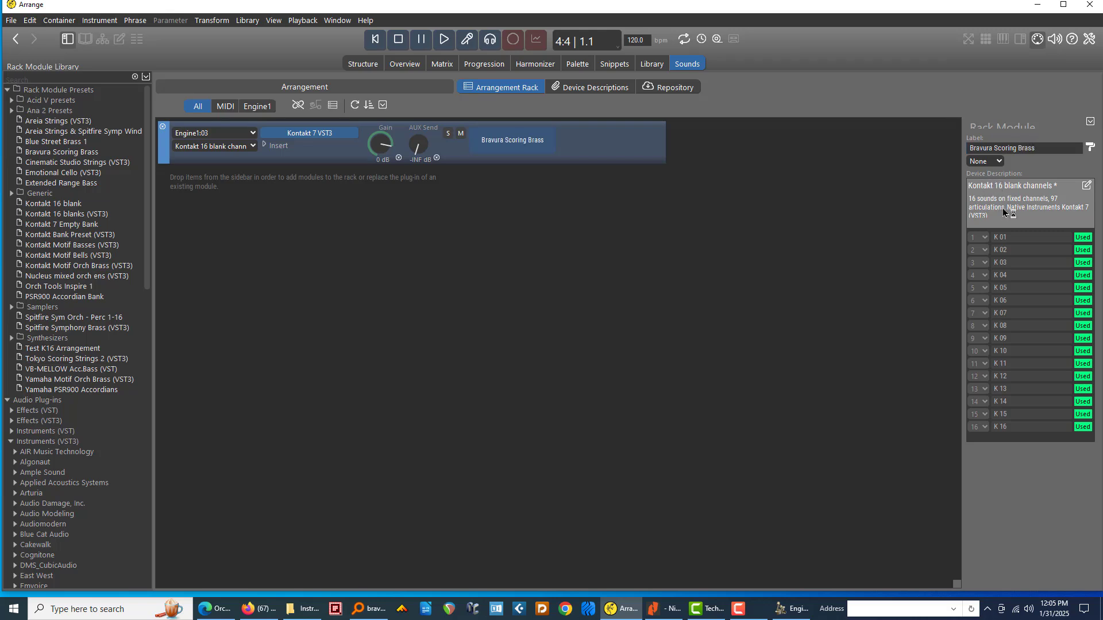
{"action": "left_click", "coordinate": [1090, 150]}
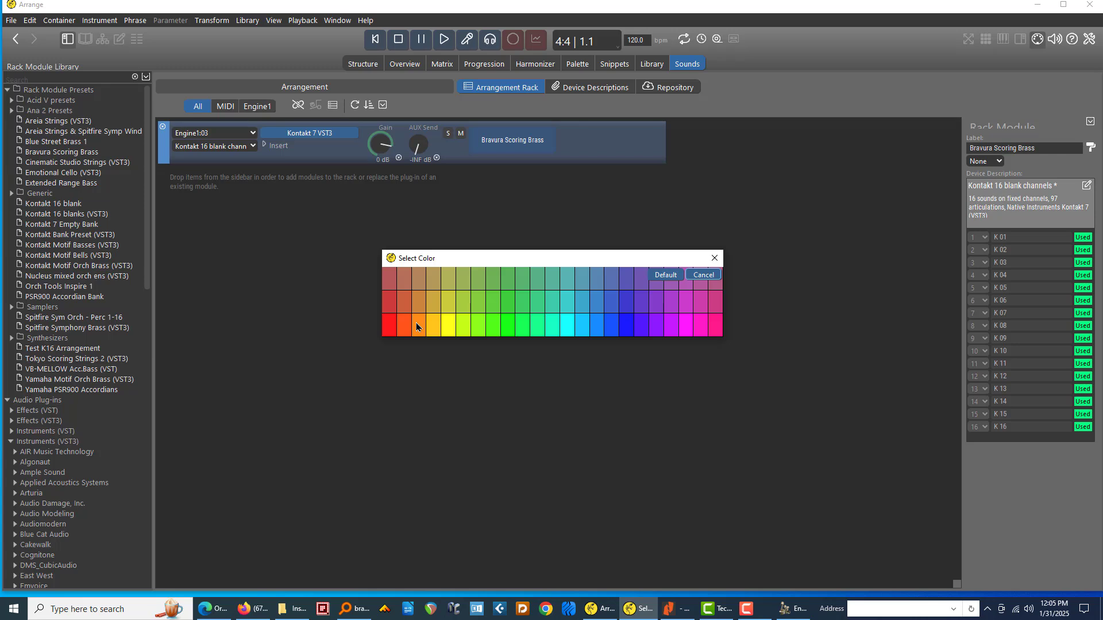
{"action": "left_click", "coordinate": [420, 324]}
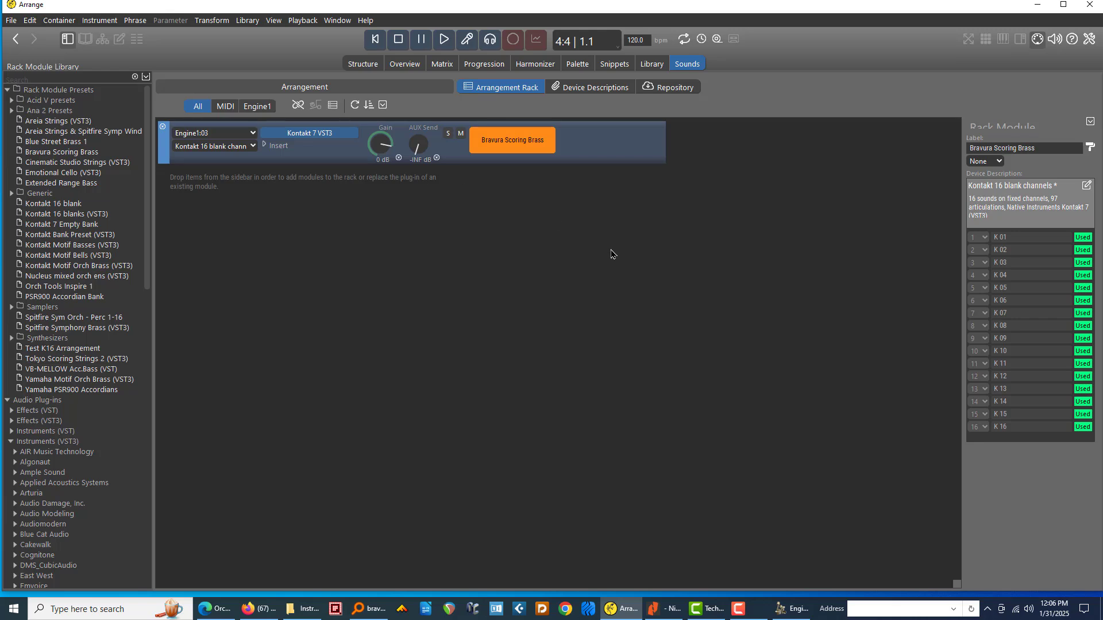
Step: Return to the arrangement structure and turn off soloing on the French Horn solo instrument
{"action": "left_click", "coordinate": [362, 66]}
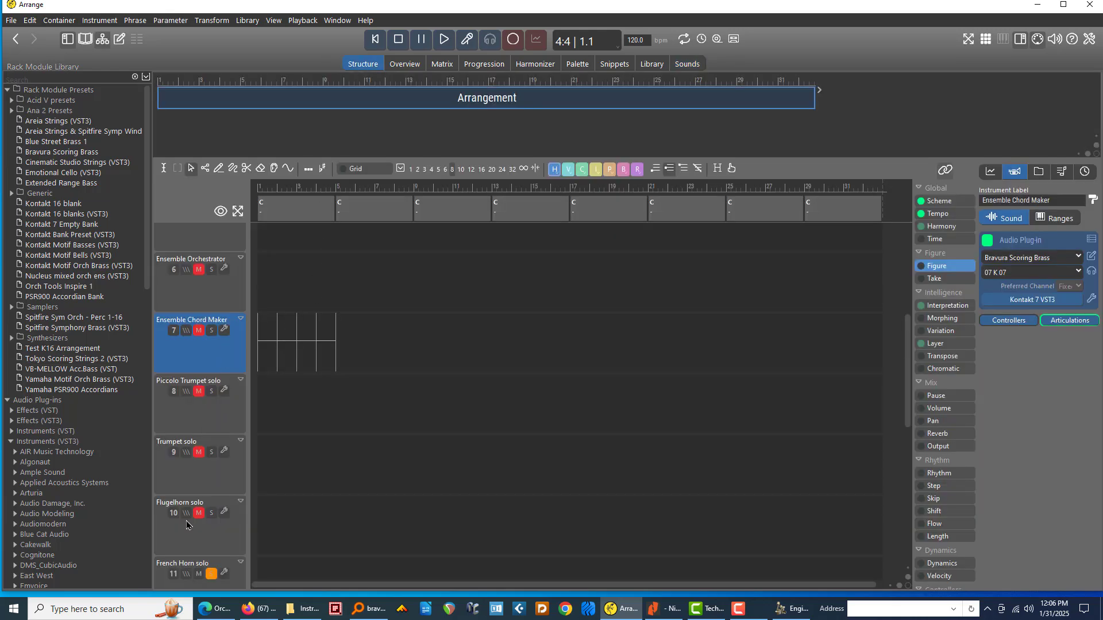
{"action": "left_click", "coordinate": [210, 573]}
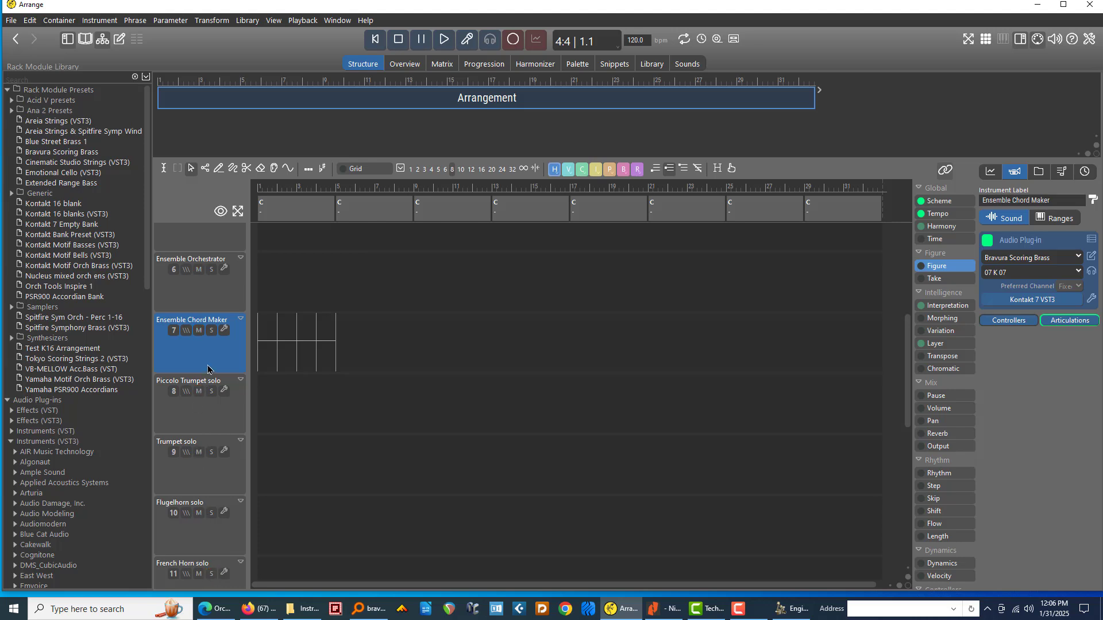
{"action": "scroll", "coordinate": [207, 375], "scroll_direction": "down", "scroll_amount": 2}
{"action": "scroll", "coordinate": [210, 379], "scroll_direction": "up", "scroll_amount": 3}
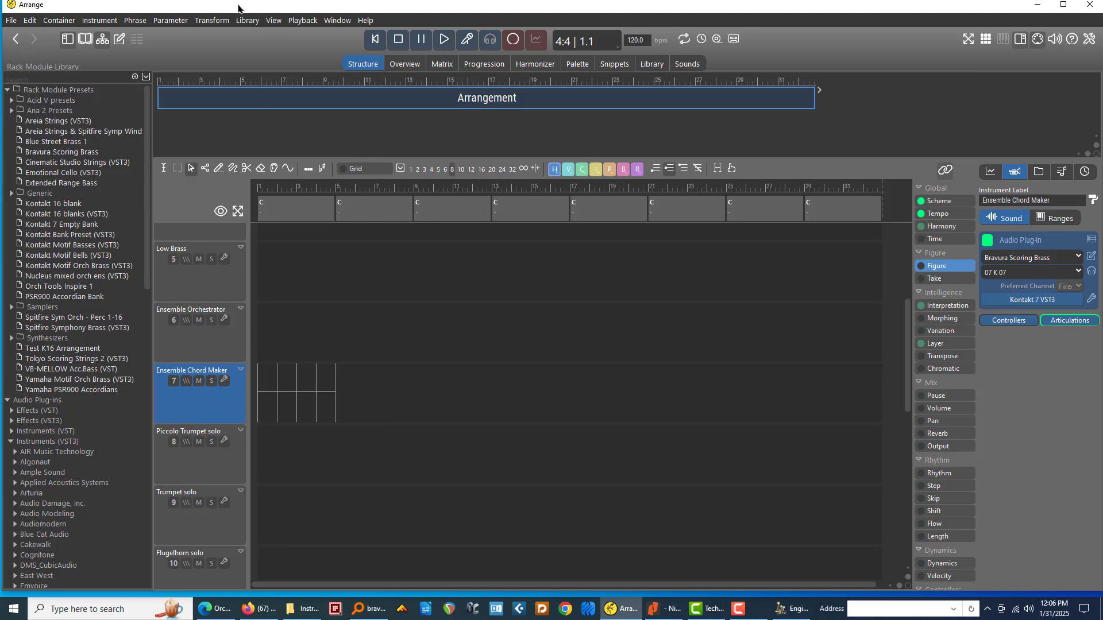
Step: Save the arrangement as Bravura Scoring Brass in the Templates folder inside Config
{"action": "left_click", "coordinate": [678, 65]}
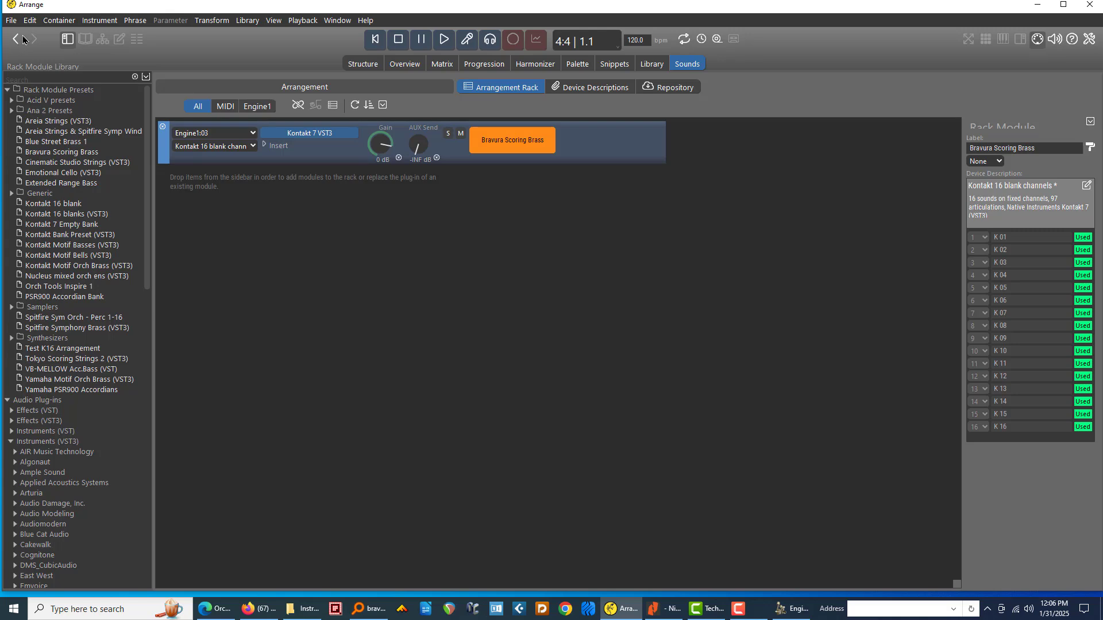
{"action": "left_click", "coordinate": [12, 22]}
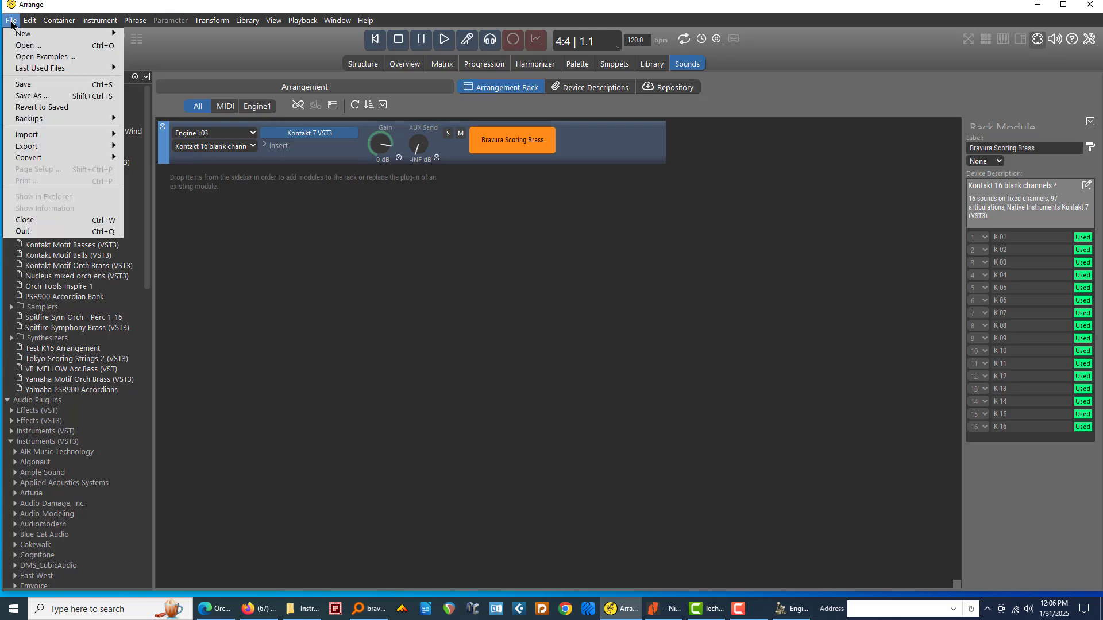
{"action": "left_click", "coordinate": [23, 97]}
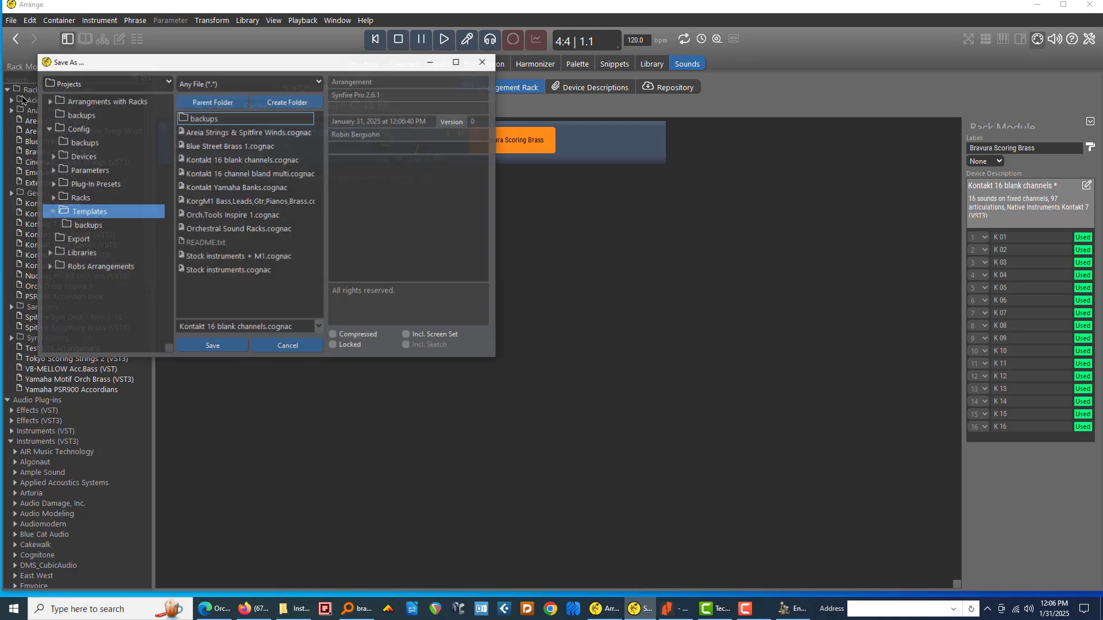
{"action": "left_click", "coordinate": [236, 104]}
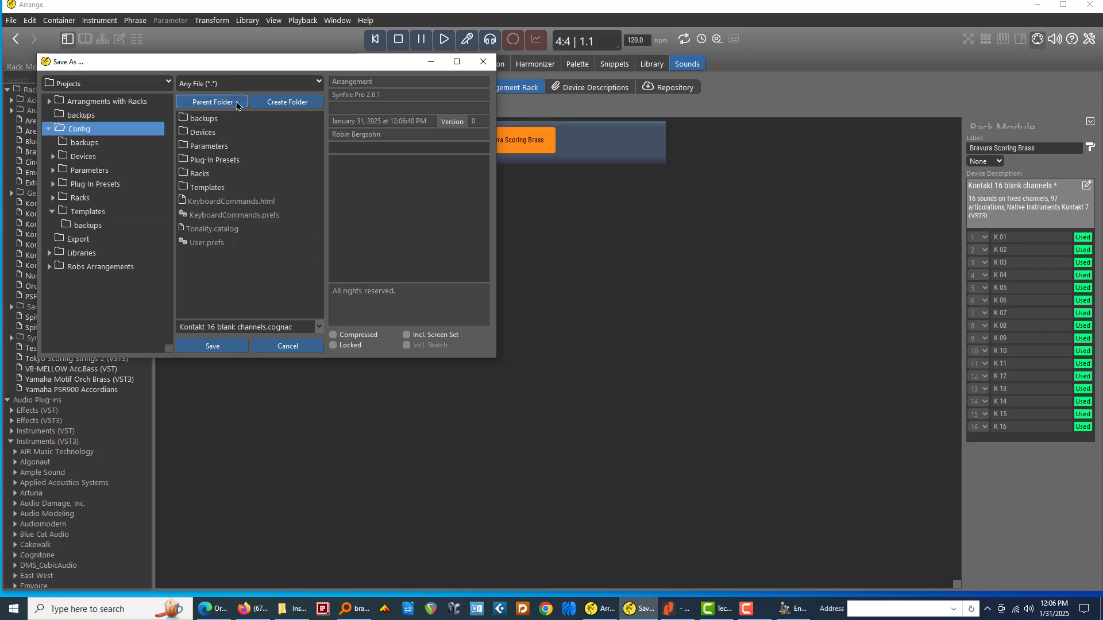
{"action": "left_click", "coordinate": [215, 188]}
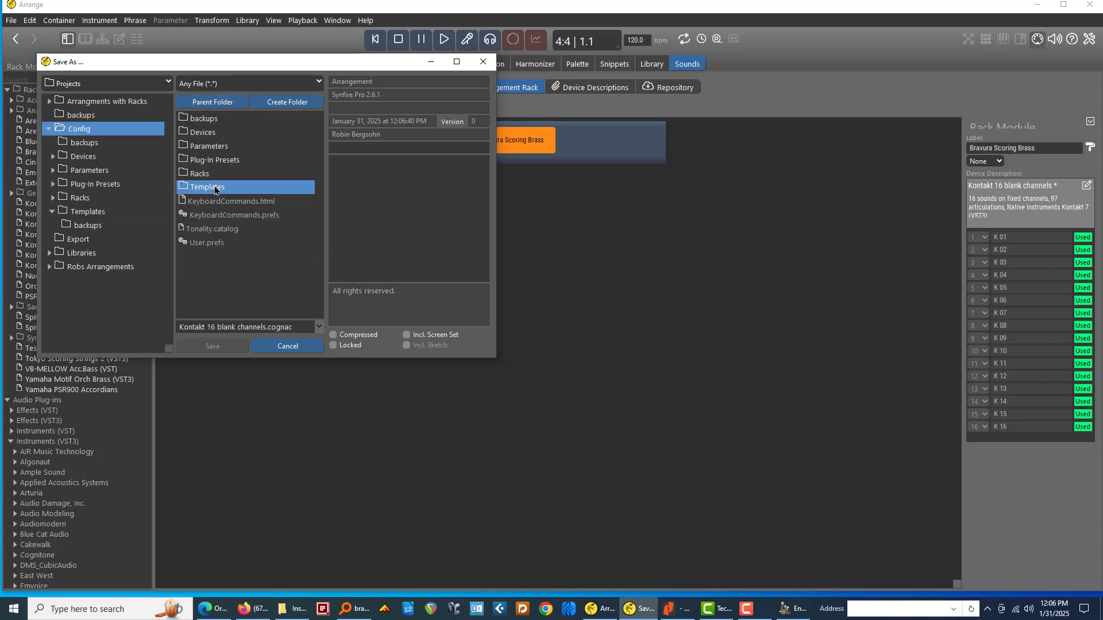
{"action": "double_click", "coordinate": [215, 189]}
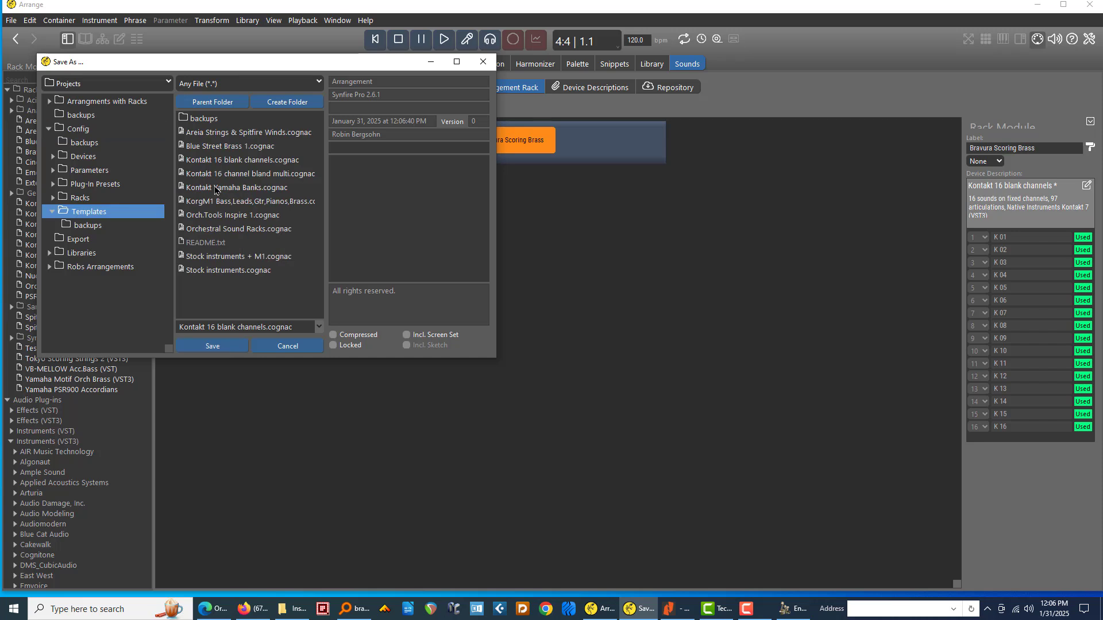
{"action": "left_click_drag", "start_coordinate": [297, 328], "coordinate": [176, 322]}
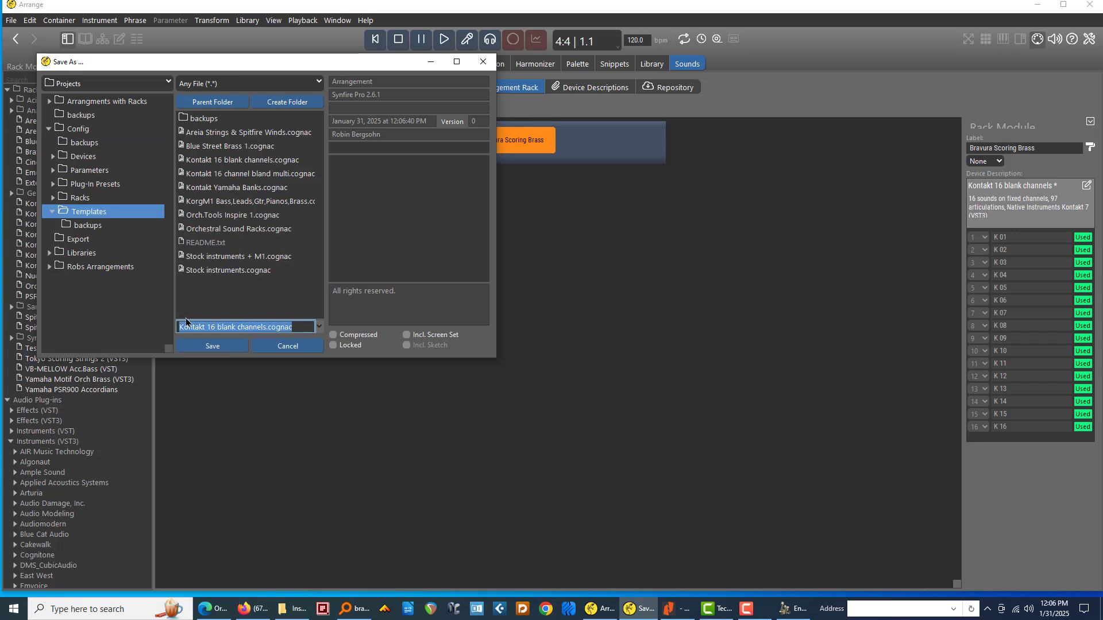
{"action": "type", "text": "Br"}
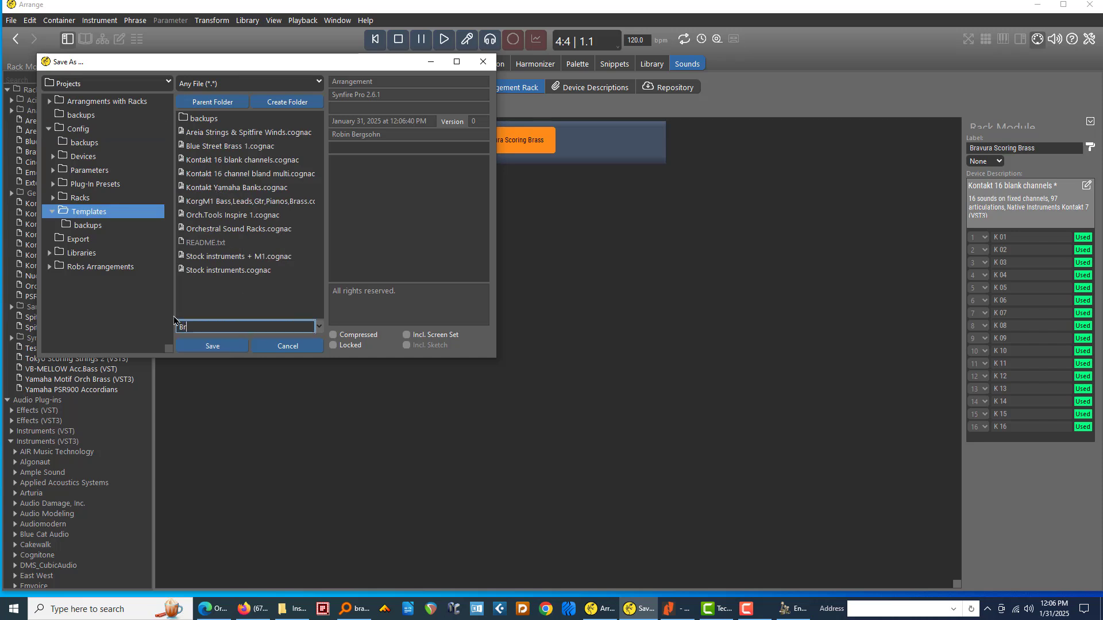
{"action": "type", "text": "avura Scoring Brass"}
{"action": "key", "text": "Return"}
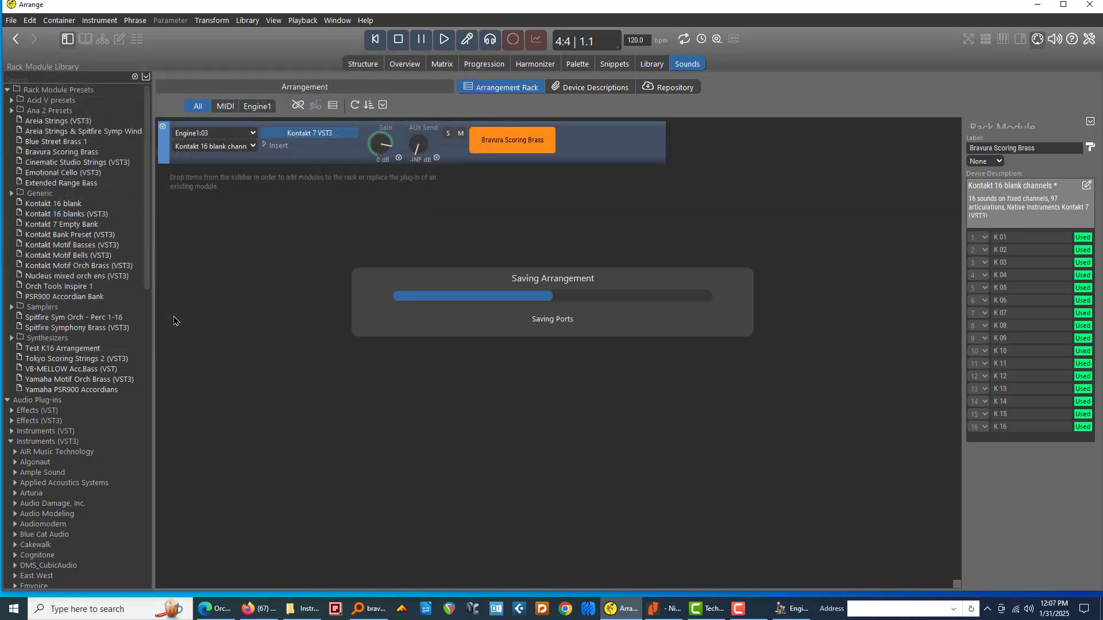
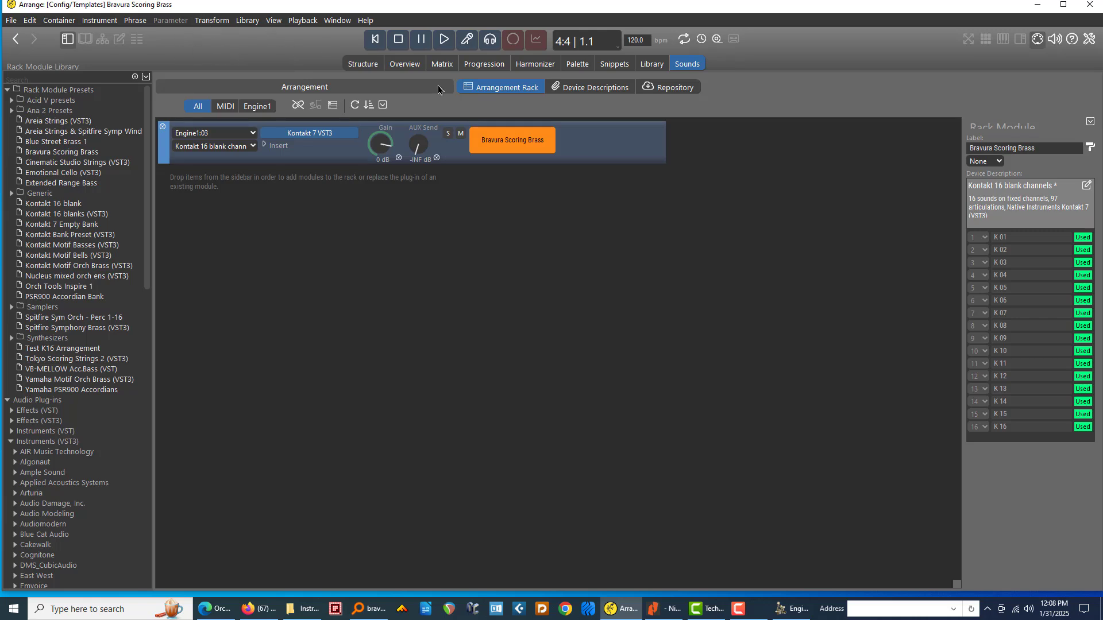
Step: Examine the global rack in the Audio/MIDI setup, and move that window clear of the arrangement rack
{"action": "left_click", "coordinate": [1089, 40]}
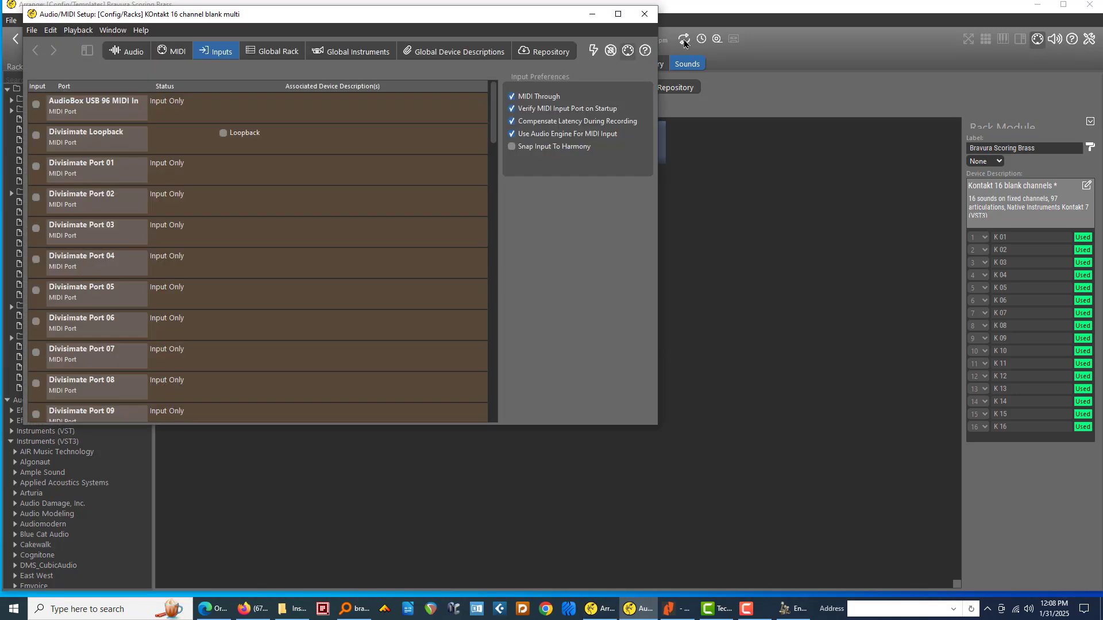
{"action": "left_click", "coordinate": [281, 55]}
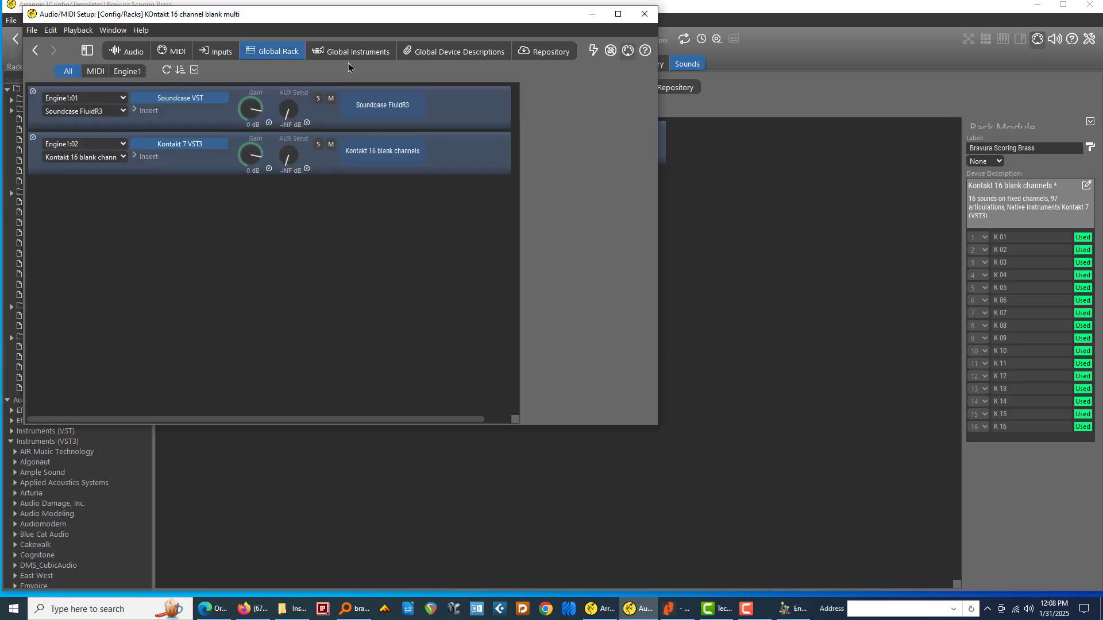
{"action": "left_click_drag", "start_coordinate": [341, 16], "coordinate": [436, 219]}
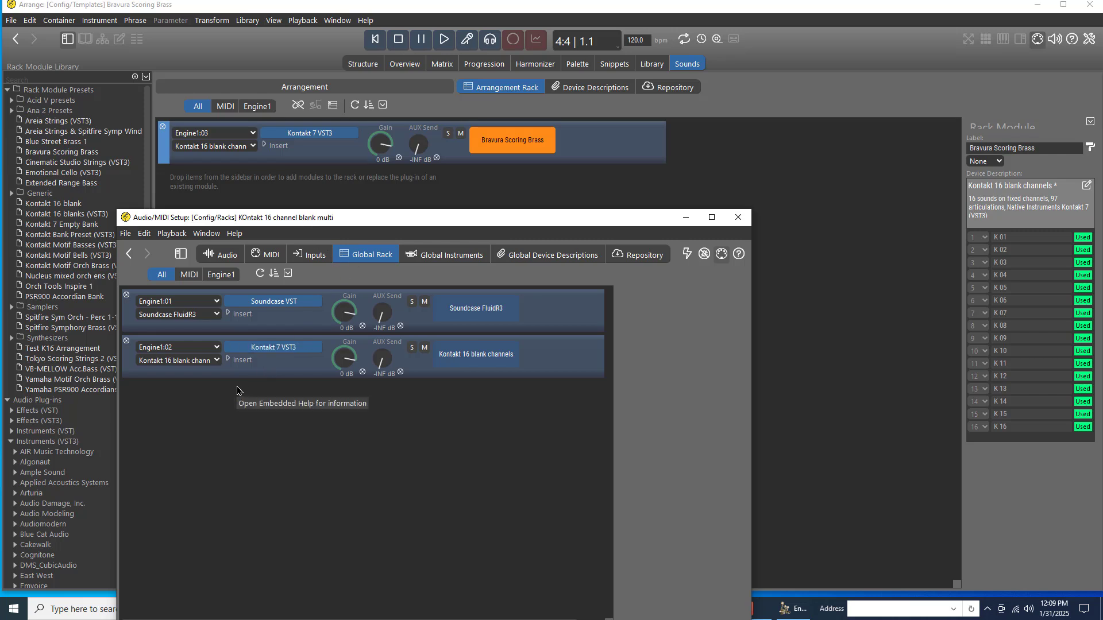
{"action": "left_click_drag", "start_coordinate": [270, 224], "coordinate": [0, 149]}
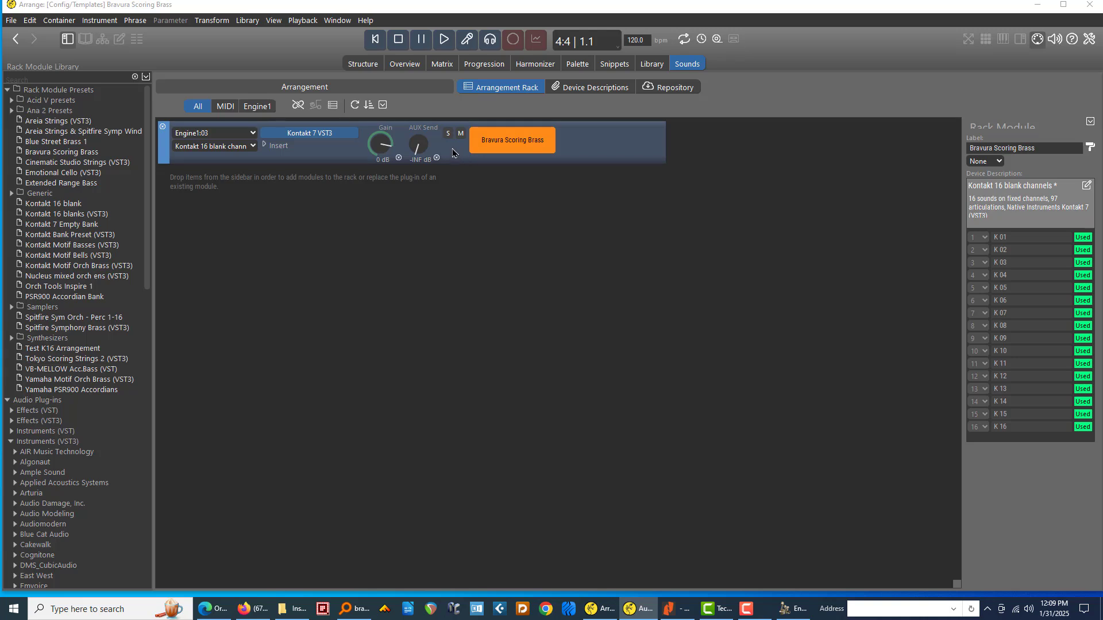
{"action": "left_click", "coordinate": [576, 147]}
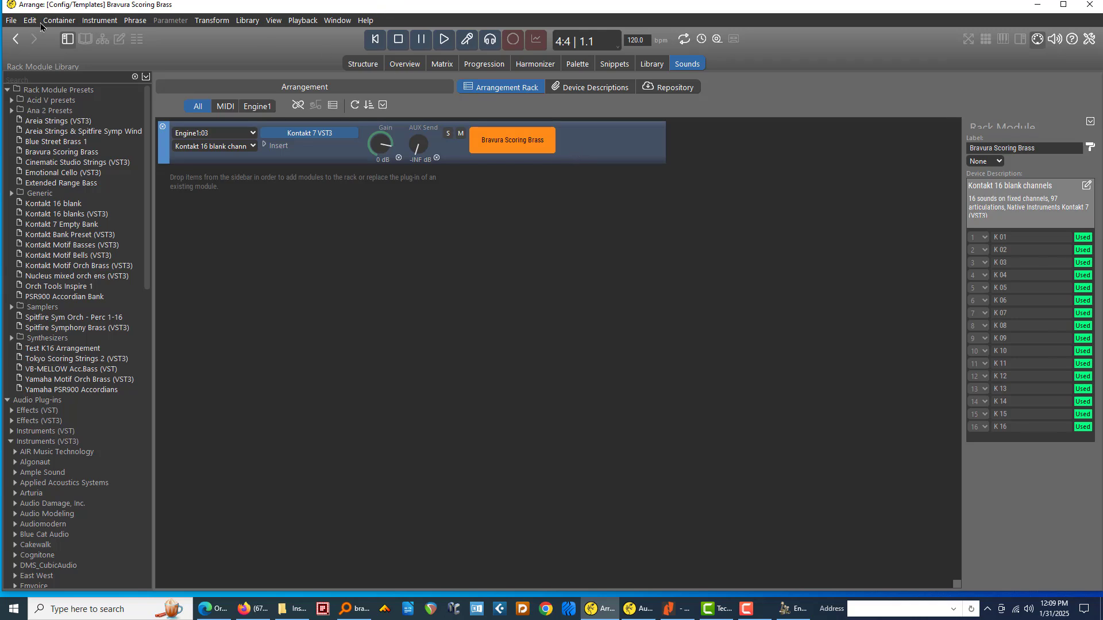
Step: Create a new arrangement, place its window below the Bravura Scoring Brass rack module, and show its empty arrangement rack
{"action": "left_click", "coordinate": [12, 21]}
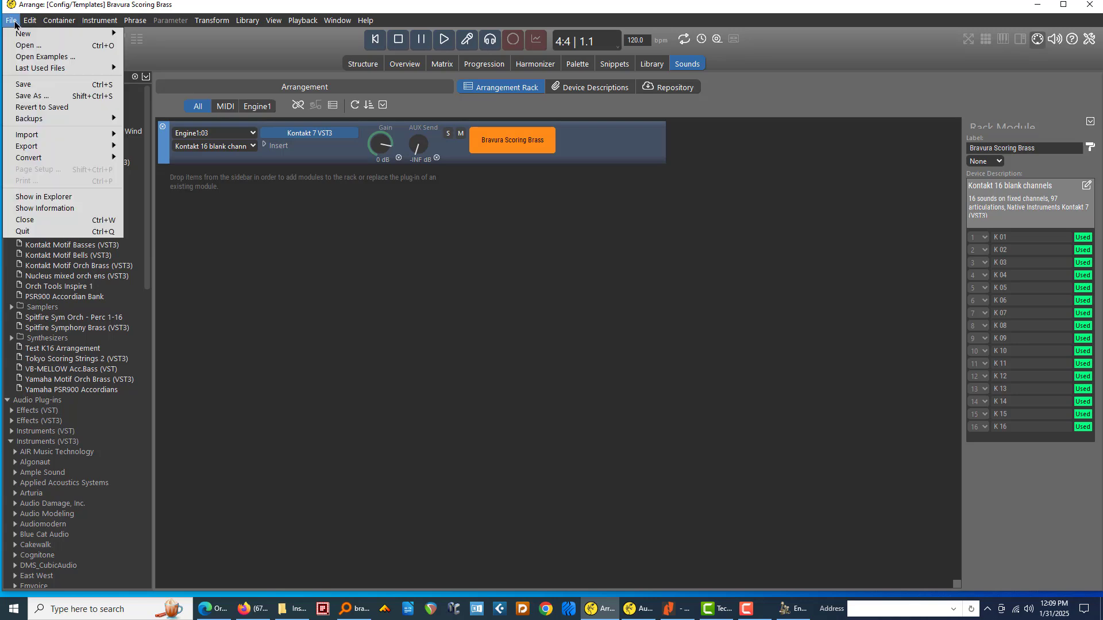
{"action": "mouse_move", "coordinate": [33, 36]}
{"action": "left_click", "coordinate": [141, 35]}
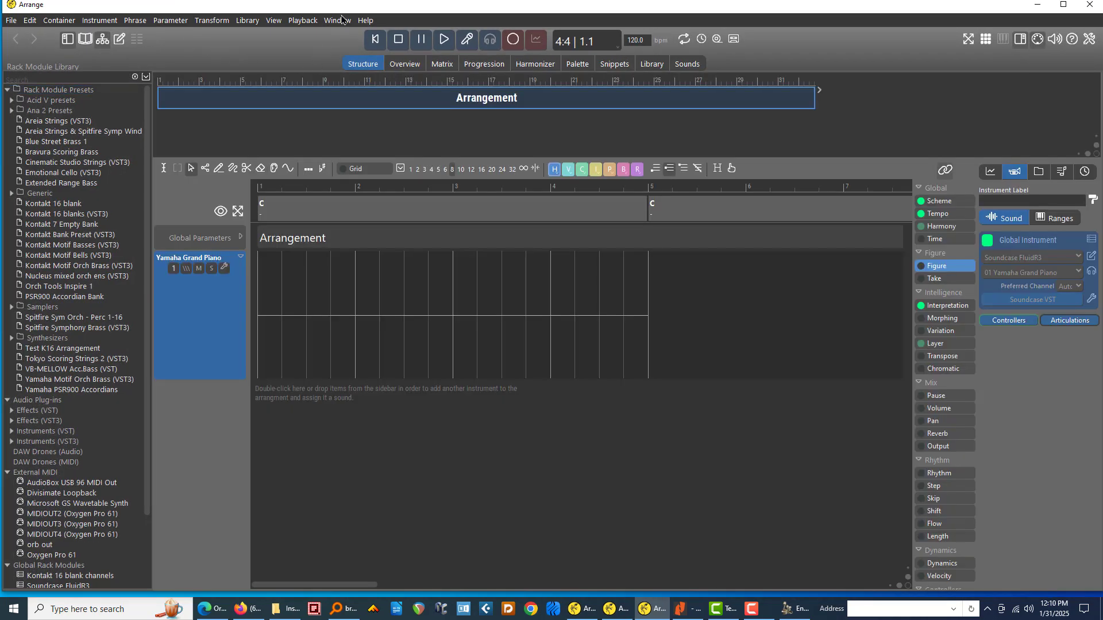
{"action": "left_click_drag", "start_coordinate": [345, 7], "coordinate": [382, 217]}
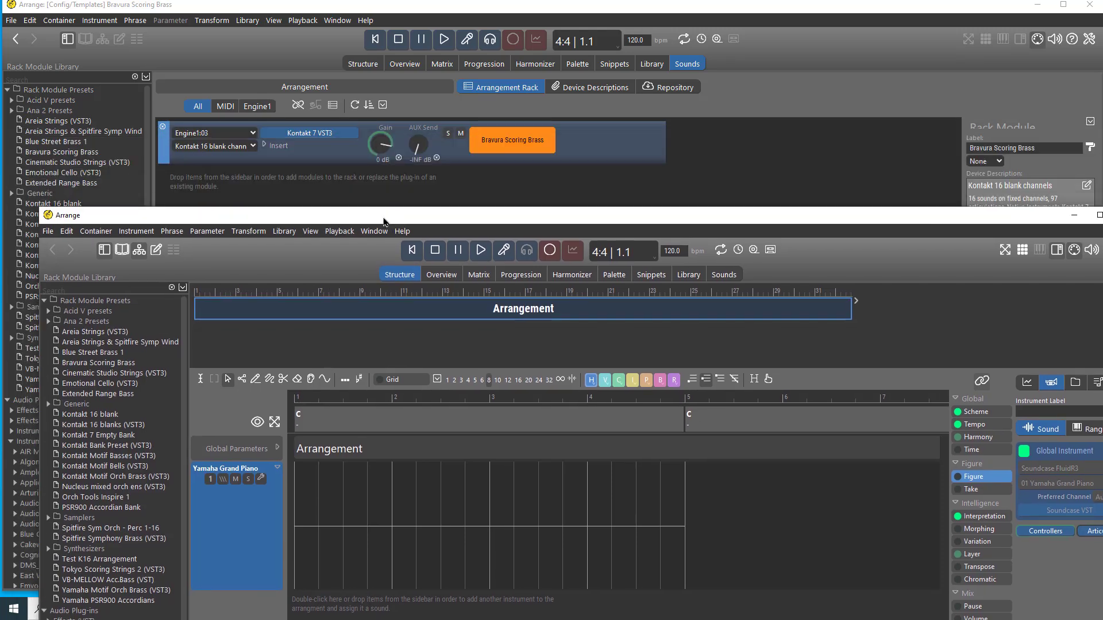
{"action": "left_click", "coordinate": [715, 279]}
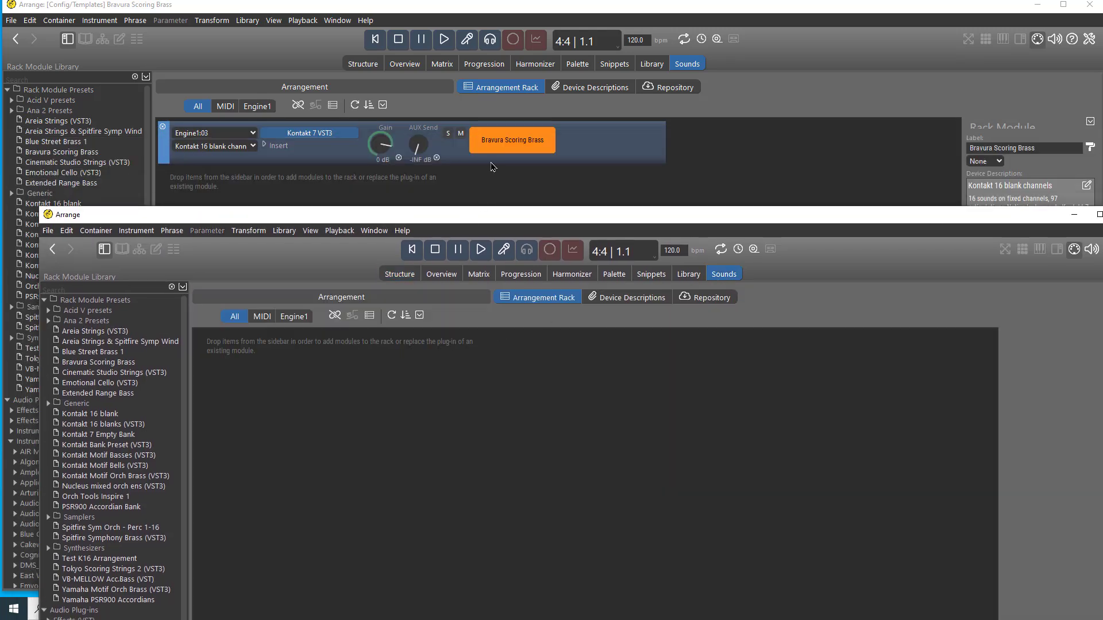
Step: Arrange both arrangement windows so their racks are visible, and copy the Bravura Scoring Brass module into the new arrangement's rack
{"action": "left_click", "coordinate": [579, 146]}
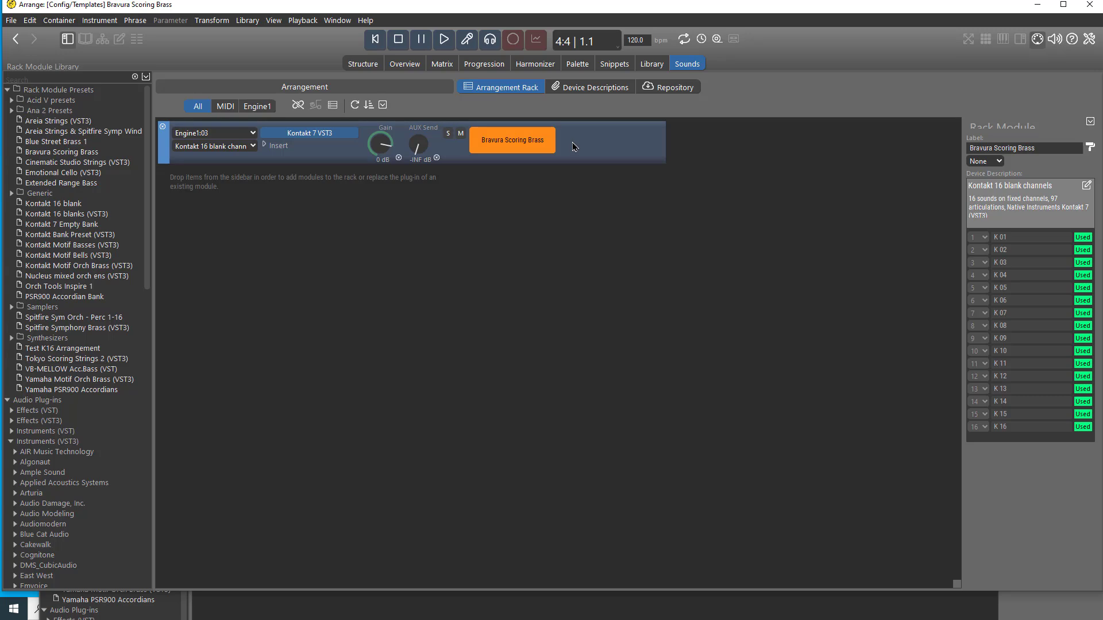
{"action": "left_click_drag", "start_coordinate": [579, 11], "coordinate": [587, 464]}
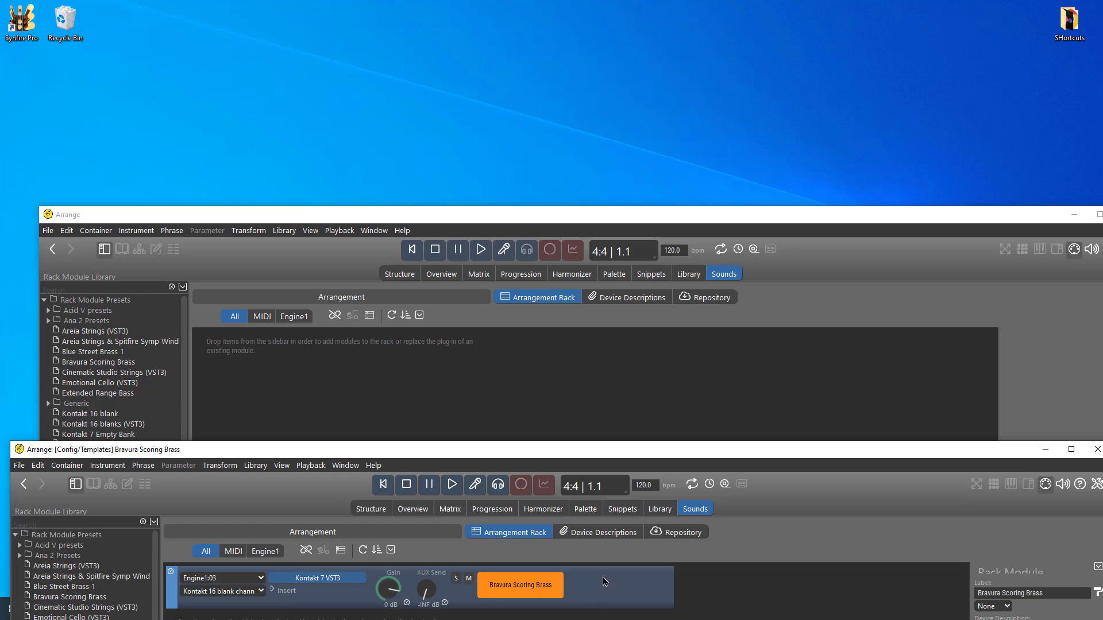
{"action": "left_click_drag", "start_coordinate": [353, 598], "coordinate": [402, 398]}
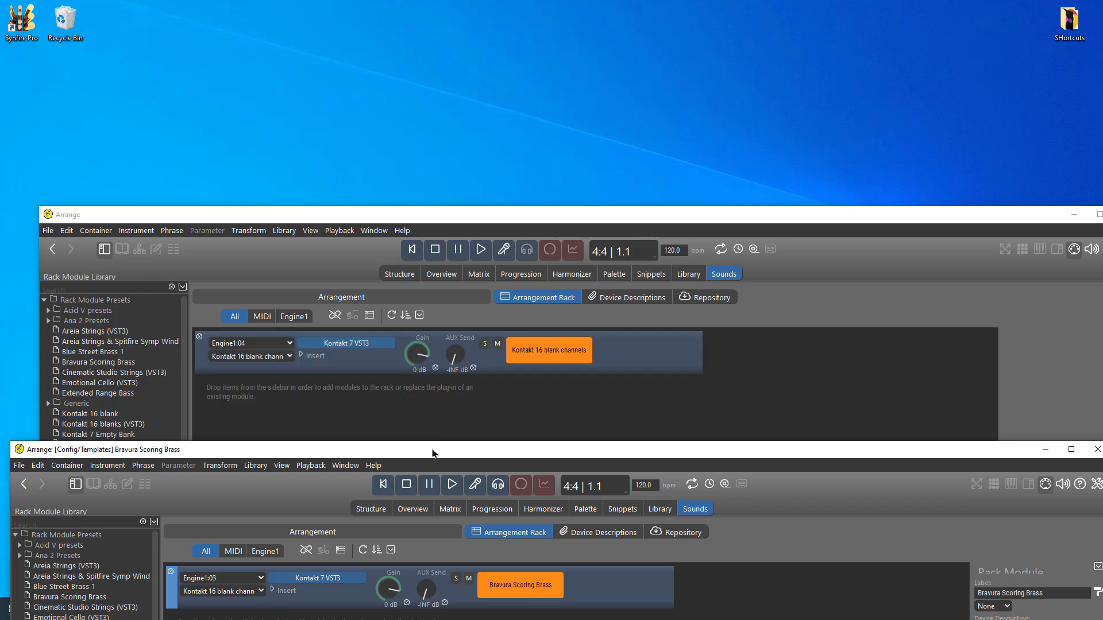
Step: Close the Bravura Scoring Brass template arrangement, keeping the new arrangement open
{"action": "left_click_drag", "start_coordinate": [432, 453], "coordinate": [483, 427]}
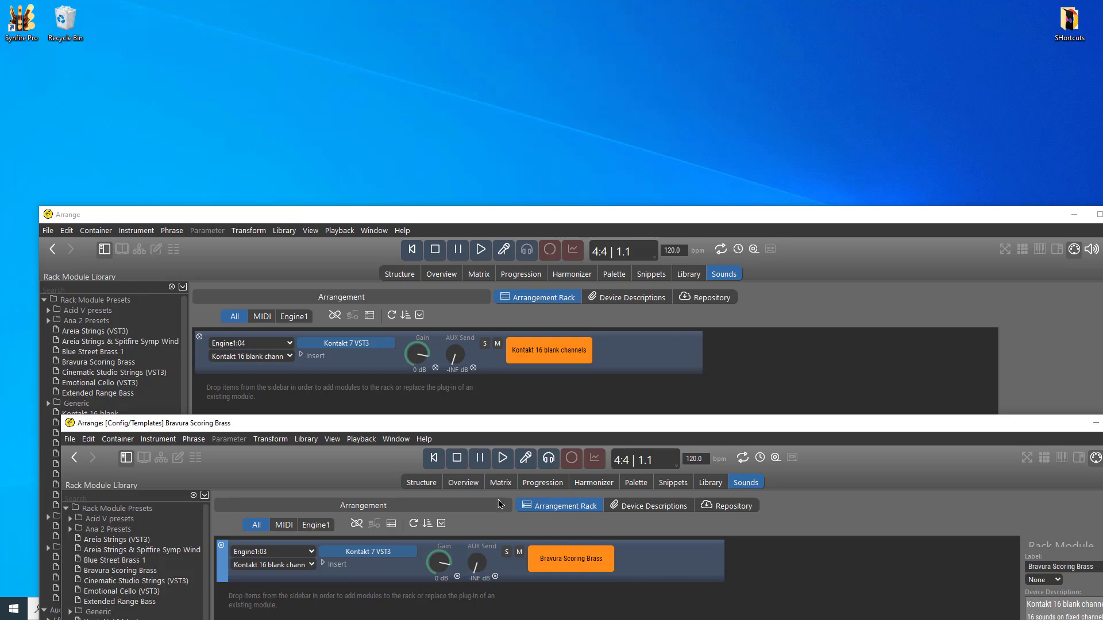
{"action": "left_click_drag", "start_coordinate": [455, 426], "coordinate": [325, 172]}
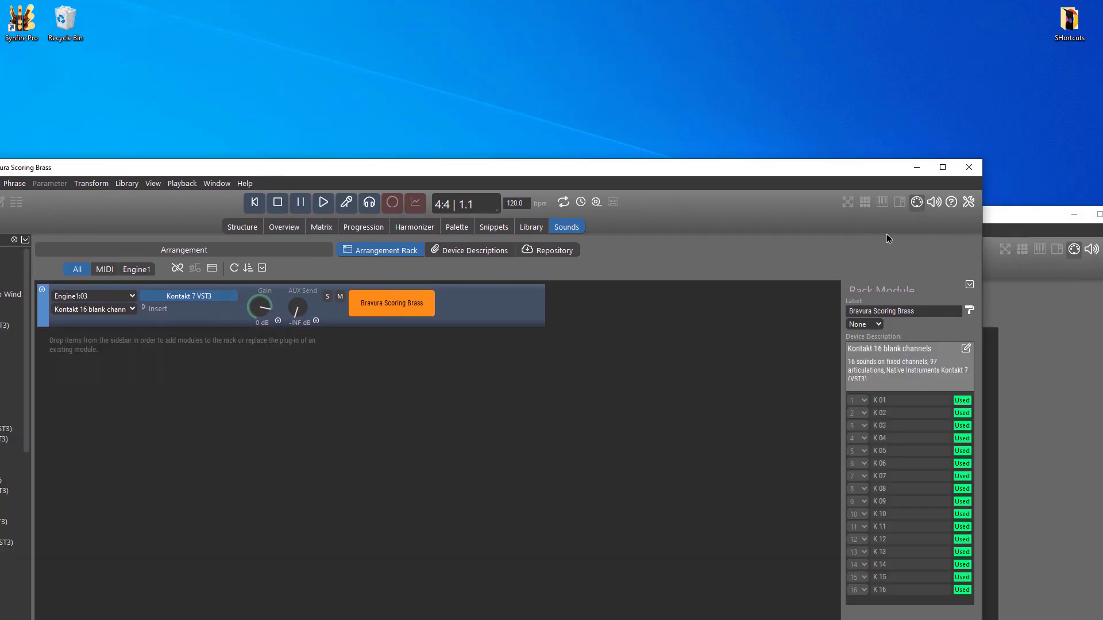
{"action": "left_click", "coordinate": [969, 167]}
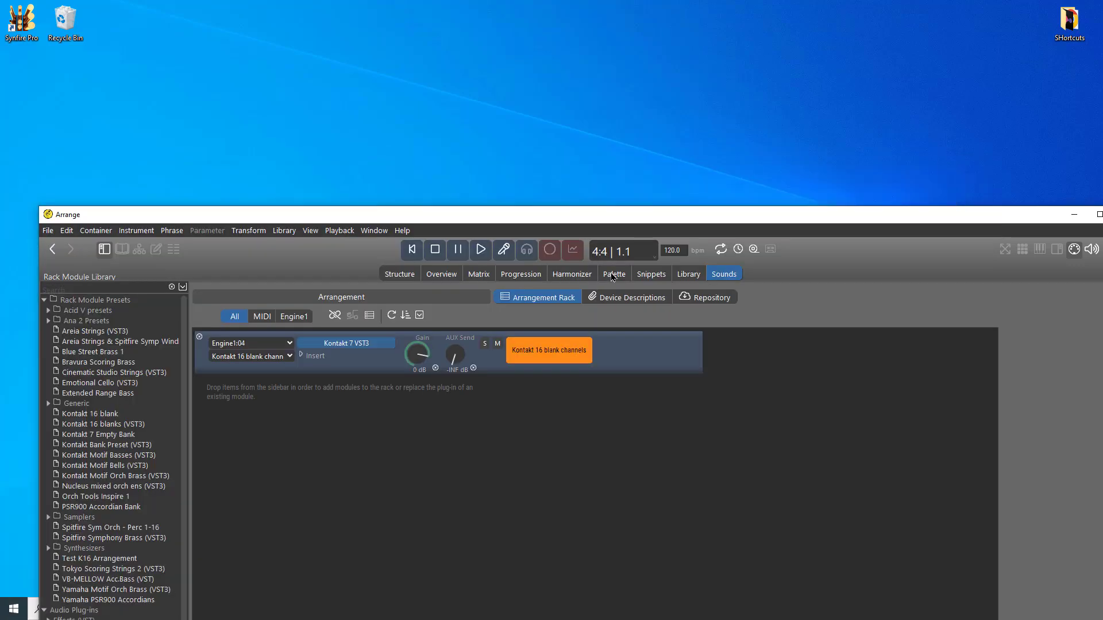
Step: Open the Blue Street Brass 1.cognac template from the Templates folder in the Synfire Pro Configuration location
{"action": "left_click_drag", "start_coordinate": [528, 217], "coordinate": [527, 86]}
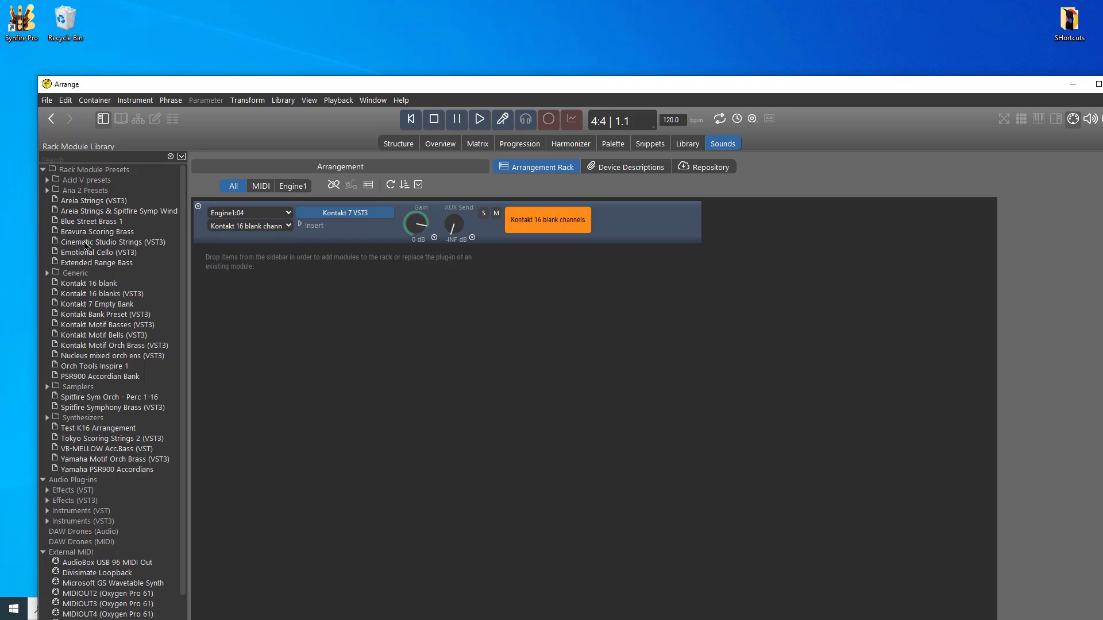
{"action": "left_click", "coordinate": [48, 105]}
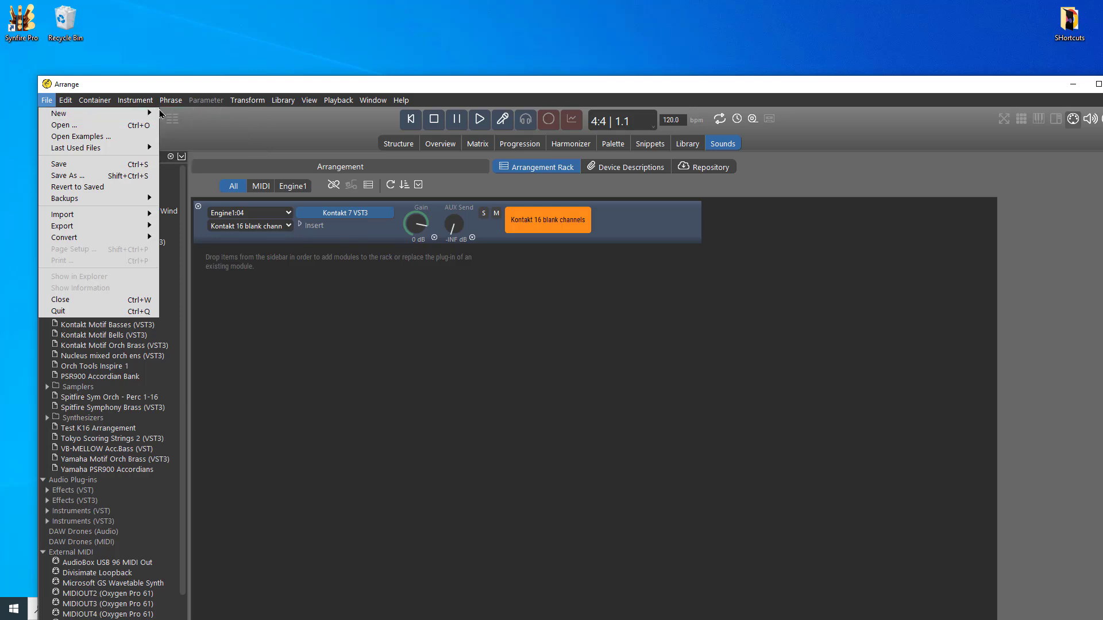
{"action": "left_click", "coordinate": [100, 135]}
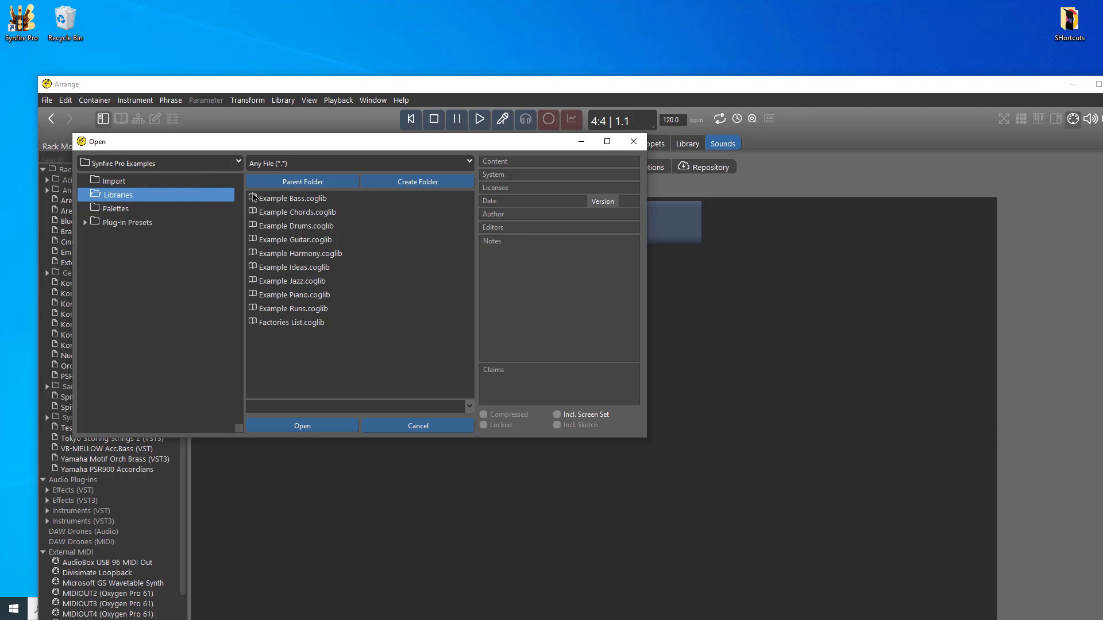
{"action": "left_click", "coordinate": [238, 165]}
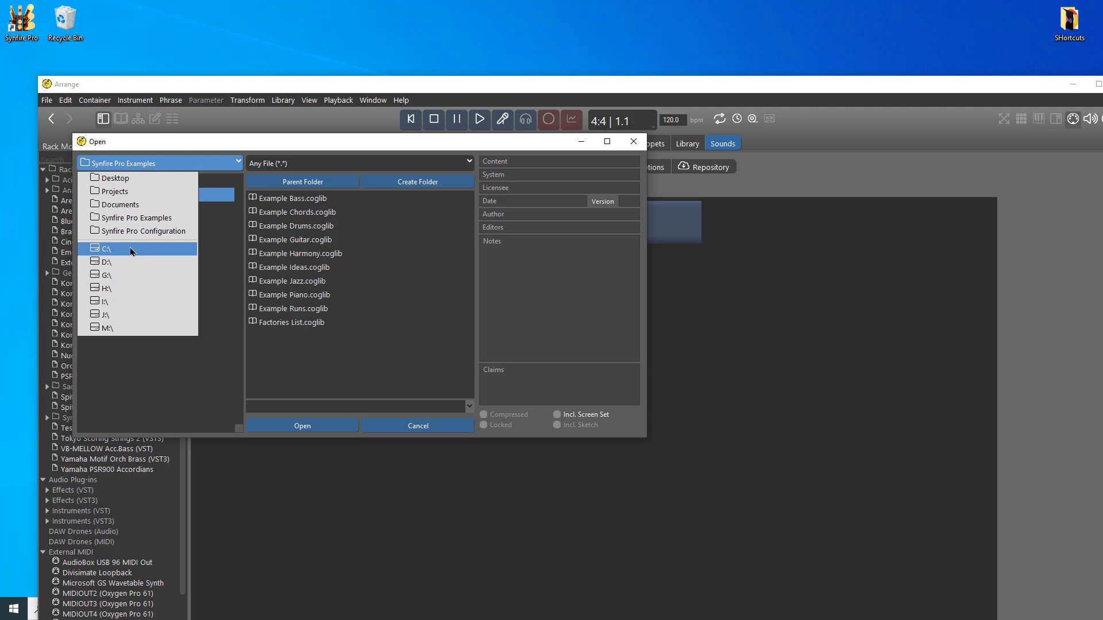
{"action": "left_click", "coordinate": [144, 232]}
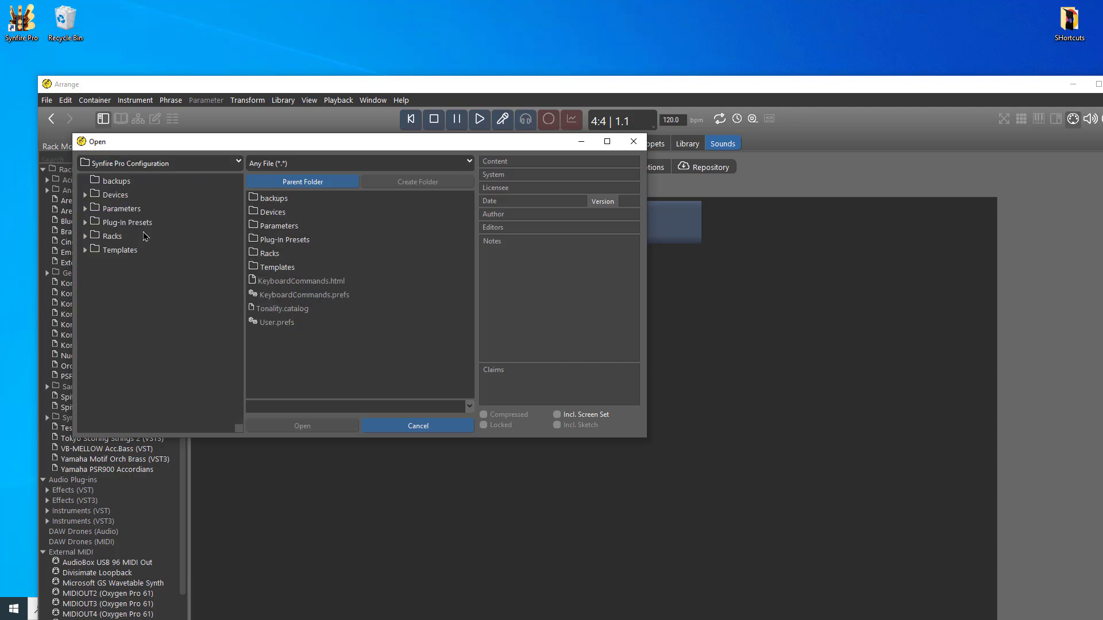
{"action": "left_click", "coordinate": [265, 269]}
{"action": "double_click", "coordinate": [265, 269]}
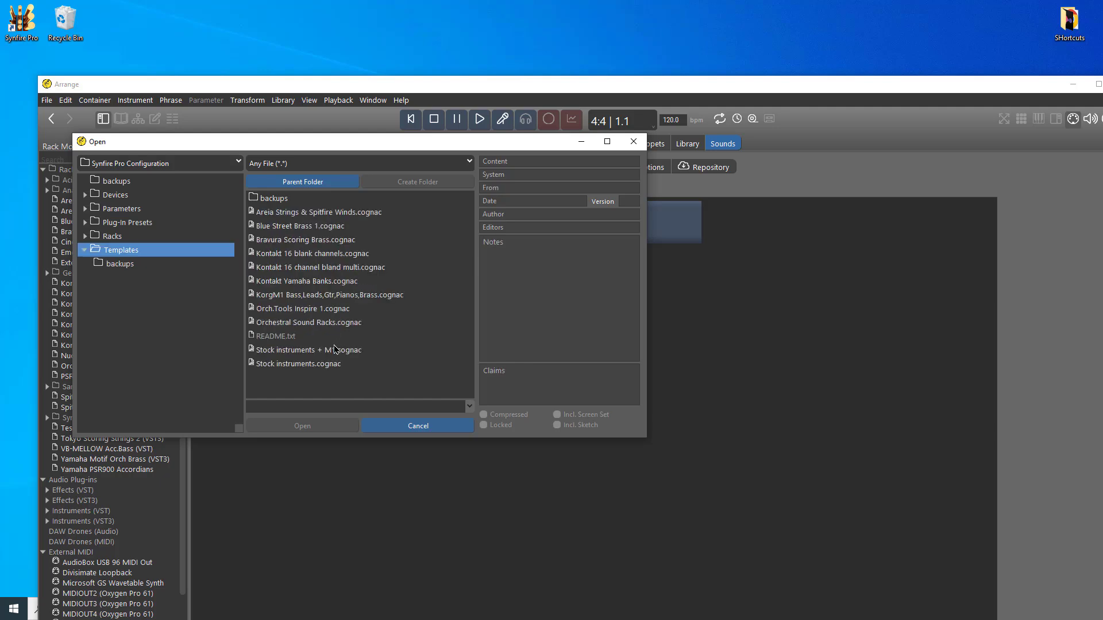
{"action": "left_click", "coordinate": [289, 229]}
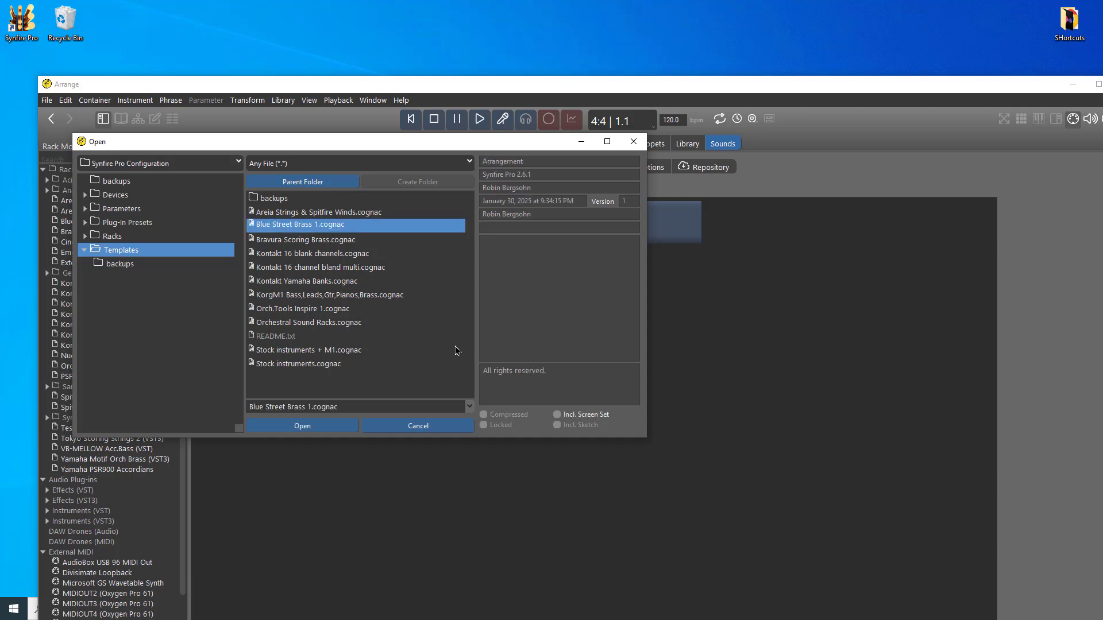
{"action": "left_click", "coordinate": [329, 425]}
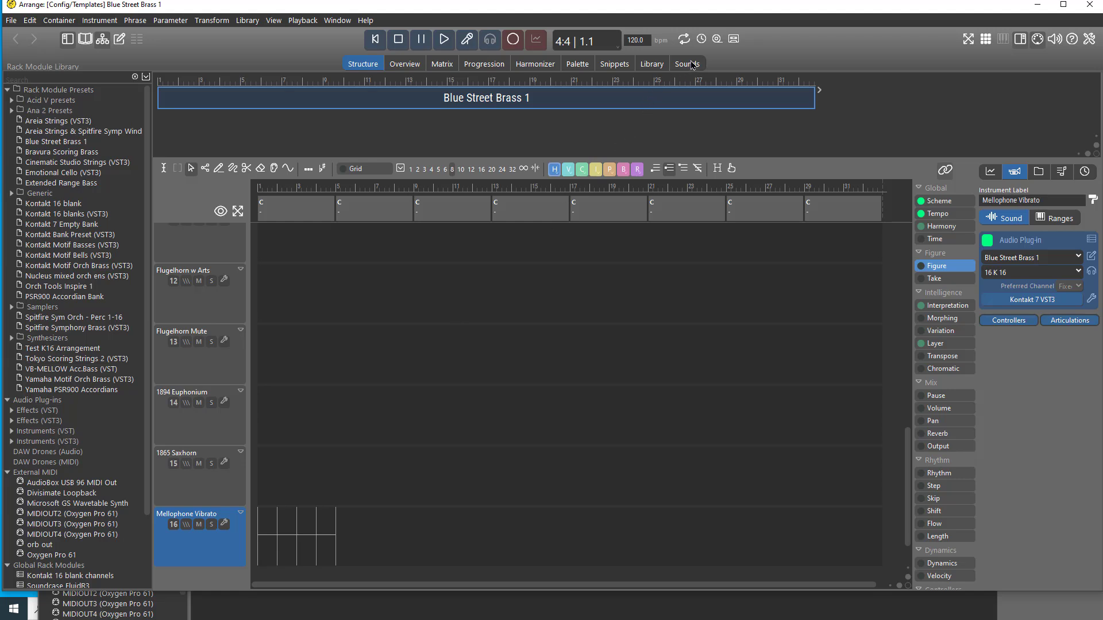
Step: Show the Blue Street Brass 1 arrangement rack beneath the new arrangement's rack, and copy its module into the new arrangement
{"action": "left_click", "coordinate": [691, 64]}
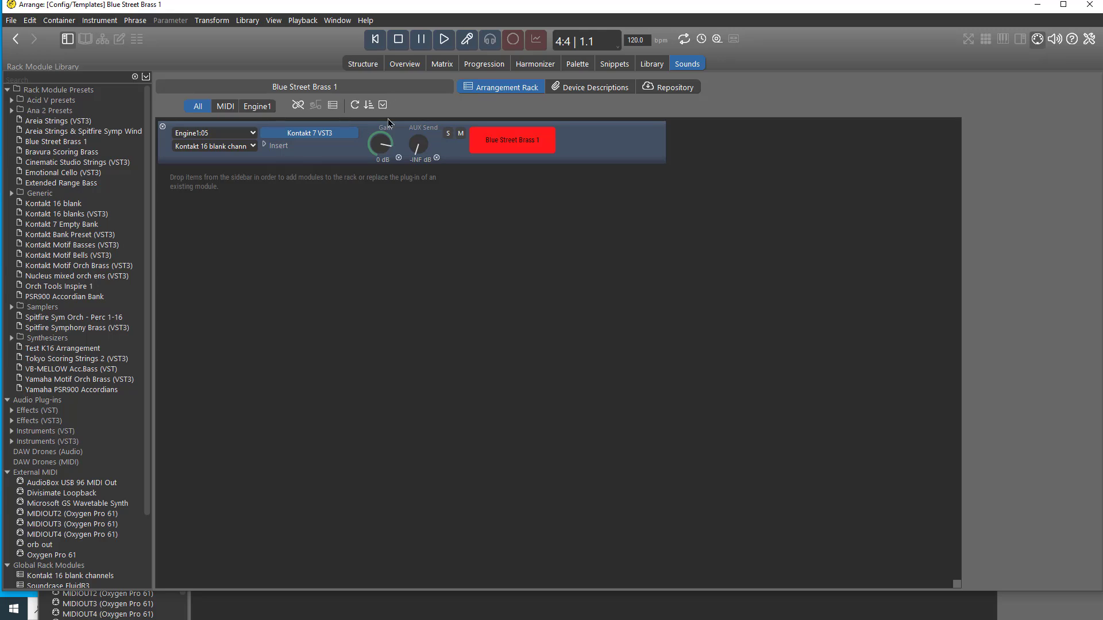
{"action": "left_click_drag", "start_coordinate": [368, 11], "coordinate": [437, 389]}
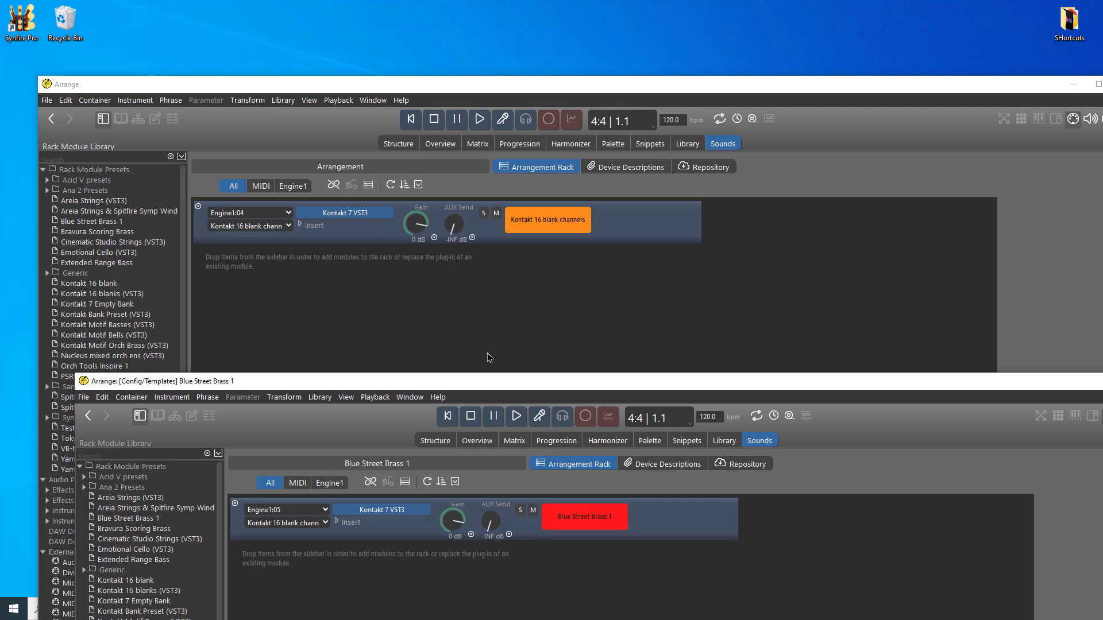
{"action": "left_click", "coordinate": [417, 533]}
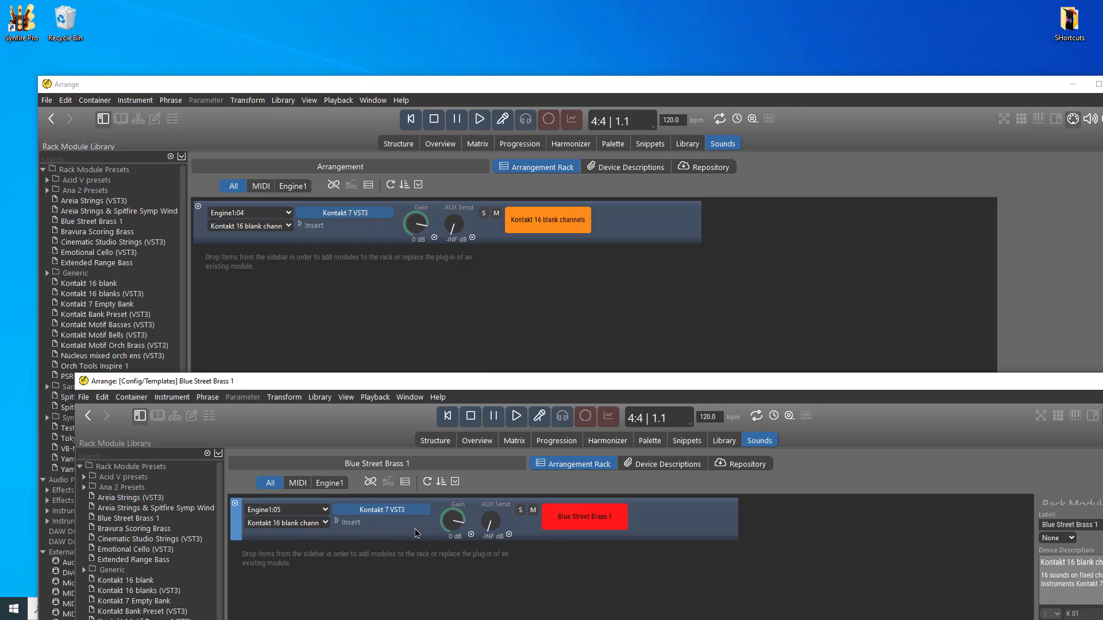
{"action": "left_click_drag", "start_coordinate": [417, 533], "coordinate": [423, 343]}
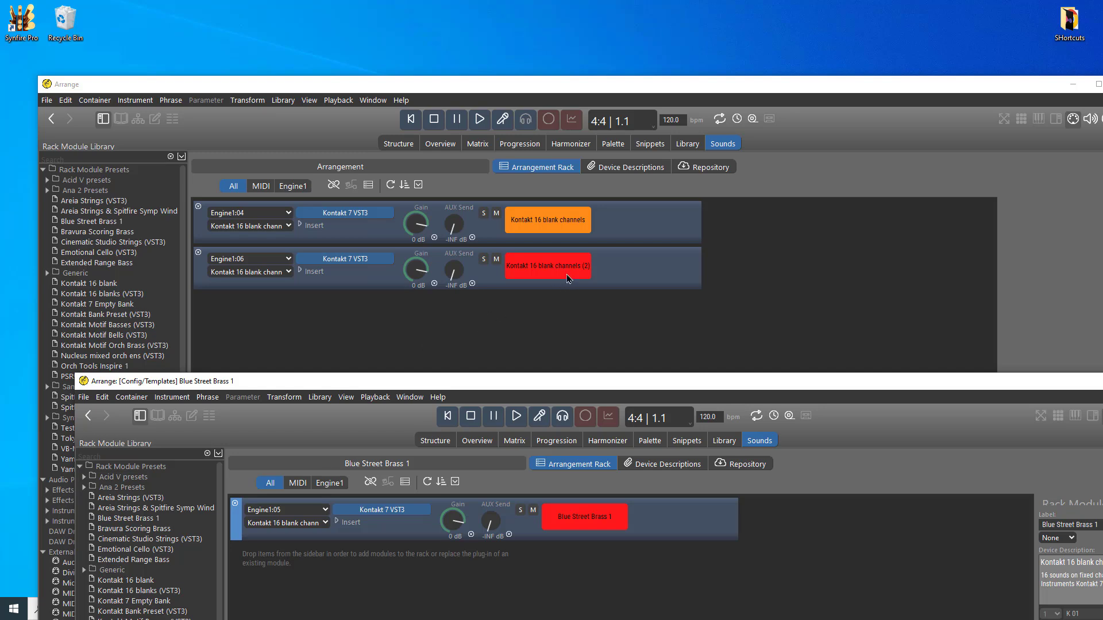
Step: Select the orange Kontakt 16 blank channels module, maximize the new arrangement's window, and show the arrangement structure
{"action": "left_click", "coordinate": [549, 230]}
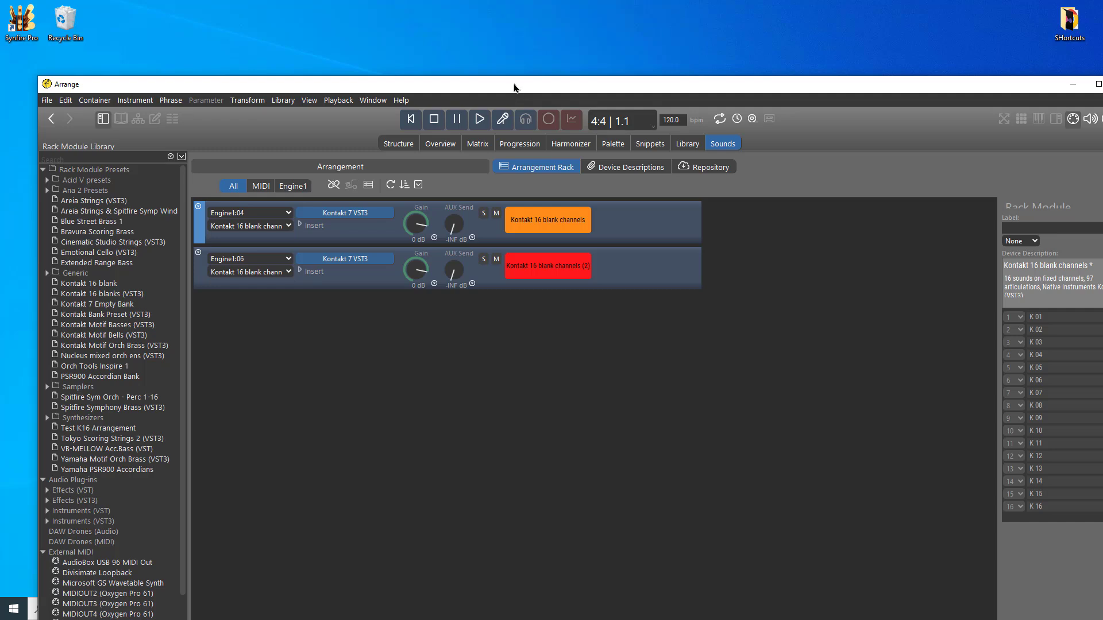
{"action": "left_click_drag", "start_coordinate": [518, 95], "coordinate": [501, 59]}
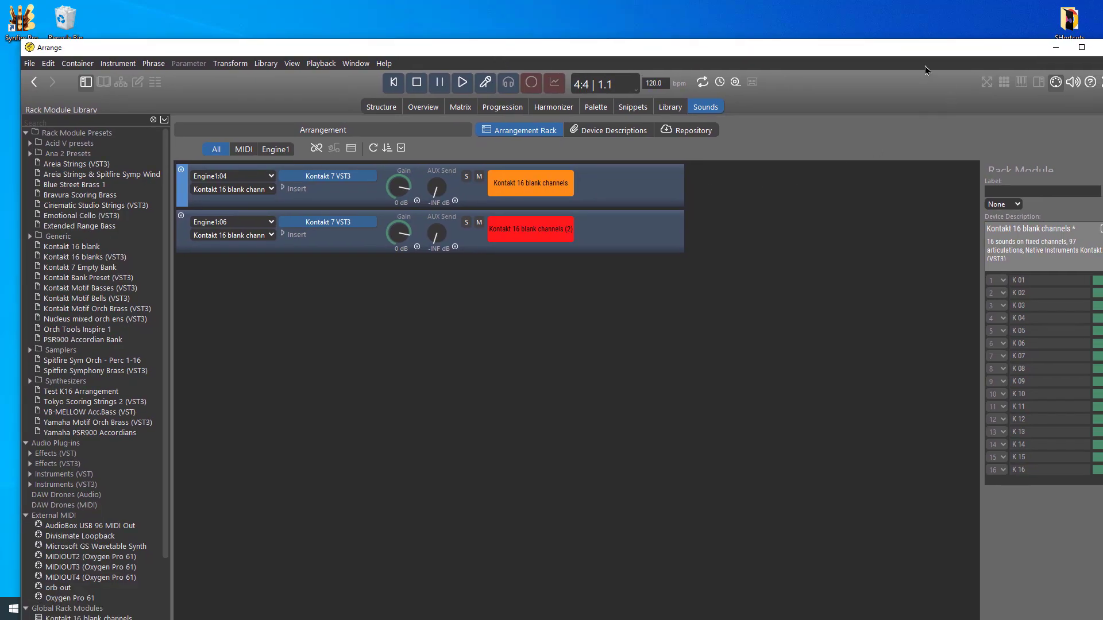
{"action": "left_click_drag", "start_coordinate": [926, 53], "coordinate": [879, 56]}
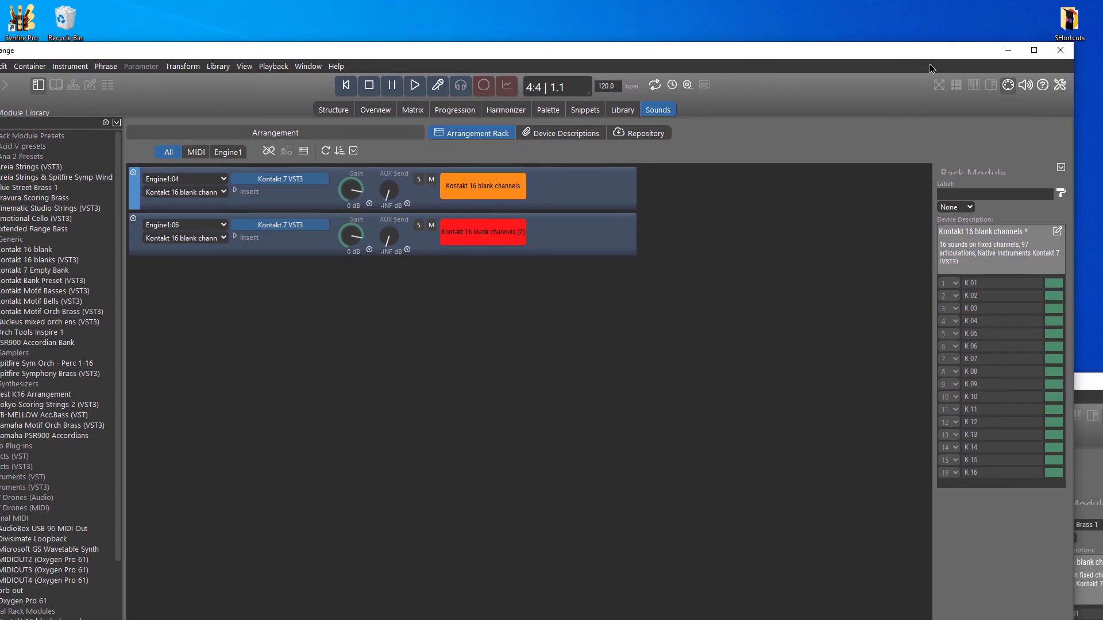
{"action": "left_click", "coordinate": [1030, 52]}
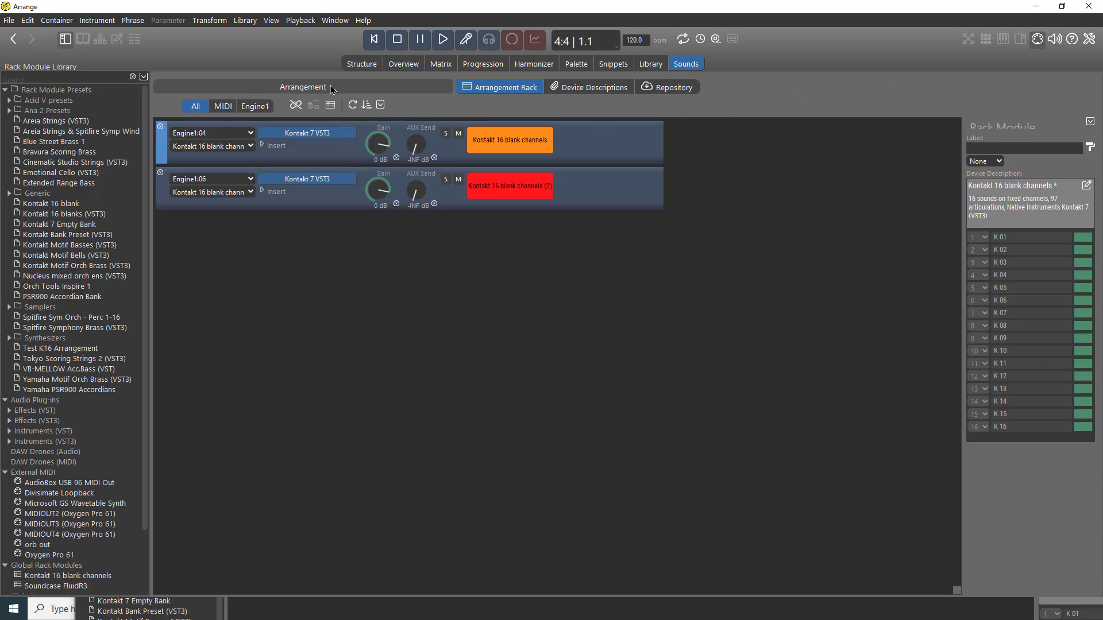
{"action": "left_click", "coordinate": [360, 65]}
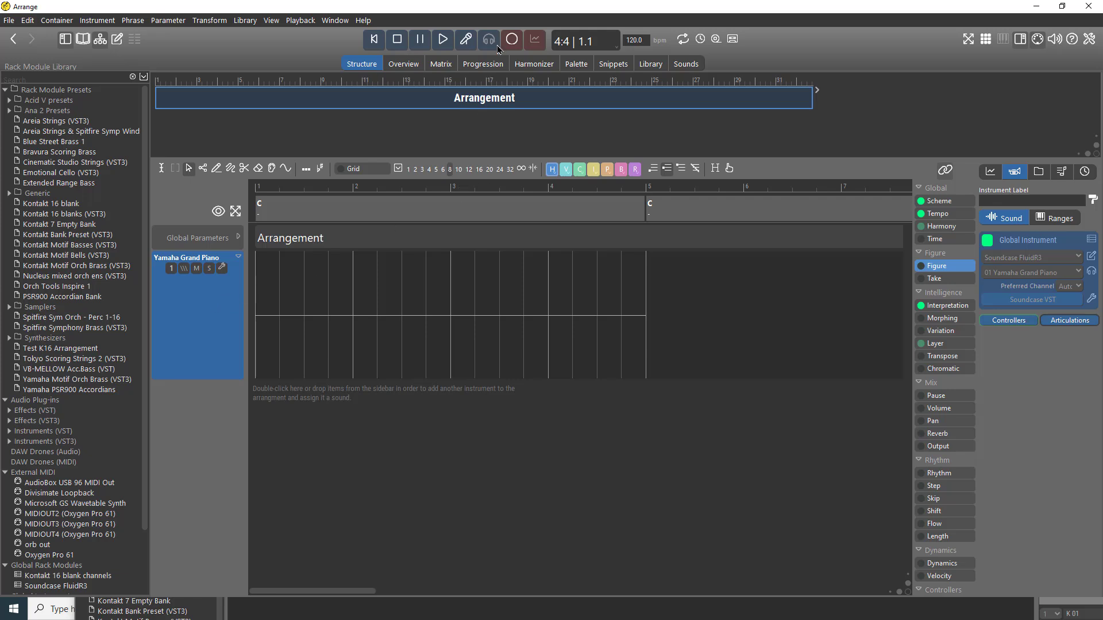
{"action": "left_click_drag", "start_coordinate": [505, 8], "coordinate": [477, 29]}
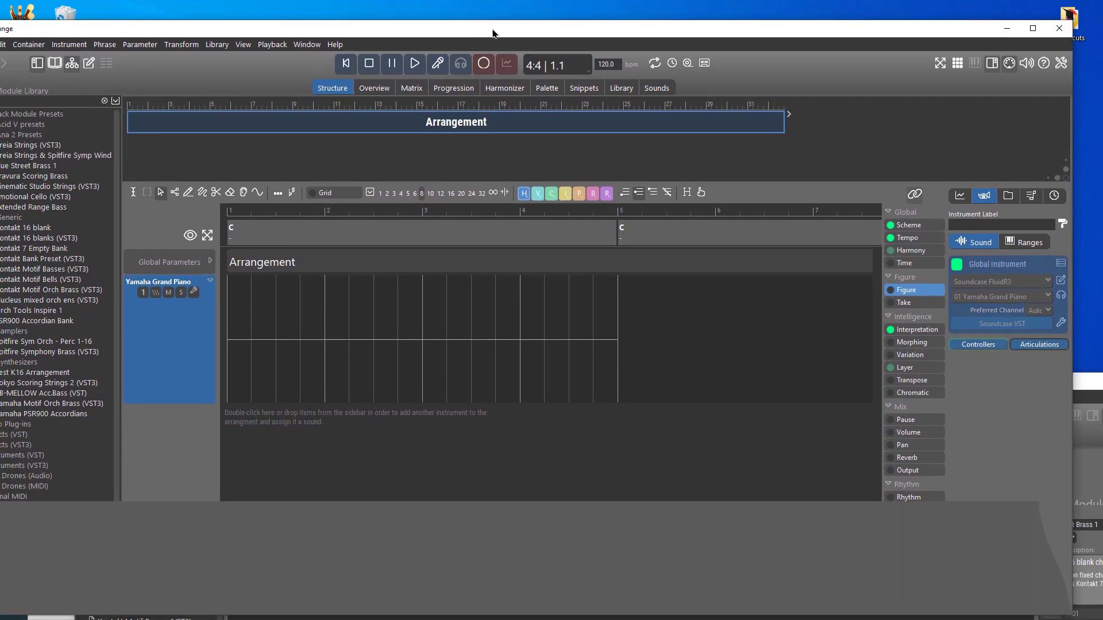
{"action": "left_click", "coordinate": [1038, 34]}
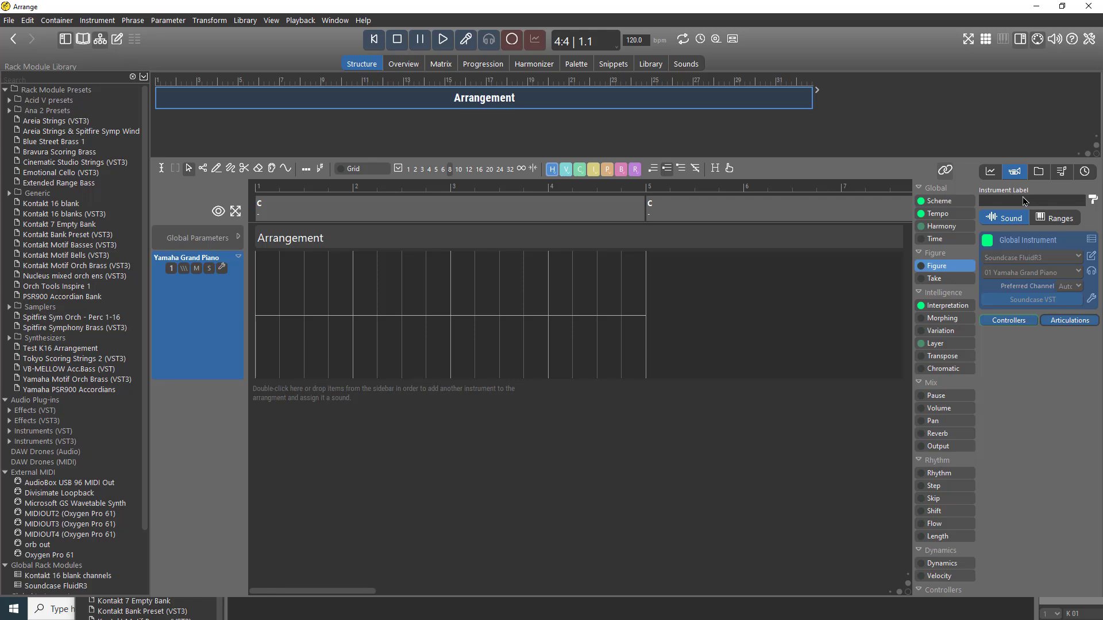
Step: Examine the Figure parameter settings and the piano instrument's sound settings, and look through the rack module library
{"action": "left_click", "coordinate": [990, 173]}
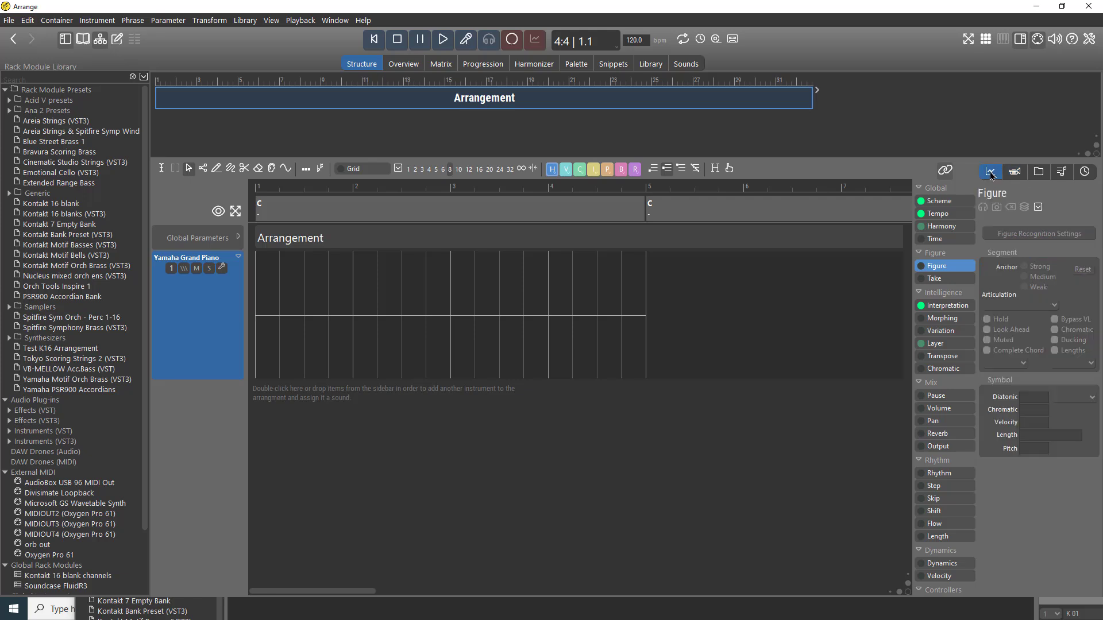
{"action": "left_click", "coordinate": [1015, 173]}
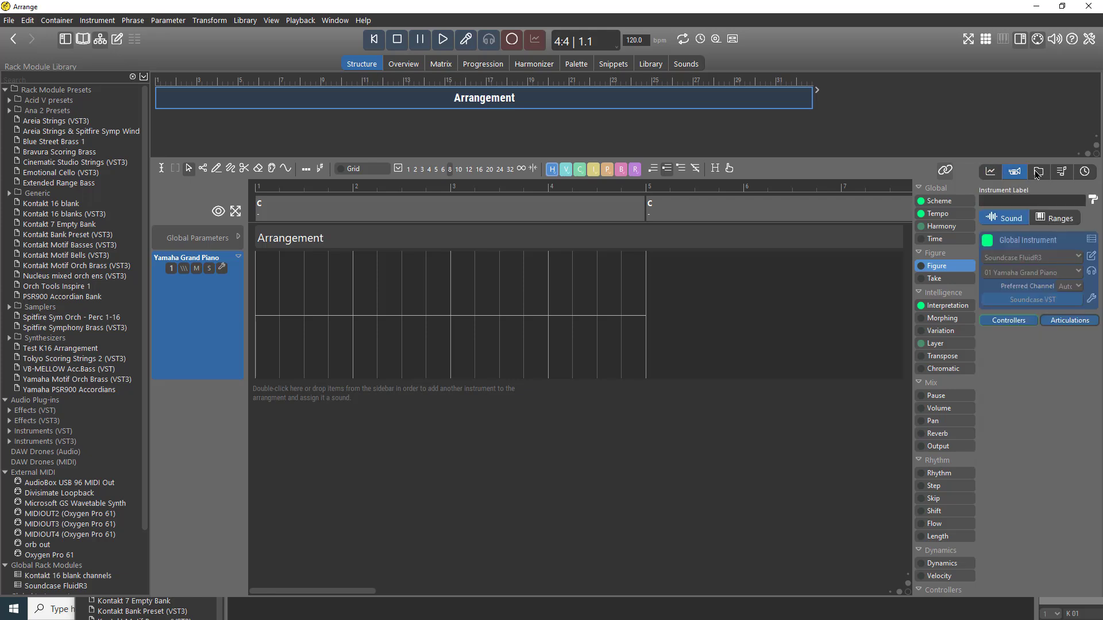
{"action": "left_click", "coordinate": [1039, 172]}
{"action": "left_click", "coordinate": [991, 174]}
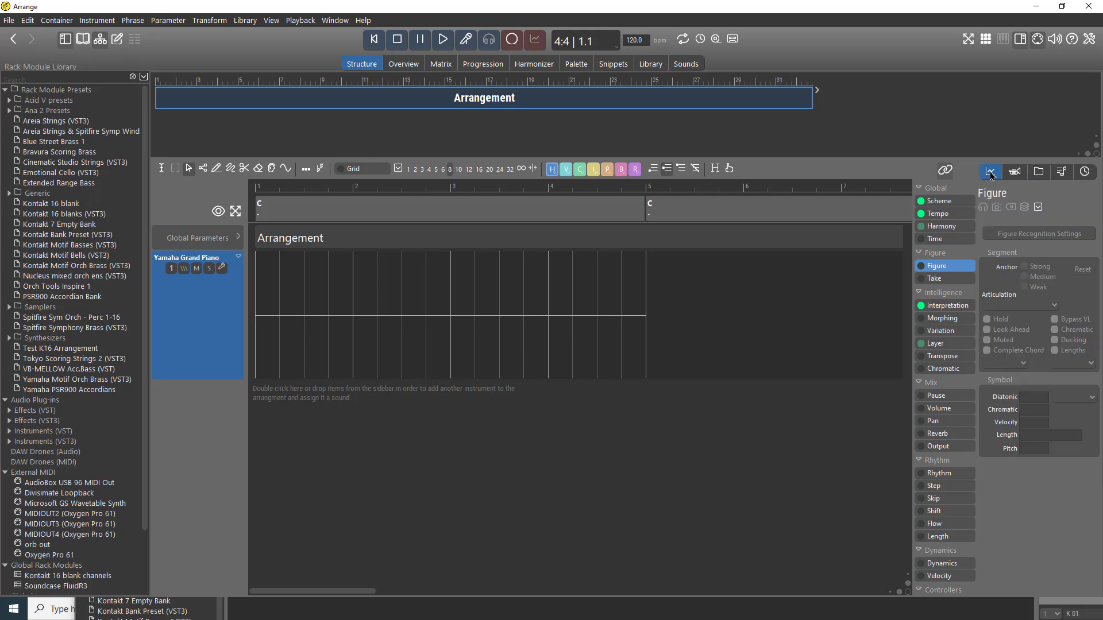
{"action": "left_click", "coordinate": [1016, 174]}
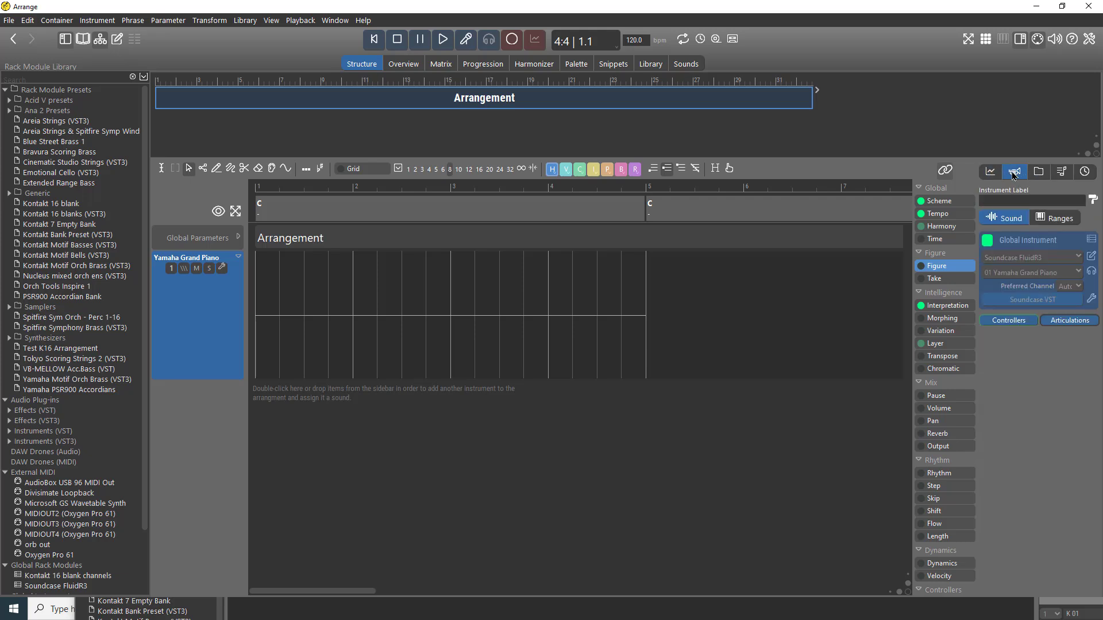
{"action": "left_click", "coordinate": [991, 172]}
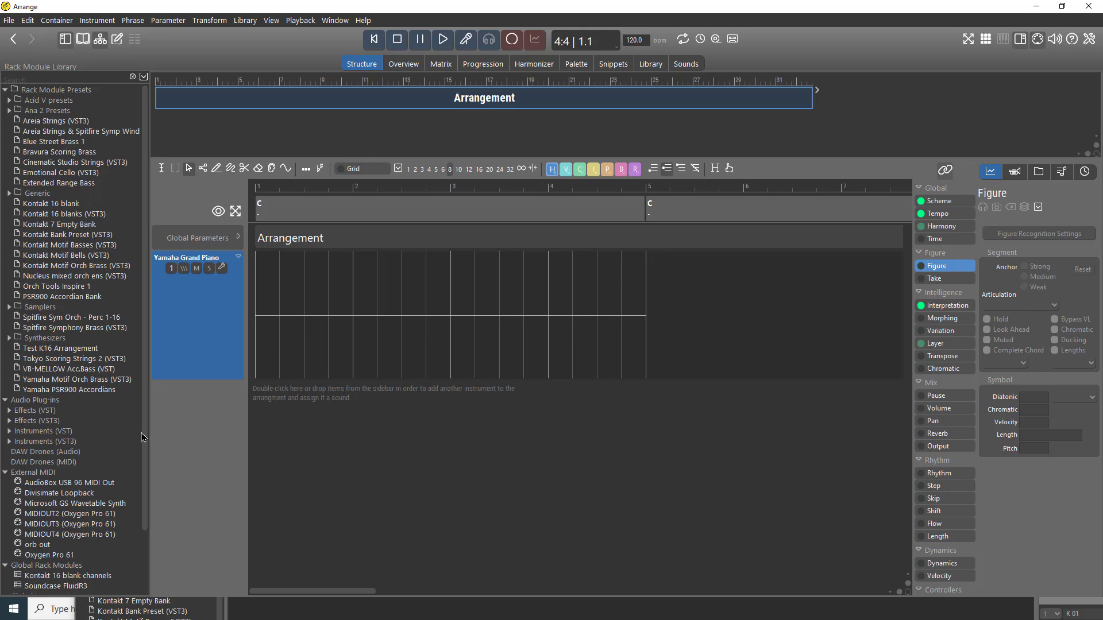
{"action": "scroll", "coordinate": [138, 488], "scroll_direction": "down", "scroll_amount": 3}
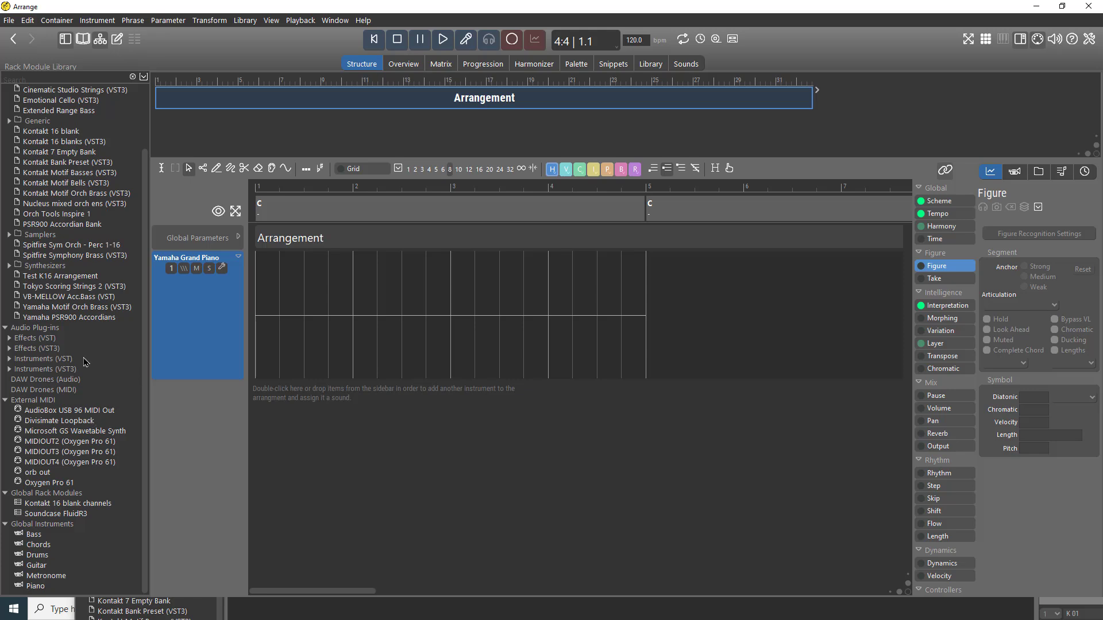
{"action": "scroll", "coordinate": [85, 361], "scroll_direction": "up", "scroll_amount": 2}
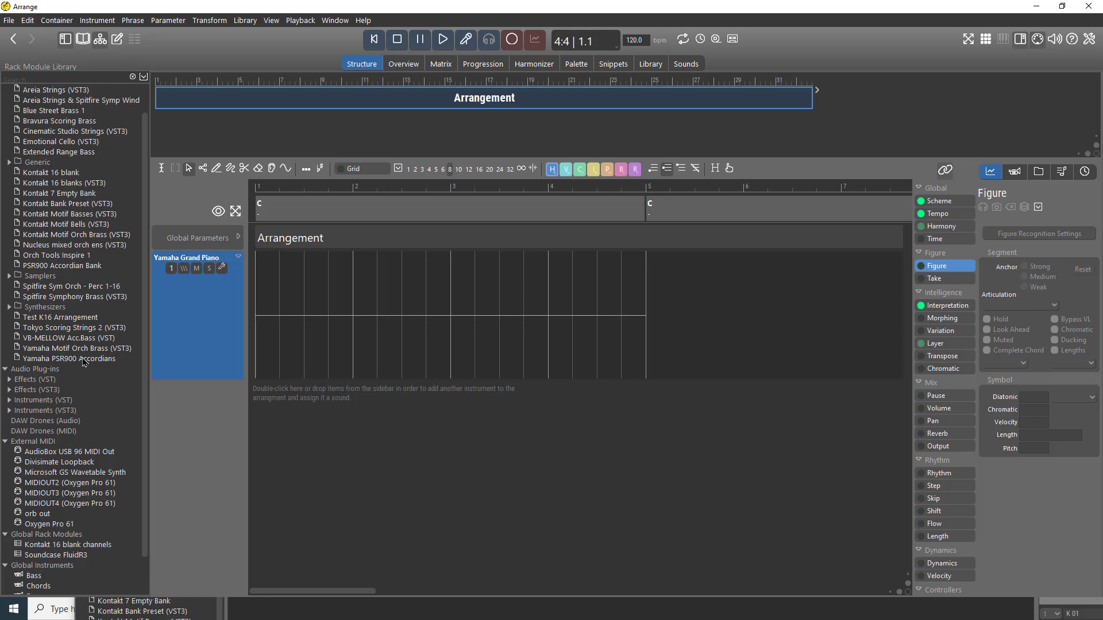
{"action": "scroll", "coordinate": [84, 361], "scroll_direction": "up", "scroll_amount": 1}
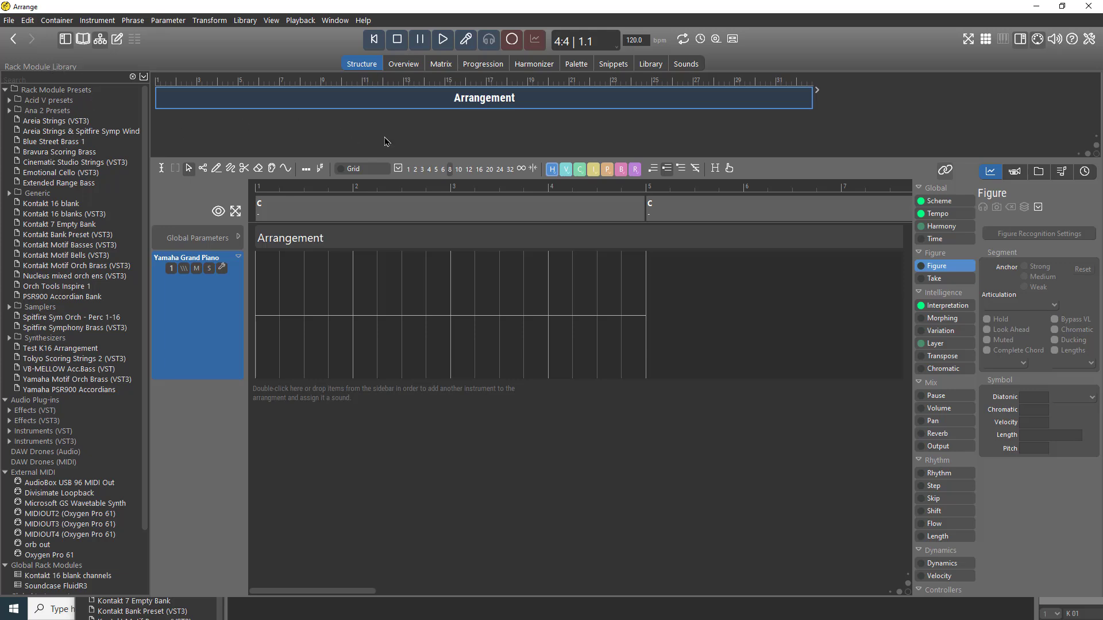
Step: Check the arrangement rack, and assign the Blue Street Brass 1 rack preset to the Yamaha Grand Piano instrument on channel 01 K 01
{"action": "left_click", "coordinate": [678, 66]}
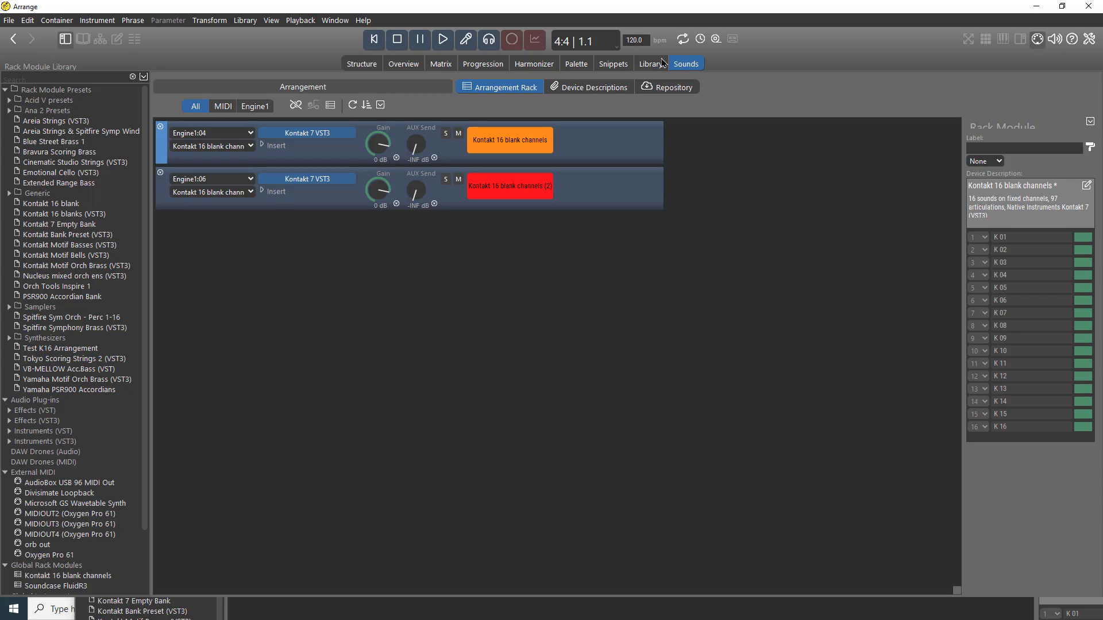
{"action": "left_click", "coordinate": [370, 69]}
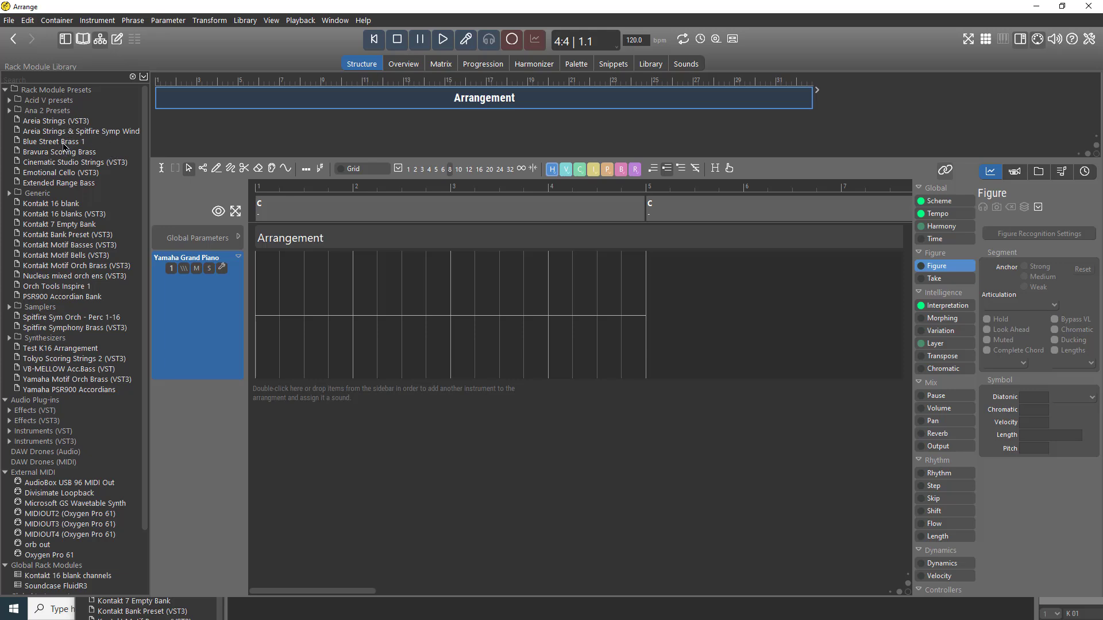
{"action": "left_click_drag", "start_coordinate": [64, 145], "coordinate": [191, 308]}
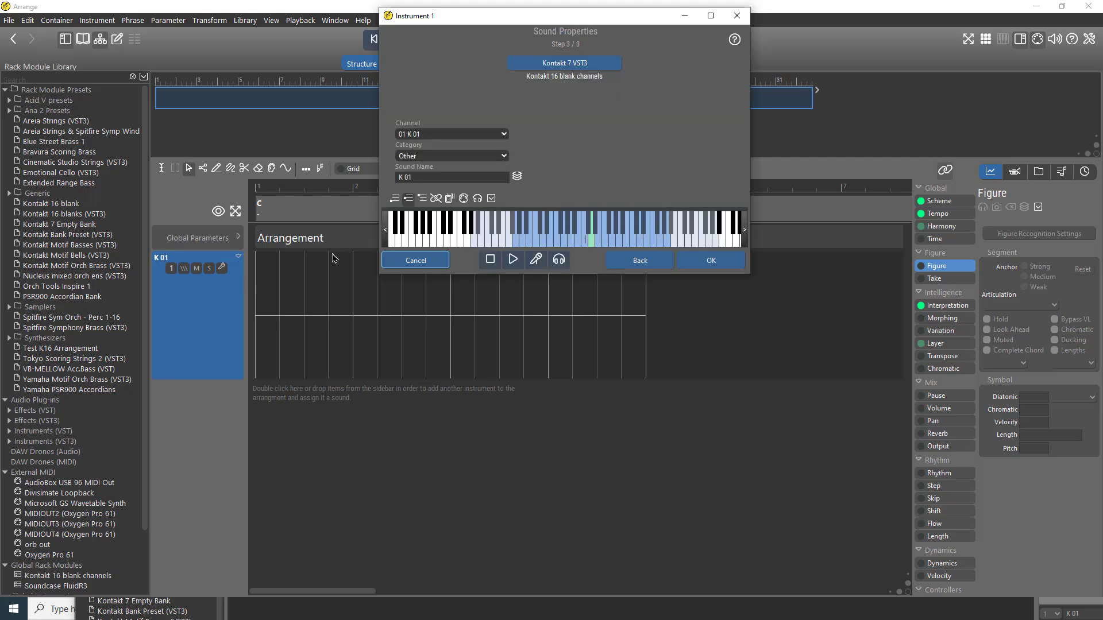
{"action": "left_click", "coordinate": [711, 261]}
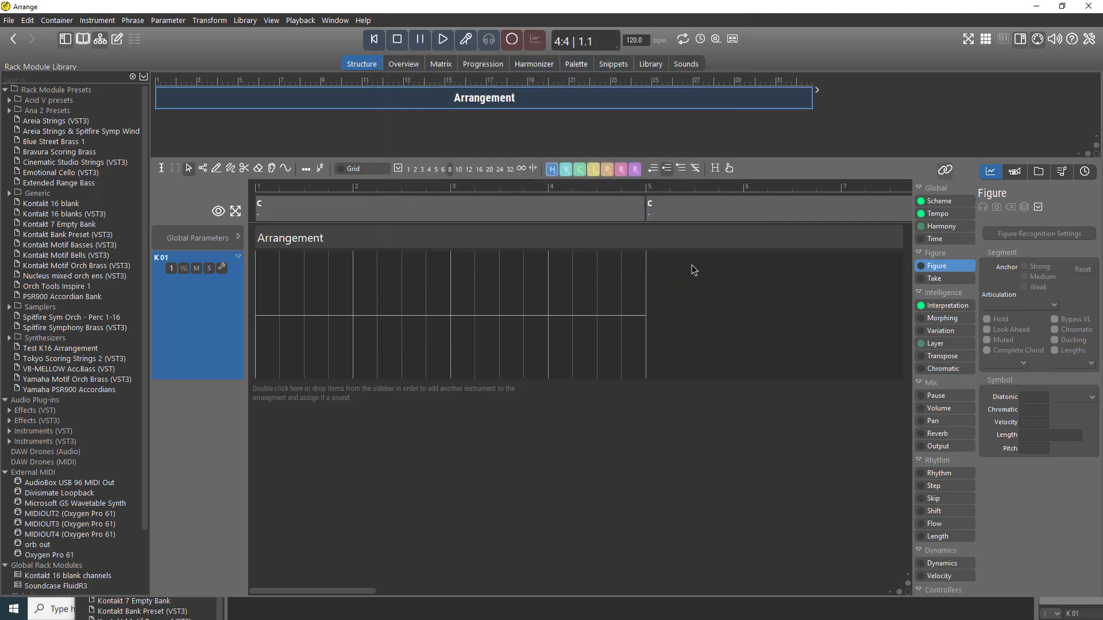
Step: Inspect the K 01 instrument's sound settings and available channels, and show its Kontakt 7 VST3 plug-in window
{"action": "left_click", "coordinate": [1019, 176]}
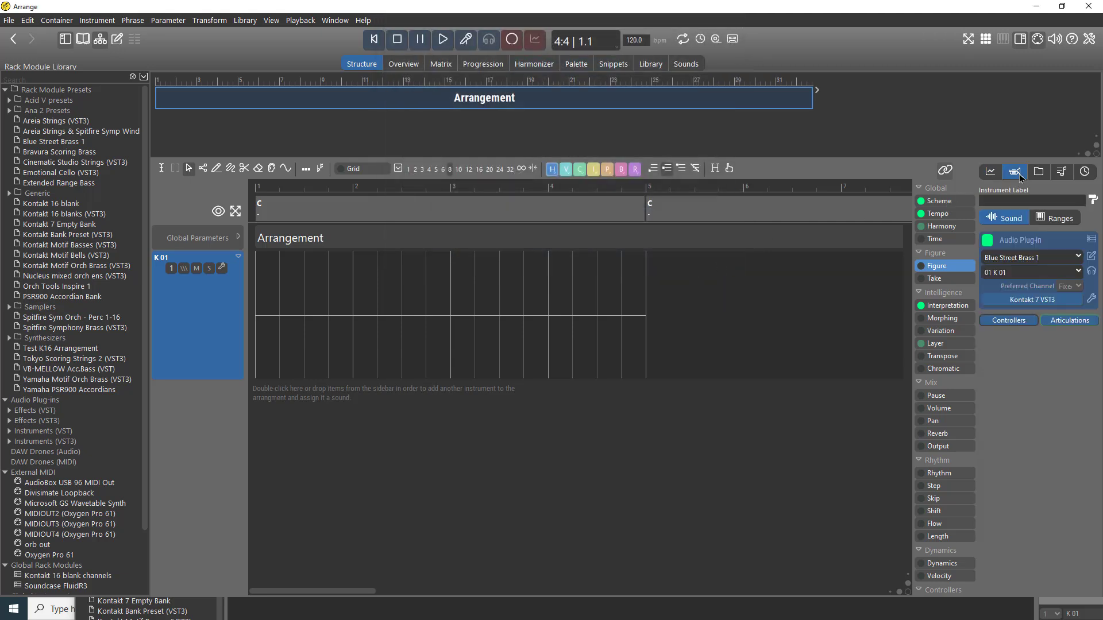
{"action": "left_click", "coordinate": [1061, 274]}
{"action": "left_click", "coordinate": [1080, 370]}
{"action": "left_click", "coordinate": [1040, 275]}
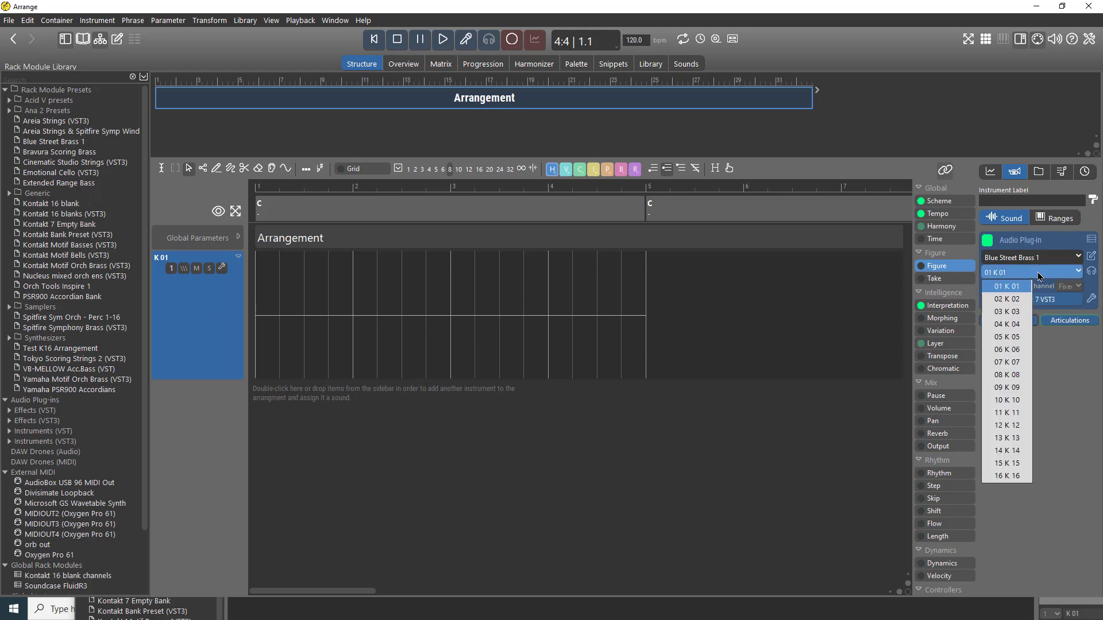
{"action": "left_click", "coordinate": [231, 346]}
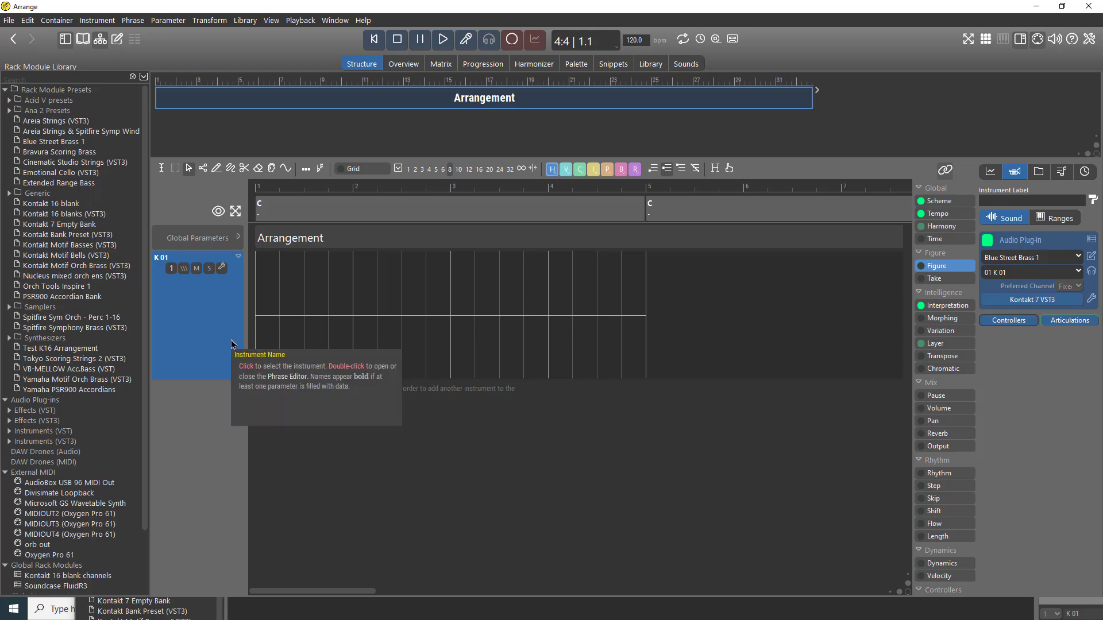
{"action": "left_click", "coordinate": [1032, 300]}
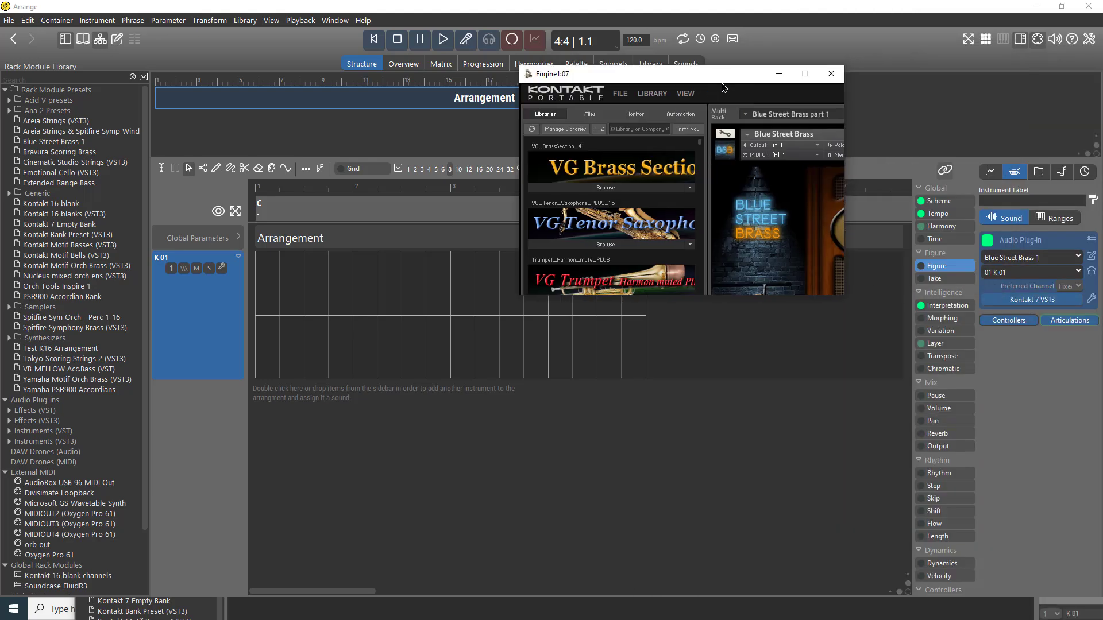
Step: Enlarge the Kontakt window, examine the Blue Street Brass part 1 multi down to the Mellow Plunger trumpet on channel 3, and move the window away
{"action": "left_click_drag", "start_coordinate": [929, 84], "coordinate": [411, 96]}
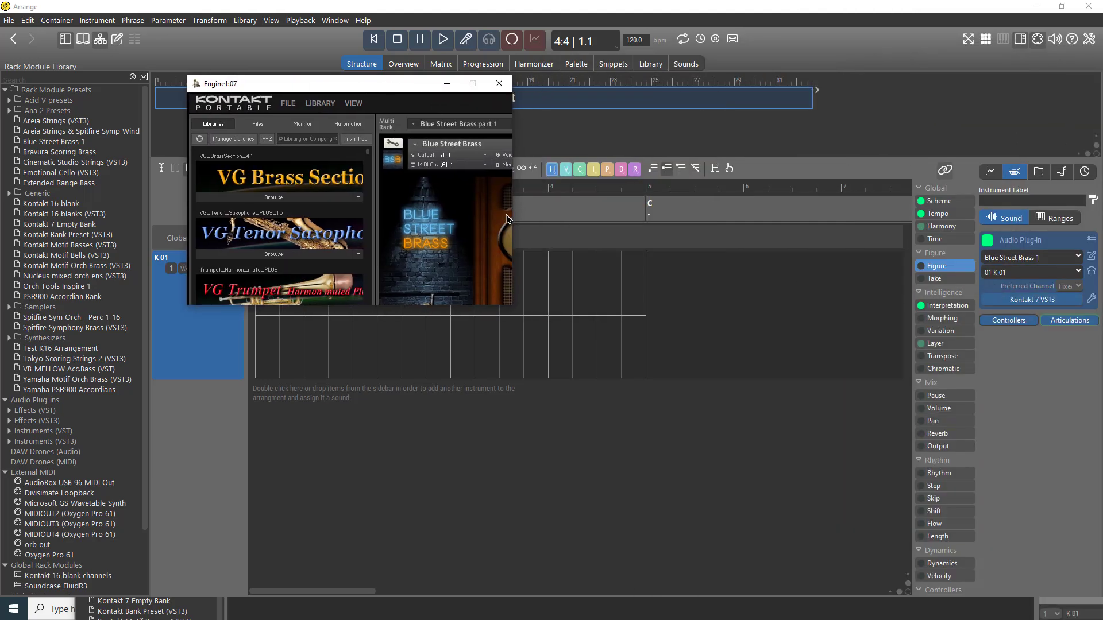
{"action": "left_click_drag", "start_coordinate": [513, 223], "coordinate": [781, 216]}
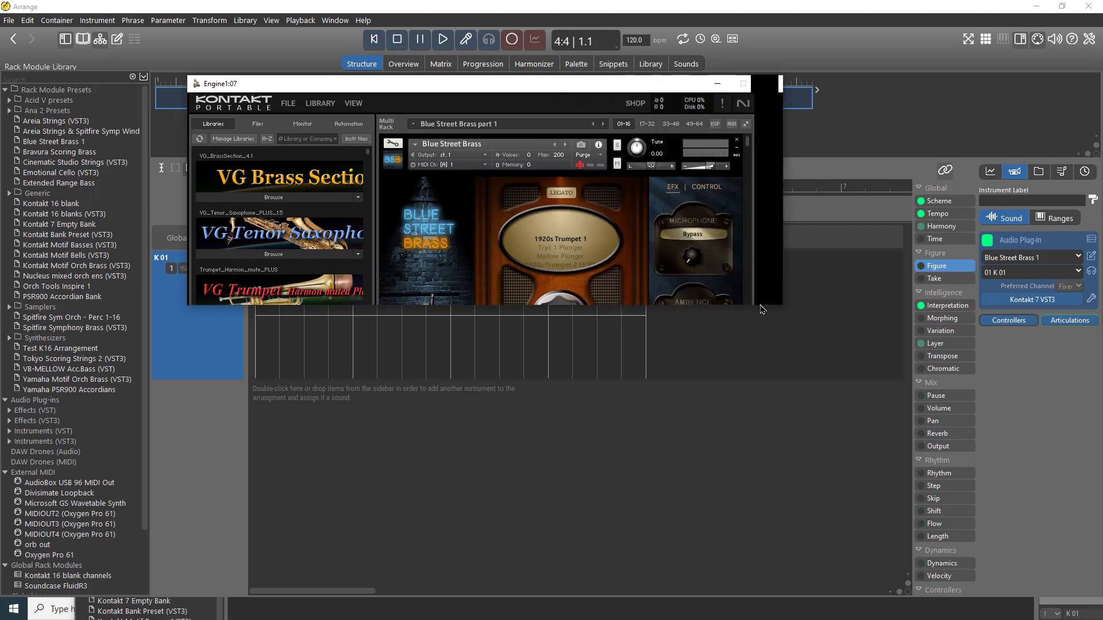
{"action": "left_click_drag", "start_coordinate": [766, 305], "coordinate": [781, 472]}
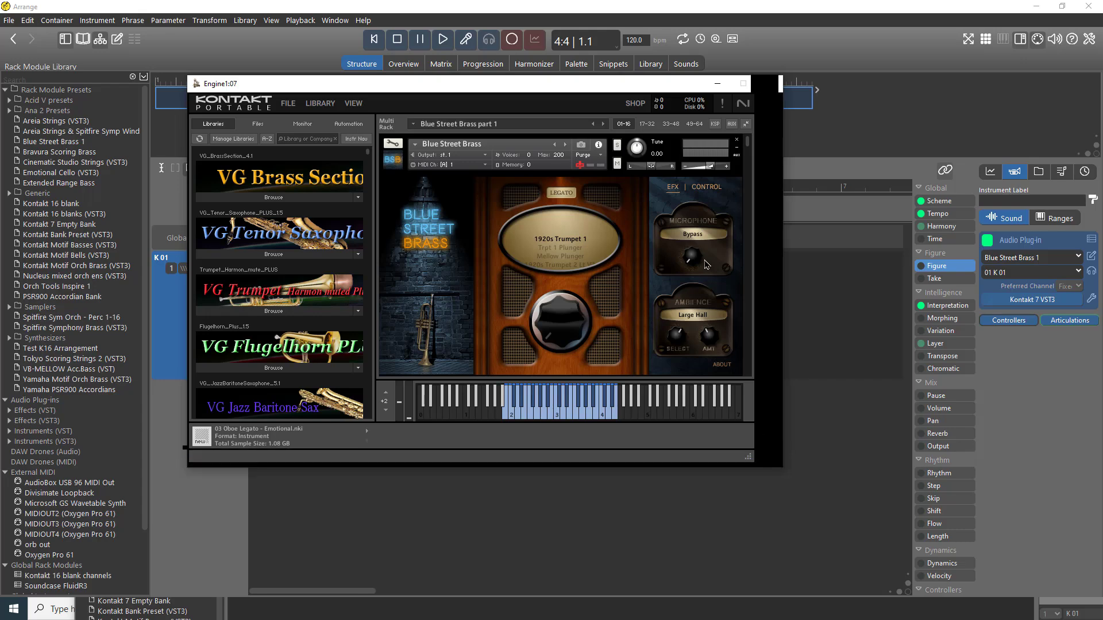
{"action": "left_click_drag", "start_coordinate": [749, 148], "coordinate": [758, 178]}
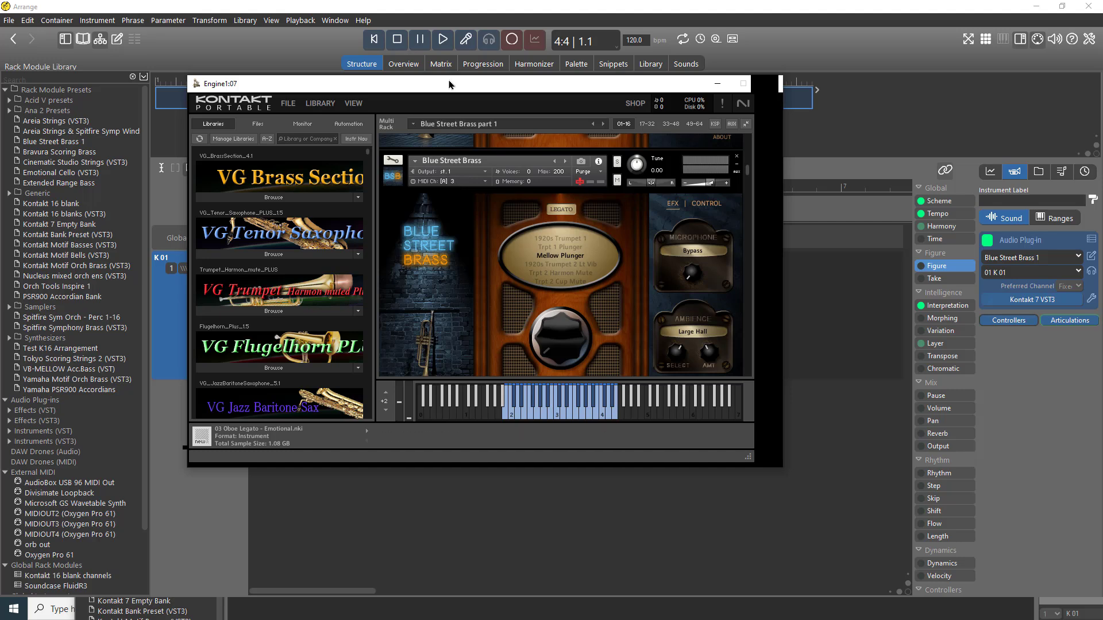
{"action": "left_click_drag", "start_coordinate": [449, 85], "coordinate": [1102, 58]}
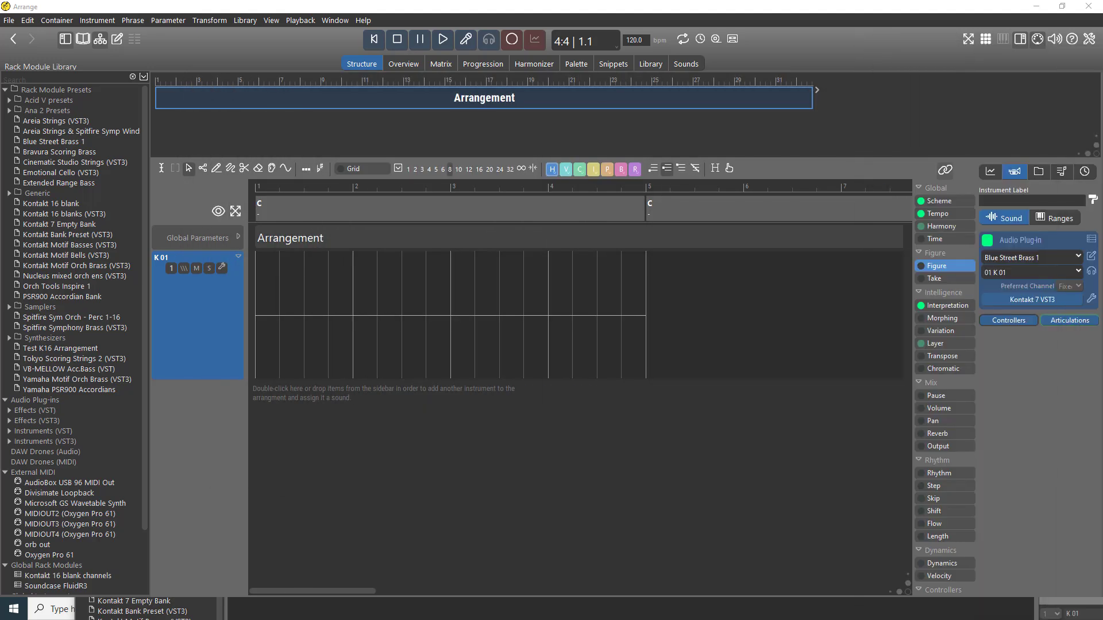
Step: Switch the K 01 instrument to channel 03 K 03 and draw a rising four-note figure in measure 1
{"action": "left_click", "coordinate": [998, 276]}
{"action": "left_click", "coordinate": [1006, 312]}
{"action": "left_click", "coordinate": [217, 170]}
{"action": "left_click_drag", "start_coordinate": [262, 309], "coordinate": [352, 278]}
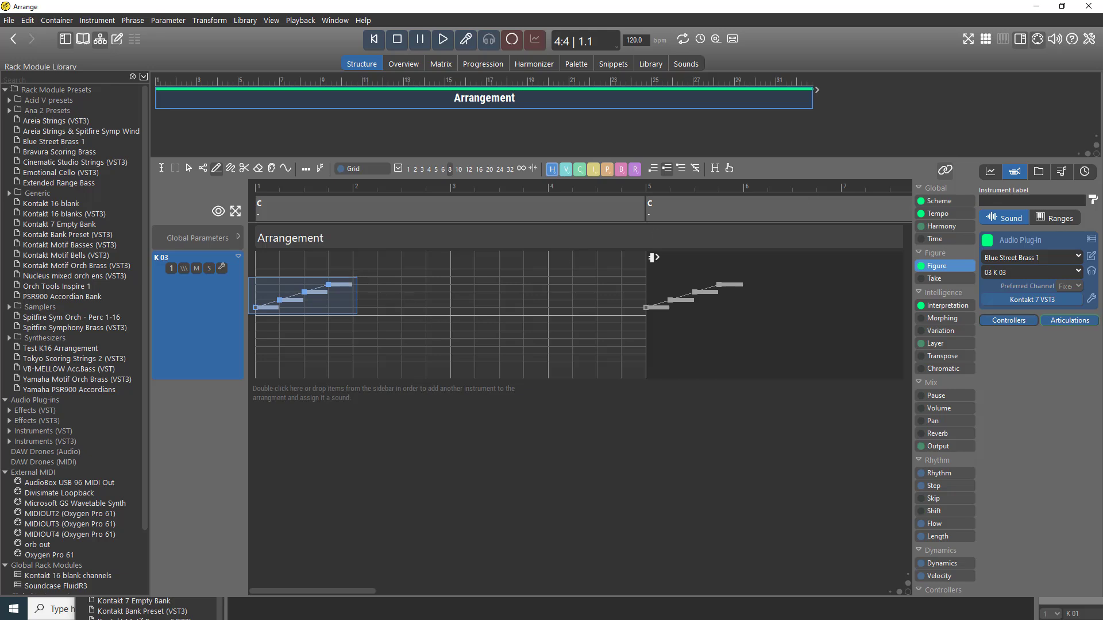
Step: Add a second instrument with the same sound, set it to channel 08 K 08, and draw a descending five-note figure in measure 2
{"action": "left_click_drag", "start_coordinate": [1102, 2], "coordinate": [1102, 54]}
{"action": "mouse_move", "coordinate": [1102, 23]}
{"action": "left_mouse_down"}
{"action": "mouse_move", "coordinate": [1102, 9]}
{"action": "mouse_move", "coordinate": [824, 38]}
{"action": "mouse_move", "coordinate": [1102, 23]}
{"action": "left_mouse_up"}
{"action": "right_click", "coordinate": [281, 423]}
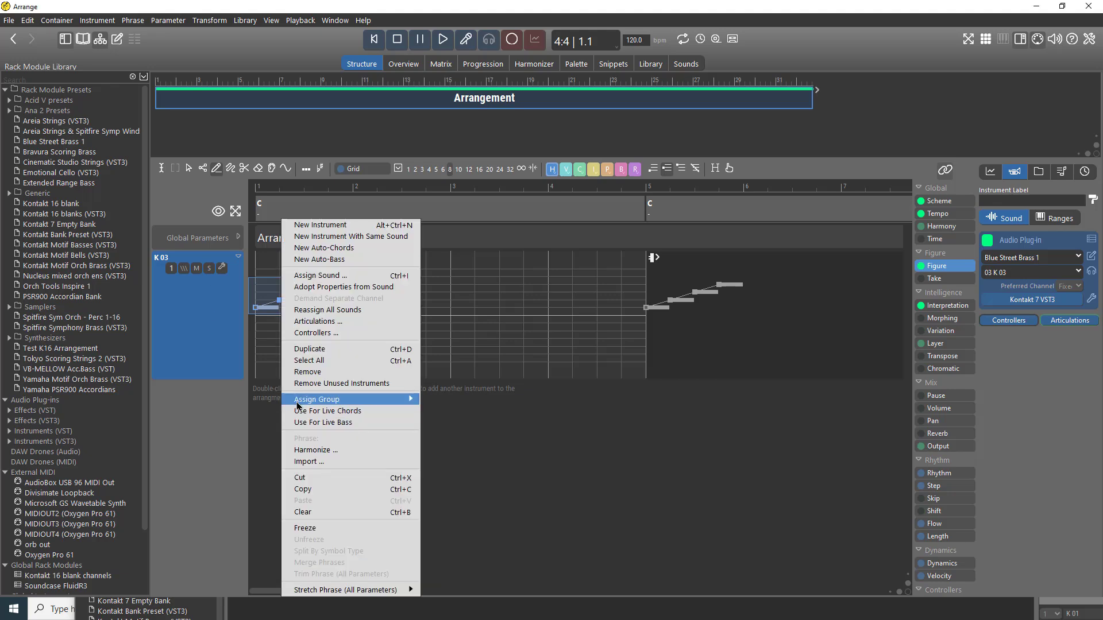
{"action": "left_click", "coordinate": [349, 242]}
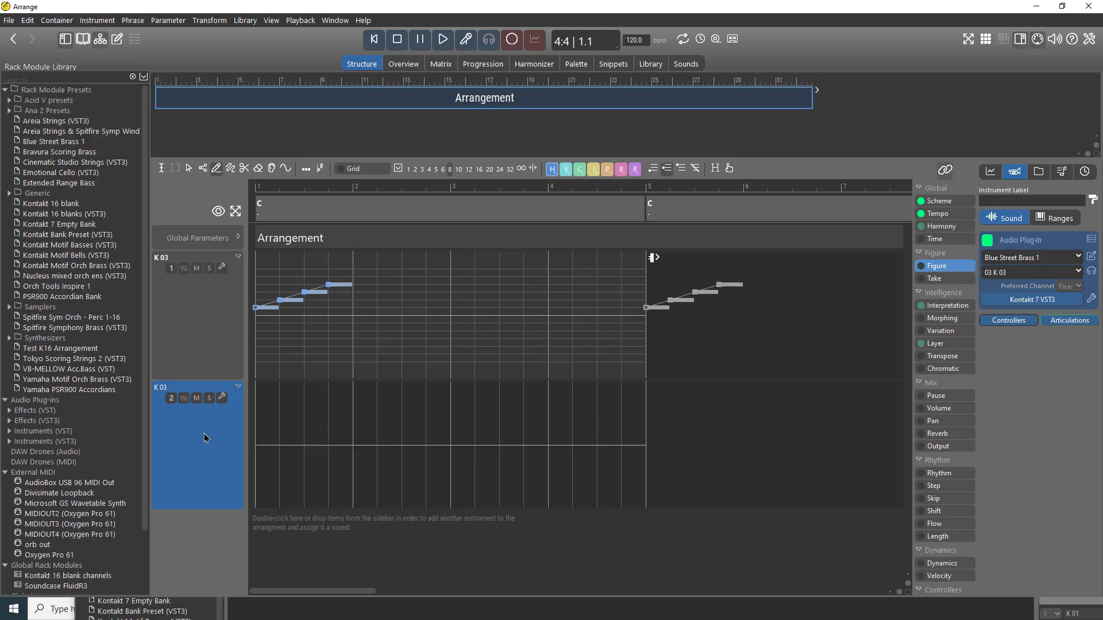
{"action": "left_click", "coordinate": [1008, 275]}
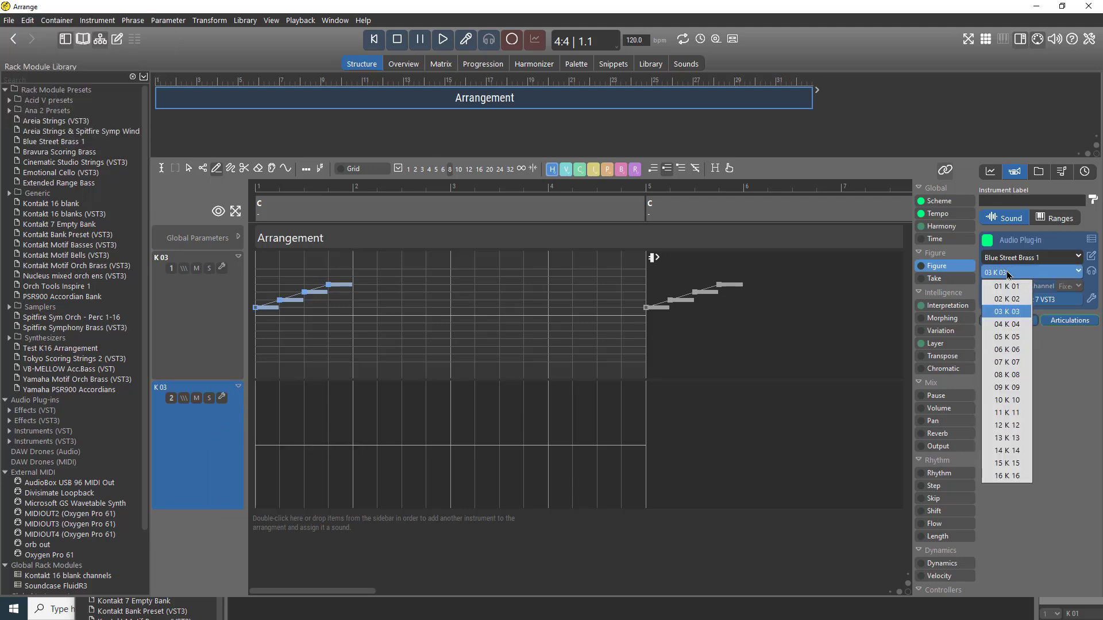
{"action": "left_click", "coordinate": [1026, 374]}
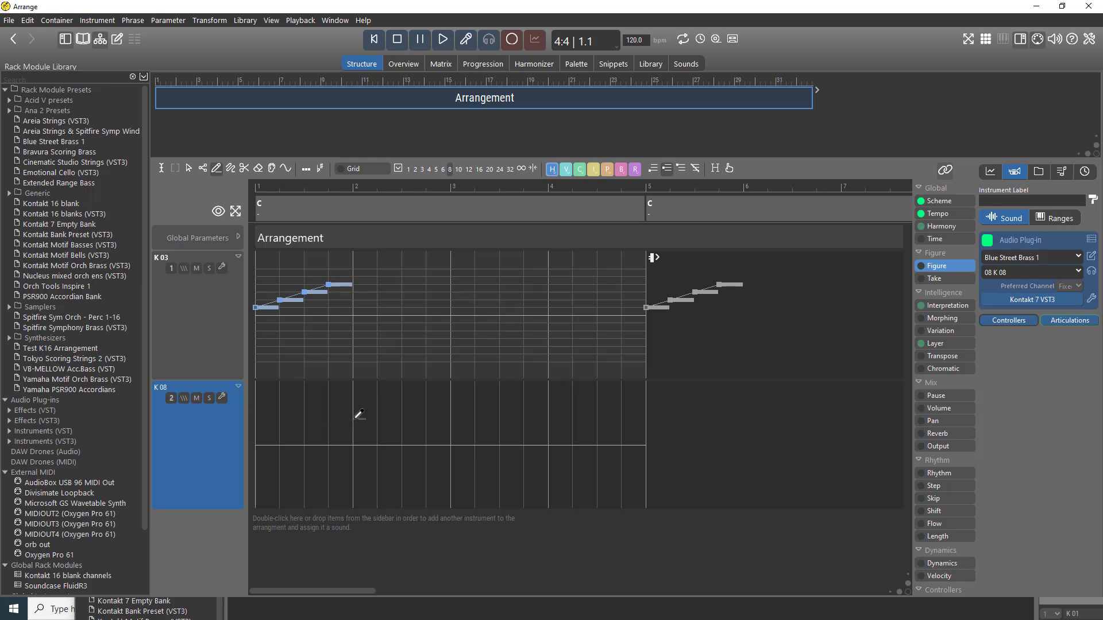
{"action": "left_click_drag", "start_coordinate": [355, 405], "coordinate": [444, 434]}
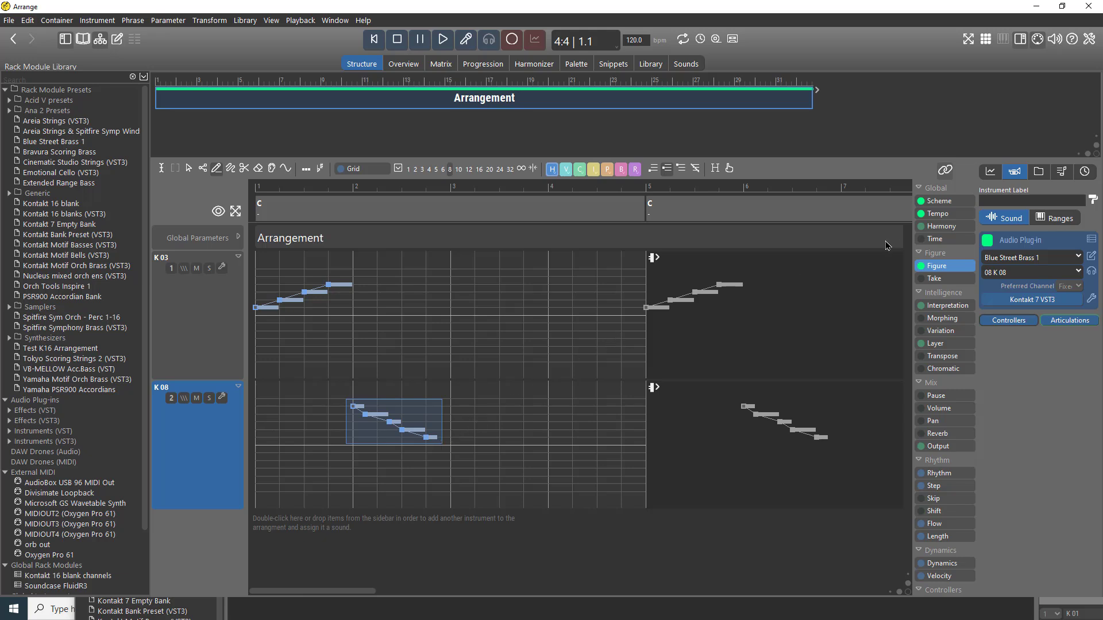
Step: Try the Staccato and Legato articulations on the K 08 figure segment, and set its articulation to Trill HT
{"action": "left_click", "coordinate": [992, 176]}
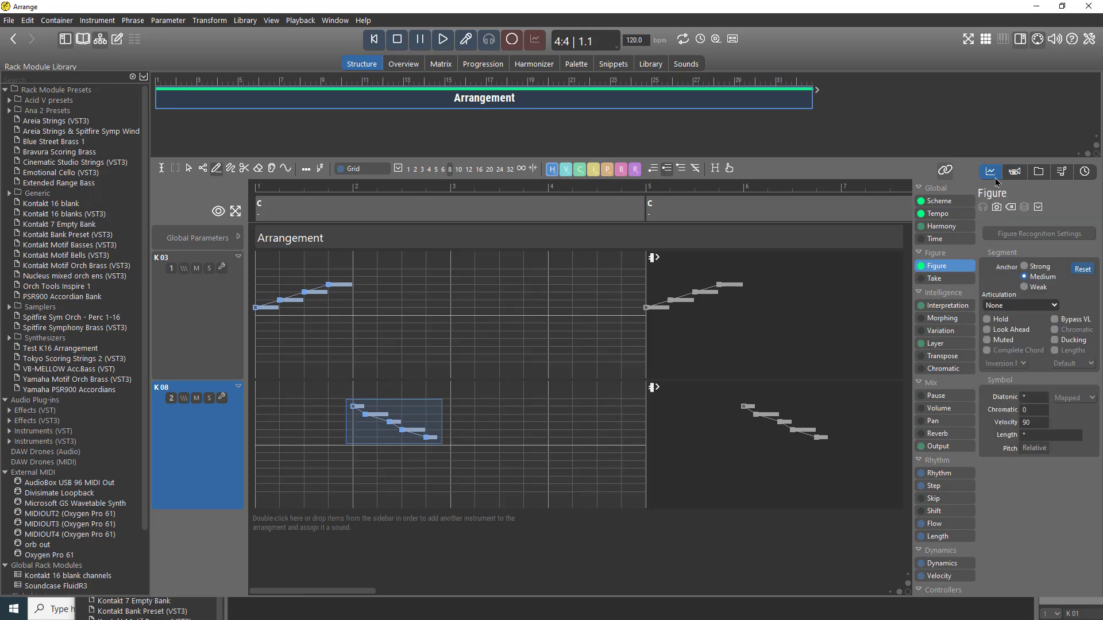
{"action": "left_click", "coordinate": [1015, 310]}
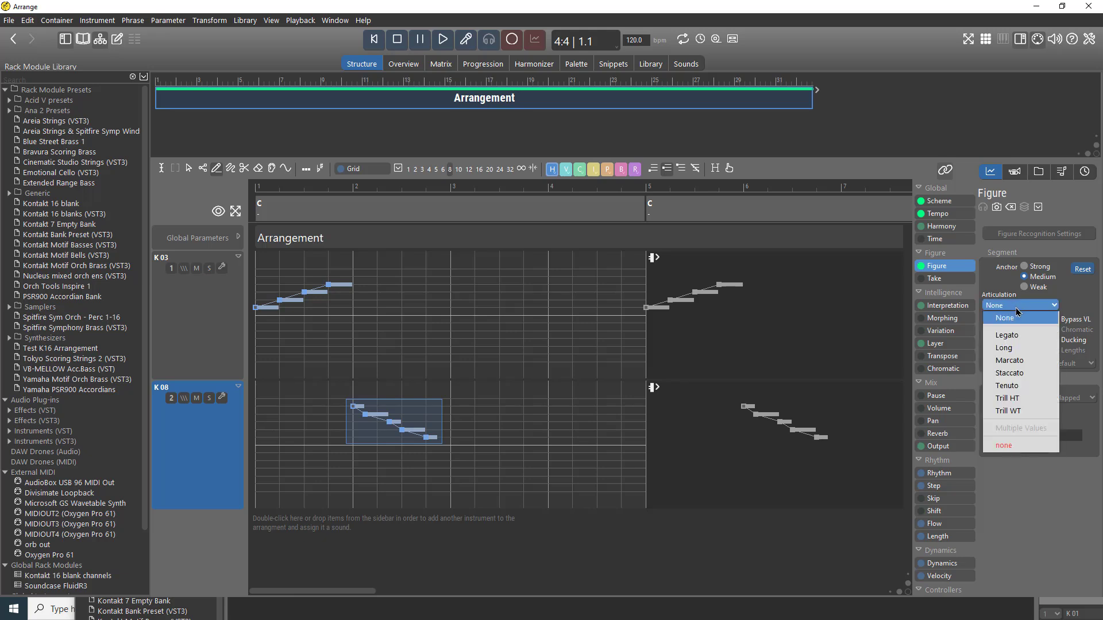
{"action": "left_click", "coordinate": [1011, 373]}
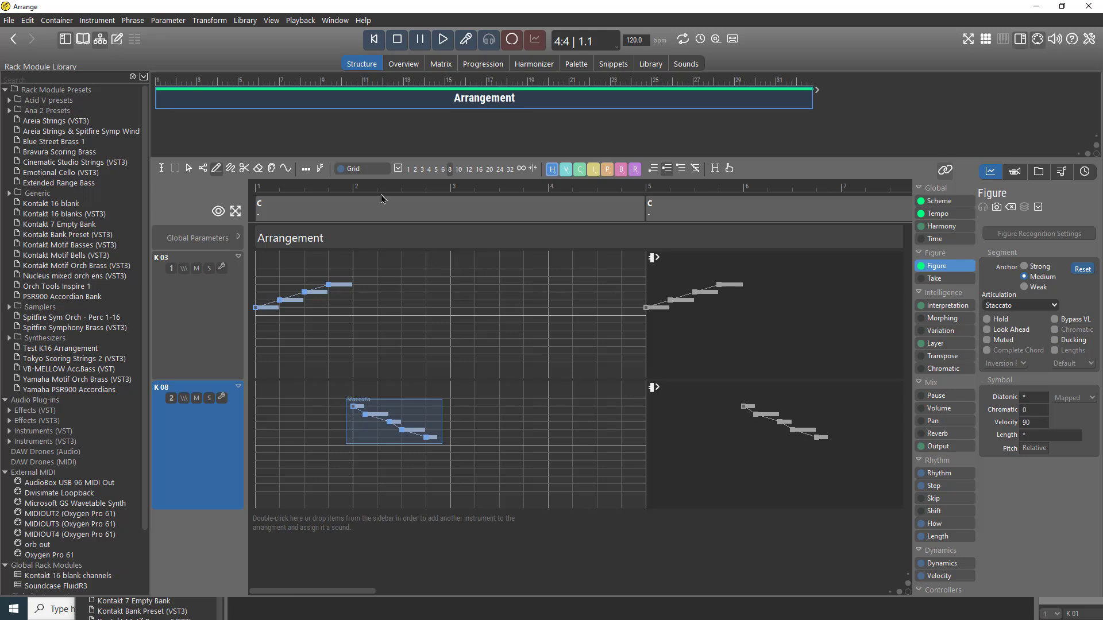
{"action": "left_click", "coordinate": [1005, 309]}
{"action": "left_click", "coordinate": [1007, 335]}
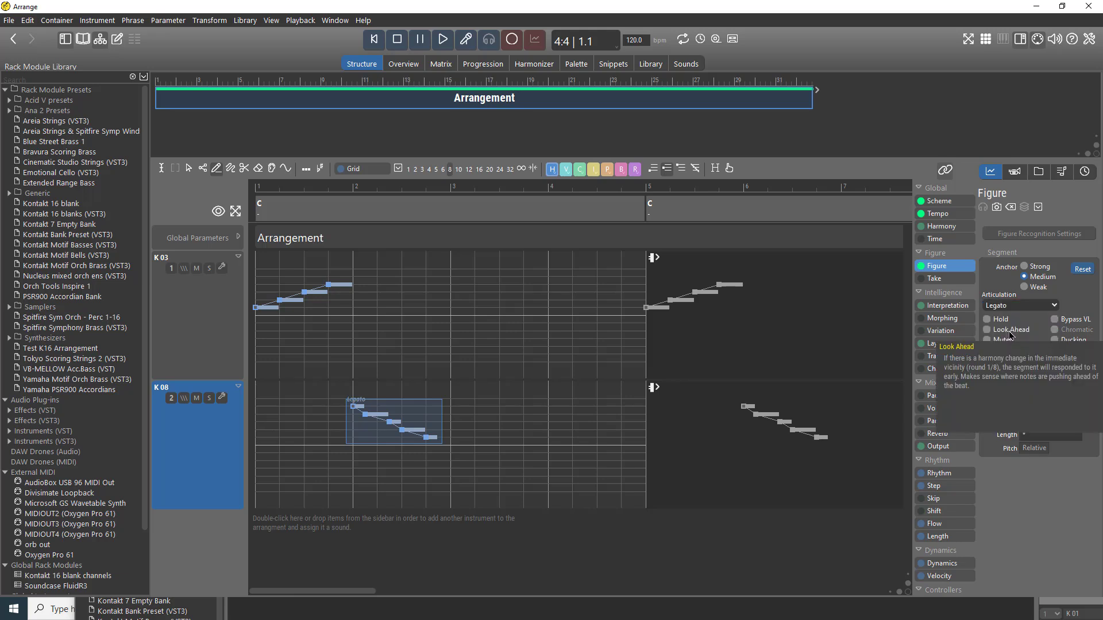
{"action": "left_click", "coordinate": [1013, 307]}
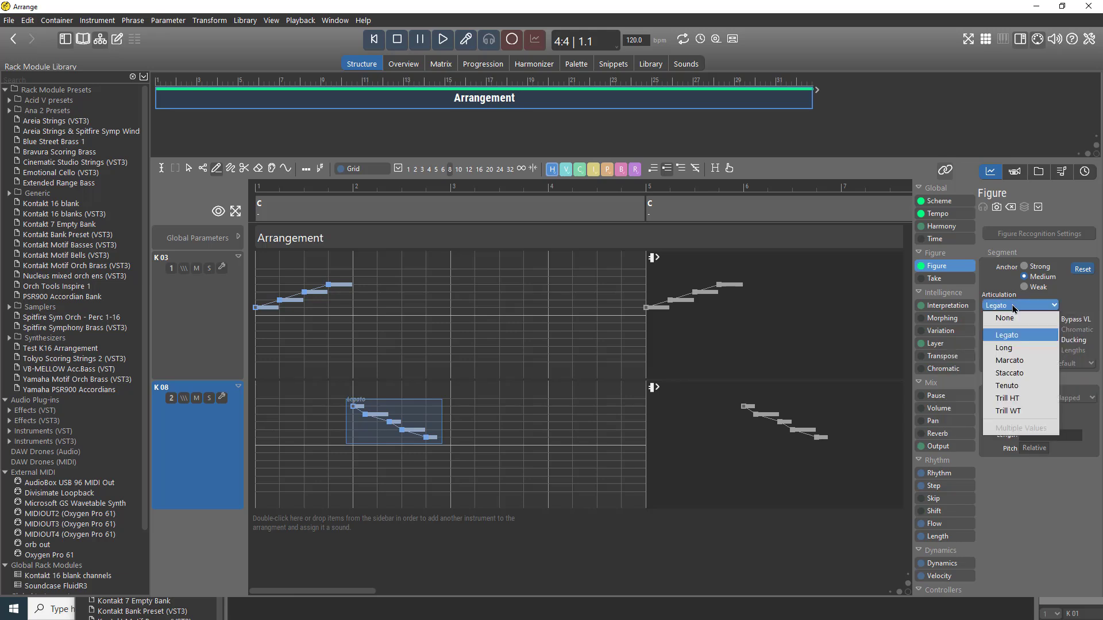
{"action": "left_click", "coordinate": [1014, 399]}
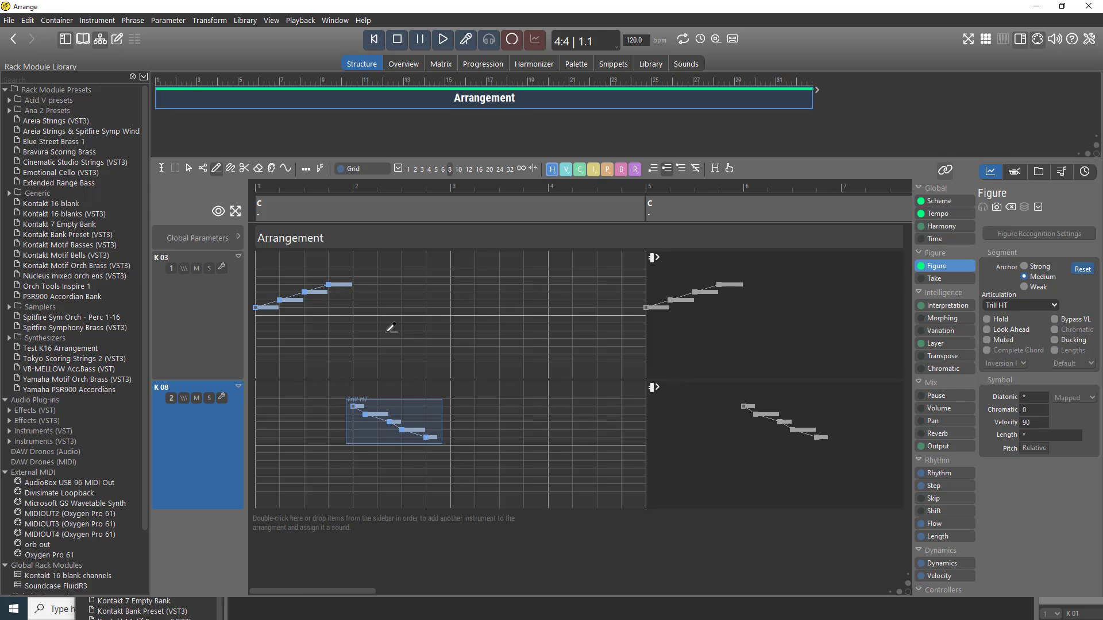
Step: Play the arrangement from the beginning through both figures and stop playback
{"action": "left_click", "coordinate": [375, 42]}
{"action": "left_click", "coordinate": [444, 42]}
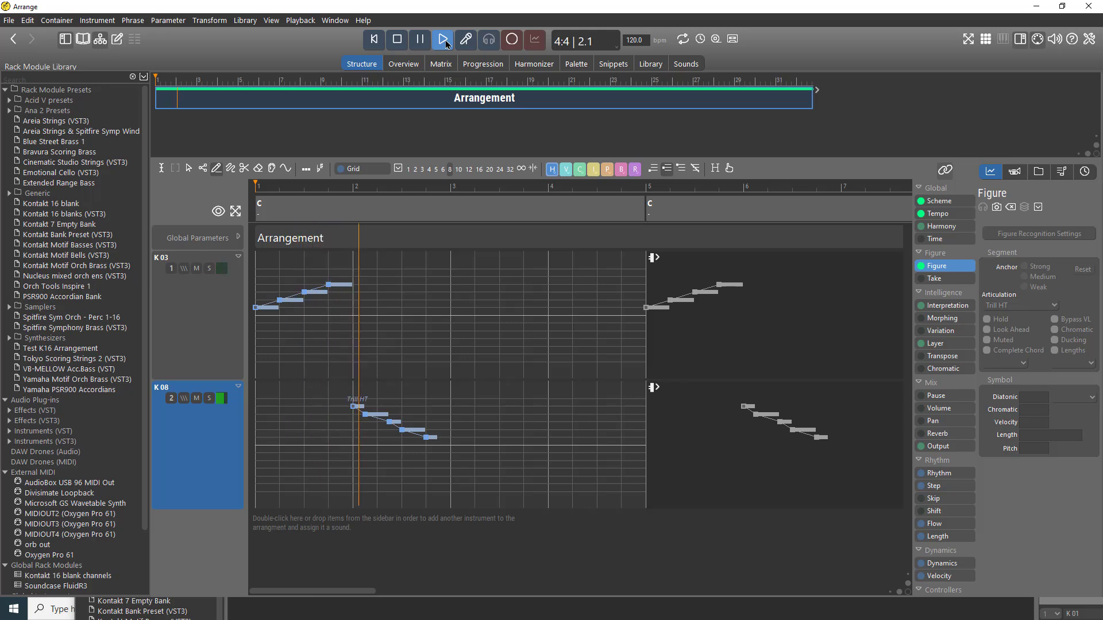
{"action": "left_click", "coordinate": [398, 40]}
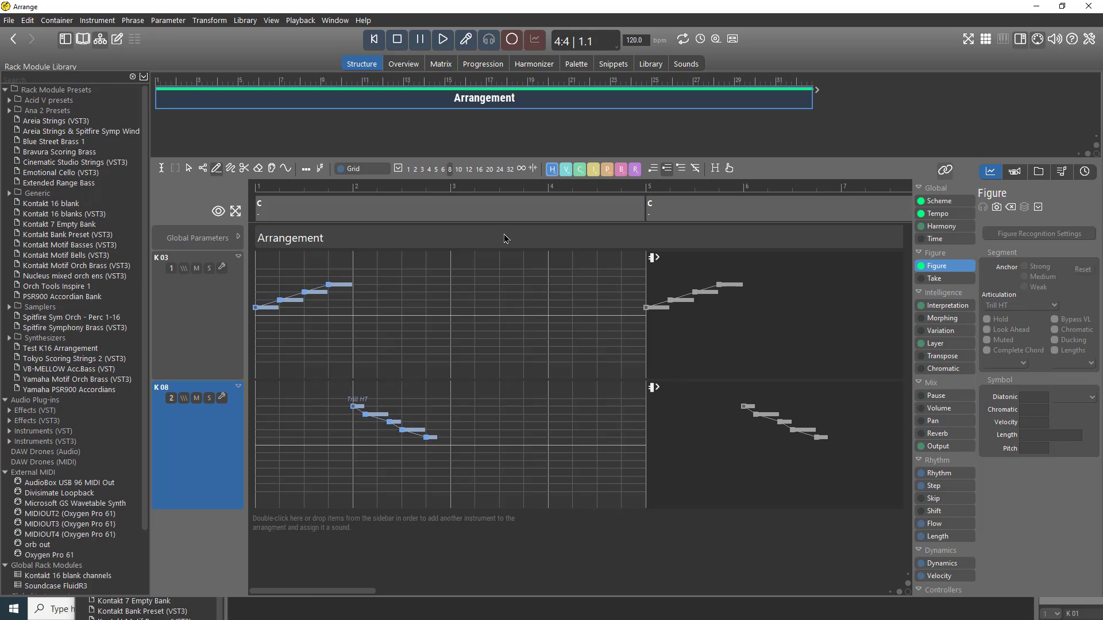
{"action": "mouse_move", "coordinate": [504, 238]}
{"action": "left_click", "coordinate": [213, 322]}
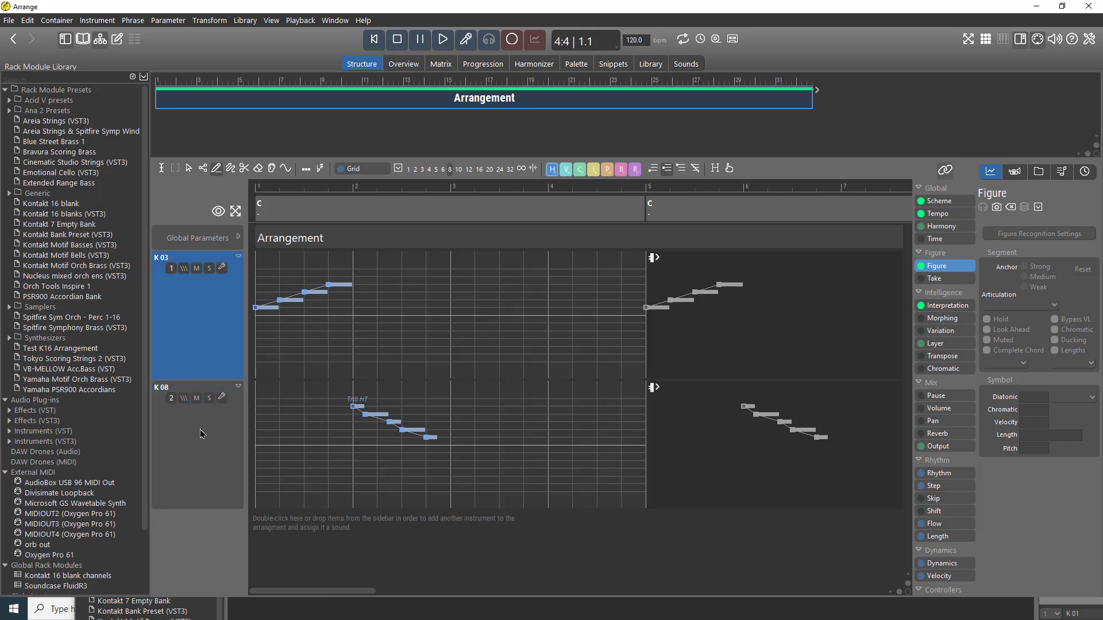
{"action": "left_click", "coordinate": [200, 434]}
{"action": "left_click", "coordinate": [210, 339]}
{"action": "left_click", "coordinate": [193, 431], "text": "ctrl"}
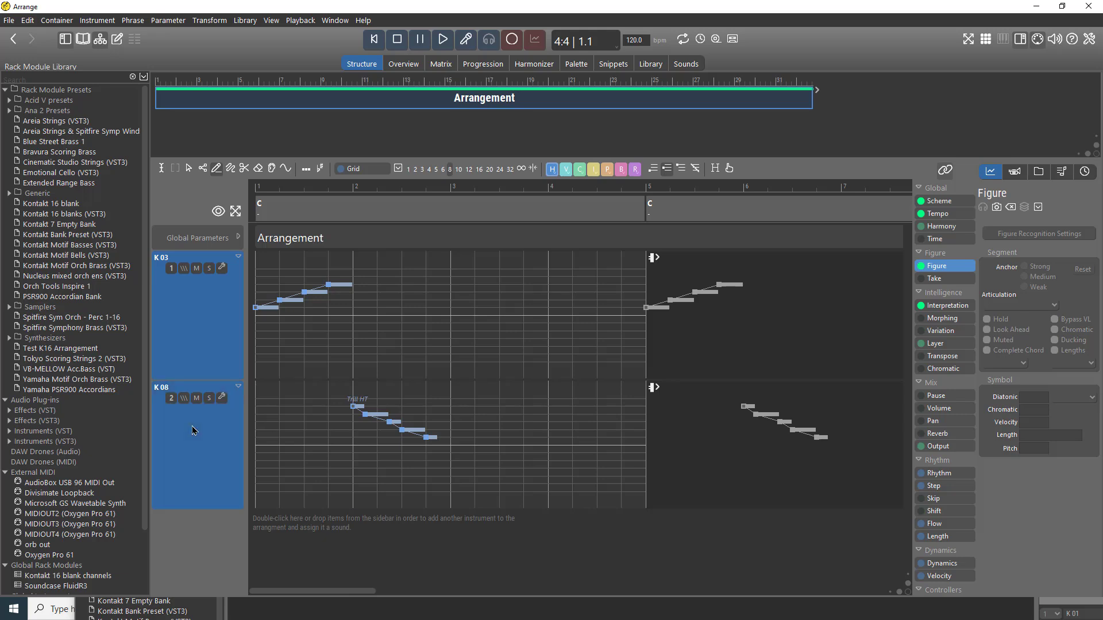
{"action": "left_click", "coordinate": [193, 431]}
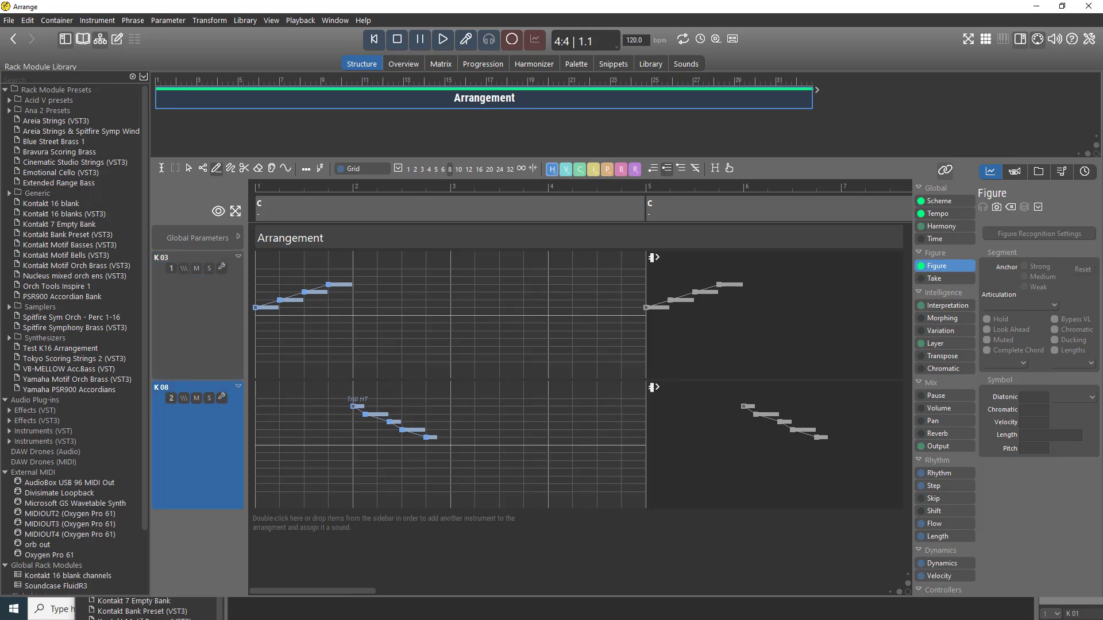
Step: Inspect the Kontakt slot on MIDI channel 8, and view the K 08 instrument's sound settings and available channels
{"action": "left_click_drag", "start_coordinate": [1102, 12], "coordinate": [622, 33]}
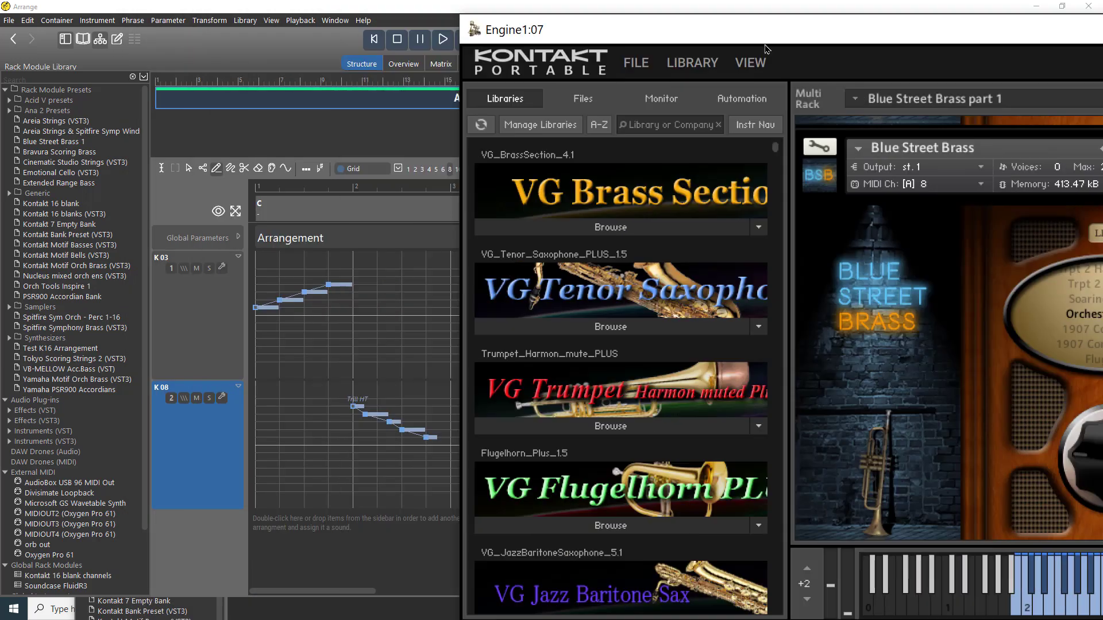
{"action": "left_click_drag", "start_coordinate": [764, 49], "coordinate": [1102, 75]}
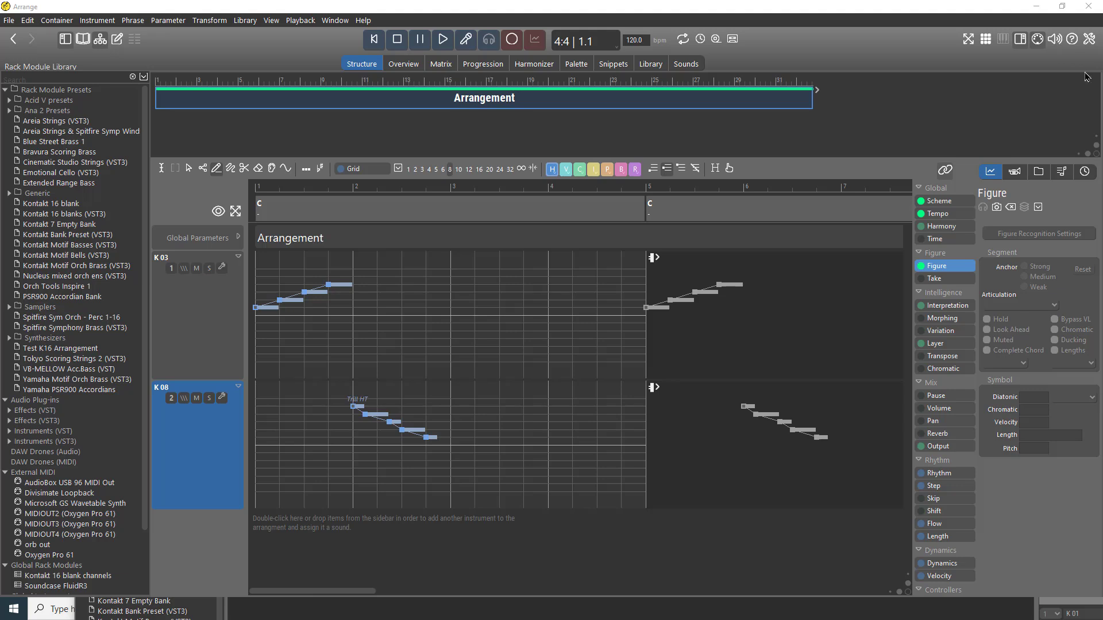
{"action": "left_click", "coordinate": [1015, 173]}
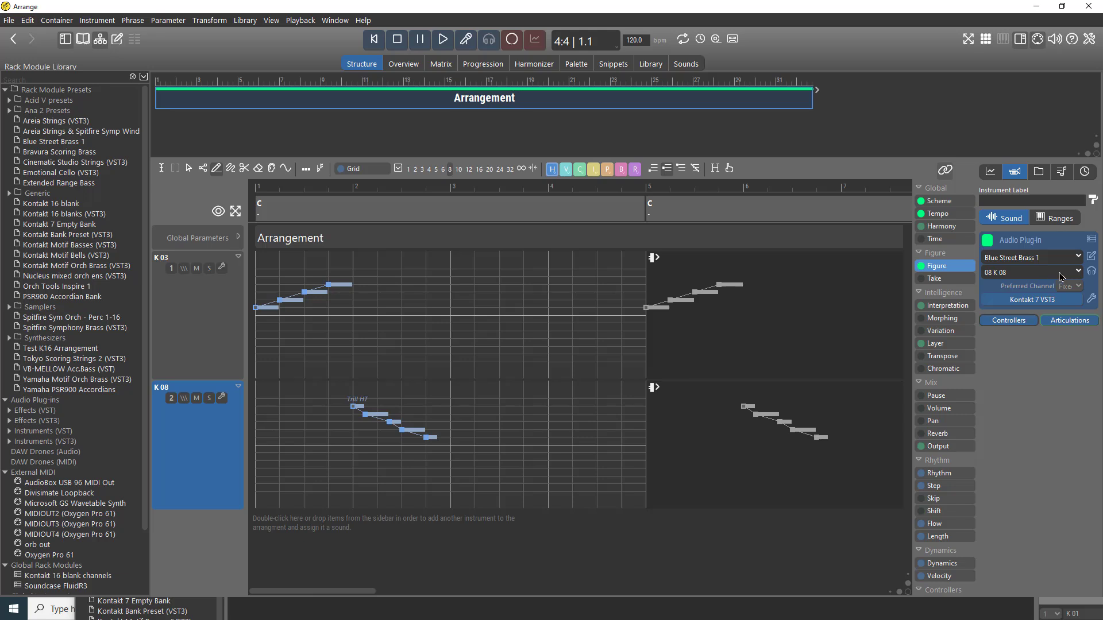
{"action": "left_click", "coordinate": [1072, 274]}
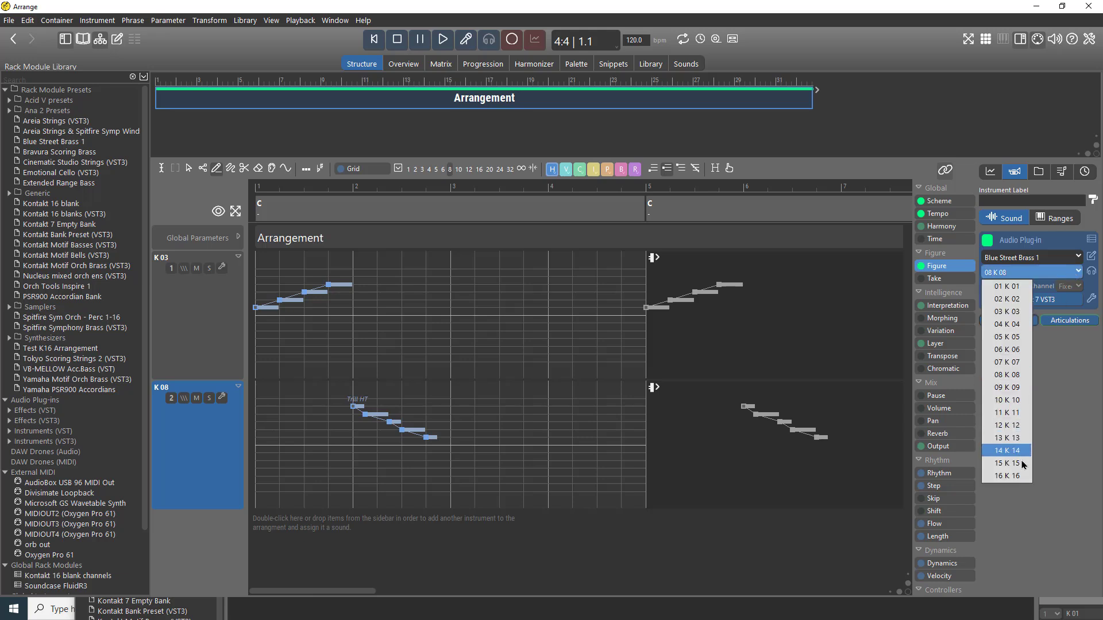
{"action": "left_click", "coordinate": [1063, 398]}
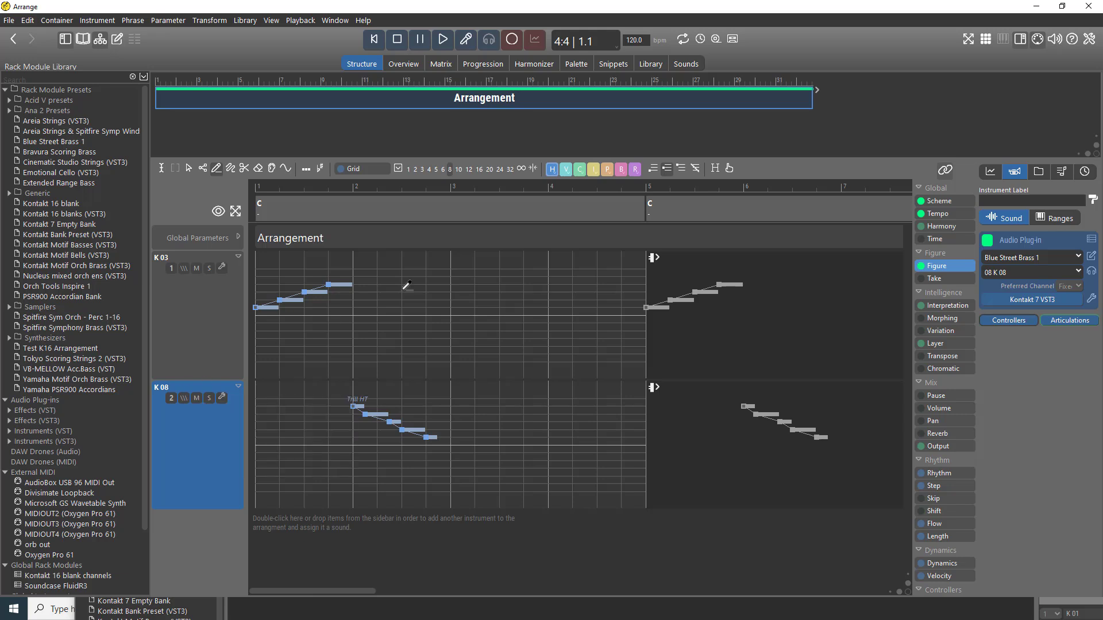
Step: Label the K 08 instrument "Orchestral Cornet"
{"action": "left_click", "coordinate": [993, 201]}
{"action": "left_click", "coordinate": [225, 305]}
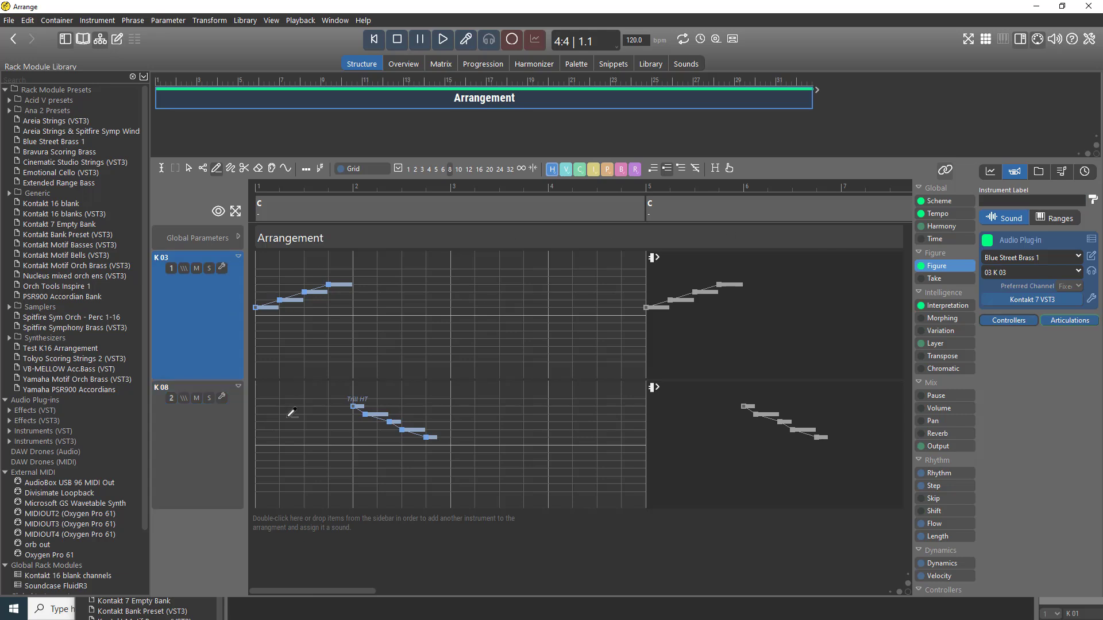
{"action": "left_click", "coordinate": [204, 451]}
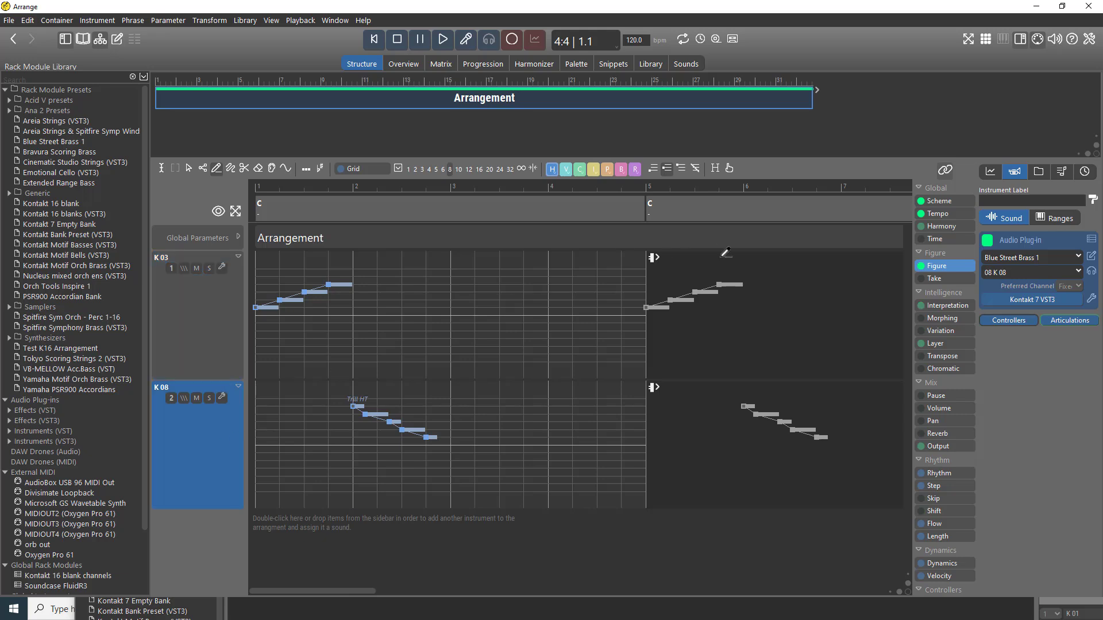
{"action": "left_click", "coordinate": [1012, 200]}
{"action": "type", "text": "Orchestr"}
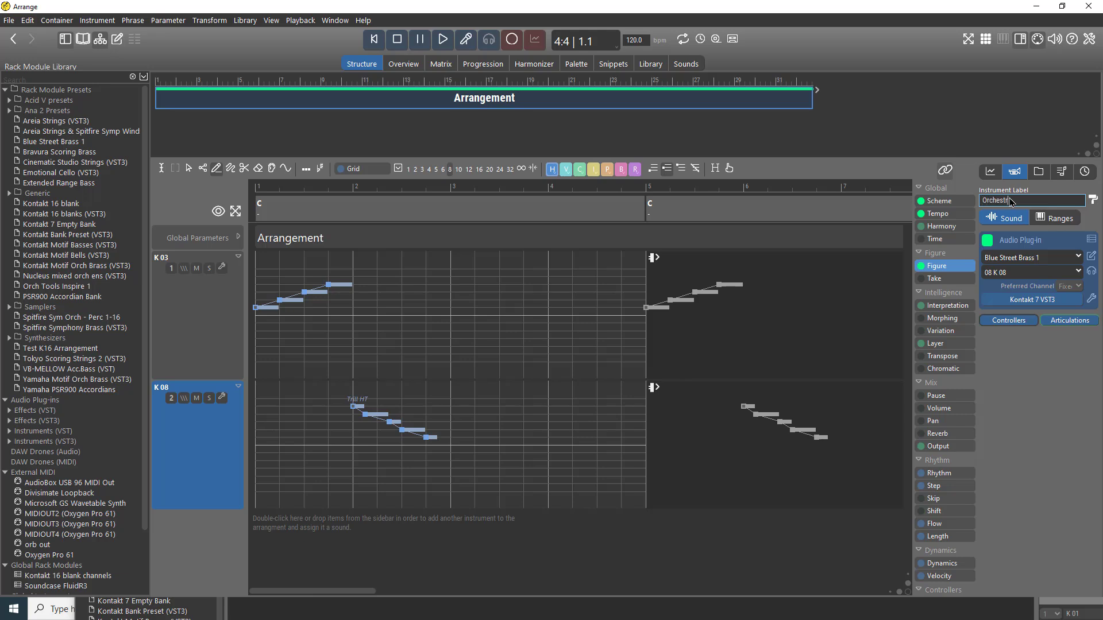
{"action": "type", "text": "al Cornet"}
{"action": "key", "text": "Return"}
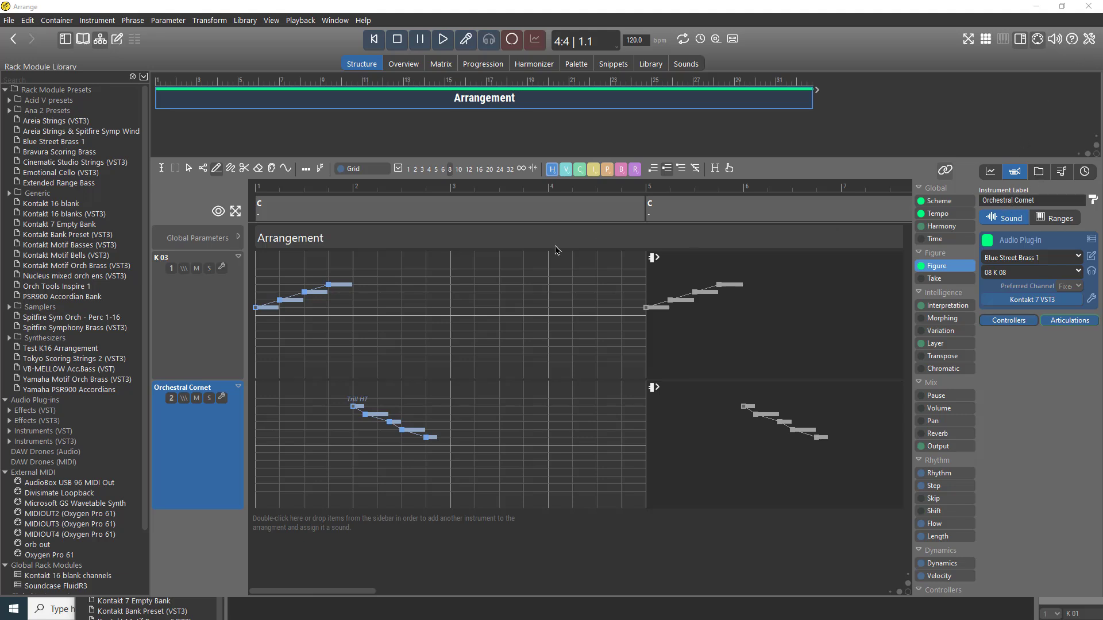
Step: Label the K 03 instrument "Trumpet Mellow Plunger"
{"action": "left_click", "coordinate": [216, 303]}
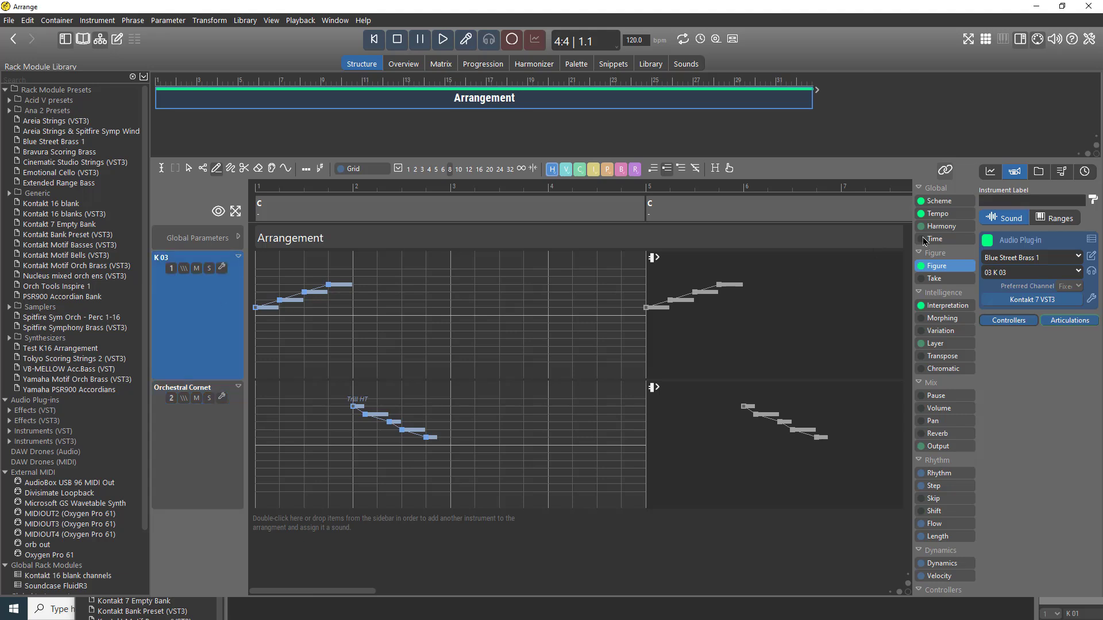
{"action": "left_click", "coordinate": [990, 202]}
{"action": "type", "text": "Trumpet Mel"}
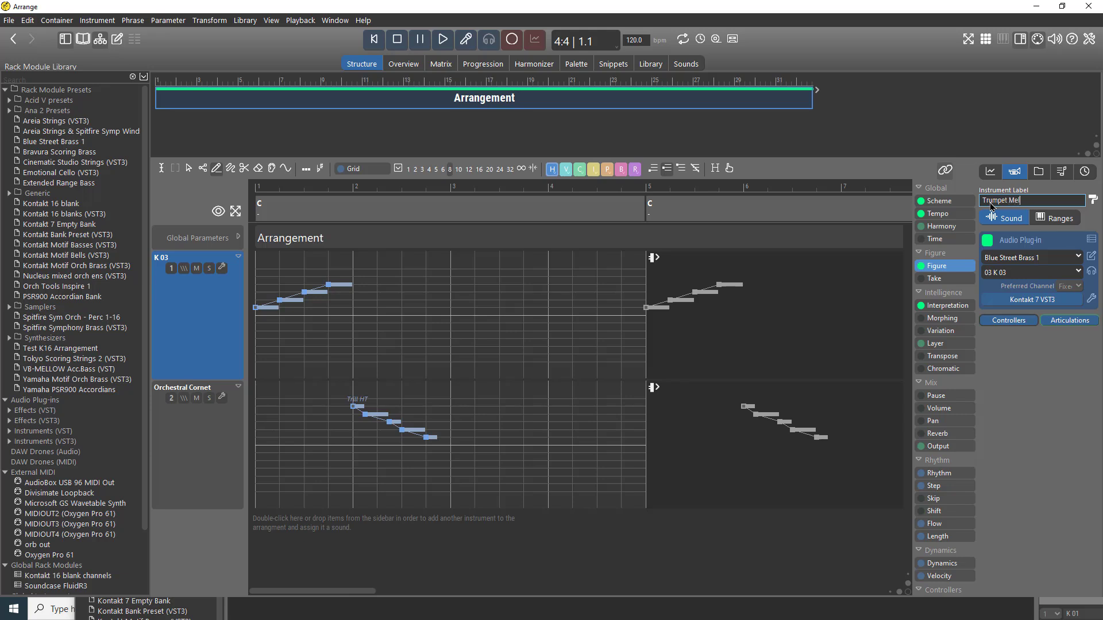
{"action": "type", "text": "low Plunger"}
{"action": "key", "text": "Return"}
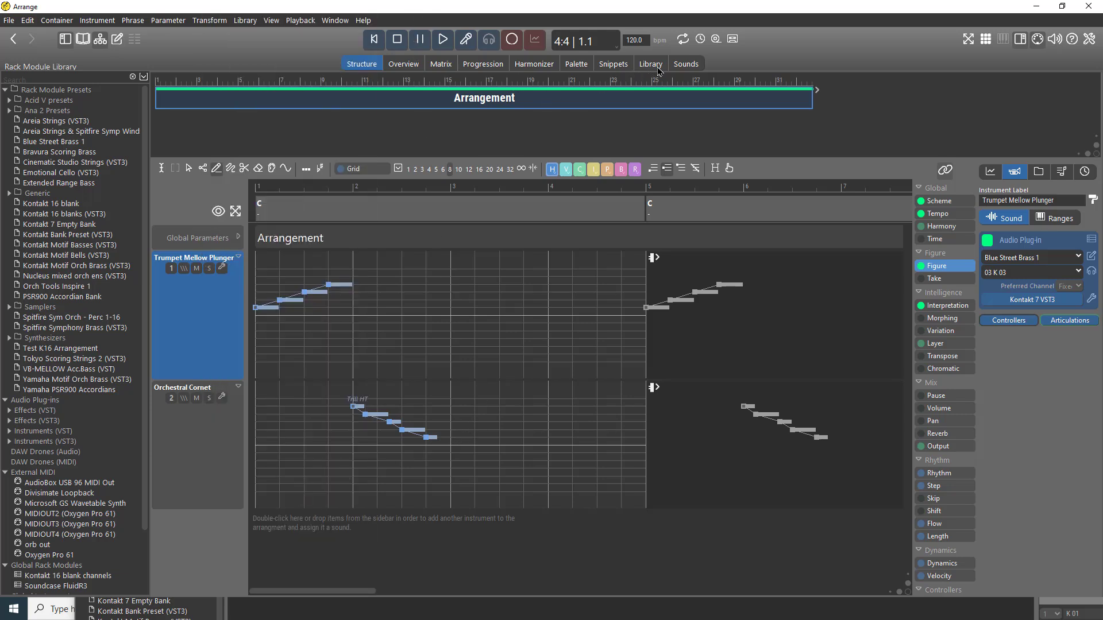
Step: Review the Kontakt modules in the arrangement's rack and the preset commands offered for the first module
{"action": "left_click", "coordinate": [686, 65]}
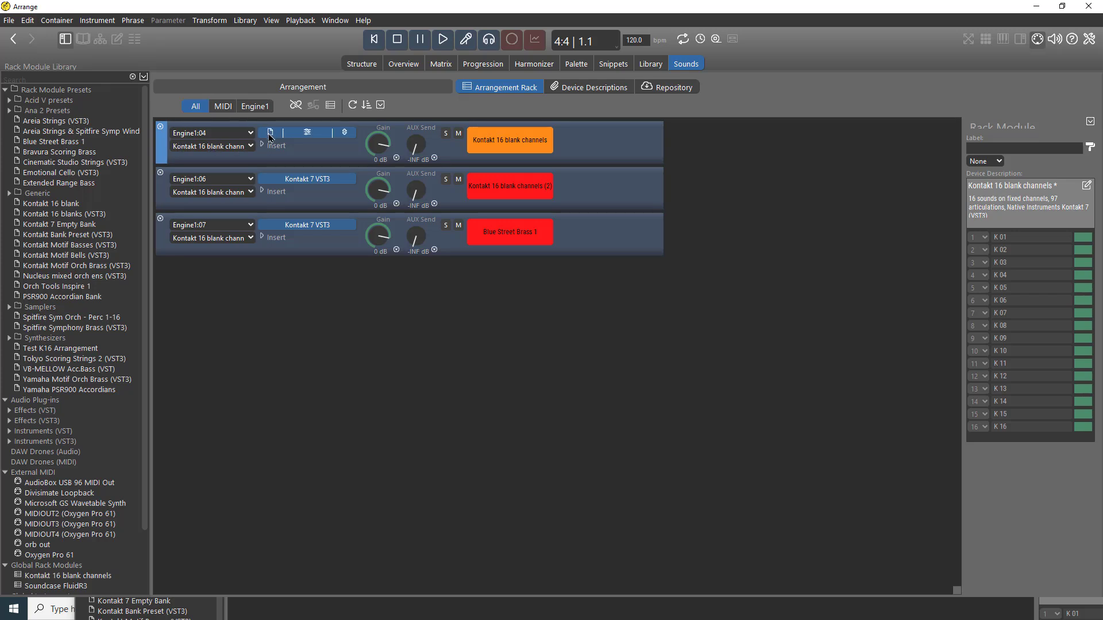
{"action": "right_click", "coordinate": [271, 138]}
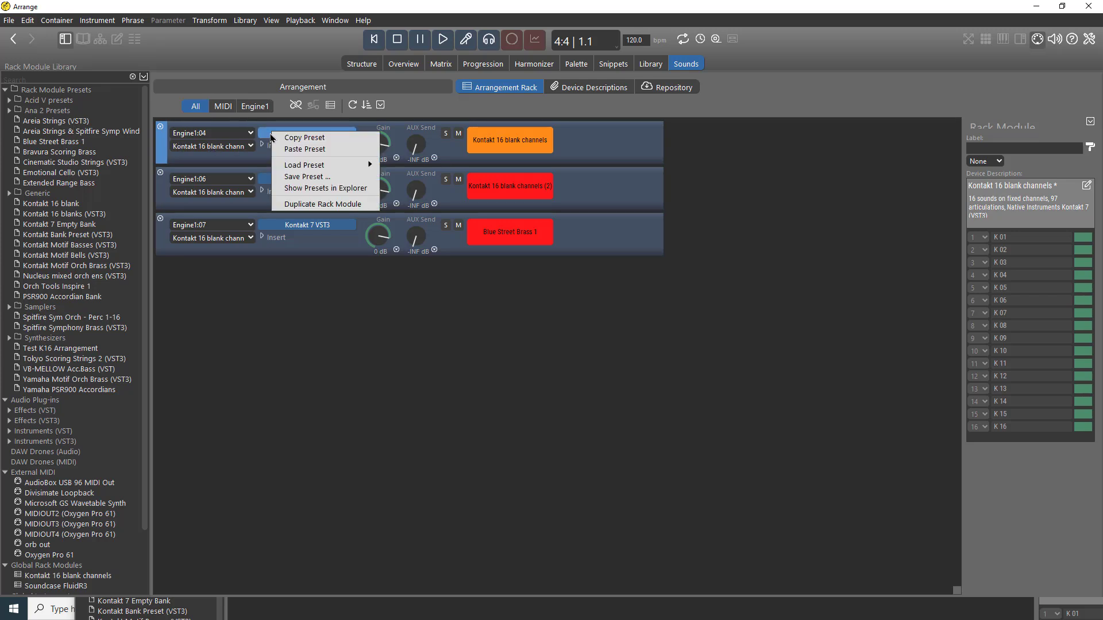
{"action": "left_click", "coordinate": [278, 259]}
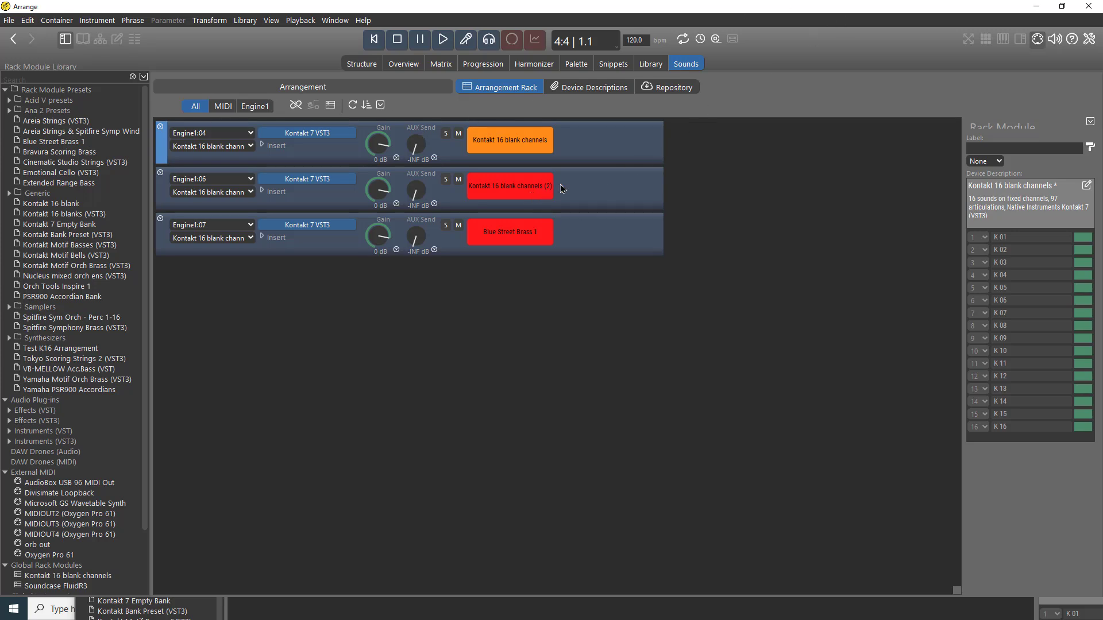
{"action": "left_click", "coordinate": [573, 177]}
{"action": "left_click", "coordinate": [572, 151]}
{"action": "mouse_move", "coordinate": [309, 138]}
{"action": "left_click", "coordinate": [372, 67]}
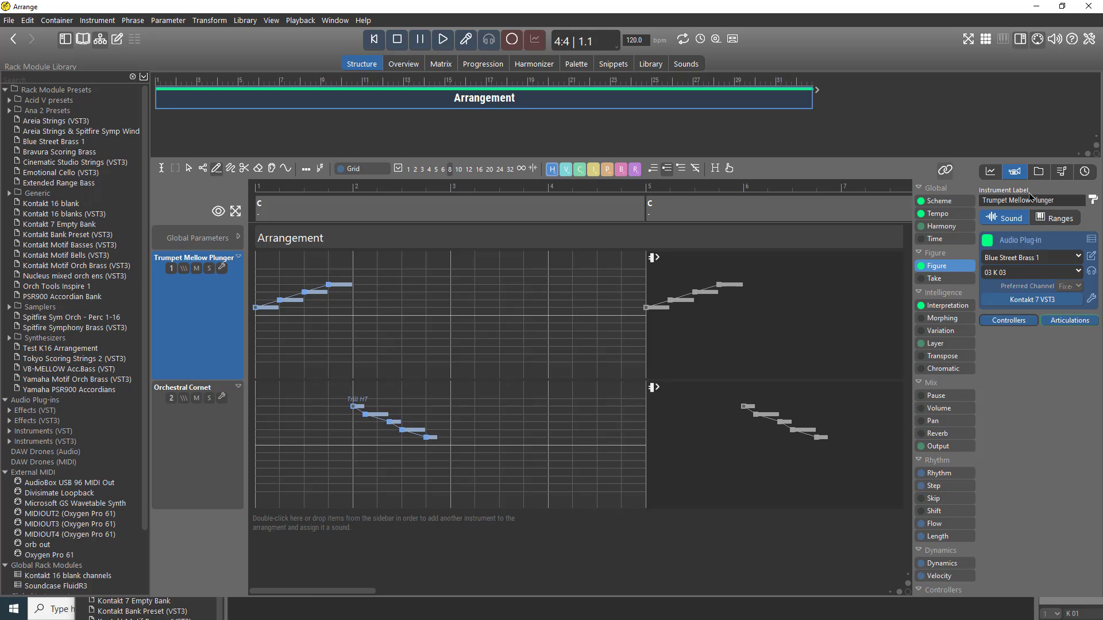
Step: Add a third instrument to the arrangement from the Bravura Scoring Brass rack preset, using channel 01 K 01
{"action": "left_click", "coordinate": [997, 173]}
{"action": "left_click", "coordinate": [1015, 173]}
{"action": "left_click_drag", "start_coordinate": [74, 173], "coordinate": [195, 552]}
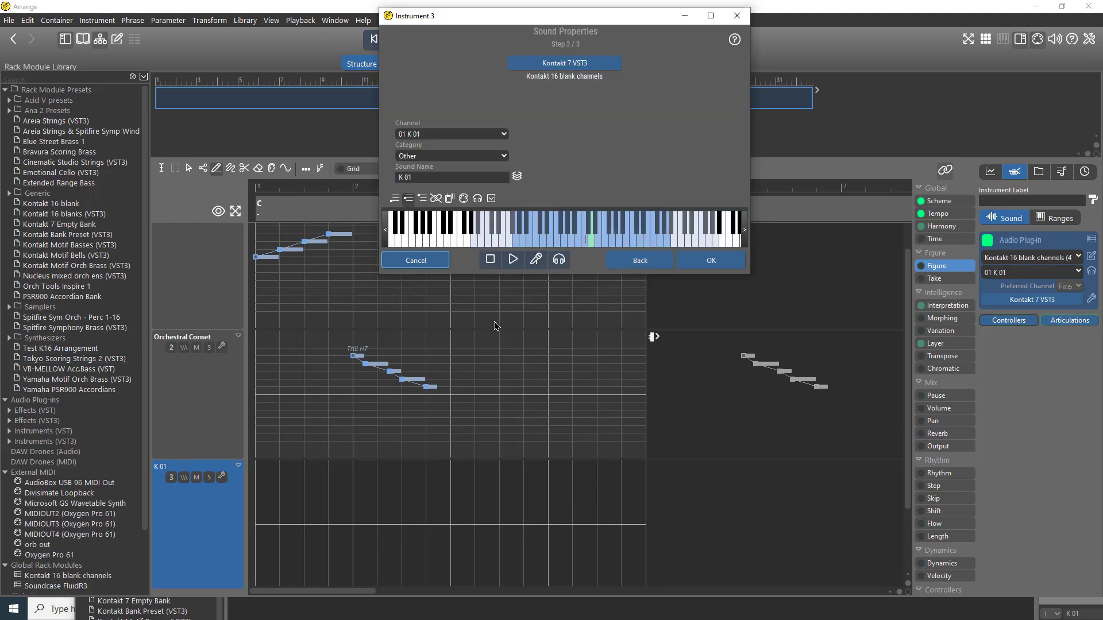
{"action": "left_click", "coordinate": [685, 264]}
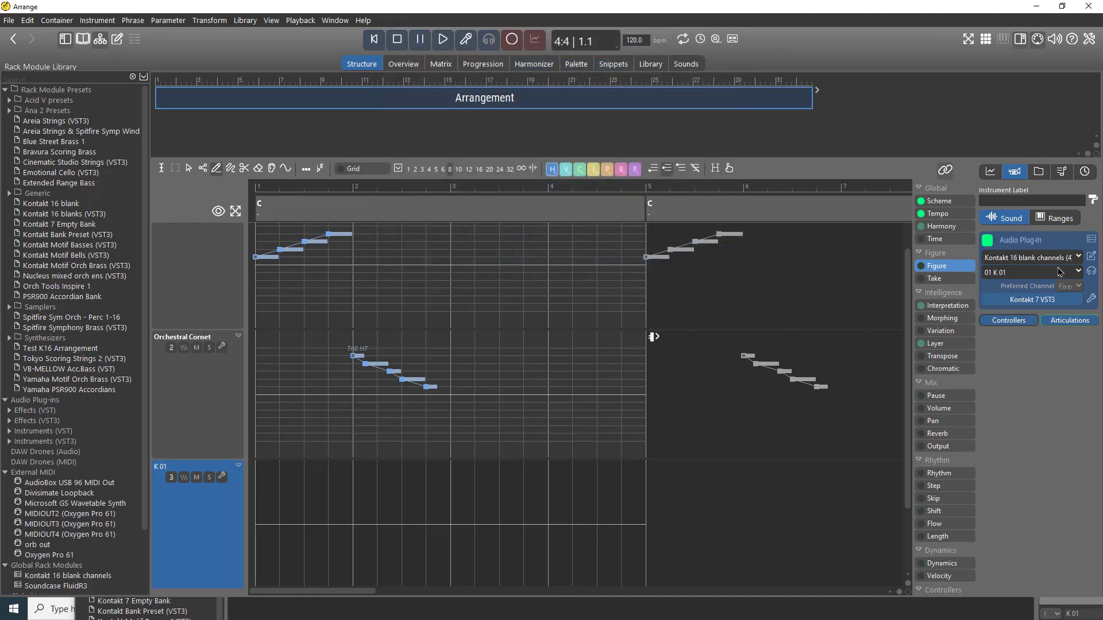
Step: Inspect the new instrument's available channels and the Bravura Scoring Brass multi loaded in its Kontakt plug-in
{"action": "left_click", "coordinate": [1078, 273]}
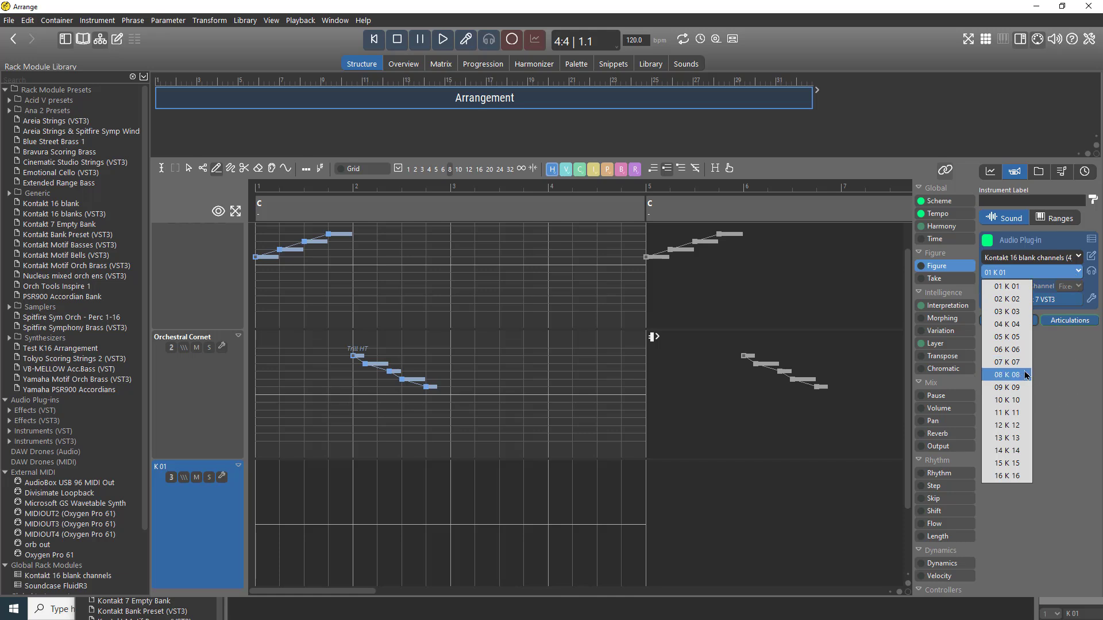
{"action": "left_click", "coordinate": [1061, 379]}
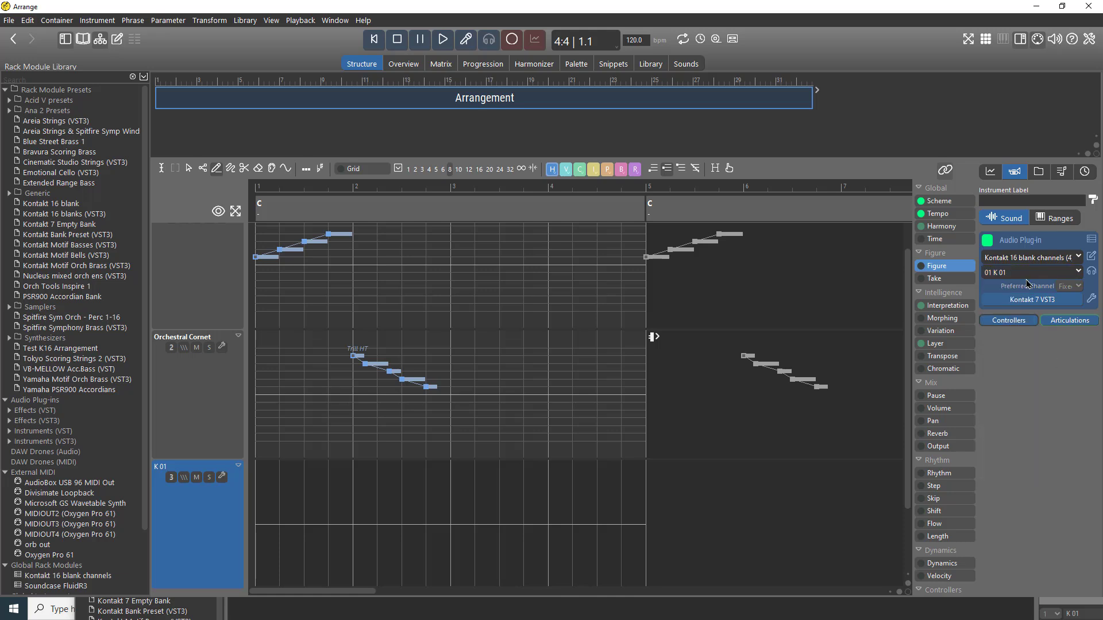
{"action": "left_click", "coordinate": [1033, 301]}
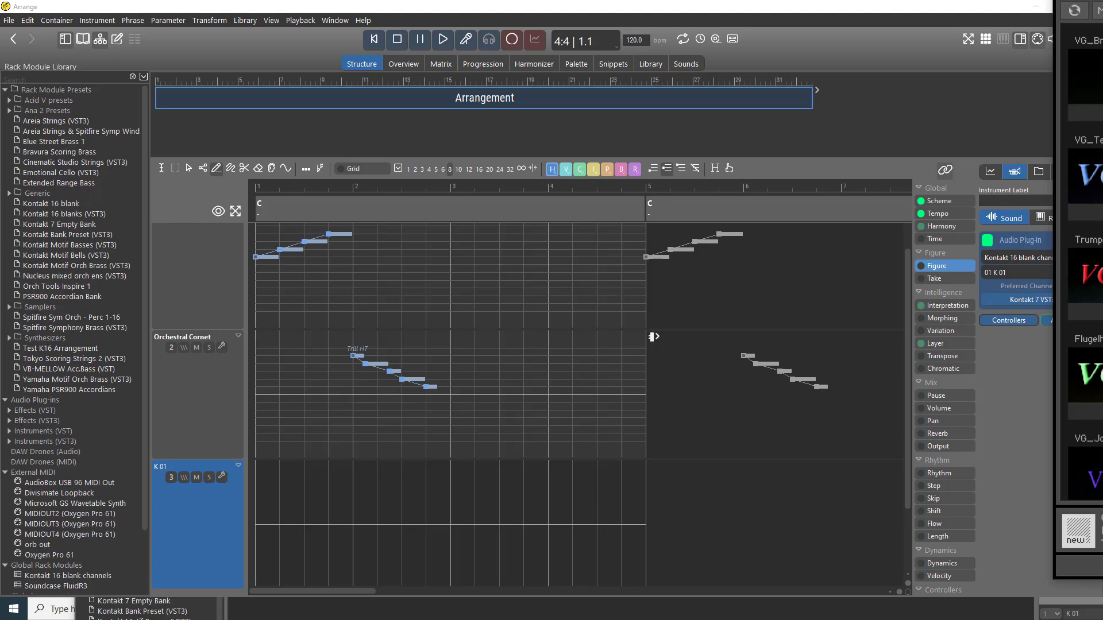
{"action": "left_click_drag", "start_coordinate": [1102, 0], "coordinate": [378, 93]}
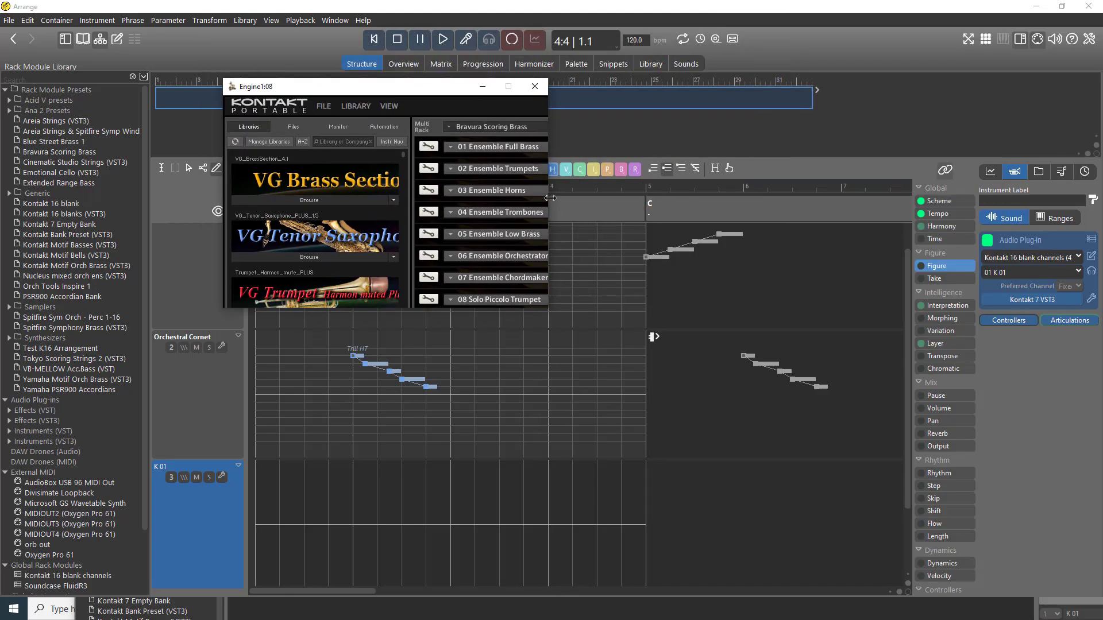
{"action": "left_click_drag", "start_coordinate": [550, 198], "coordinate": [814, 195]}
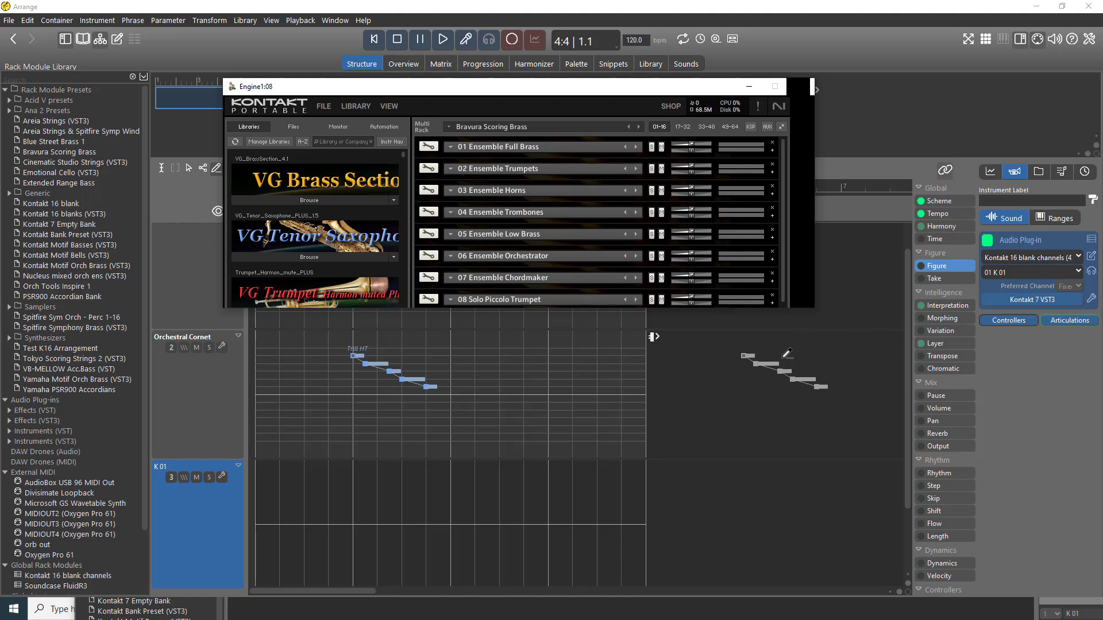
{"action": "left_click_drag", "start_coordinate": [797, 310], "coordinate": [805, 456]}
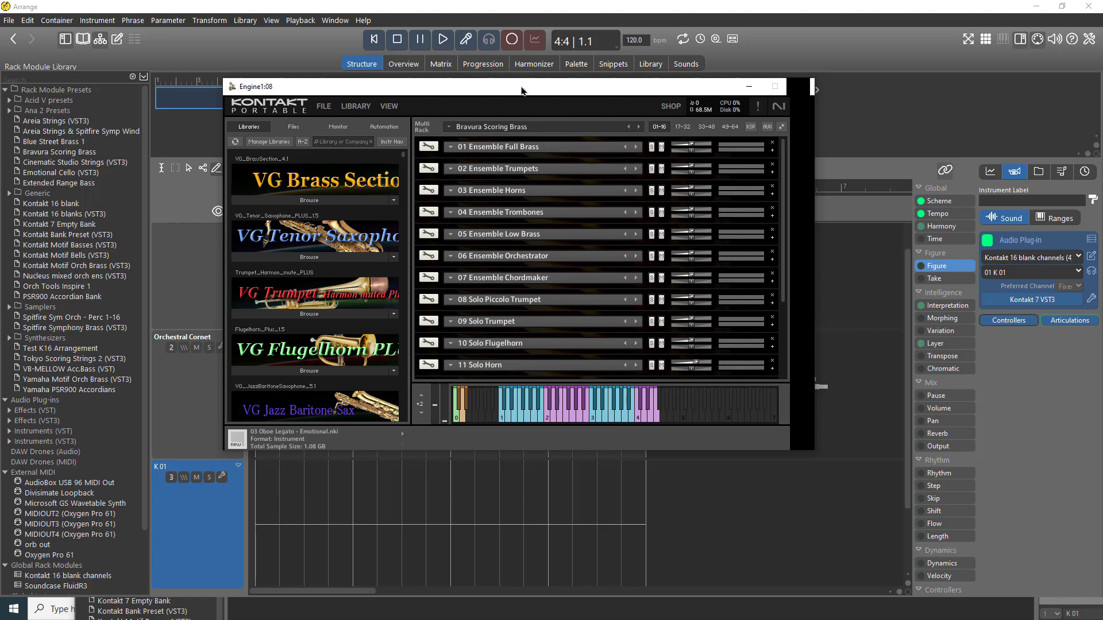
{"action": "left_click_drag", "start_coordinate": [524, 90], "coordinate": [583, 106]}
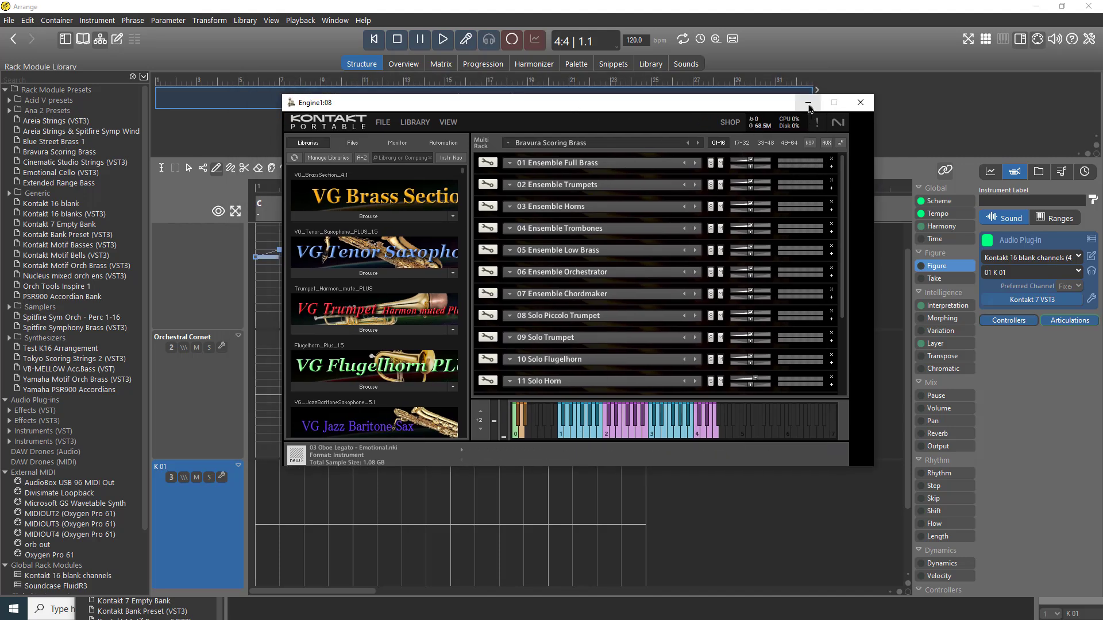
{"action": "left_click", "coordinate": [859, 103]}
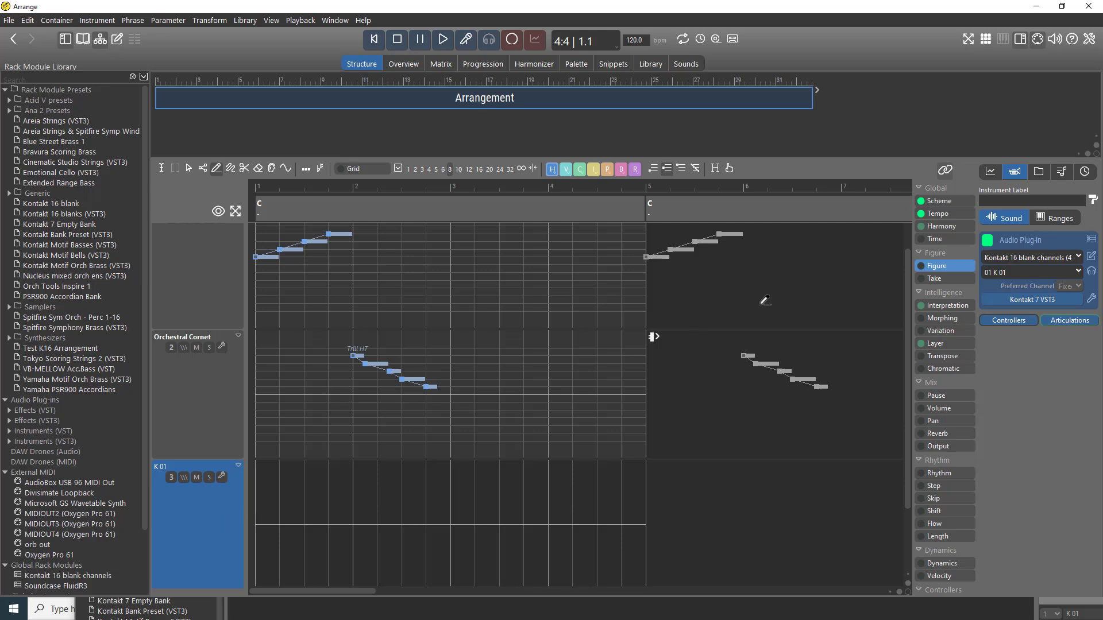
Step: Label the K 01 instrument "Full Brass Ensemble"
{"action": "left_click", "coordinate": [992, 201]}
{"action": "type", "text": "Full Brass Ensemble"}
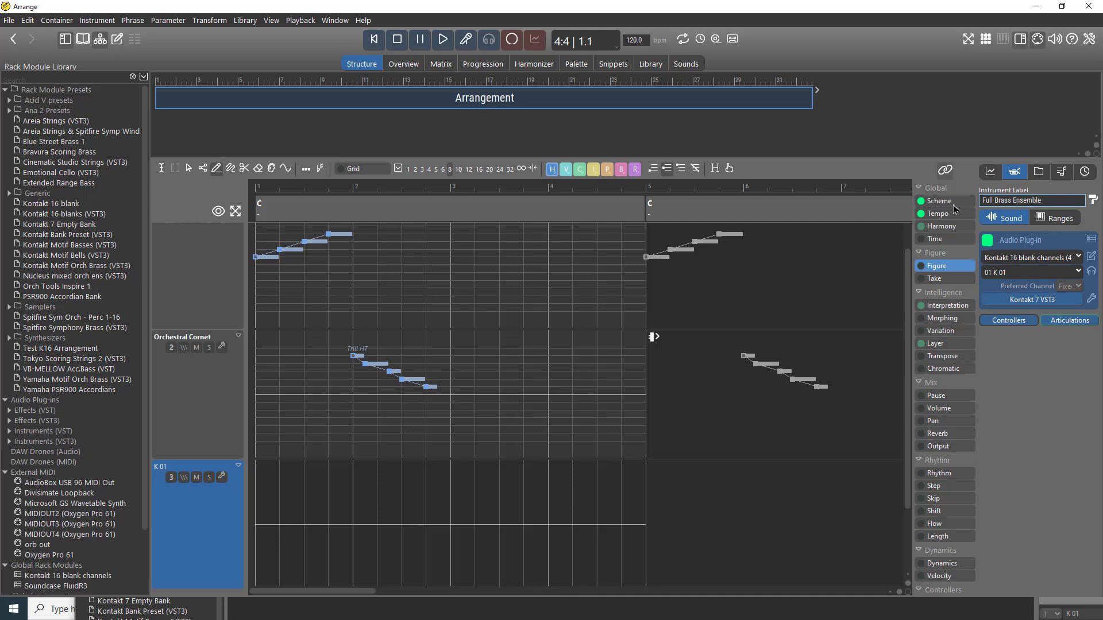
{"action": "key", "text": "Return"}
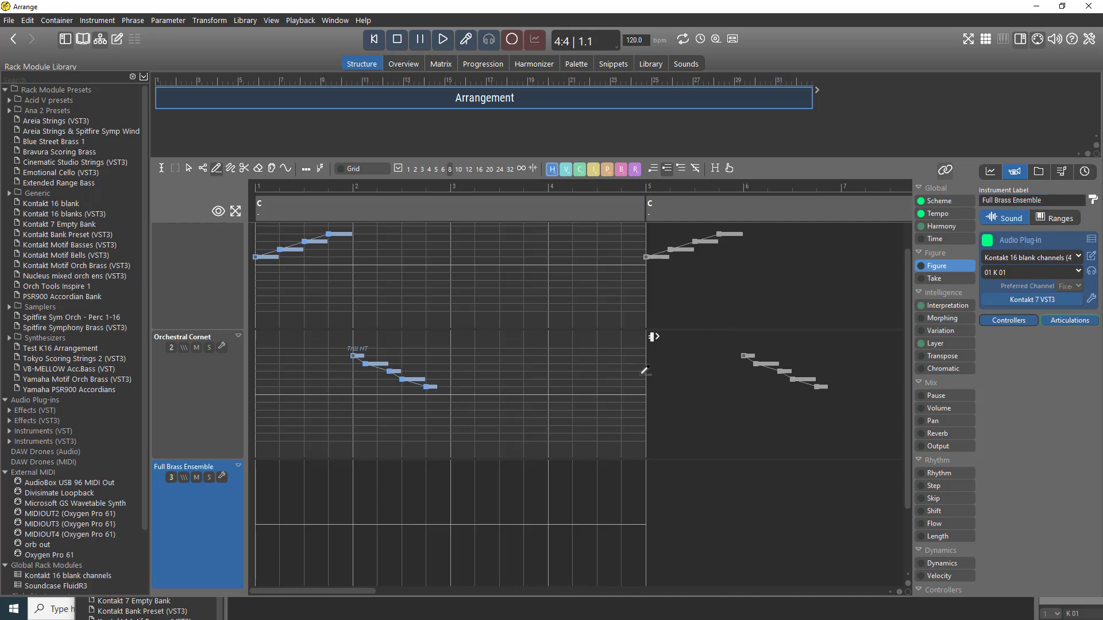
Step: Draw an ascending five-note figure slightly over one measure long from measure 1 of the Full Brass Ensemble instrument
{"action": "double_click", "coordinate": [223, 498]}
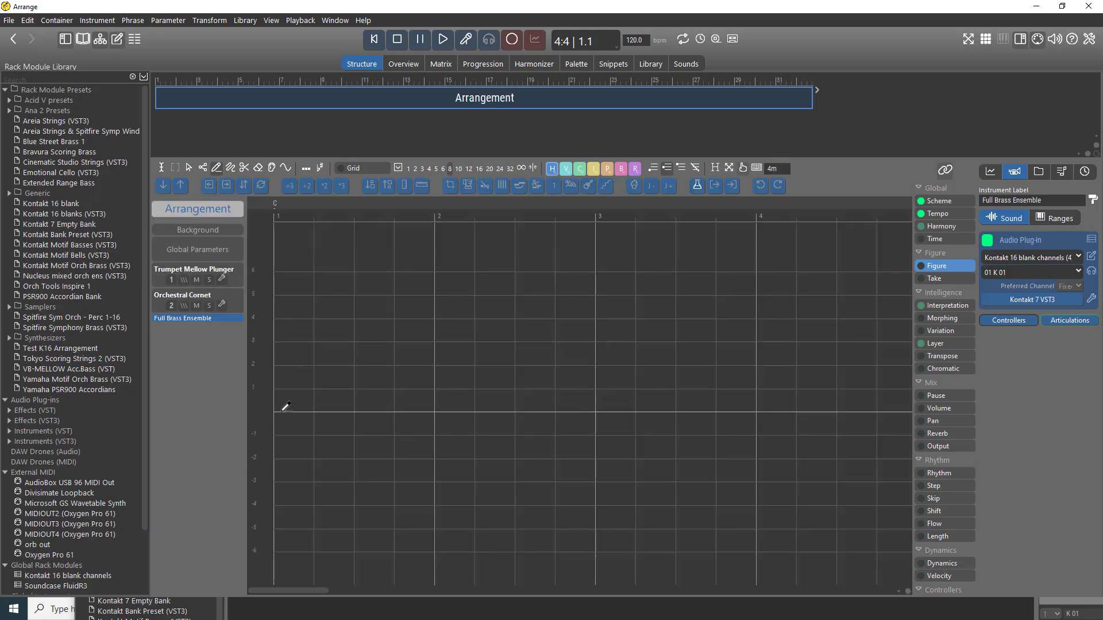
{"action": "left_click_drag", "start_coordinate": [287, 409], "coordinate": [468, 321]}
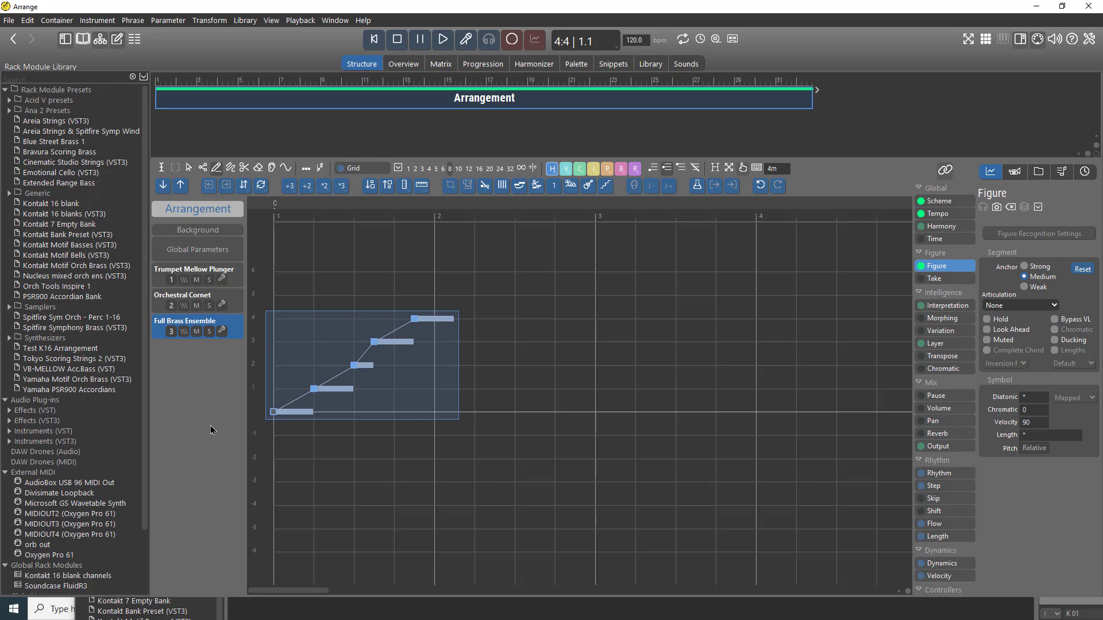
{"action": "double_click", "coordinate": [237, 281]}
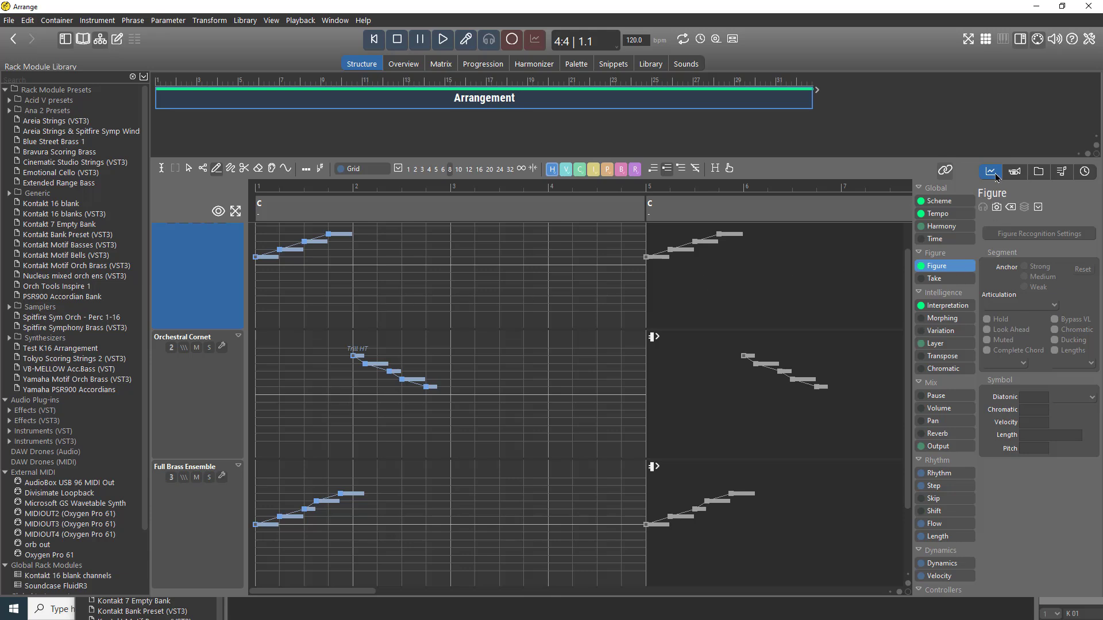
{"action": "left_click", "coordinate": [1013, 172]}
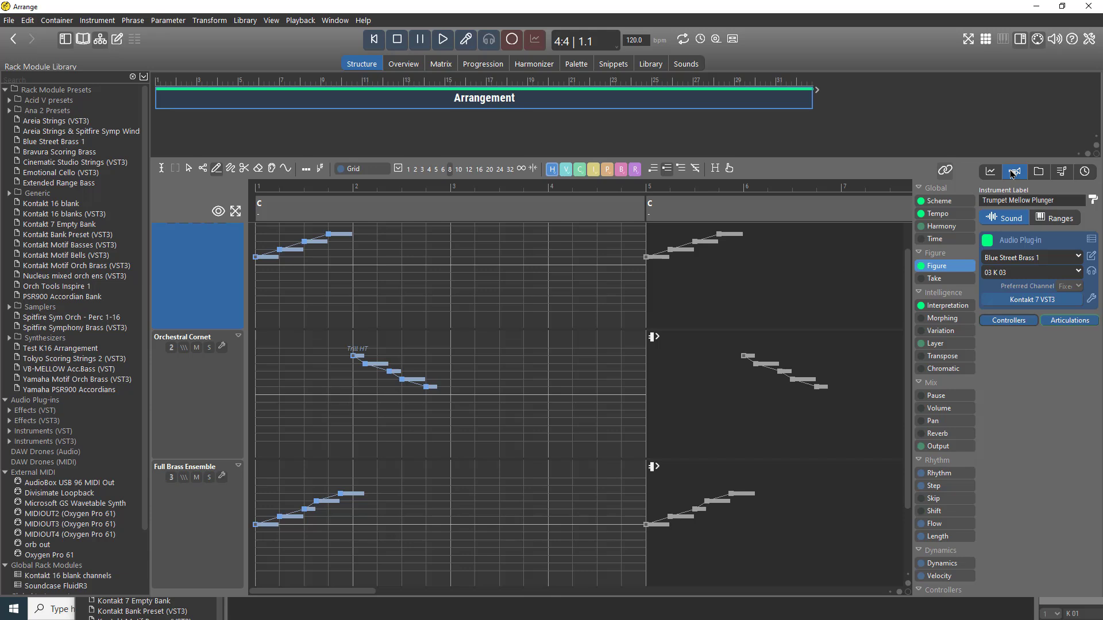
{"action": "left_click", "coordinate": [1063, 327]}
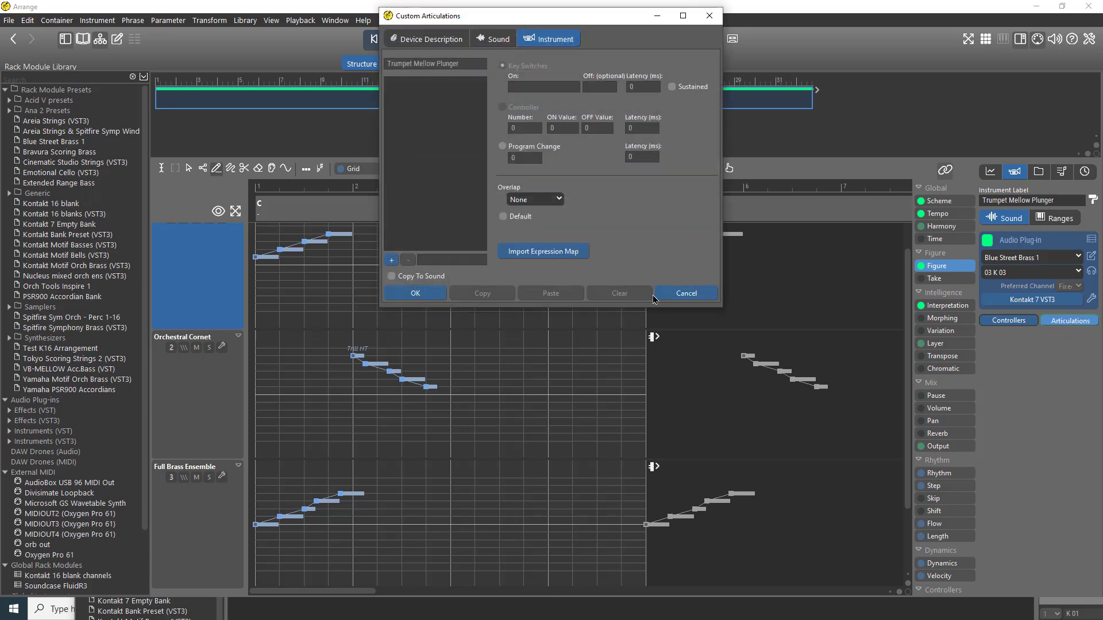
{"action": "left_click", "coordinate": [672, 297]}
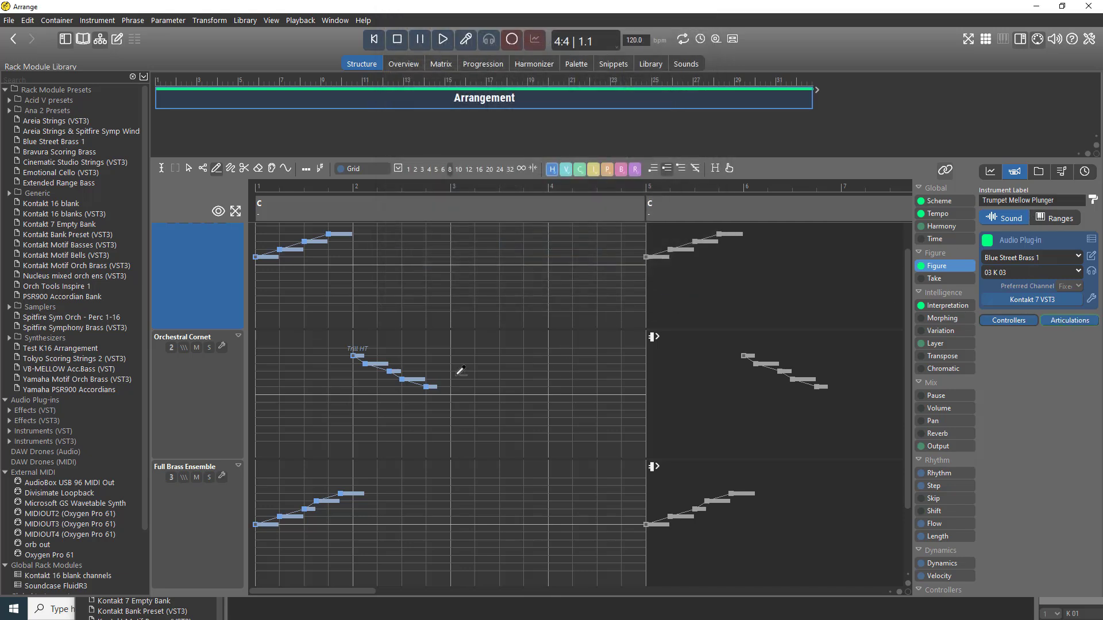
Step: Import the Bravura Scoring Brass expression map "IWBB Ensemble Full Brass A.expressionmap" as the Full Brass Ensemble instrument's custom articulations
{"action": "left_click", "coordinate": [215, 505]}
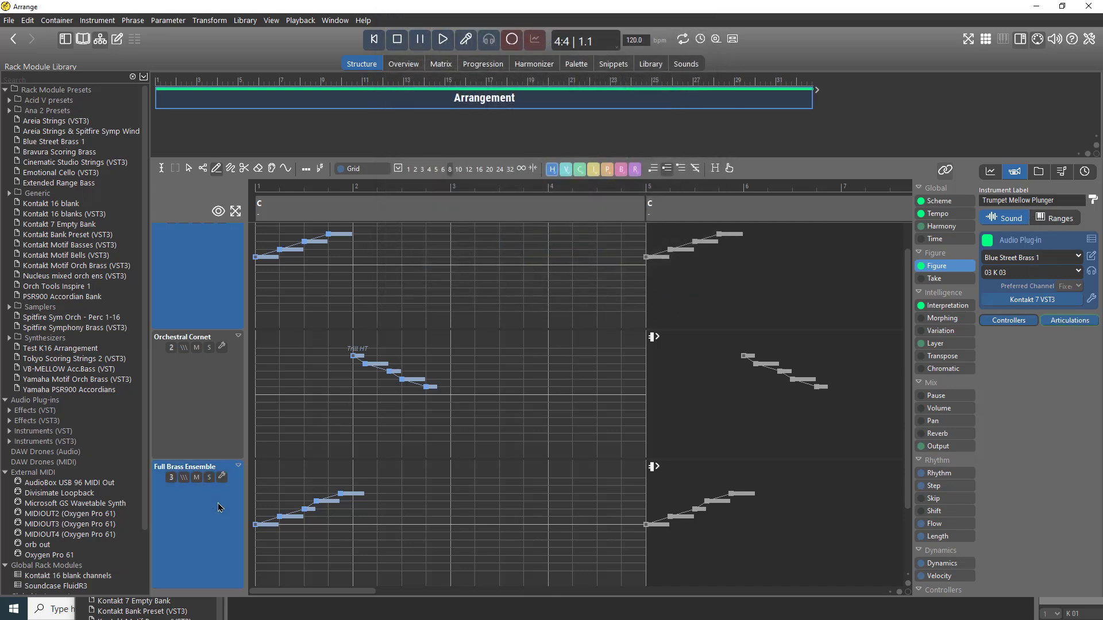
{"action": "left_click", "coordinate": [1075, 322]}
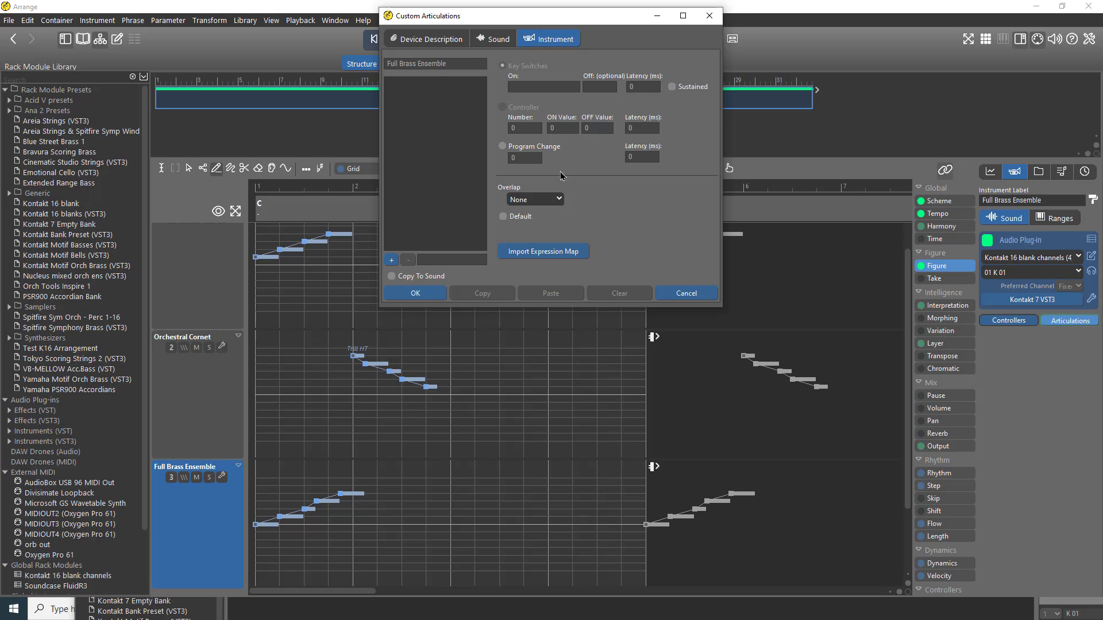
{"action": "left_click", "coordinate": [534, 252]}
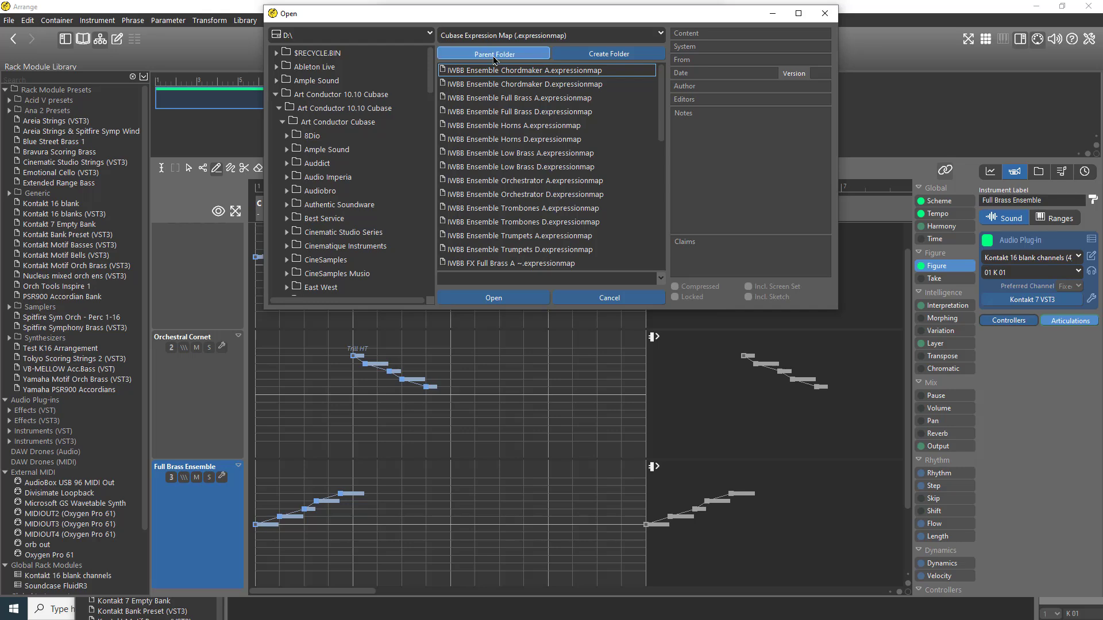
{"action": "left_click", "coordinate": [494, 58]}
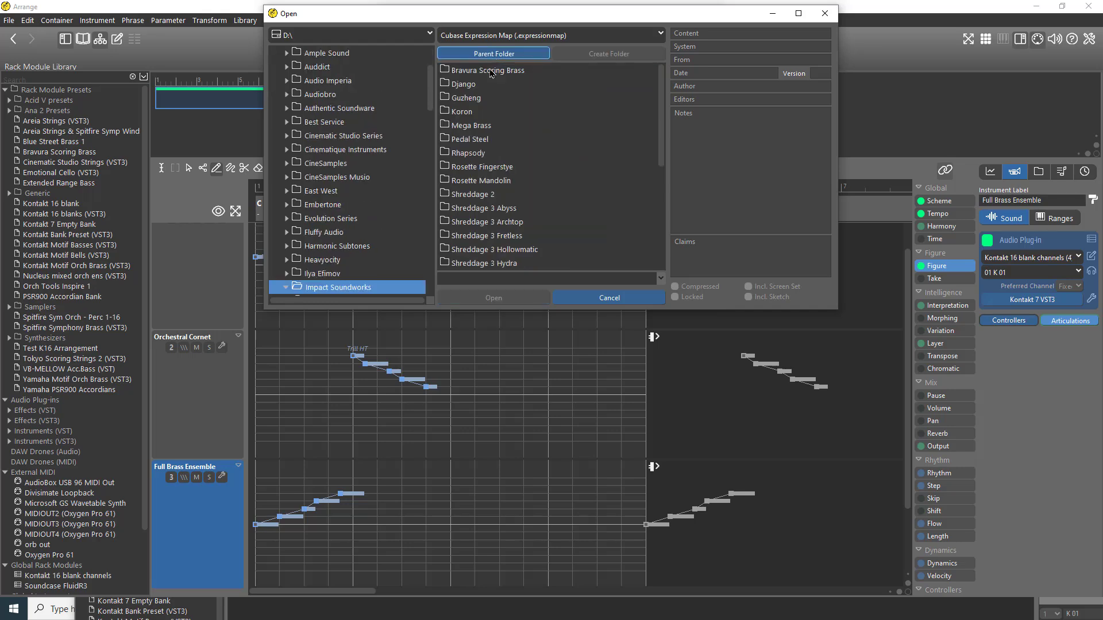
{"action": "double_click", "coordinate": [491, 70]}
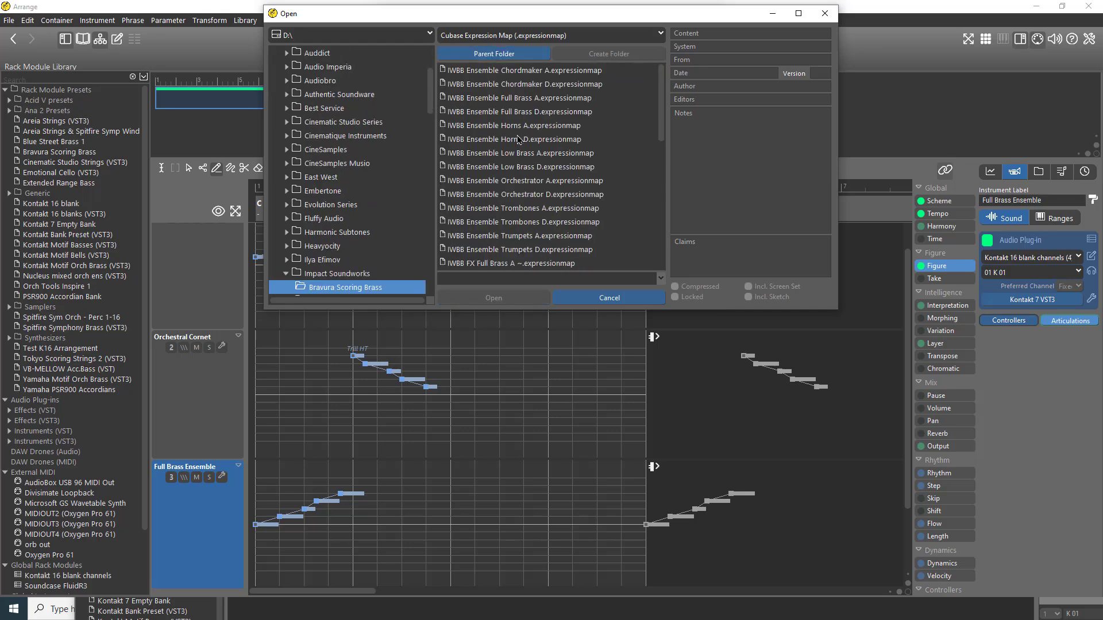
{"action": "left_click", "coordinate": [482, 99]}
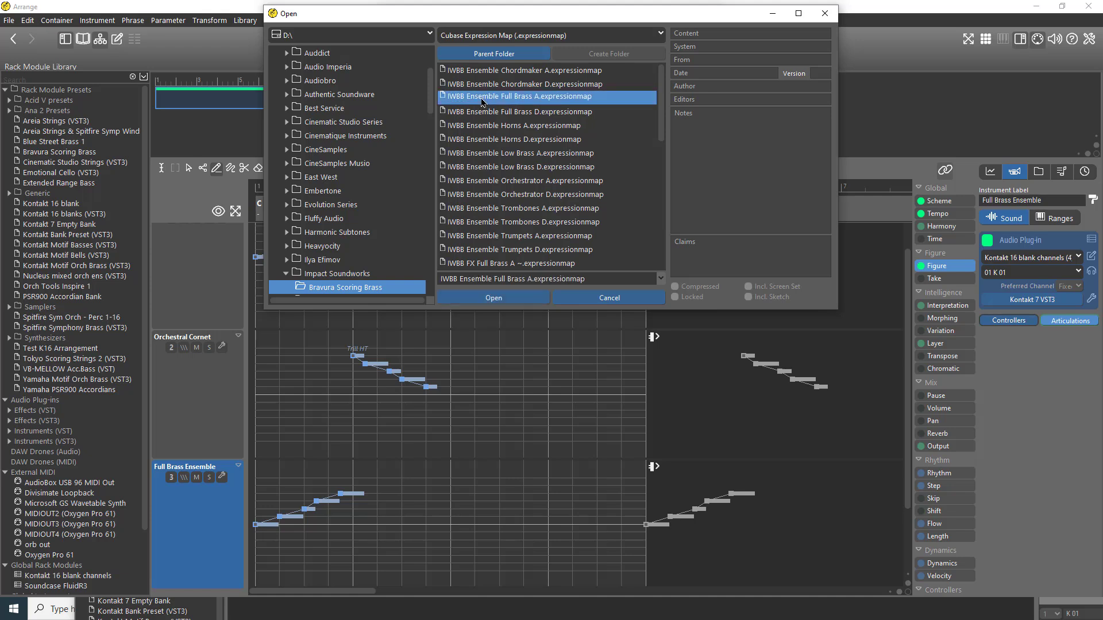
{"action": "left_click", "coordinate": [477, 298]}
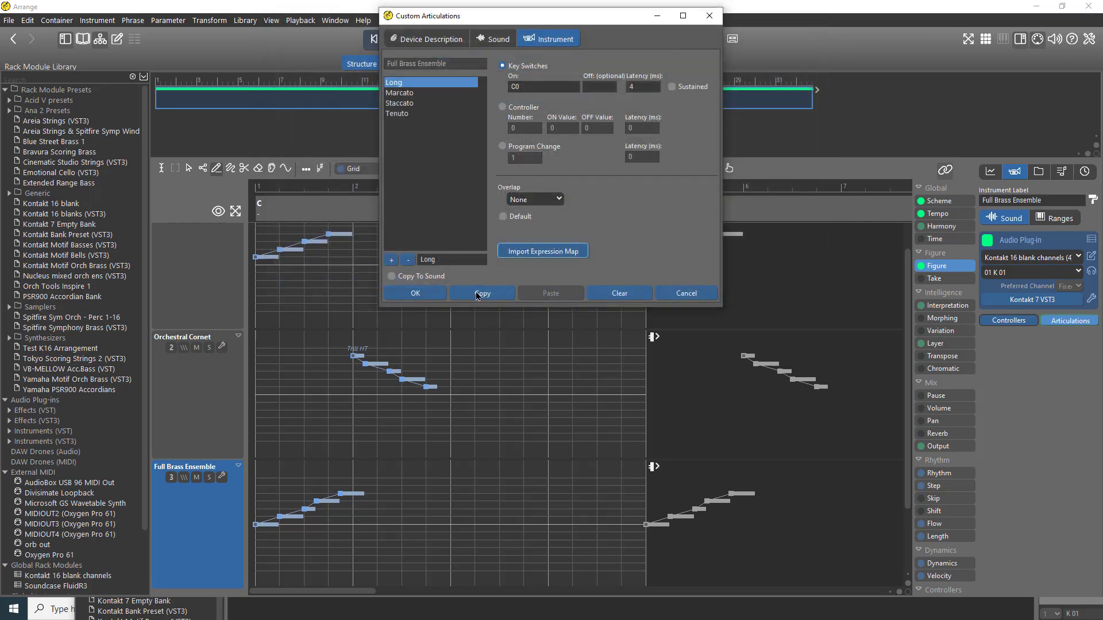
{"action": "left_click", "coordinate": [440, 295]}
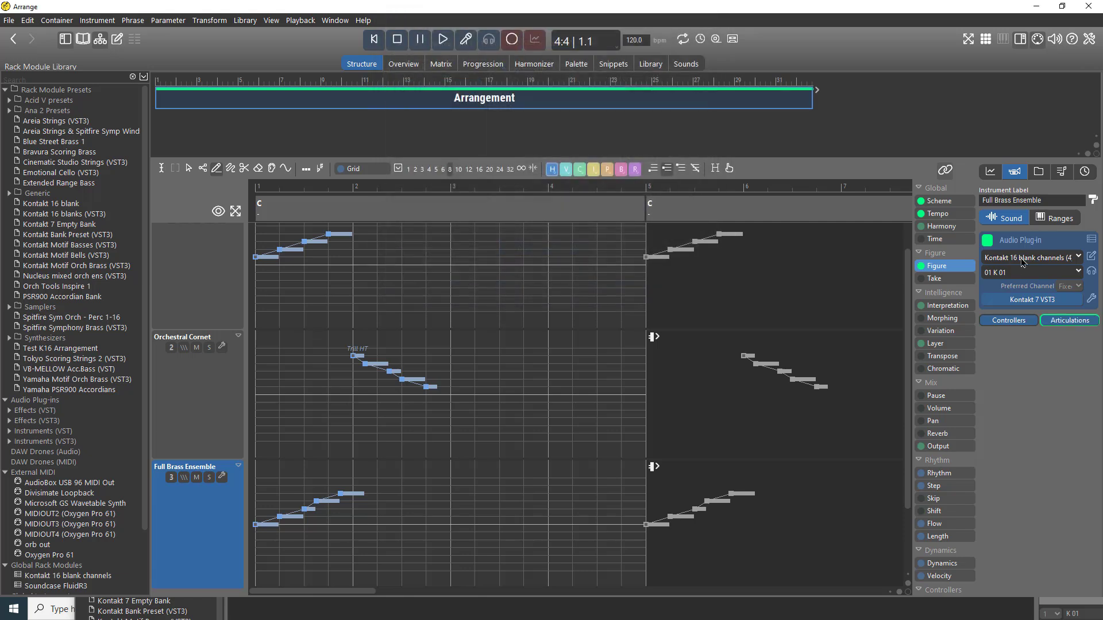
Step: Assign the Staccato articulation to the Full Brass Ensemble's figure segment in measure 1
{"action": "left_click", "coordinate": [992, 172]}
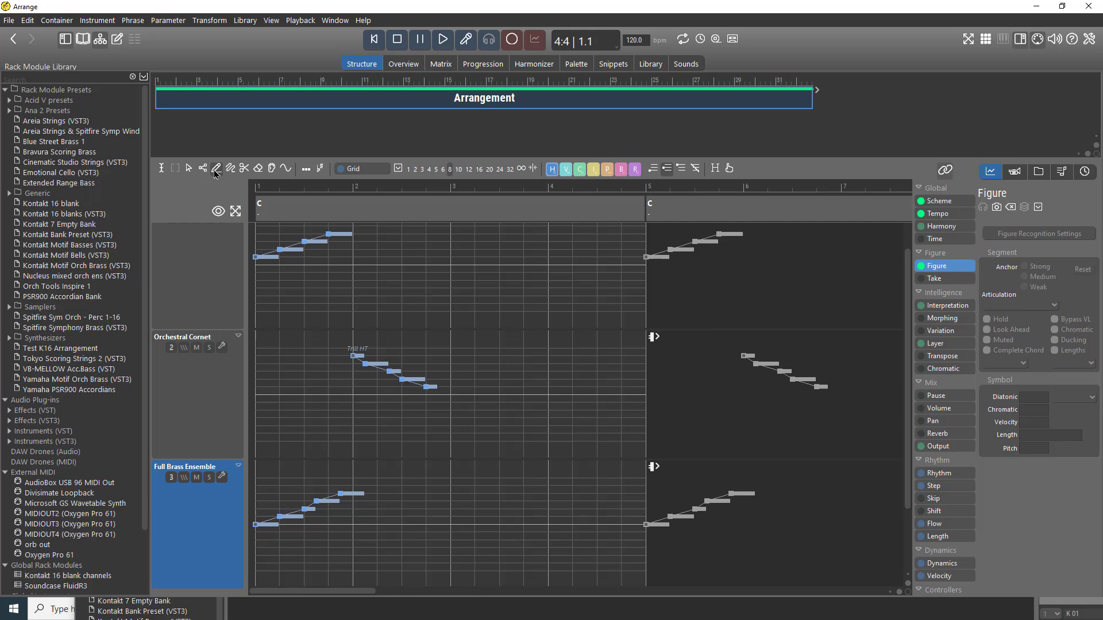
{"action": "left_click", "coordinate": [189, 169]}
{"action": "left_click", "coordinate": [356, 496]}
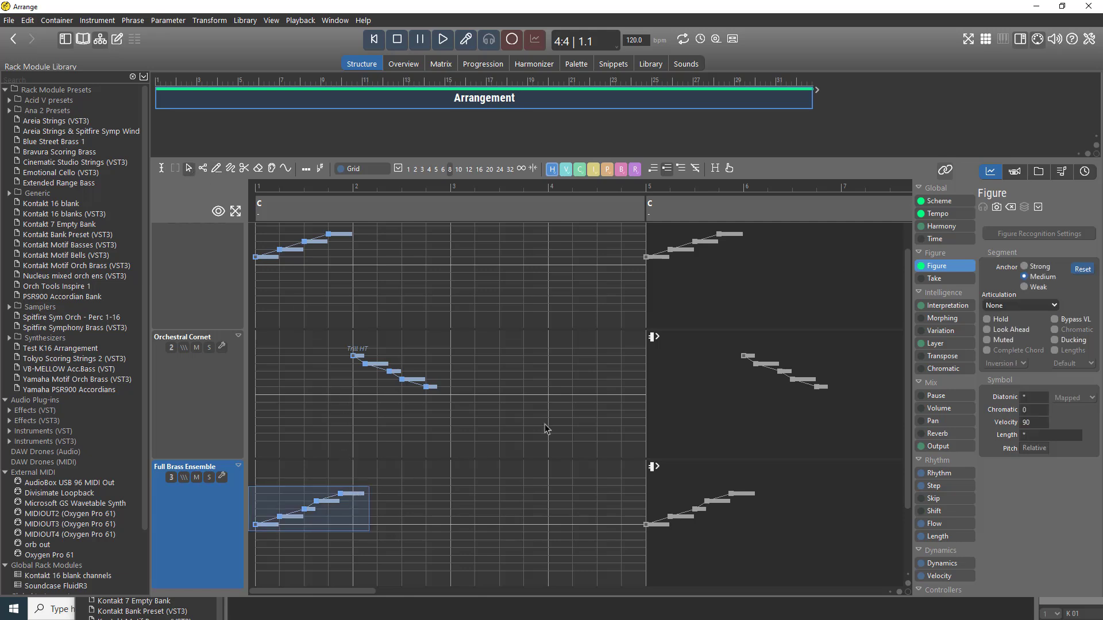
{"action": "left_click", "coordinate": [1012, 308]}
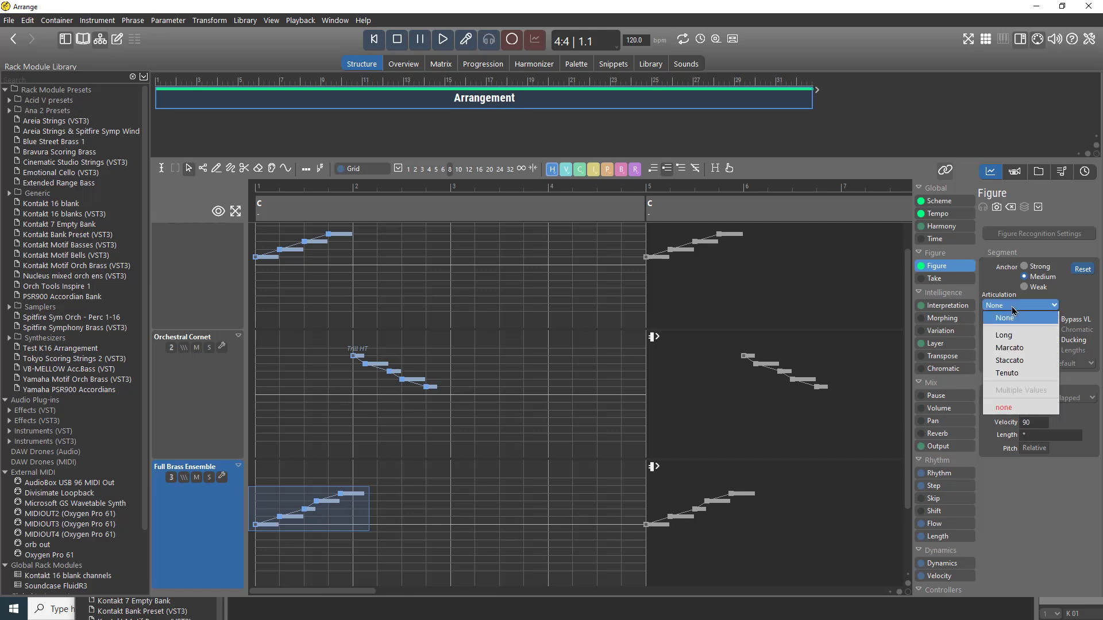
{"action": "left_click", "coordinate": [1009, 361]}
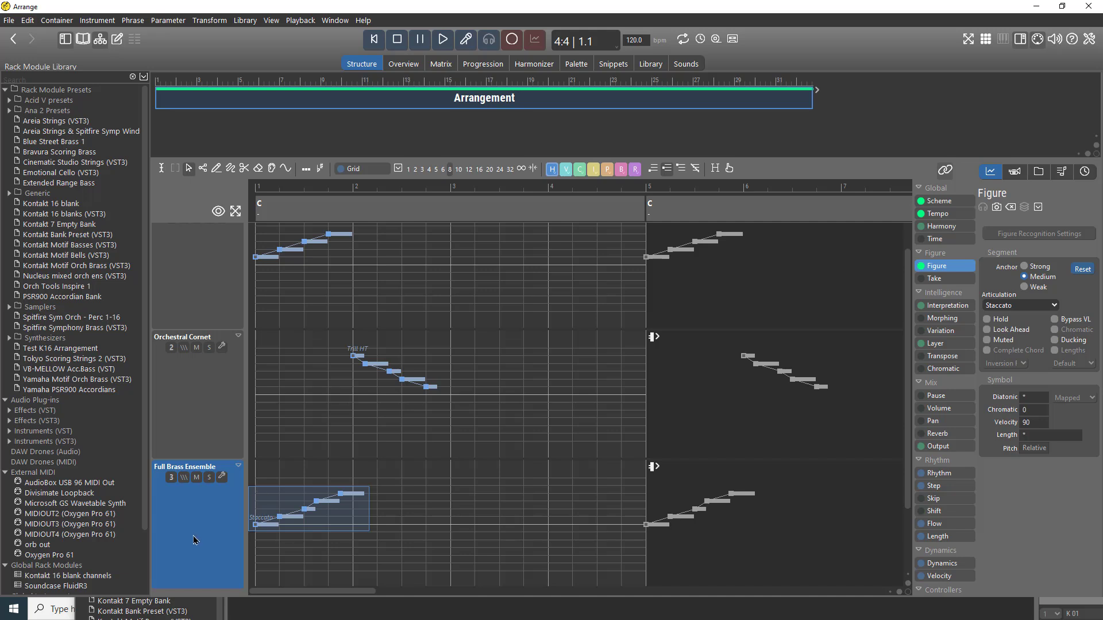
{"action": "scroll", "coordinate": [341, 458], "scroll_direction": "down", "scroll_amount": 2}
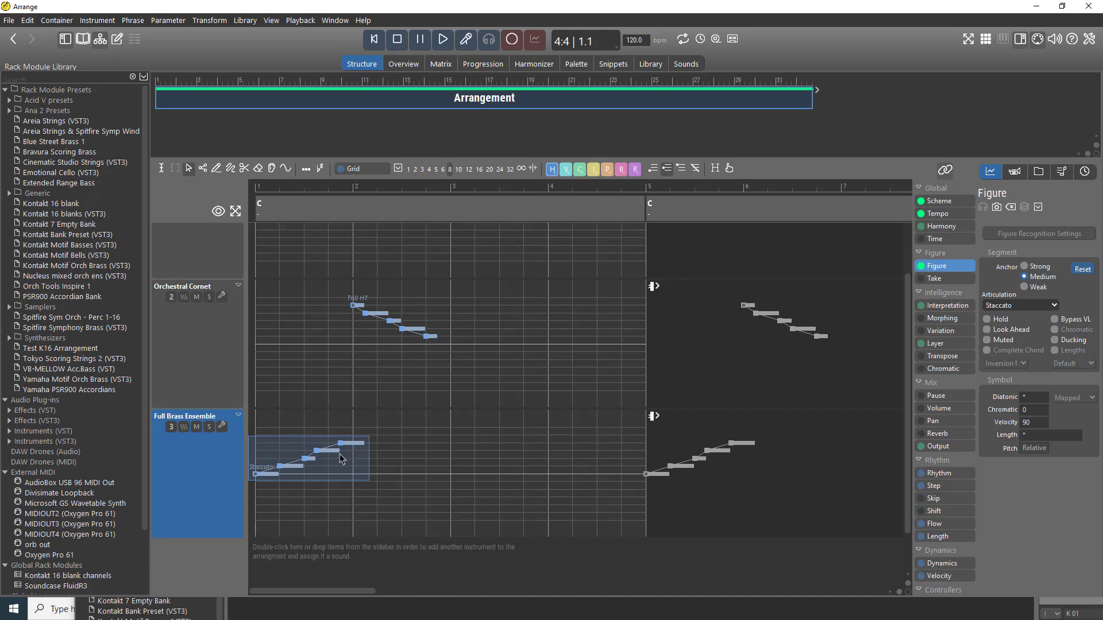
{"action": "scroll", "coordinate": [341, 458], "scroll_direction": "up", "scroll_amount": 4}
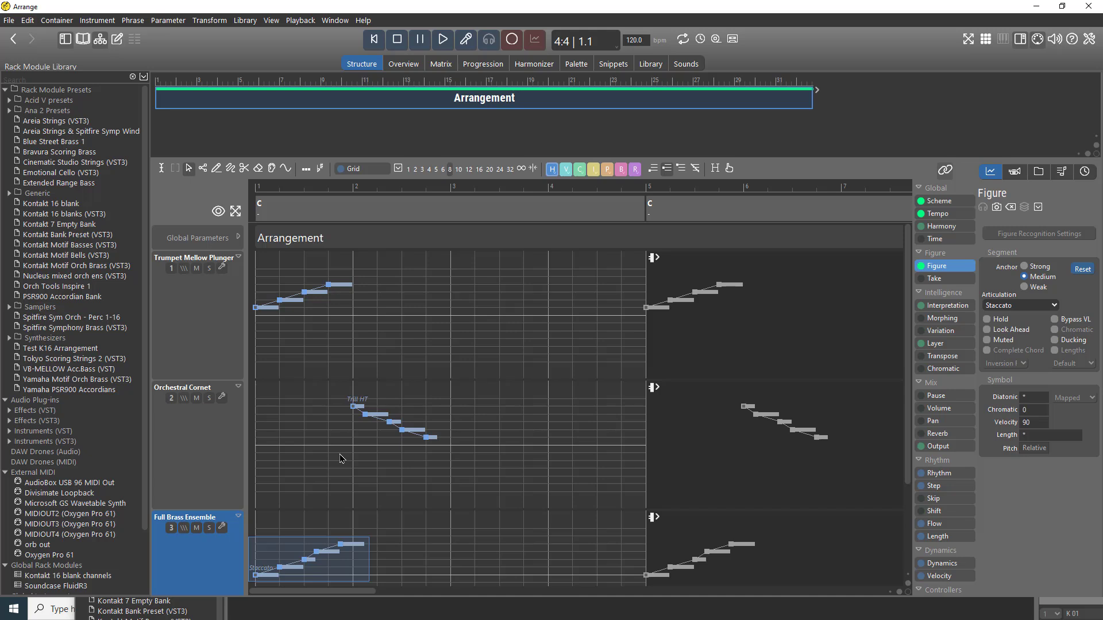
{"action": "scroll", "coordinate": [341, 457], "scroll_direction": "down", "scroll_amount": 5}
{"action": "scroll", "coordinate": [341, 460], "scroll_direction": "up", "scroll_amount": 4}
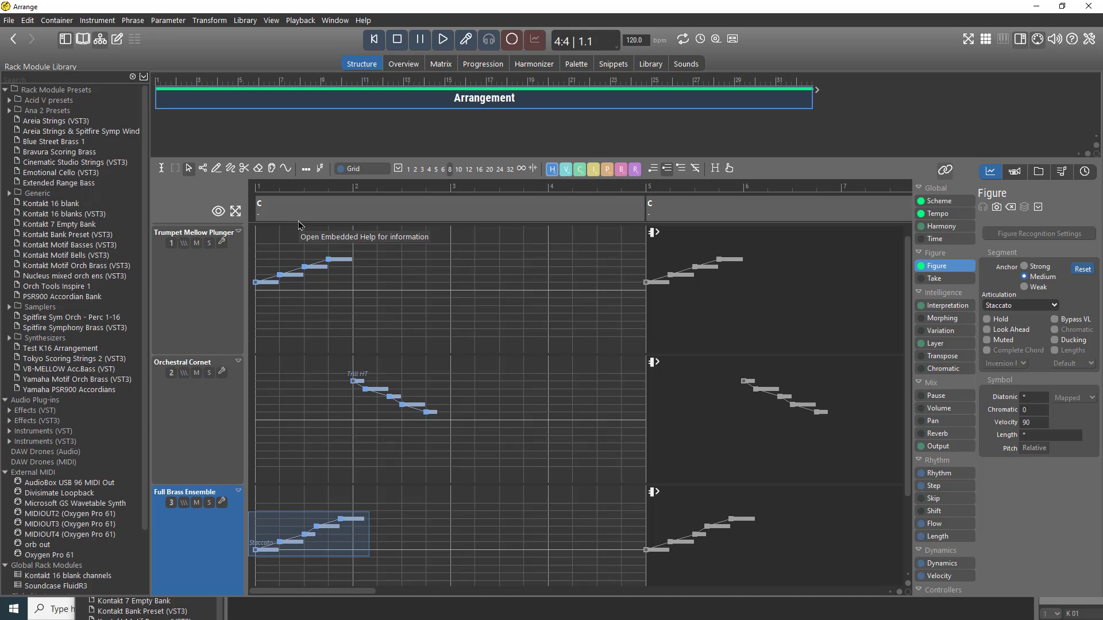
Step: Open the template arrangement "Kontakt 16 blank channels.cognac" from the Templates folder
{"action": "left_click", "coordinate": [10, 21]}
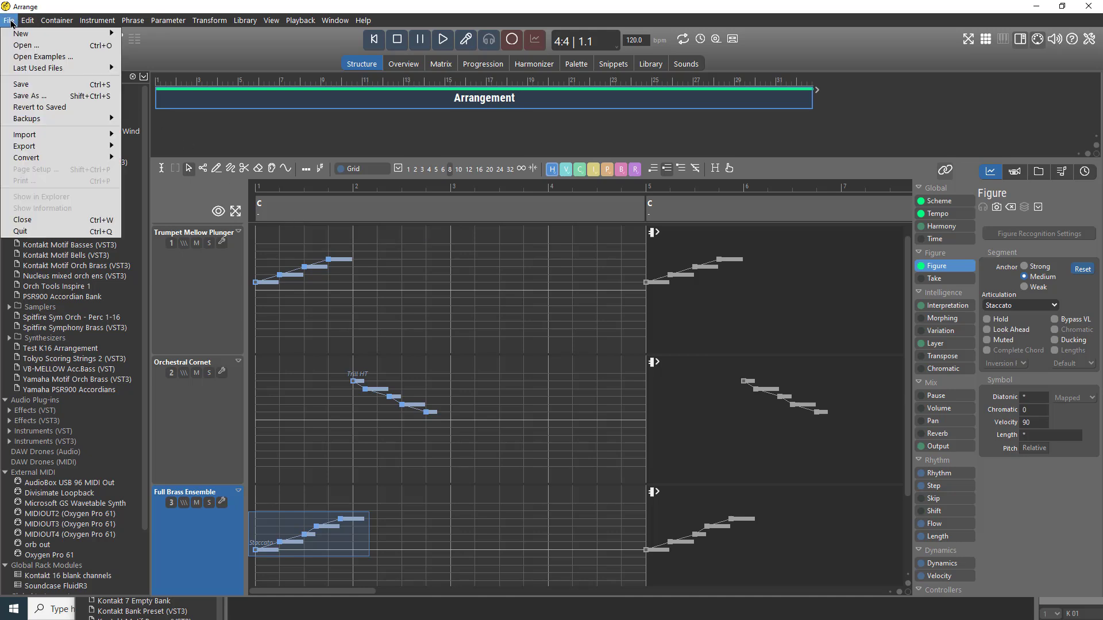
{"action": "mouse_move", "coordinate": [23, 34]}
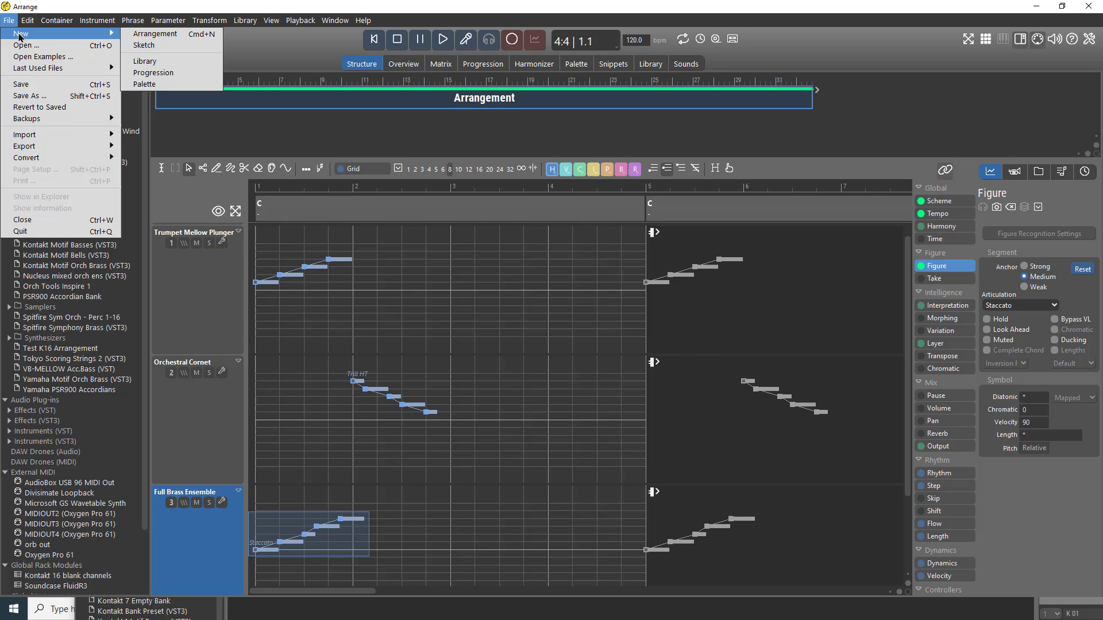
{"action": "left_click", "coordinate": [58, 48]}
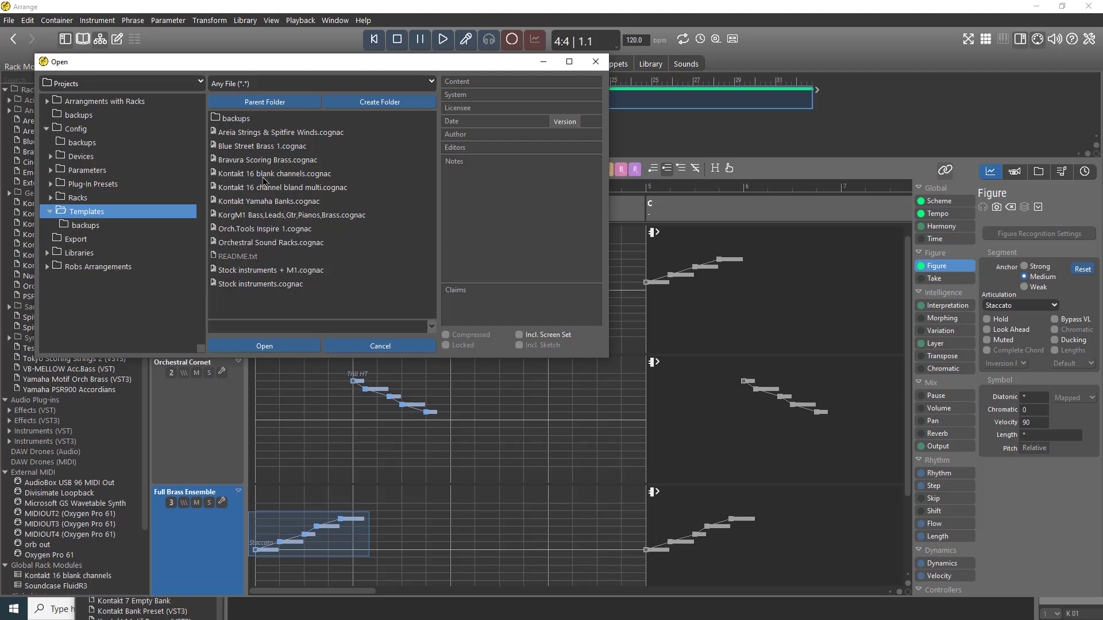
{"action": "left_click", "coordinate": [264, 175]}
{"action": "left_click", "coordinate": [270, 346]}
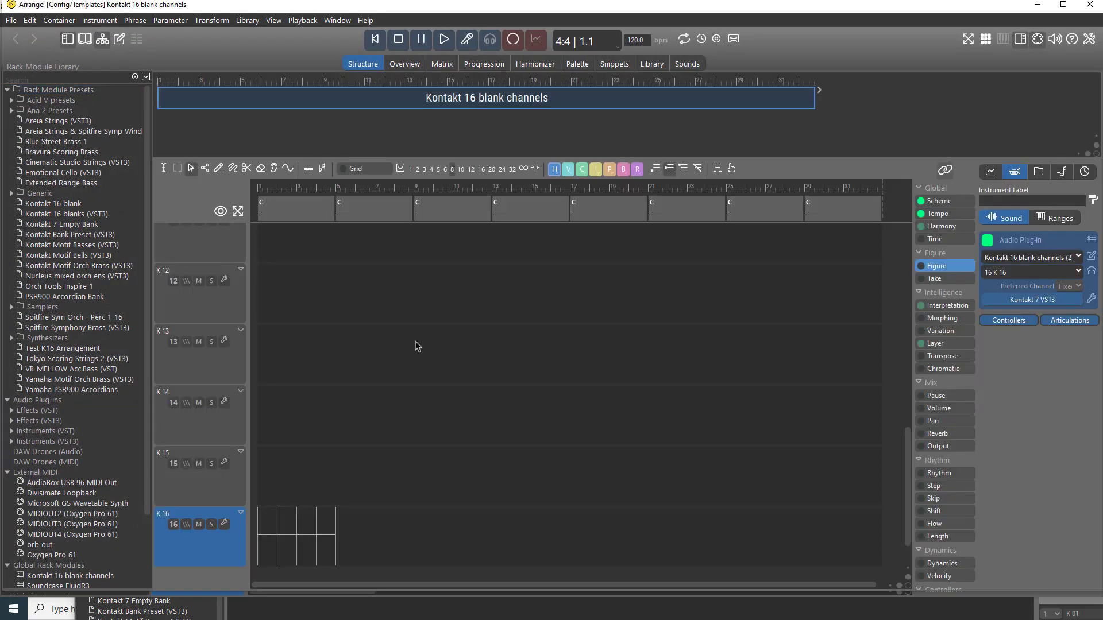
Step: Show the Kontakt 7 VST3 plug-in window over the arrangement and enlarge it until its multi rack and keyboard are fully visible
{"action": "scroll", "coordinate": [248, 330], "scroll_direction": "up", "scroll_amount": 4}
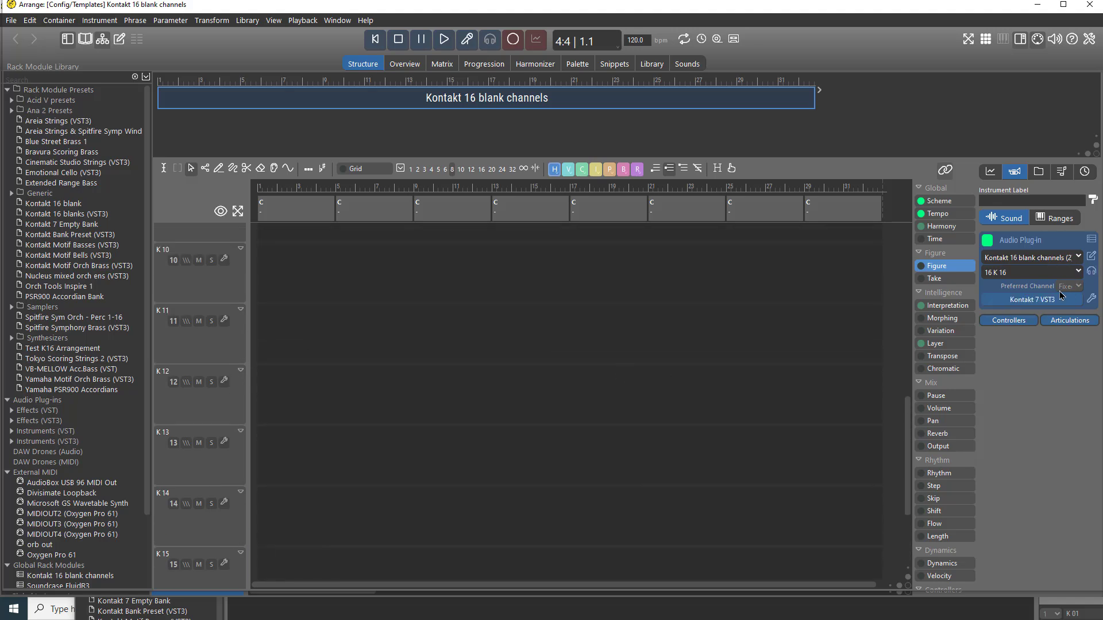
{"action": "left_click", "coordinate": [1034, 302]}
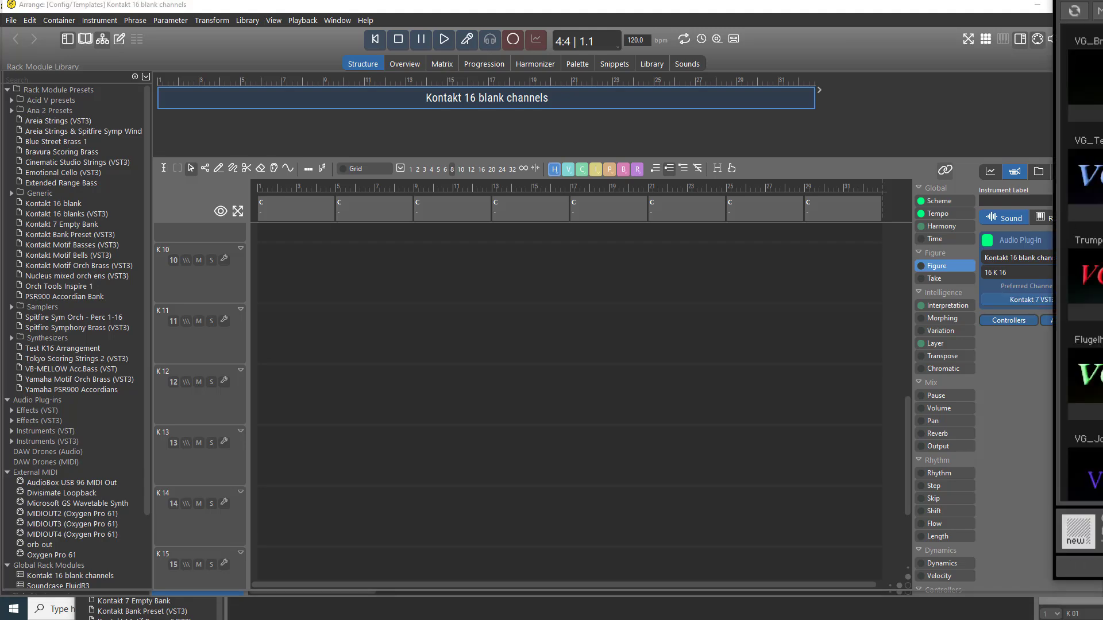
{"action": "left_click_drag", "start_coordinate": [1102, 0], "coordinate": [324, 93]}
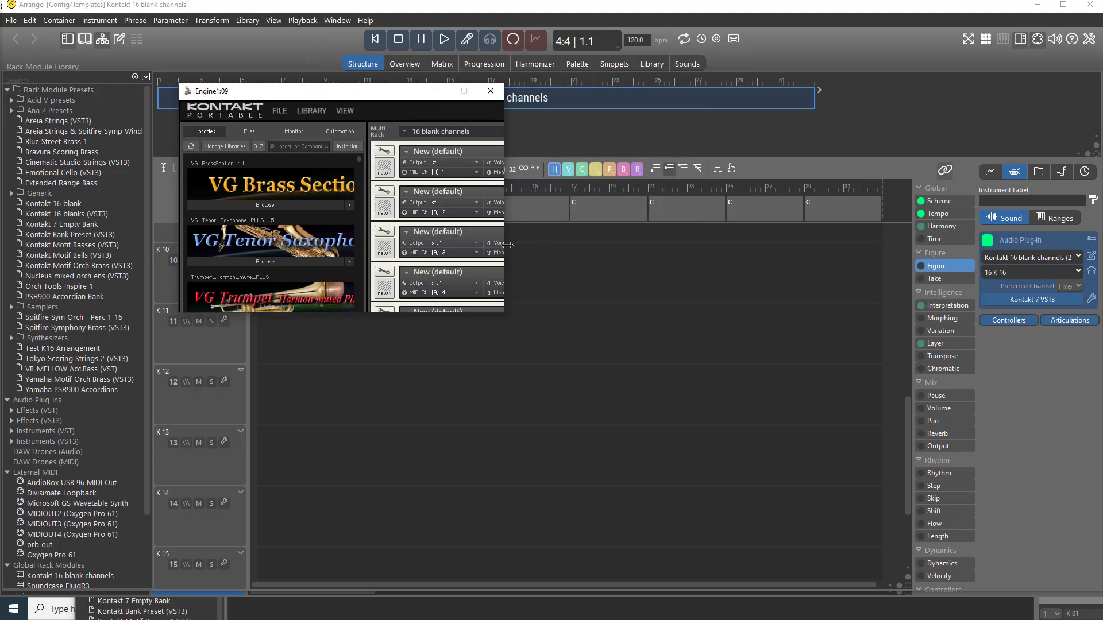
{"action": "left_click_drag", "start_coordinate": [504, 246], "coordinate": [755, 267]}
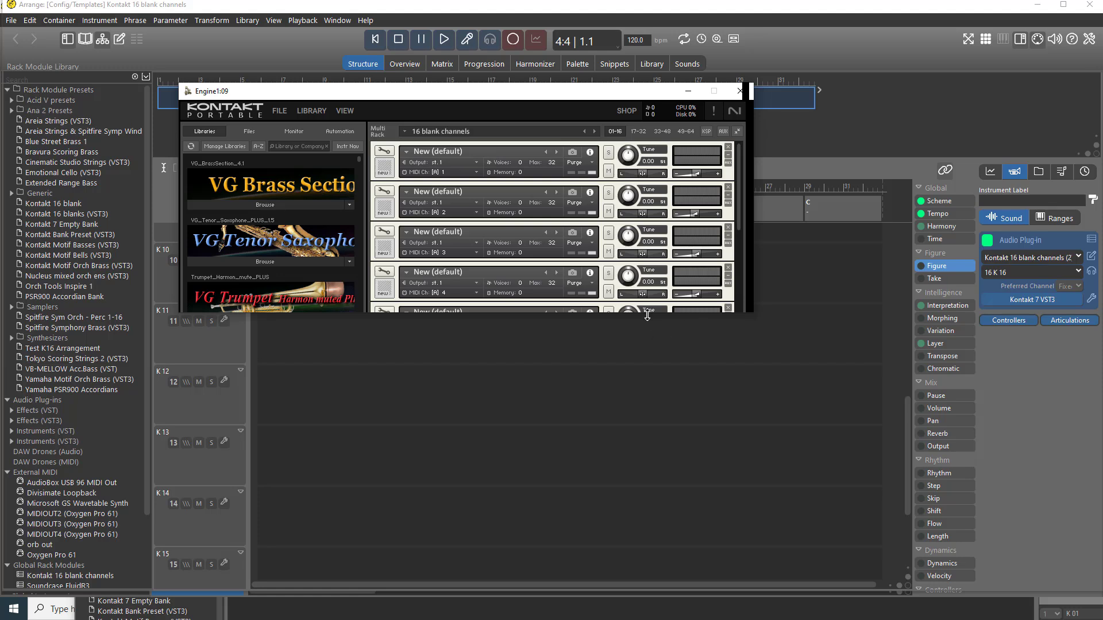
{"action": "left_click_drag", "start_coordinate": [648, 314], "coordinate": [665, 478]}
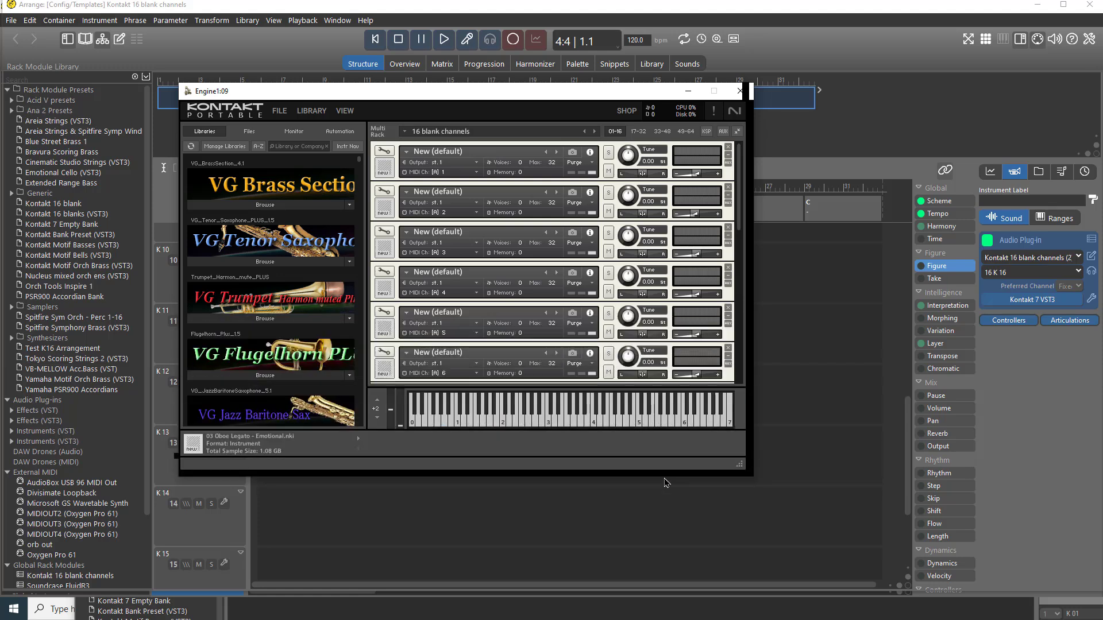
Step: Load the multi "Inspire 1" from the Kontakt Multis folder into the Kontakt rack
{"action": "left_click", "coordinate": [280, 113]}
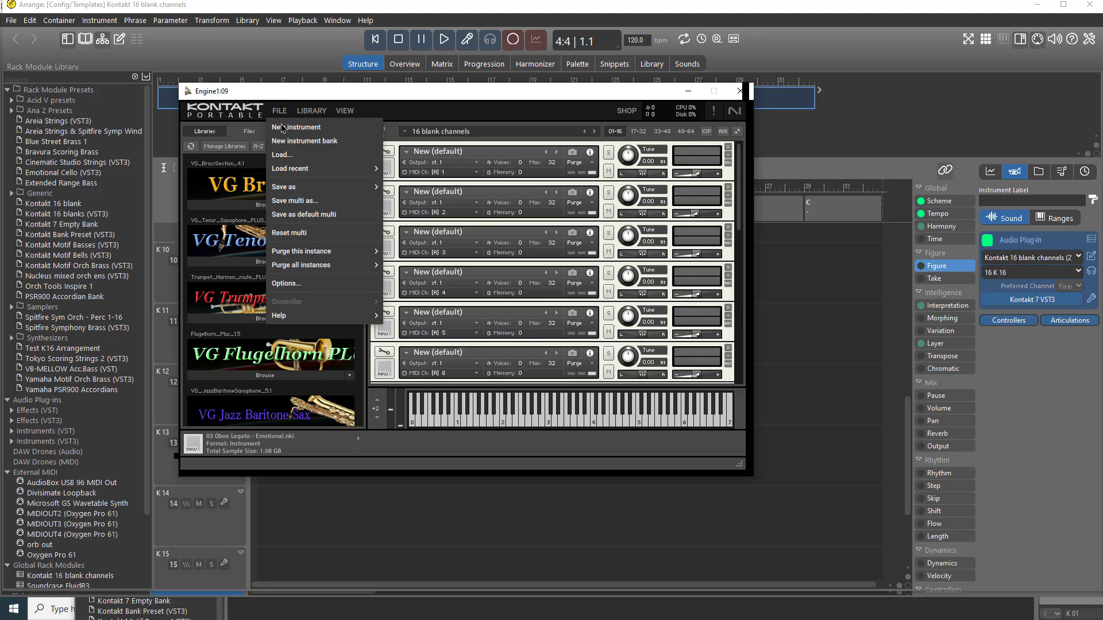
{"action": "left_click", "coordinate": [281, 155]}
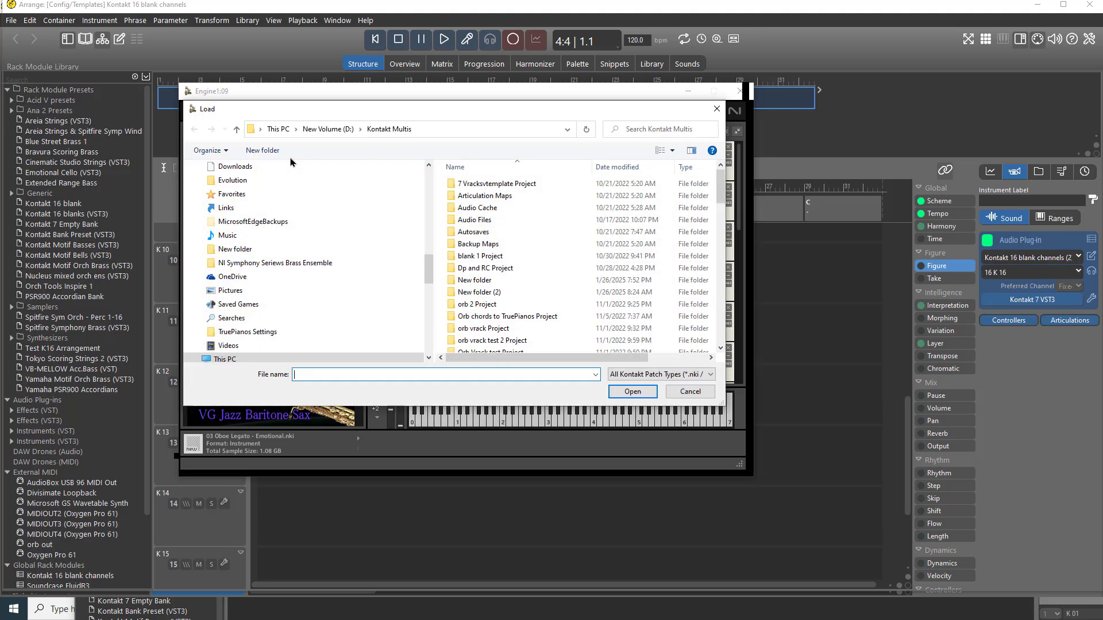
{"action": "scroll", "coordinate": [492, 283], "scroll_direction": "down", "scroll_amount": 5}
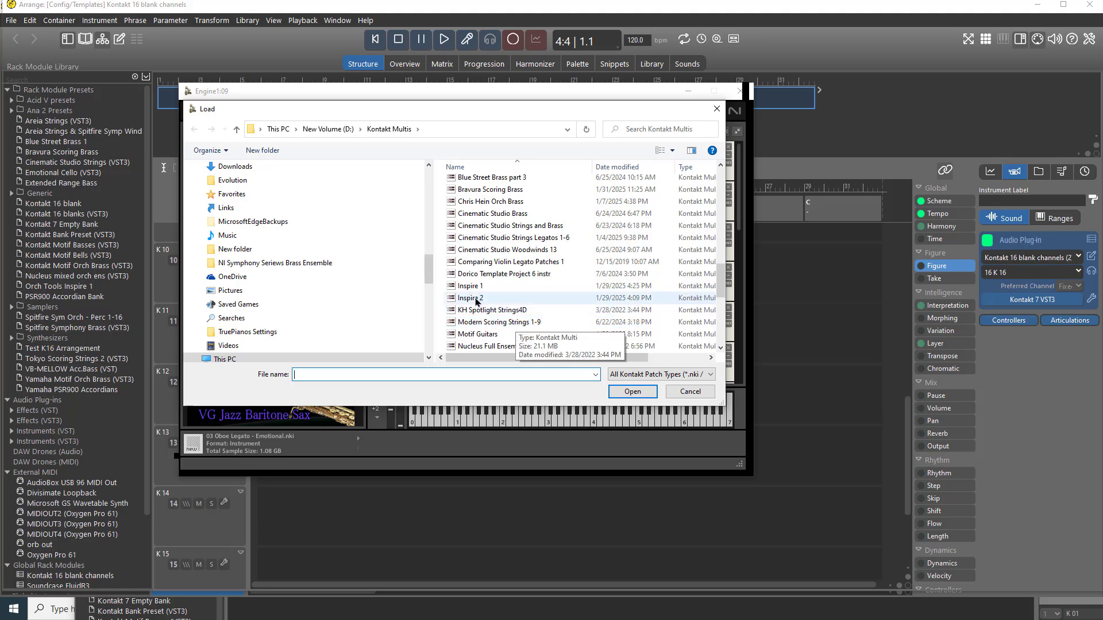
{"action": "left_click", "coordinate": [475, 286]}
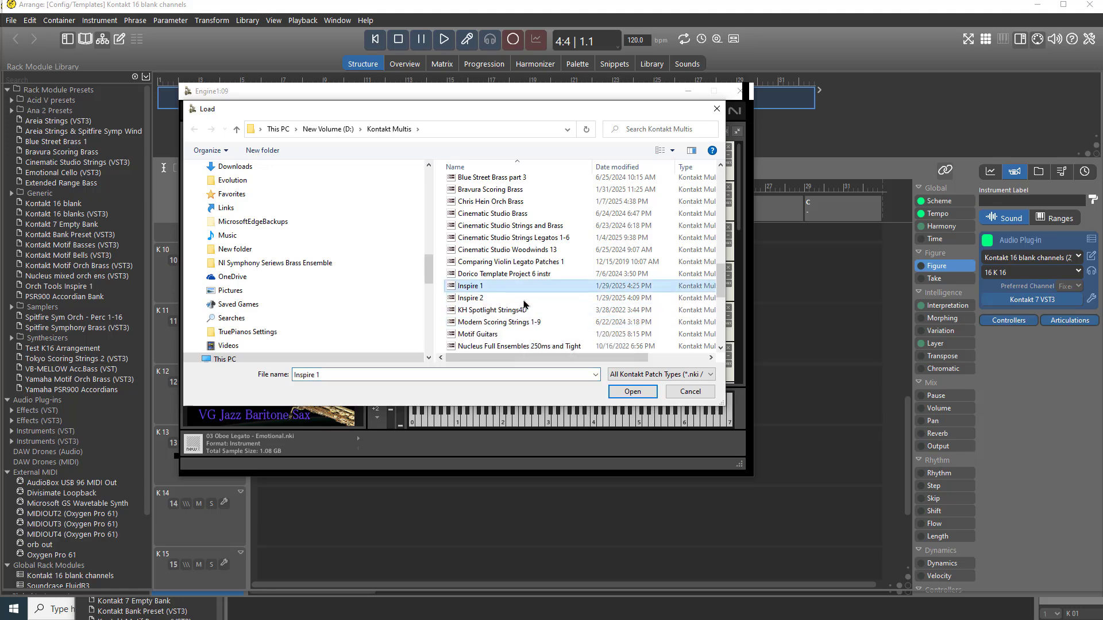
{"action": "left_click", "coordinate": [622, 393]}
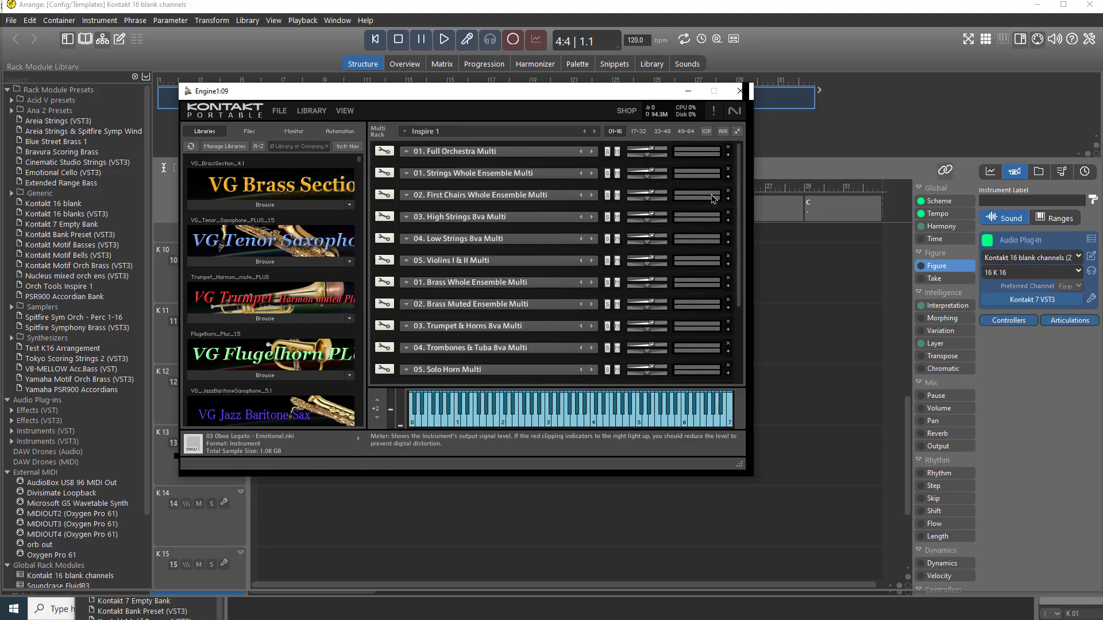
Step: Toggle the Full Orchestra Multi header between minimized and maximized display, and move the Kontakt window clear of the arrangement
{"action": "left_click", "coordinate": [729, 158]}
{"action": "left_click", "coordinate": [728, 158]}
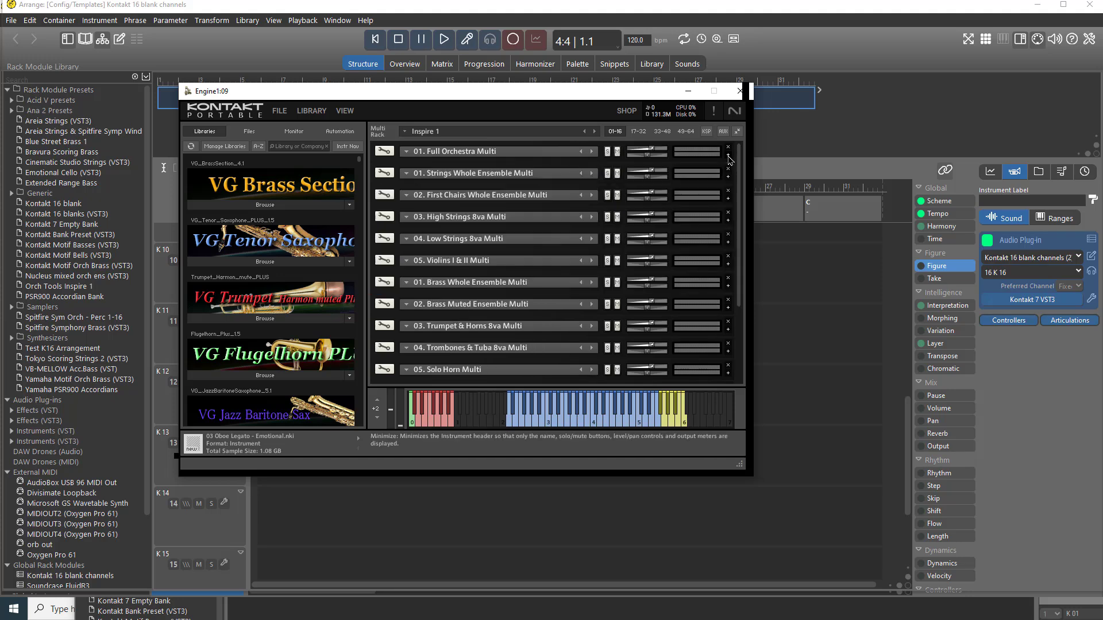
{"action": "left_click", "coordinate": [728, 158]}
{"action": "left_click", "coordinate": [728, 158]}
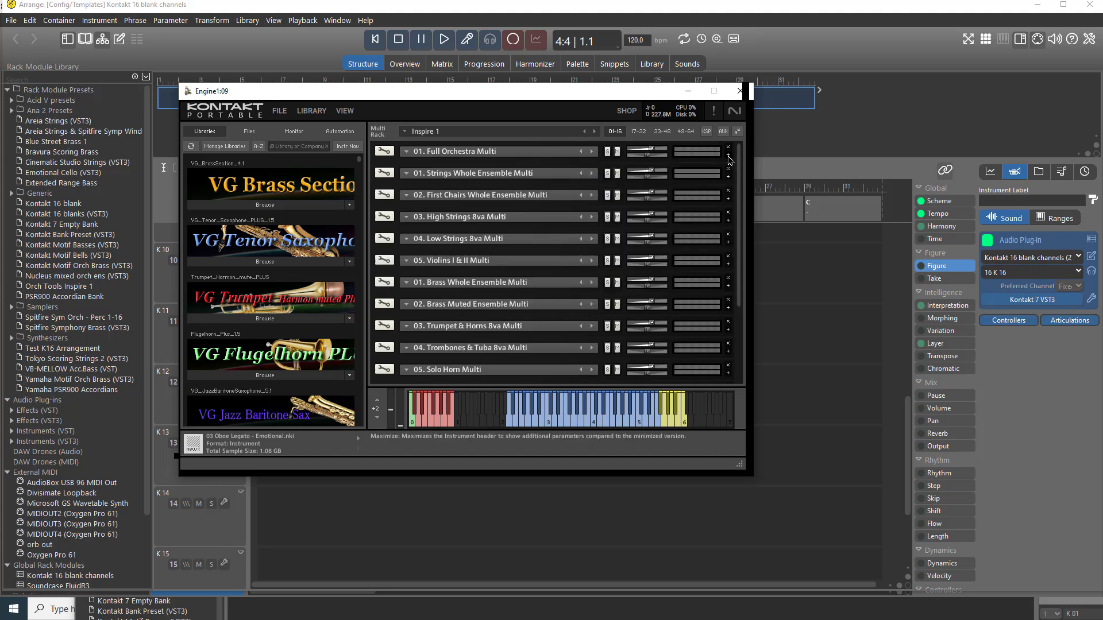
{"action": "left_click_drag", "start_coordinate": [538, 100], "coordinate": [1102, 190]}
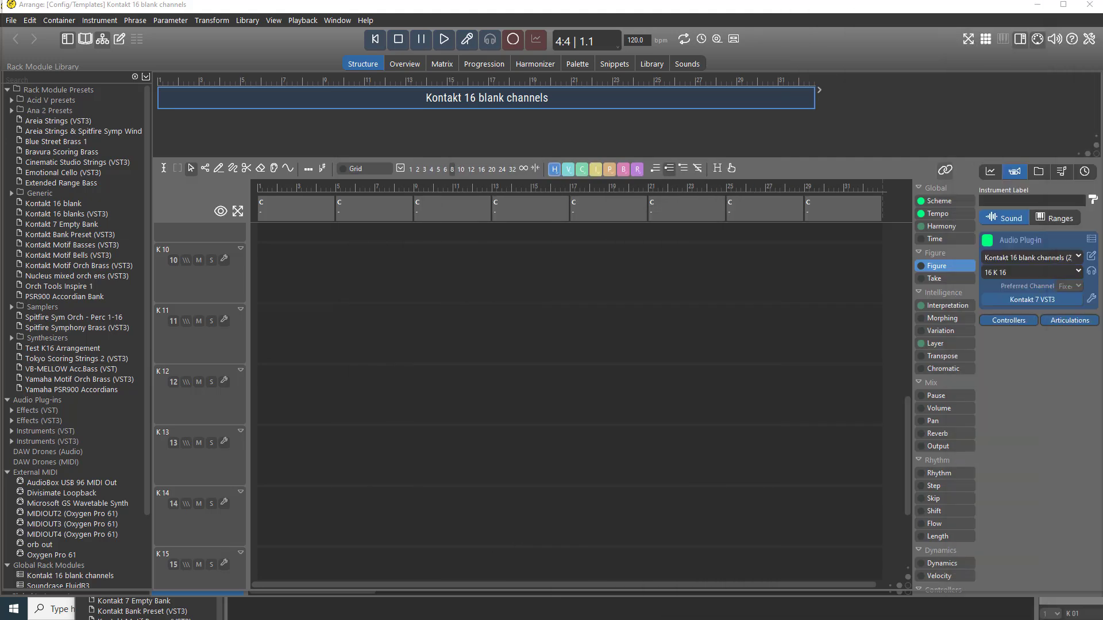
Step: Examine the K 11 instrument's label field and its custom articulation settings without changing them
{"action": "left_click_drag", "start_coordinate": [228, 289], "coordinate": [226, 342]}
{"action": "left_click", "coordinate": [226, 342]}
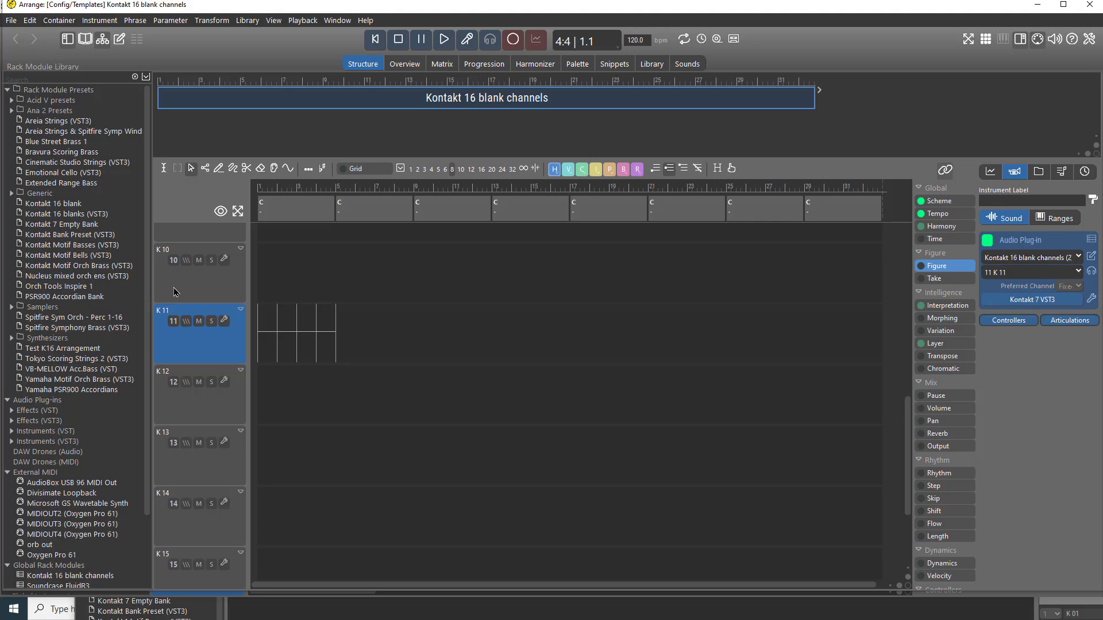
{"action": "left_click", "coordinate": [1008, 200]}
{"action": "left_click", "coordinate": [1064, 321]}
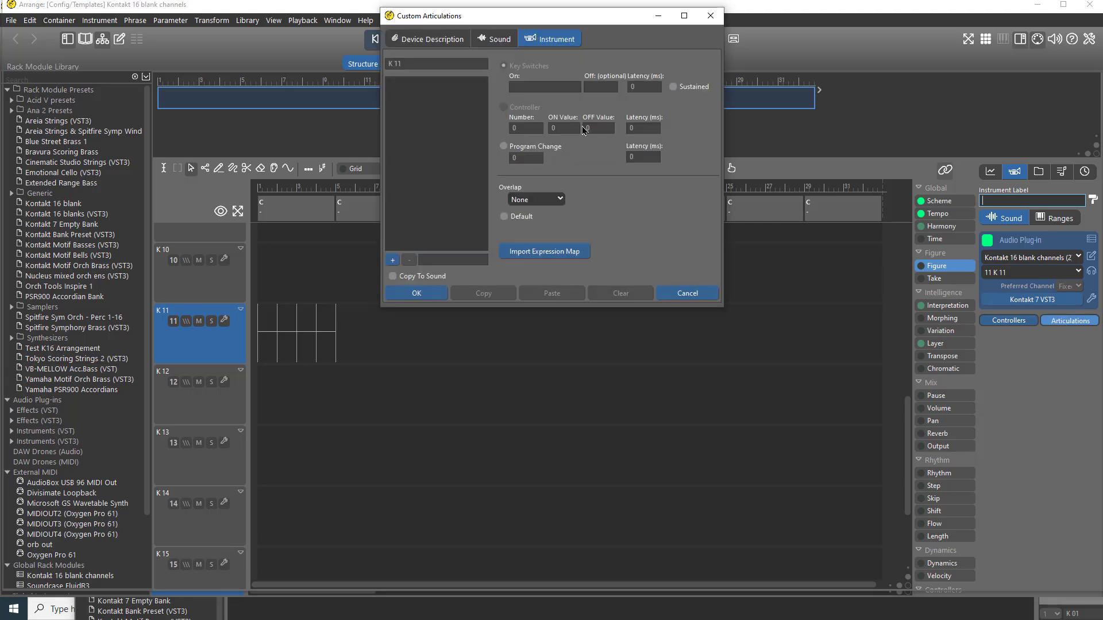
{"action": "left_click", "coordinate": [671, 296]}
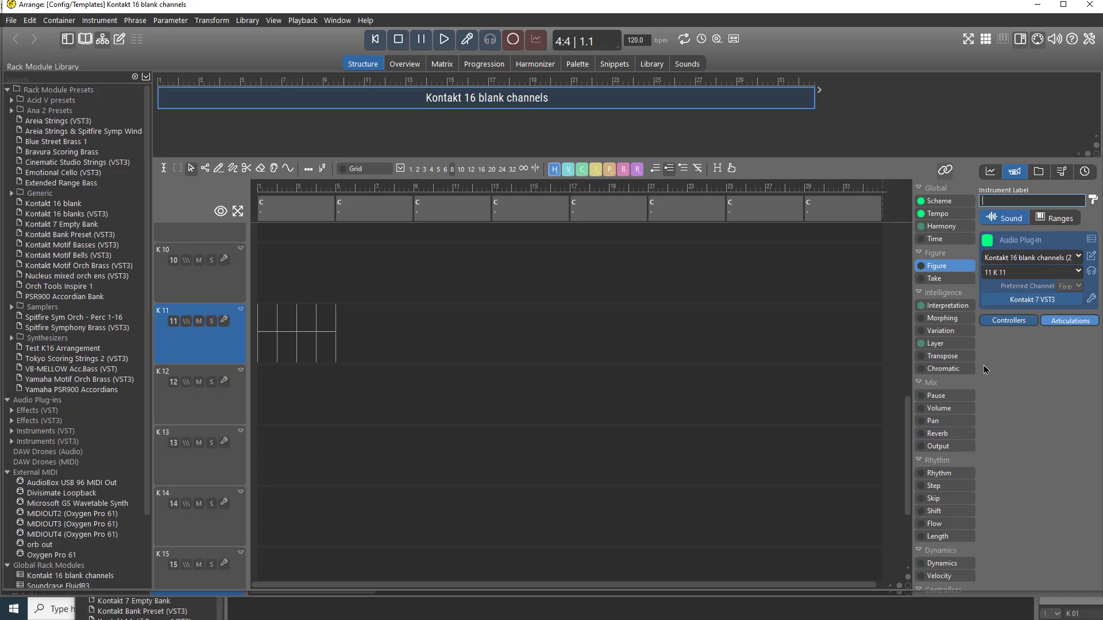